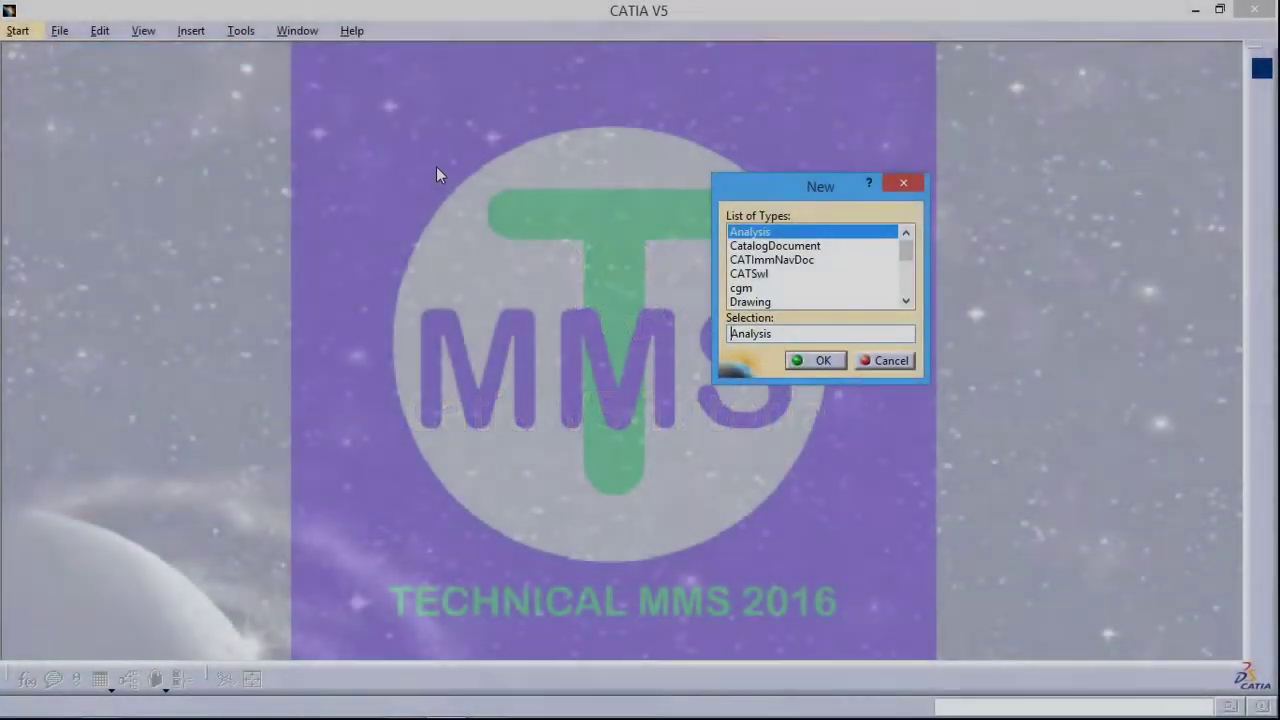
Create a new Part document, Part1, with the default settings.
{"action": "type", "text": "Part"}
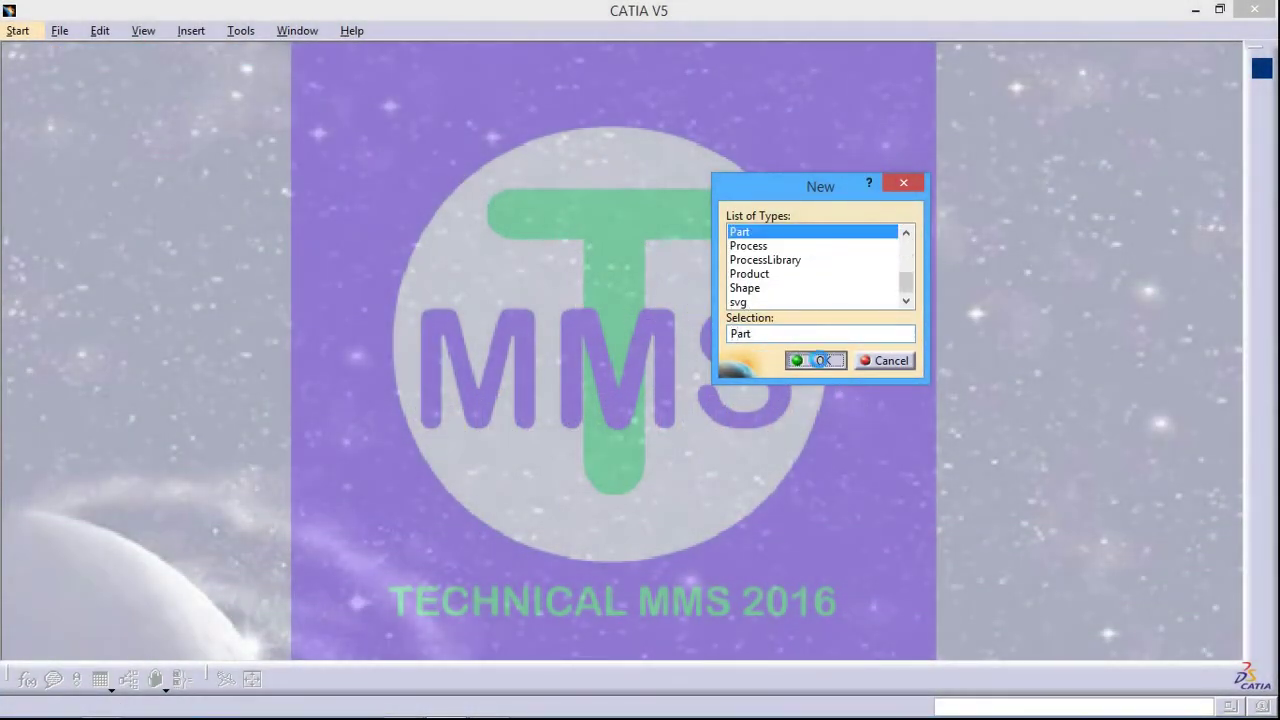
{"action": "left_click", "coordinate": [820, 360]}
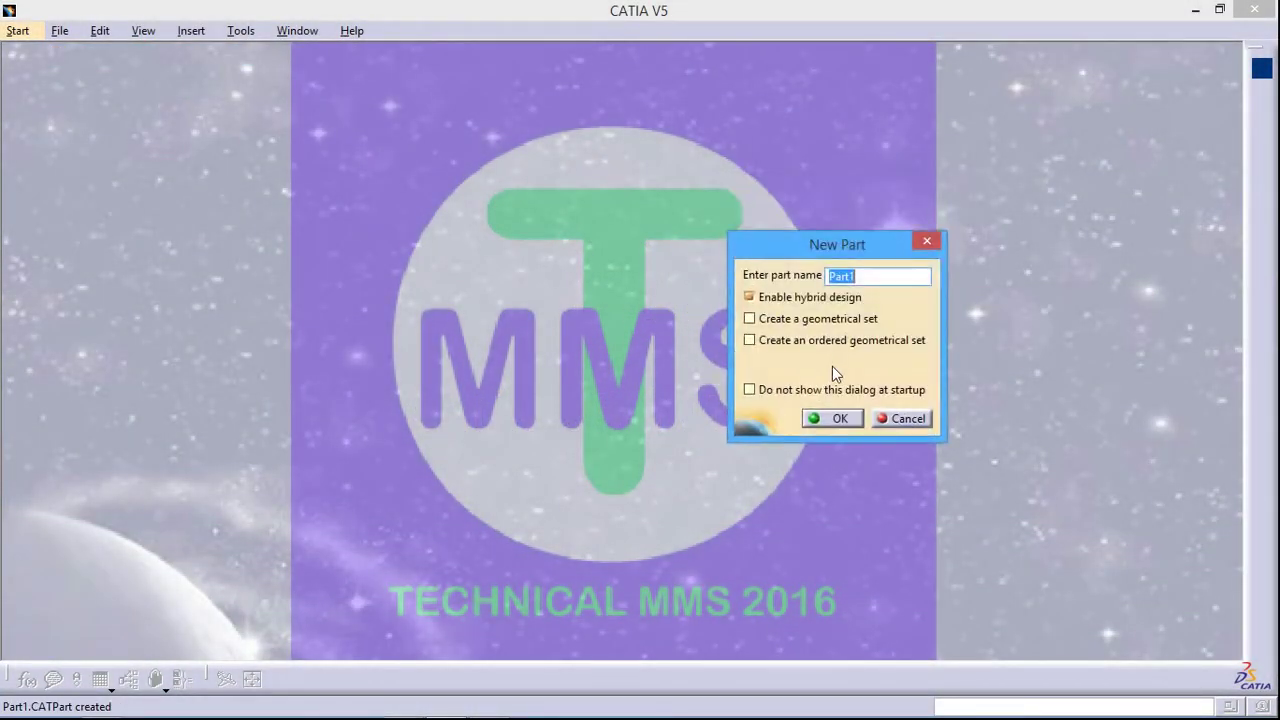
{"action": "left_click", "coordinate": [838, 419]}
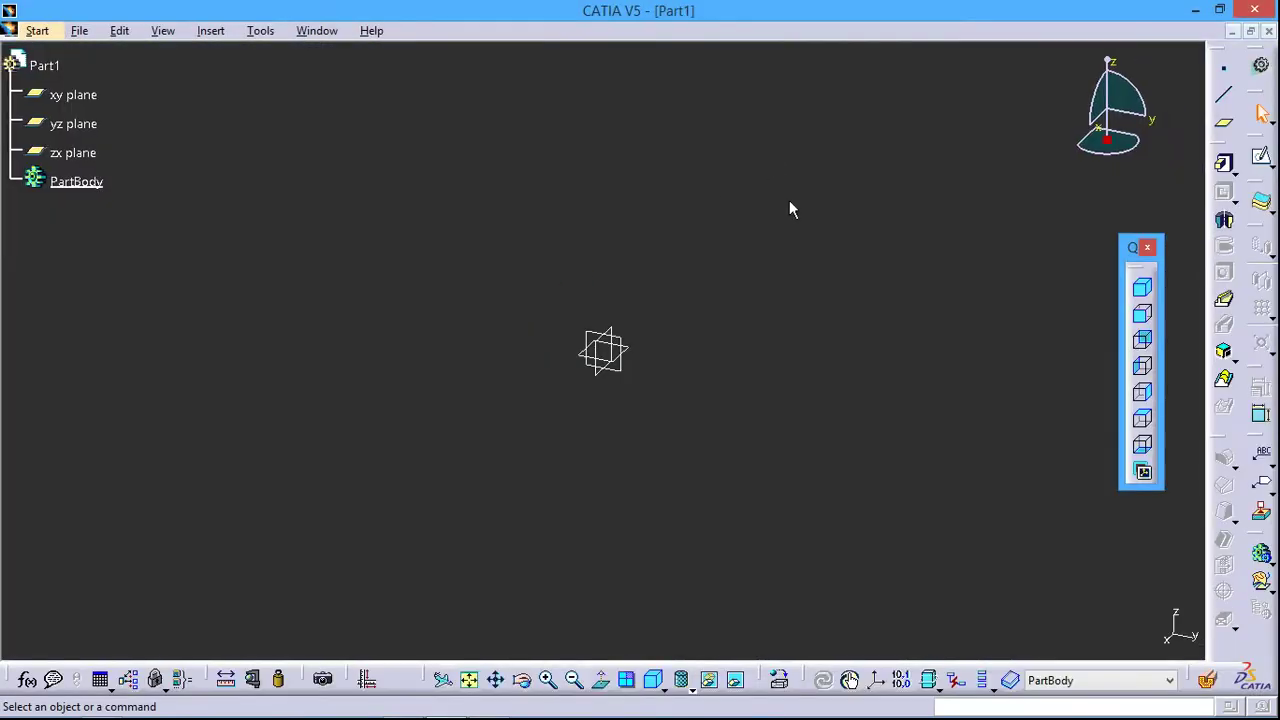
Start a sketch on the yz plane and draw a circle centred at the origin.
{"action": "left_click", "coordinate": [1260, 155]}
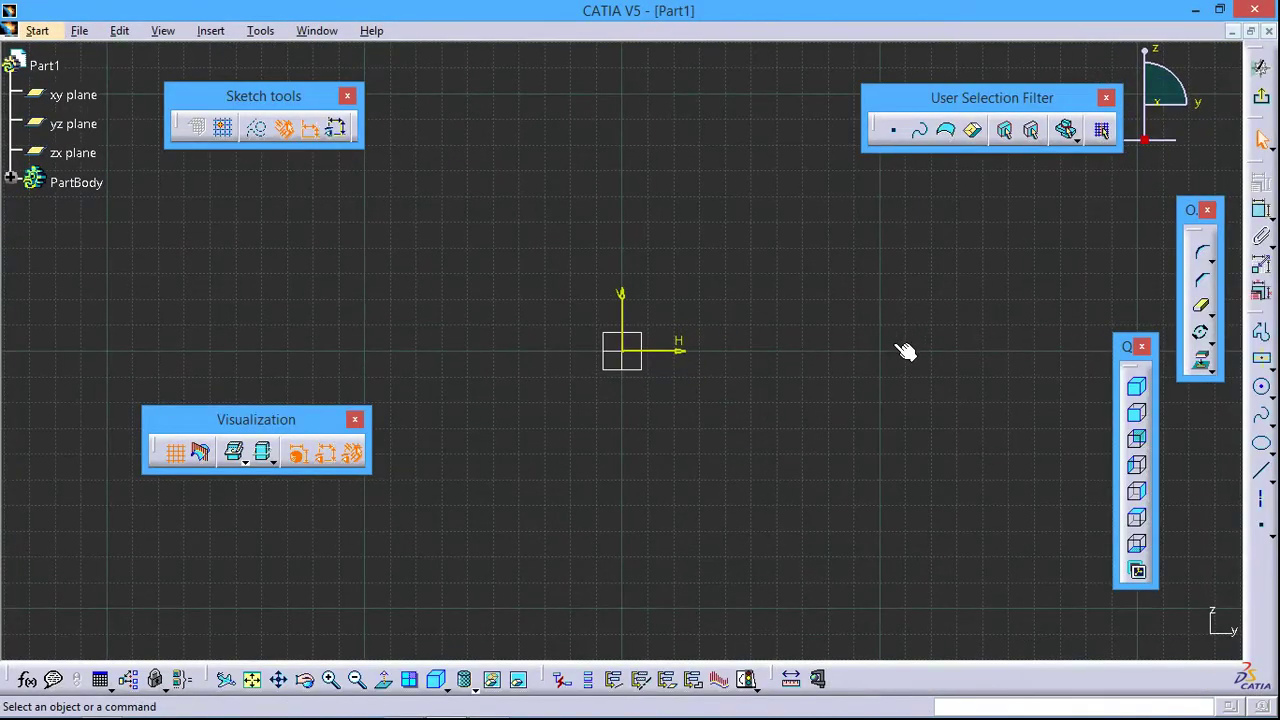
{"action": "left_click", "coordinate": [1261, 387]}
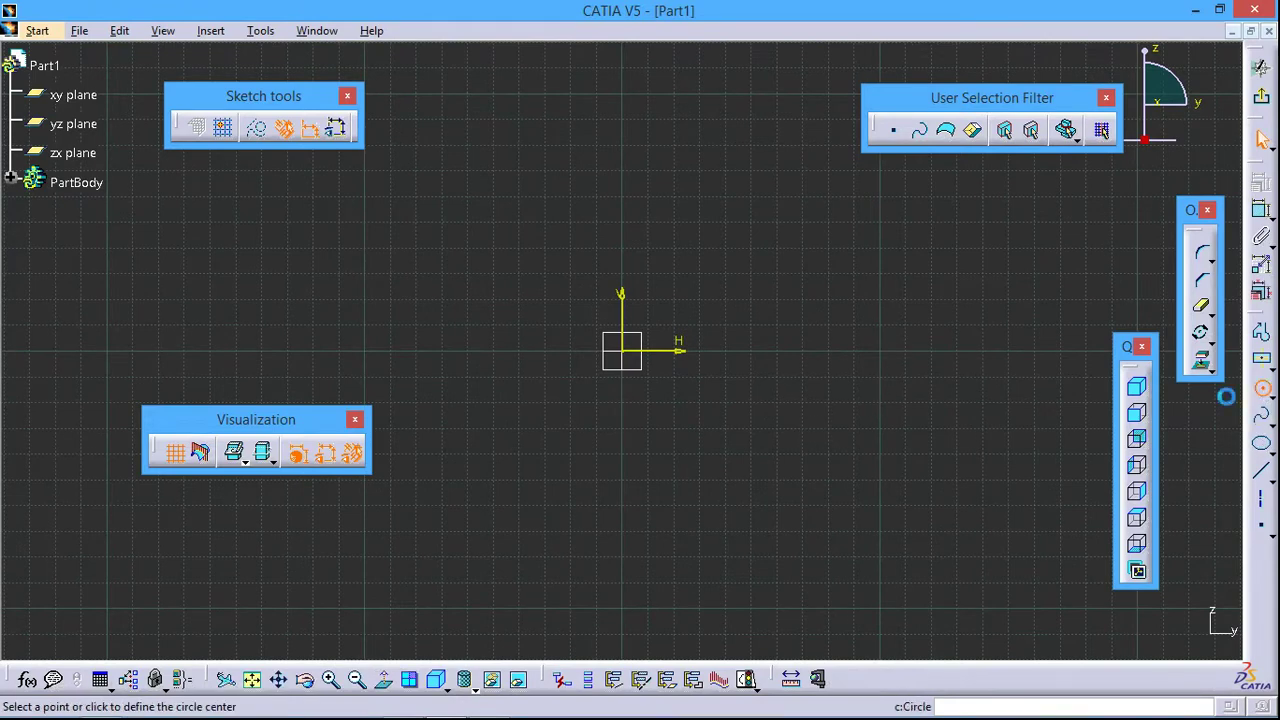
{"action": "left_click", "coordinate": [624, 349]}
{"action": "left_click", "coordinate": [786, 427]}
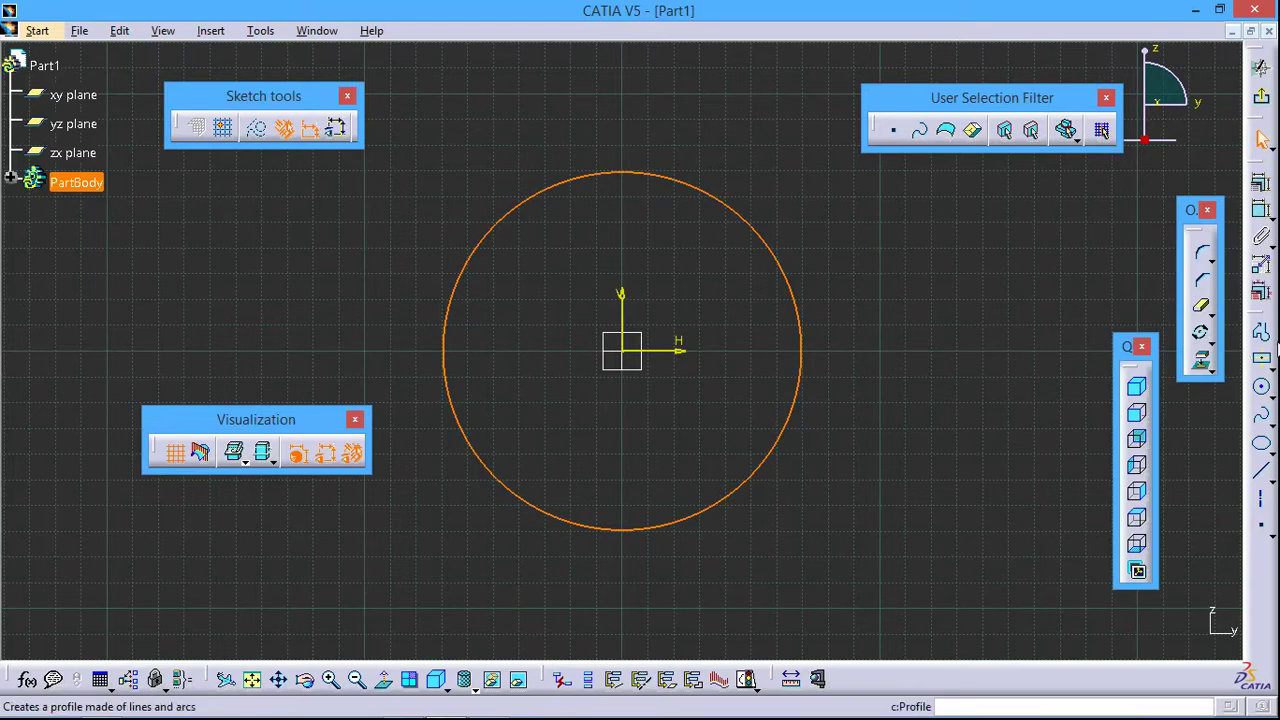
Draw a centred rectangle centred on the circle's top point.
{"action": "left_click", "coordinate": [1261, 359]}
{"action": "middle_click_drag", "start_coordinate": [632, 263], "coordinate": [650, 367]}
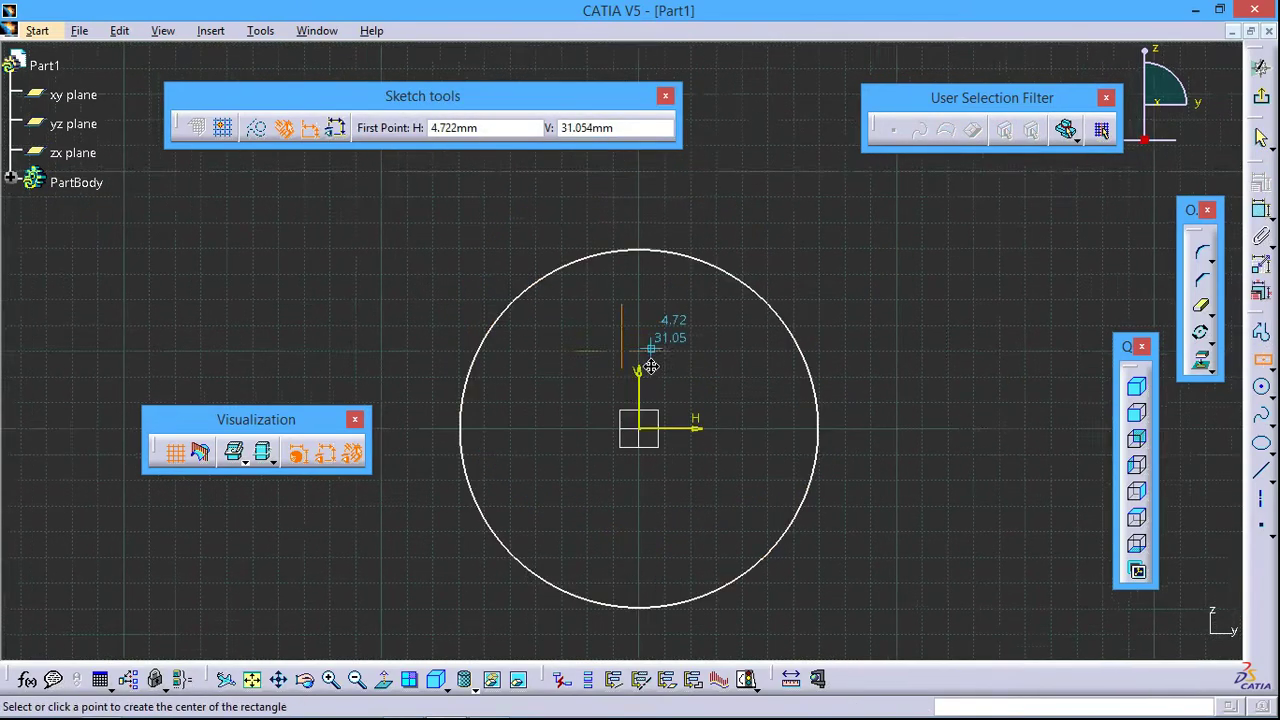
{"action": "left_click", "coordinate": [642, 277]}
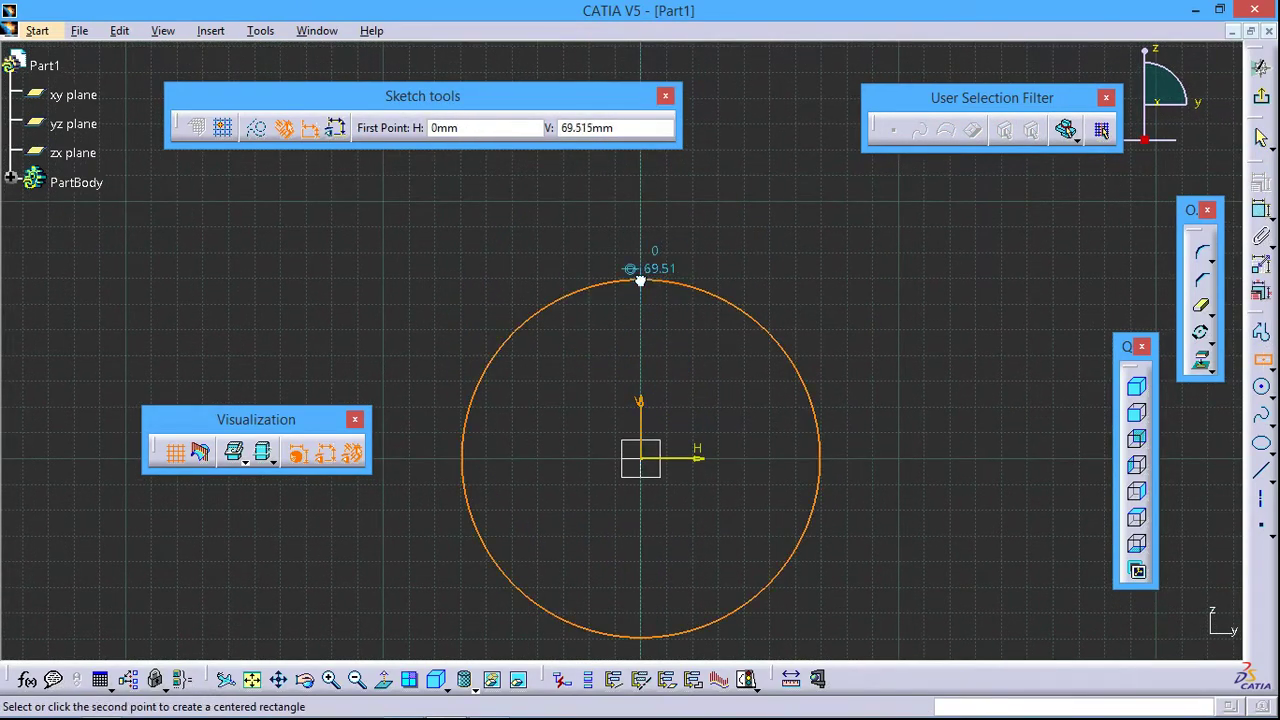
{"action": "left_click", "coordinate": [691, 359]}
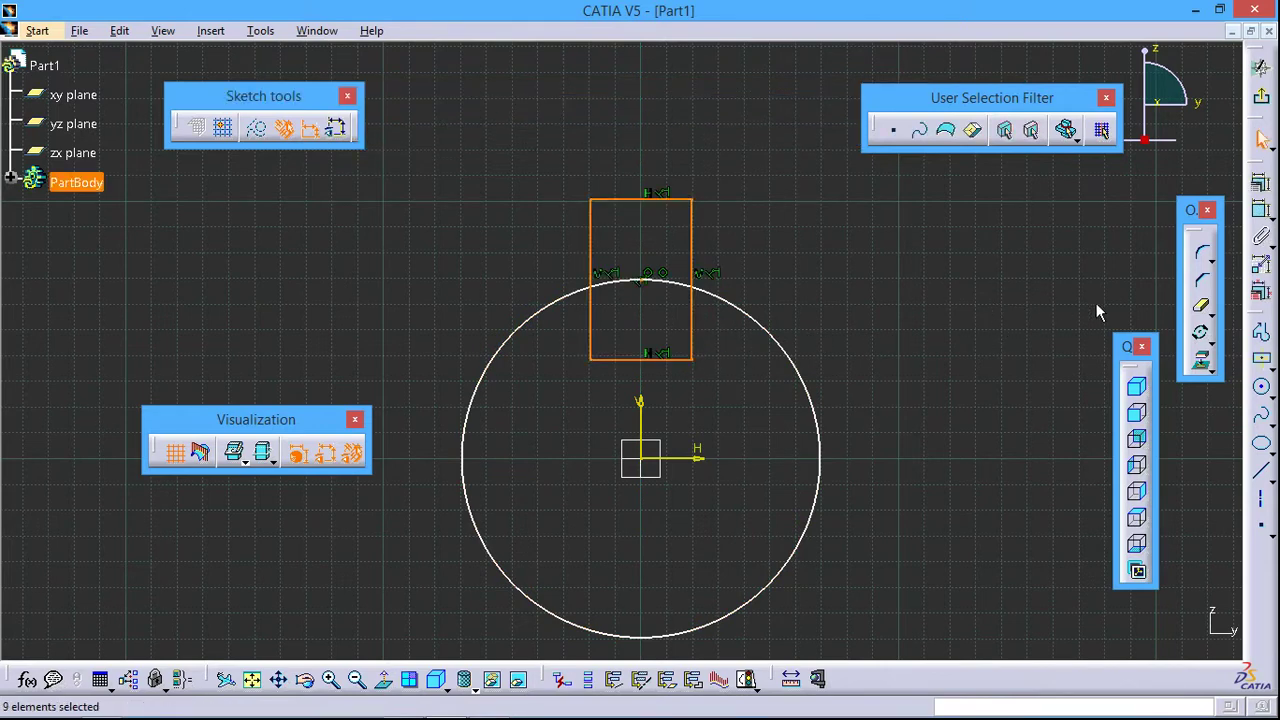
Trim away the rectangle's bottom edge, its lower sides and the circle arc inside it.
{"action": "left_click", "coordinate": [1203, 310]}
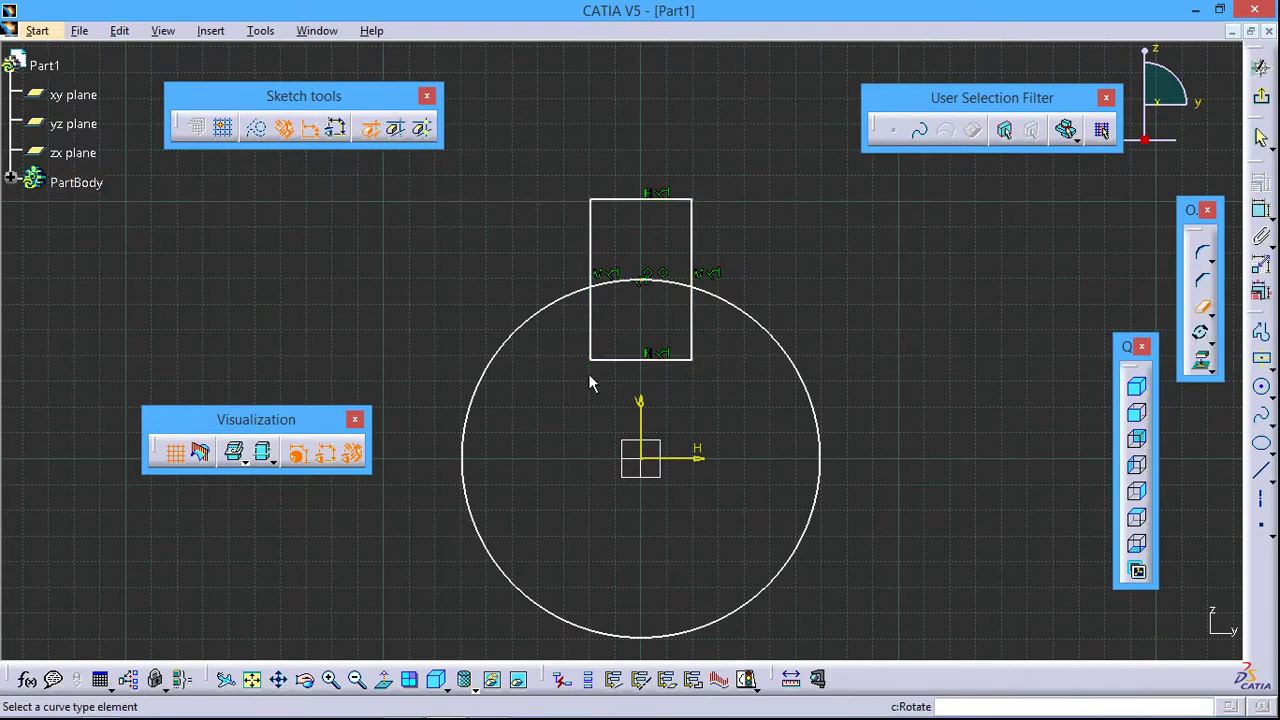
{"action": "left_click", "coordinate": [614, 357]}
{"action": "left_click", "coordinate": [597, 335]}
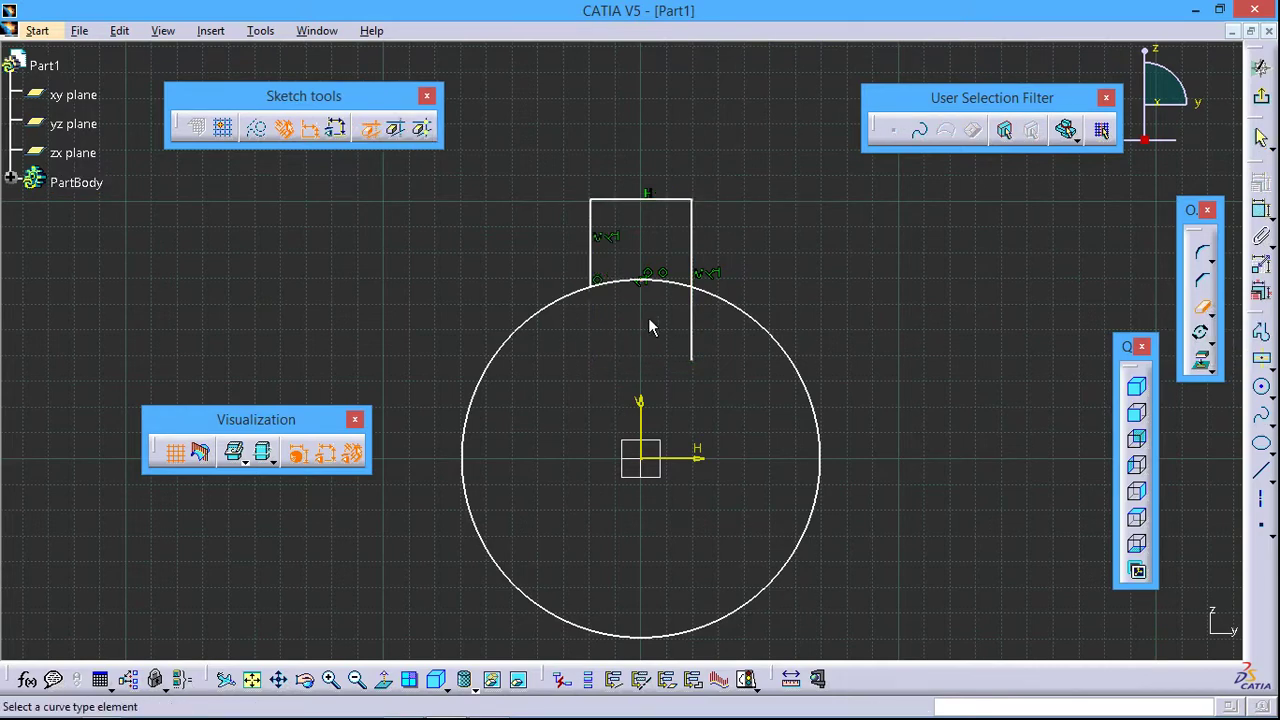
{"action": "left_click", "coordinate": [695, 343]}
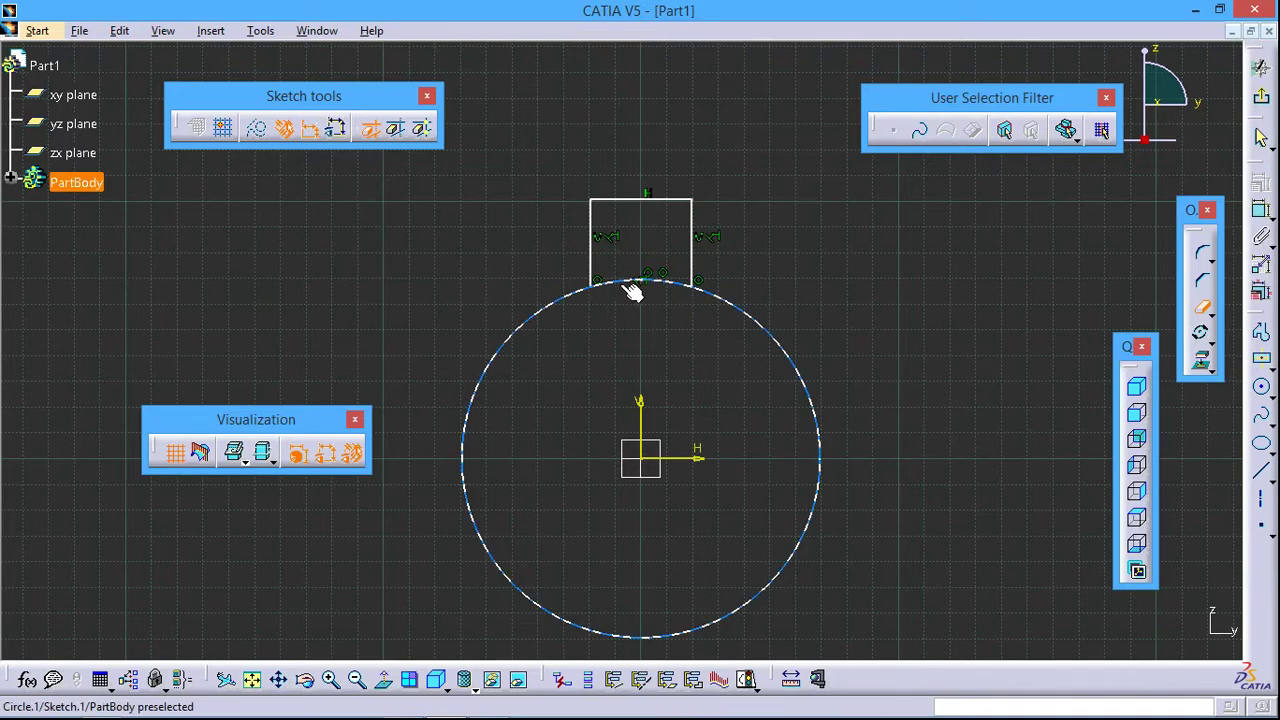
{"action": "left_click", "coordinate": [642, 283]}
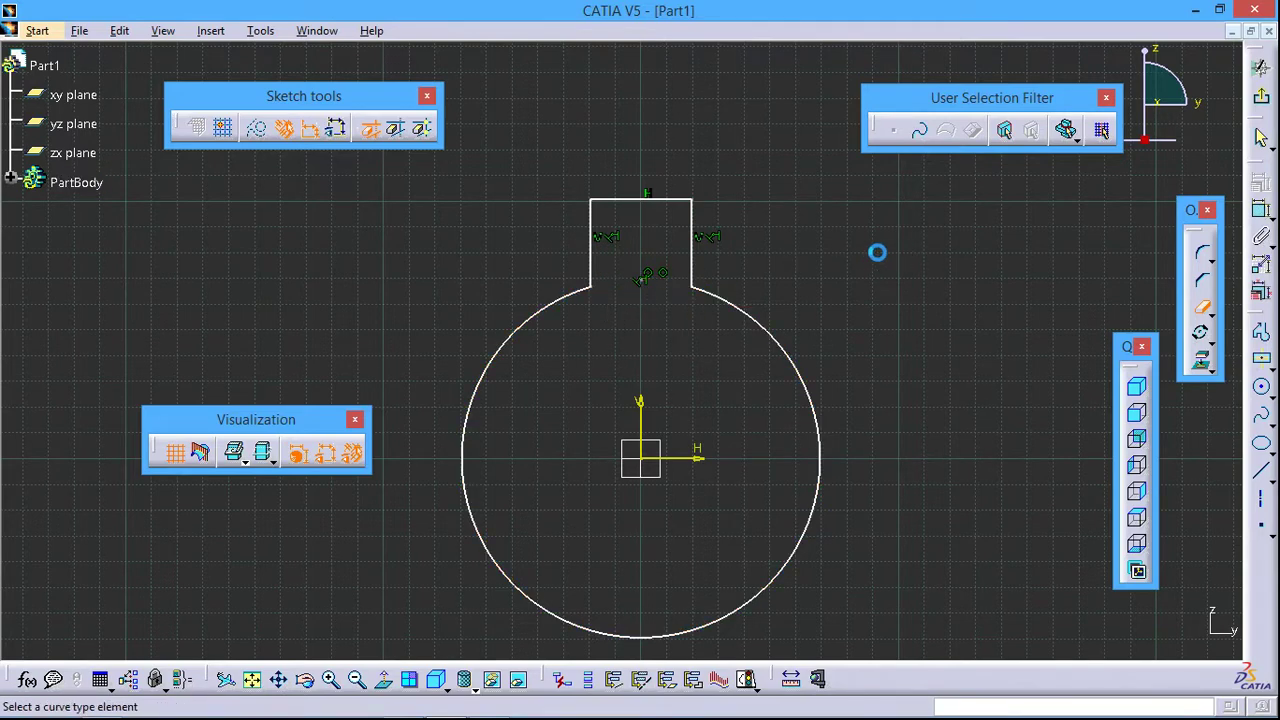
{"action": "left_click", "coordinate": [1210, 318]}
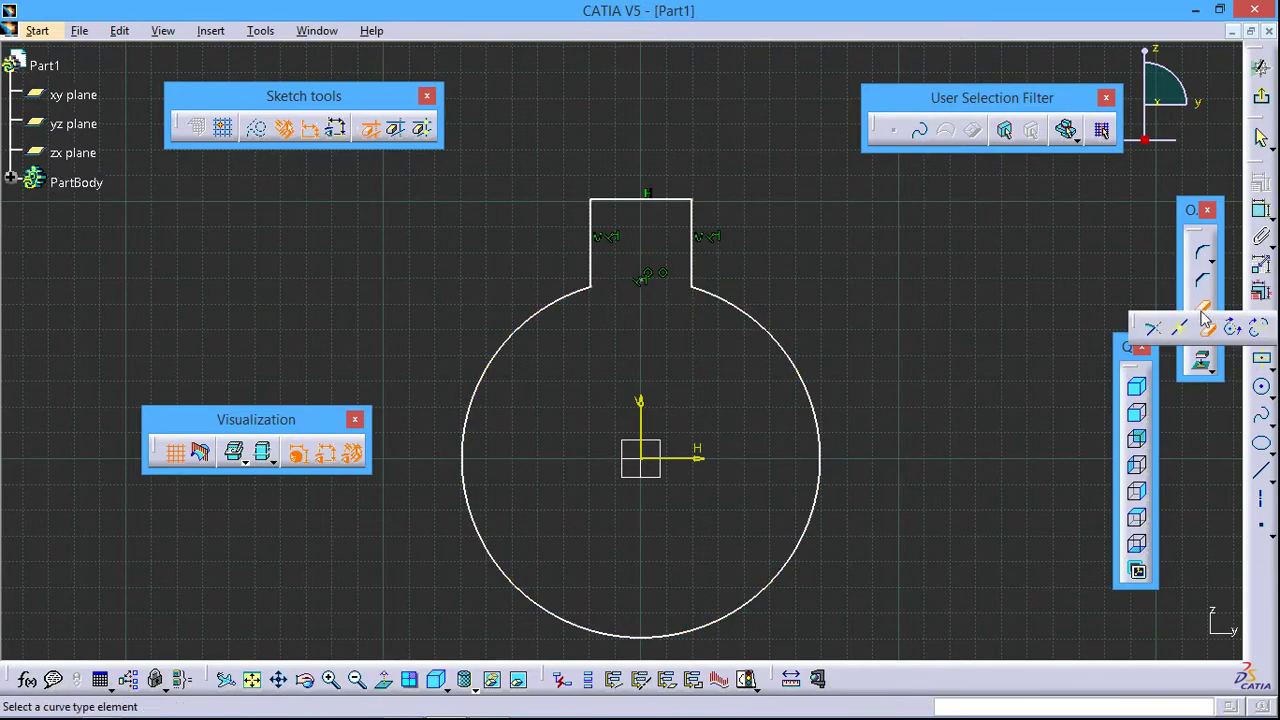
{"action": "key", "text": "Escape"}
Add R25 fillets where the left and right neck lines meet the circle.
{"action": "left_click", "coordinate": [1197, 252]}
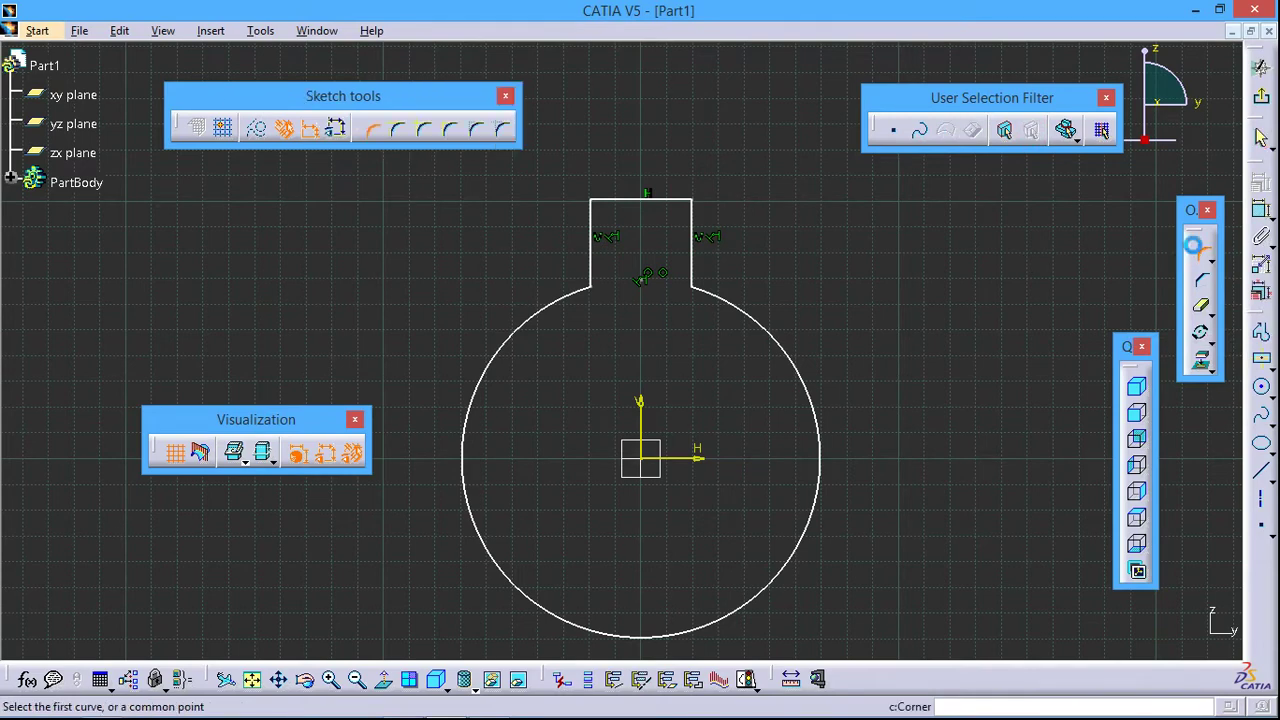
{"action": "left_click", "coordinate": [591, 268]}
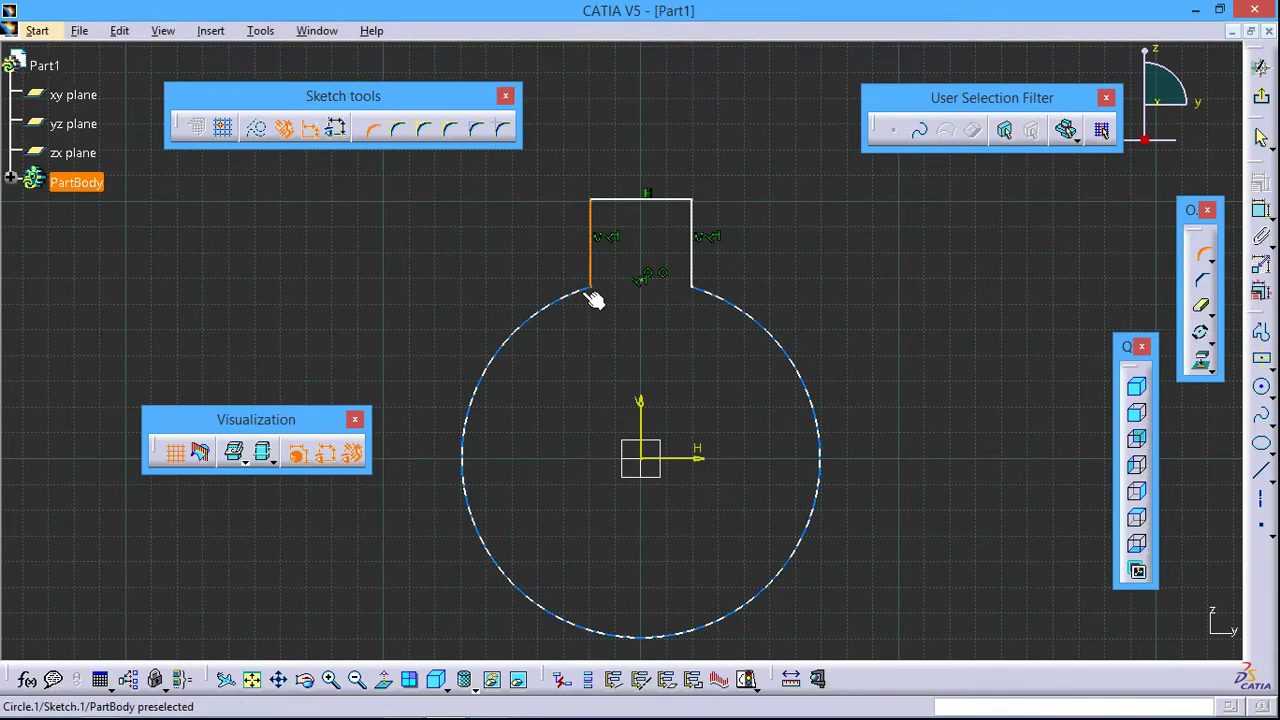
{"action": "left_click", "coordinate": [591, 297]}
{"action": "type", "text": "25"}
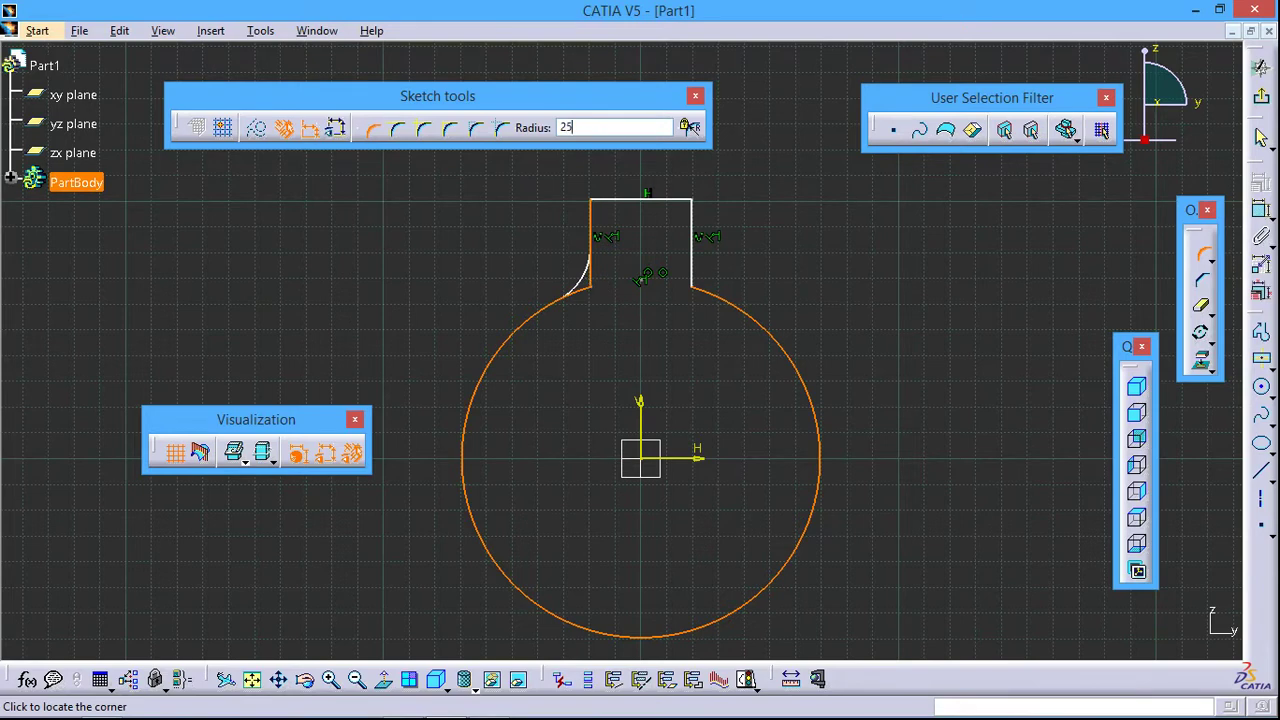
{"action": "left_click", "coordinate": [583, 276]}
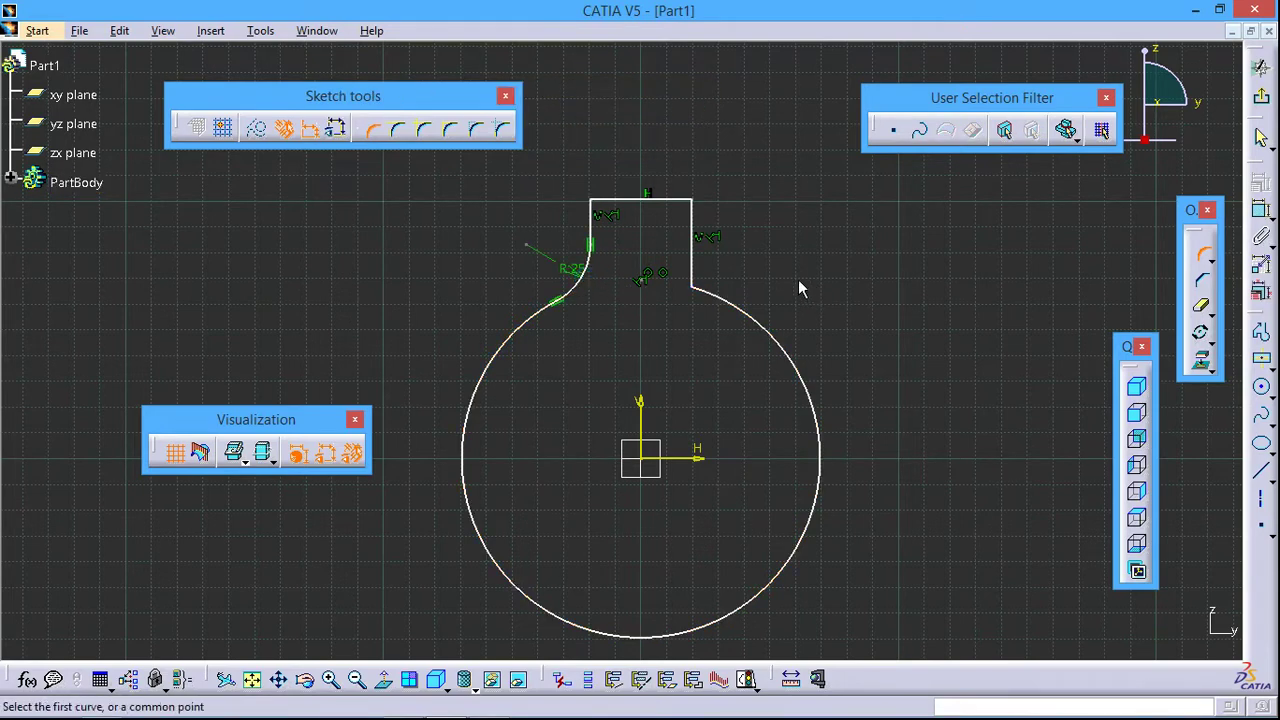
{"action": "left_click", "coordinate": [693, 270]}
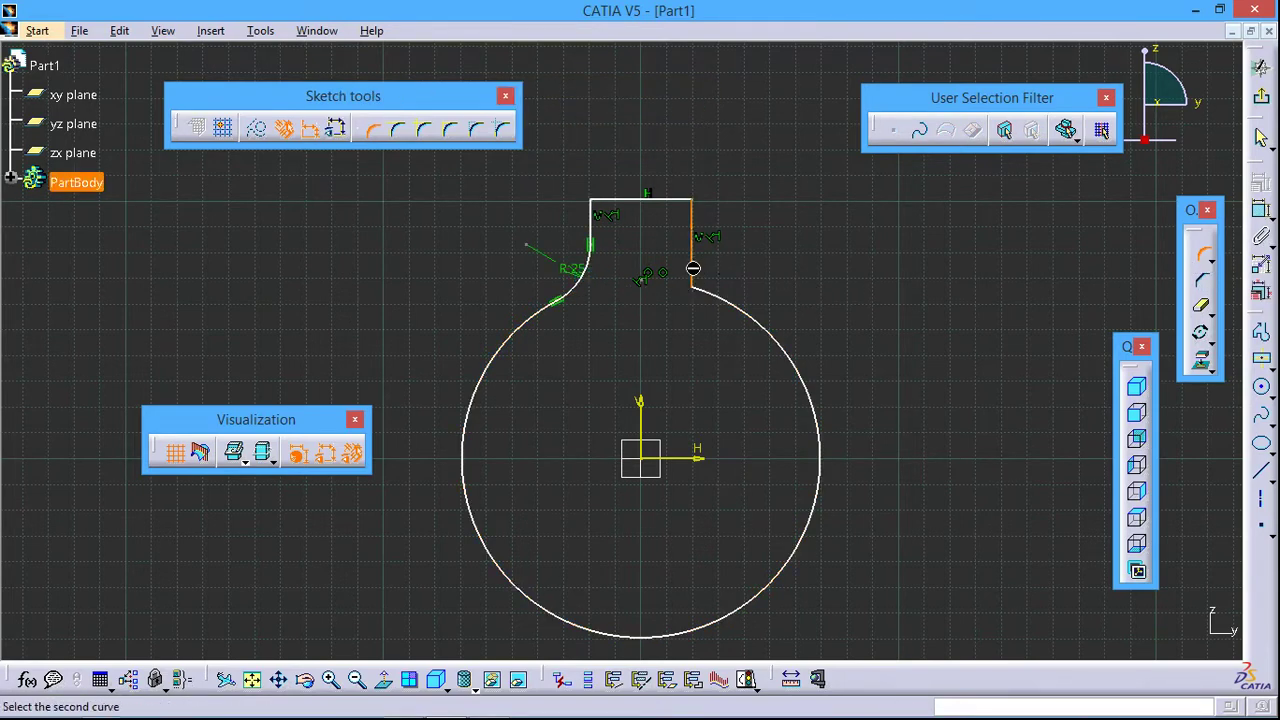
{"action": "left_click", "coordinate": [718, 298]}
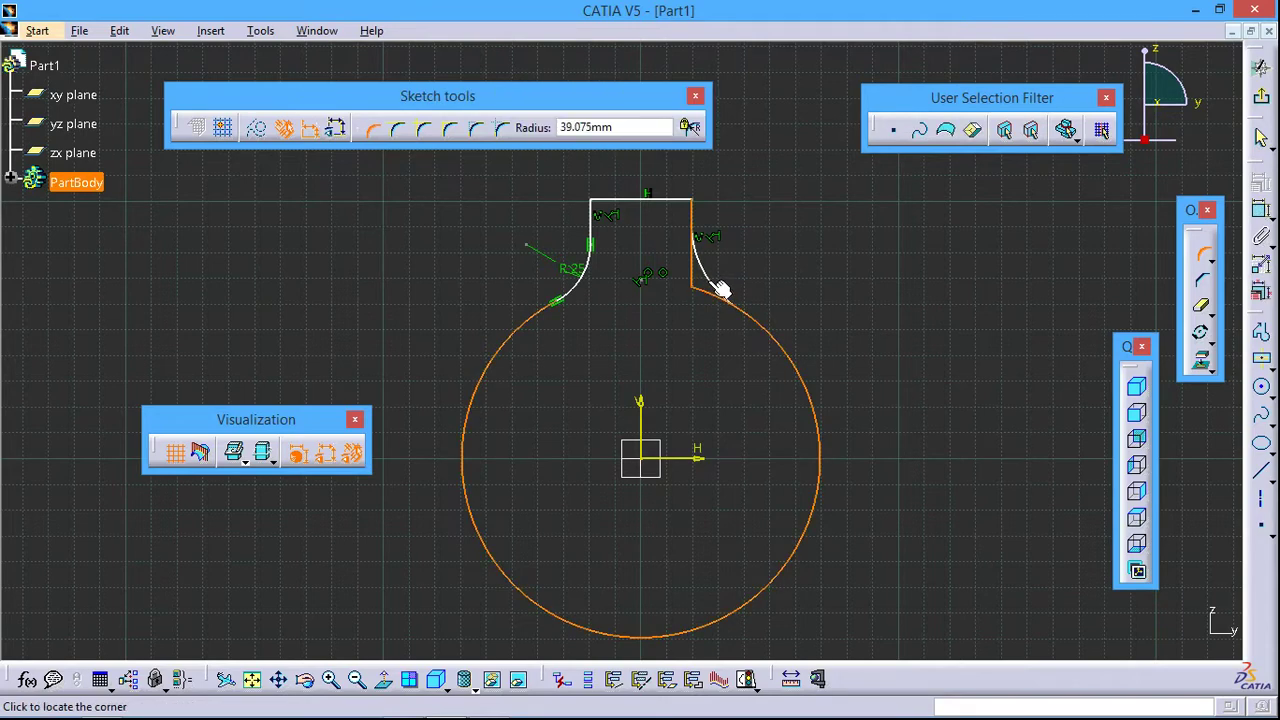
{"action": "left_click", "coordinate": [720, 288]}
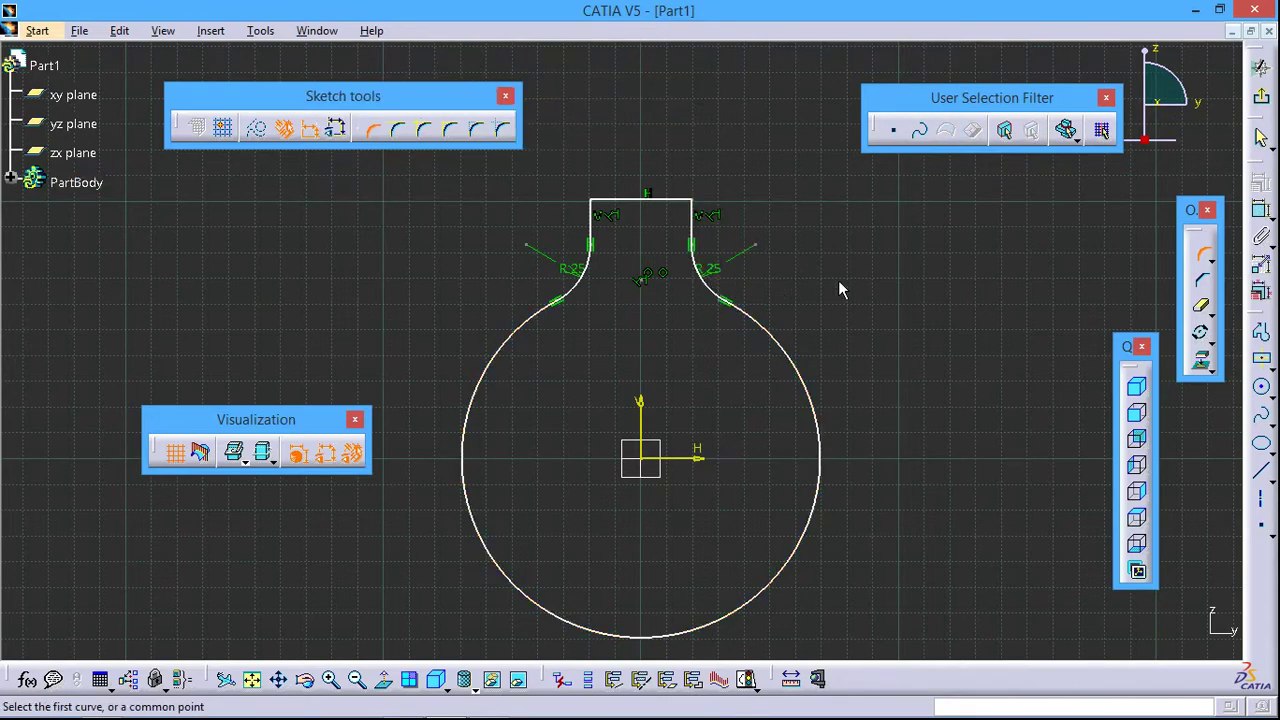
Add another corner between the left fillet arc and the left neck line.
{"action": "middle_click_drag", "start_coordinate": [671, 338], "coordinate": [674, 293]}
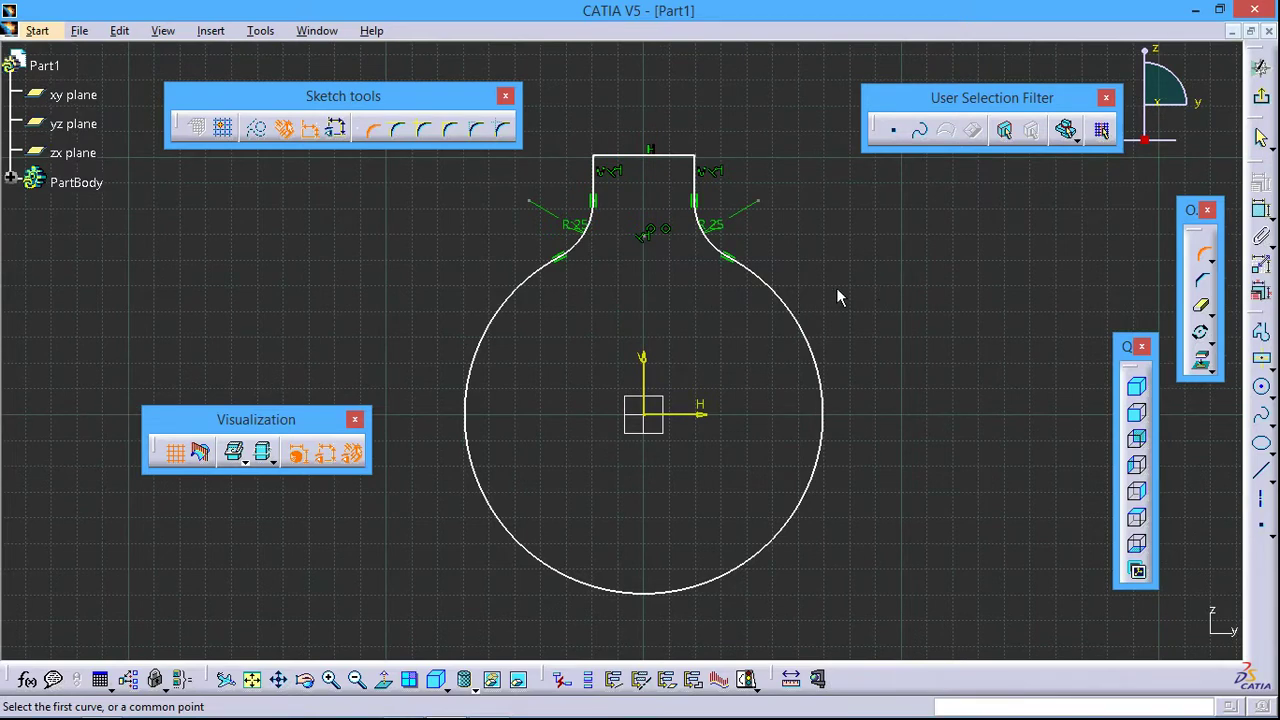
{"action": "left_click", "coordinate": [580, 241]}
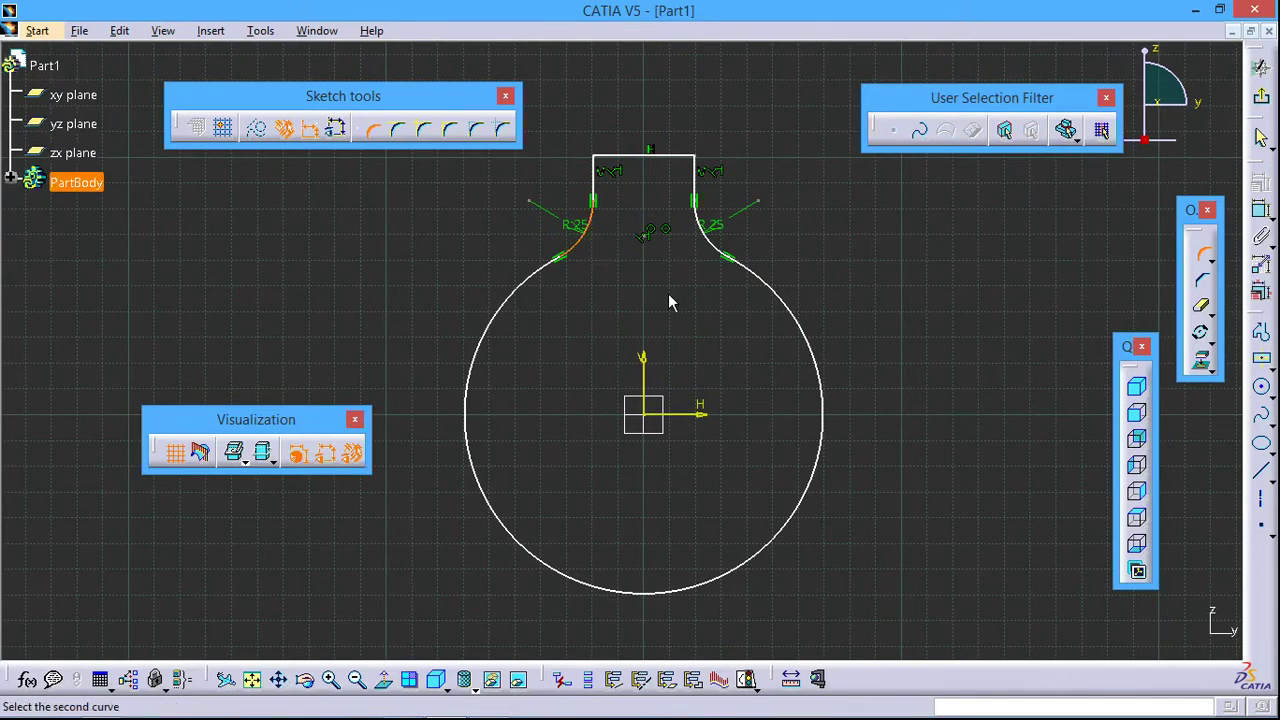
{"action": "left_click", "coordinate": [595, 192]}
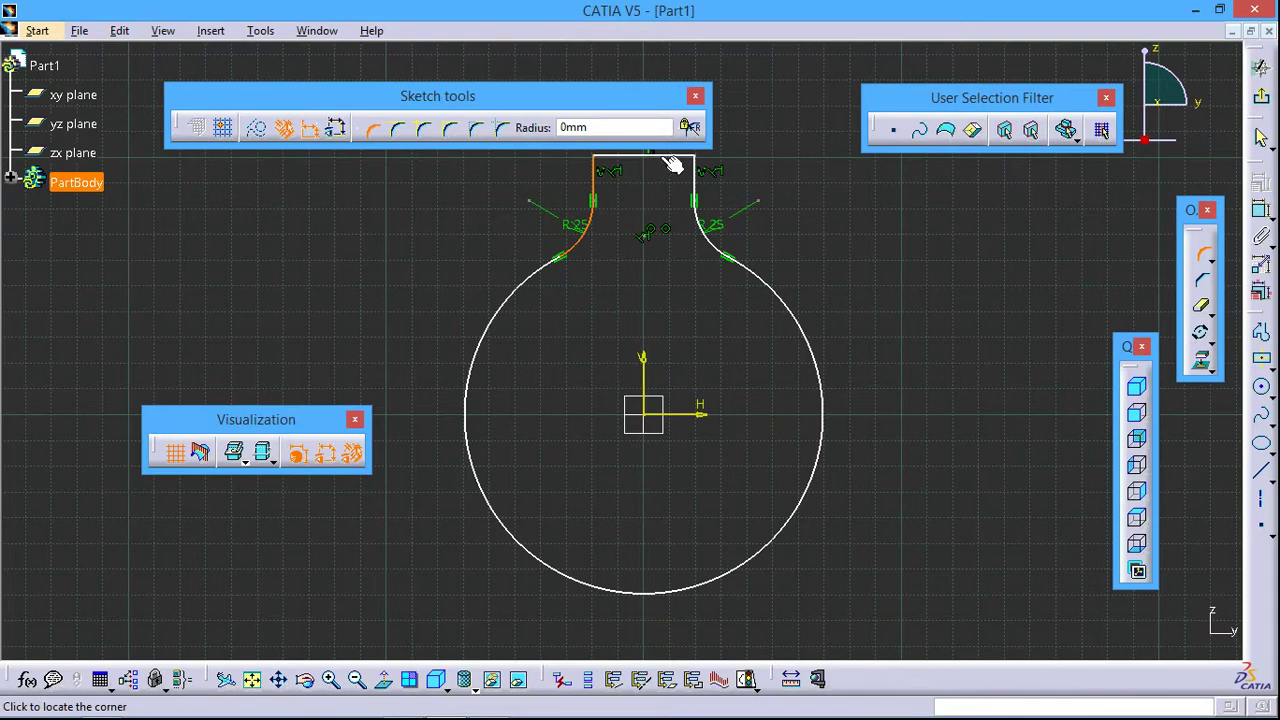
{"action": "left_click", "coordinate": [672, 163]}
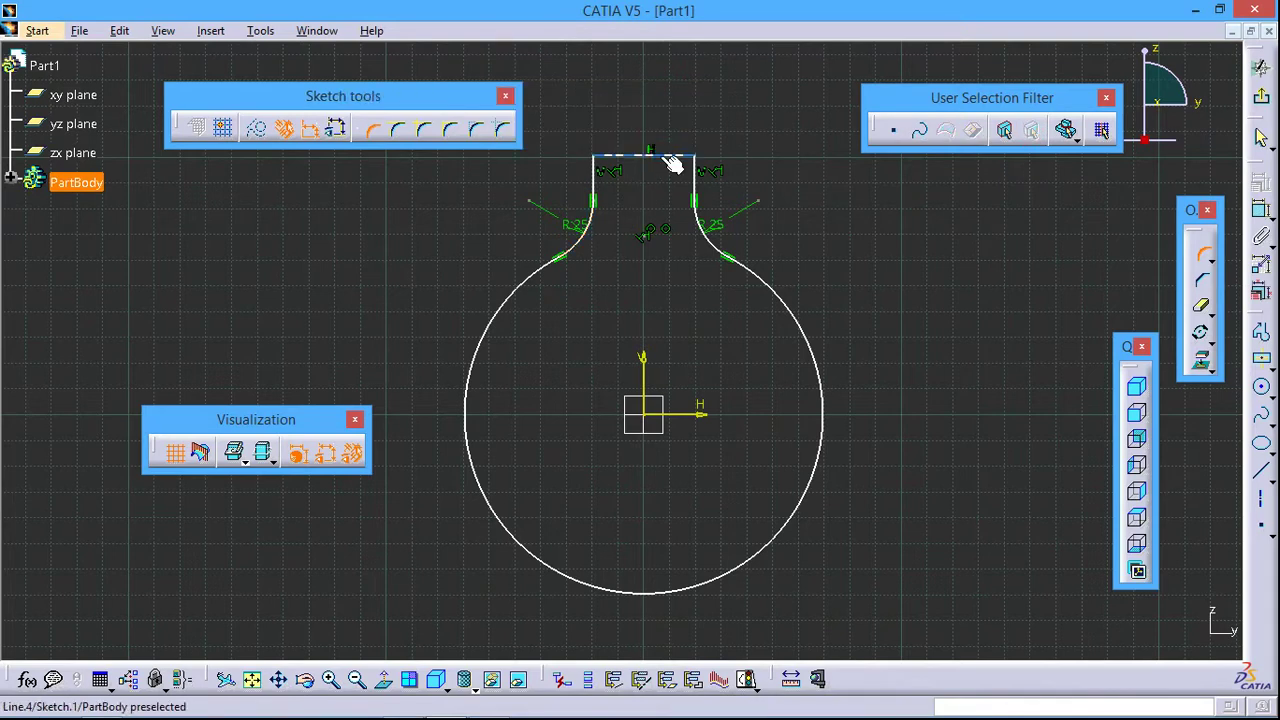
{"action": "left_click", "coordinate": [582, 243]}
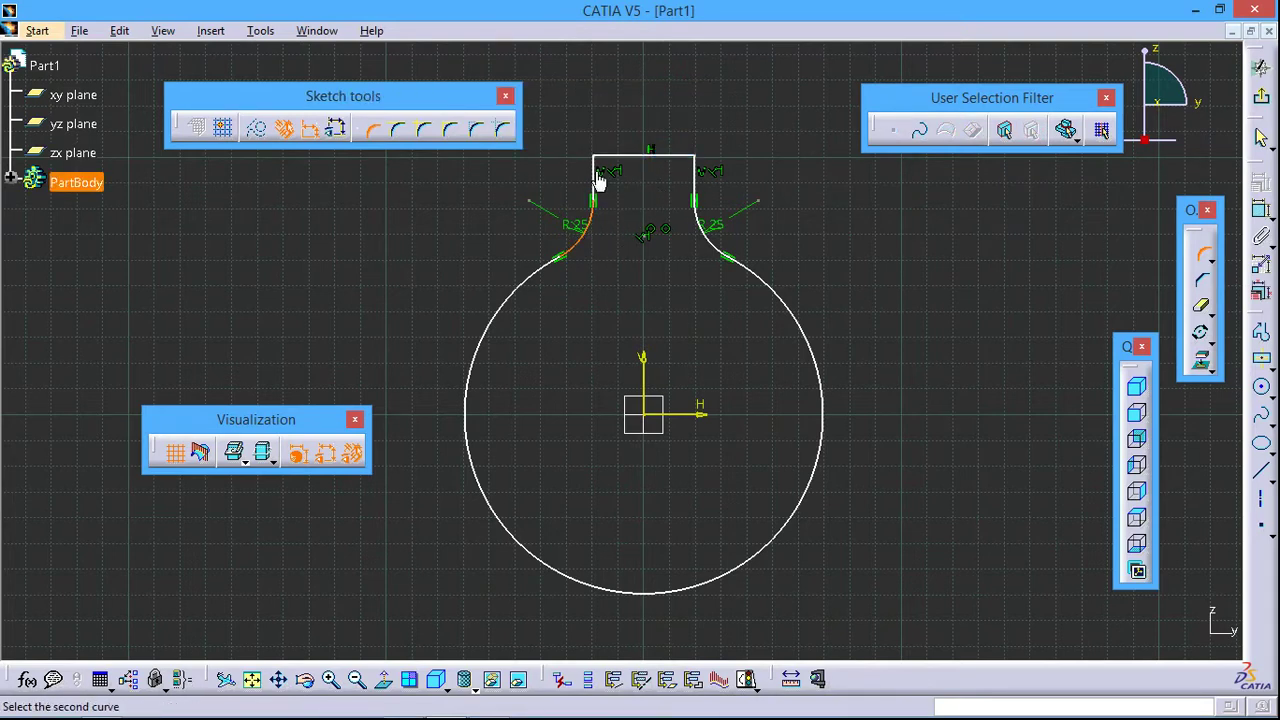
Select the neck profile's left fillet arc and its left, top and right neck lines.
{"action": "left_click", "coordinate": [1202, 254]}
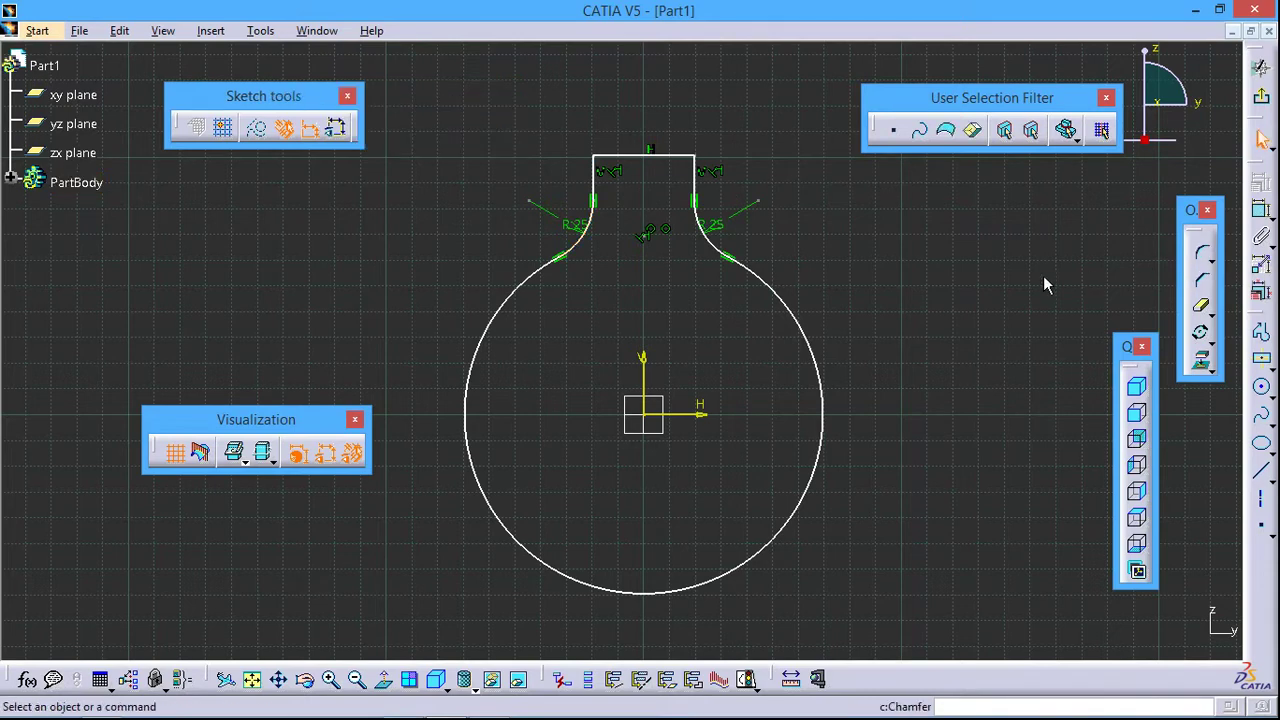
{"action": "left_click", "coordinate": [577, 250]}
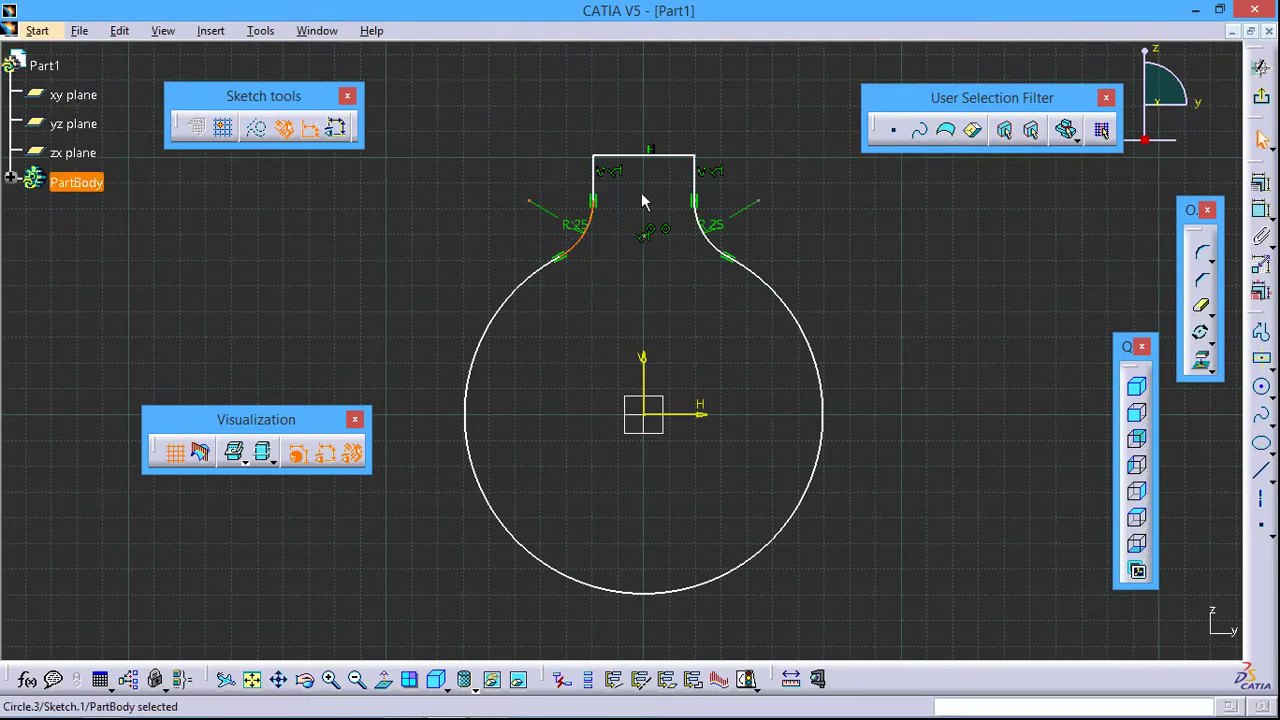
{"action": "left_click", "coordinate": [597, 192], "text": "ctrl"}
{"action": "left_click", "coordinate": [645, 155], "text": "ctrl"}
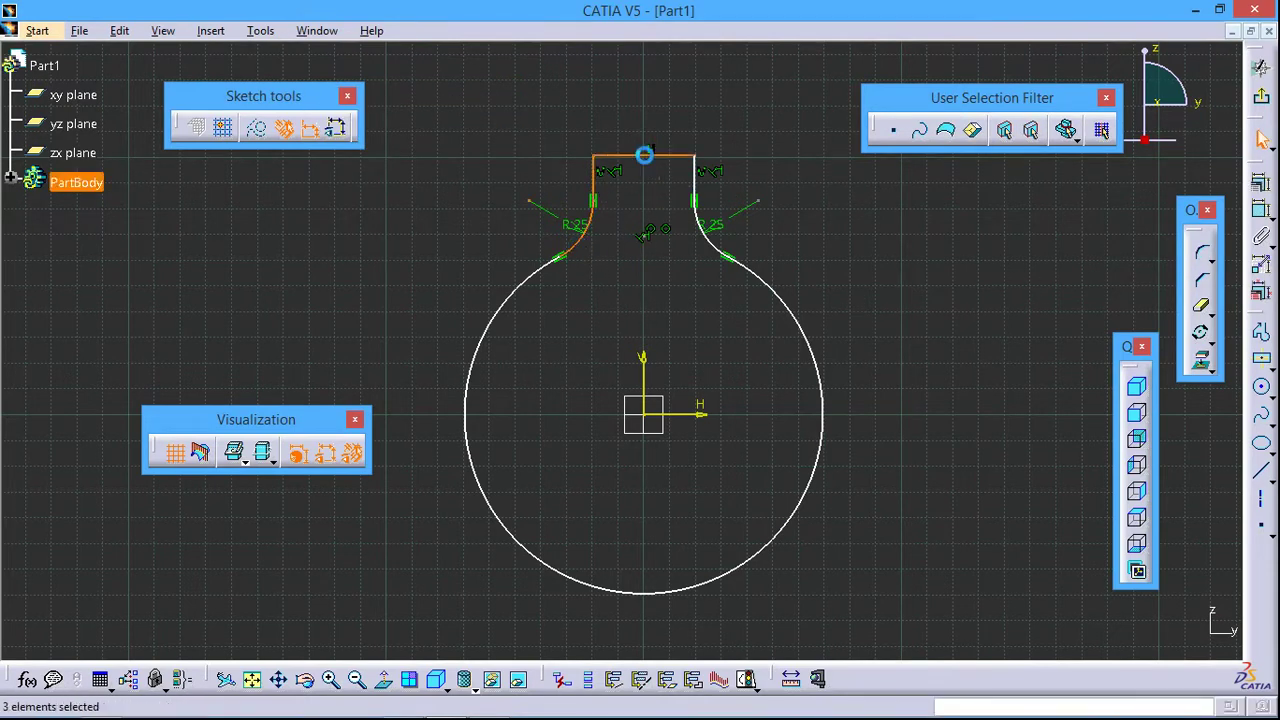
{"action": "left_click", "coordinate": [692, 177], "text": "ctrl"}
Add the right fillet arc and rotate the profile about the origin into two duplicates at 120°.
{"action": "left_click", "coordinate": [700, 238], "text": "ctrl"}
{"action": "left_click", "coordinate": [1200, 332]}
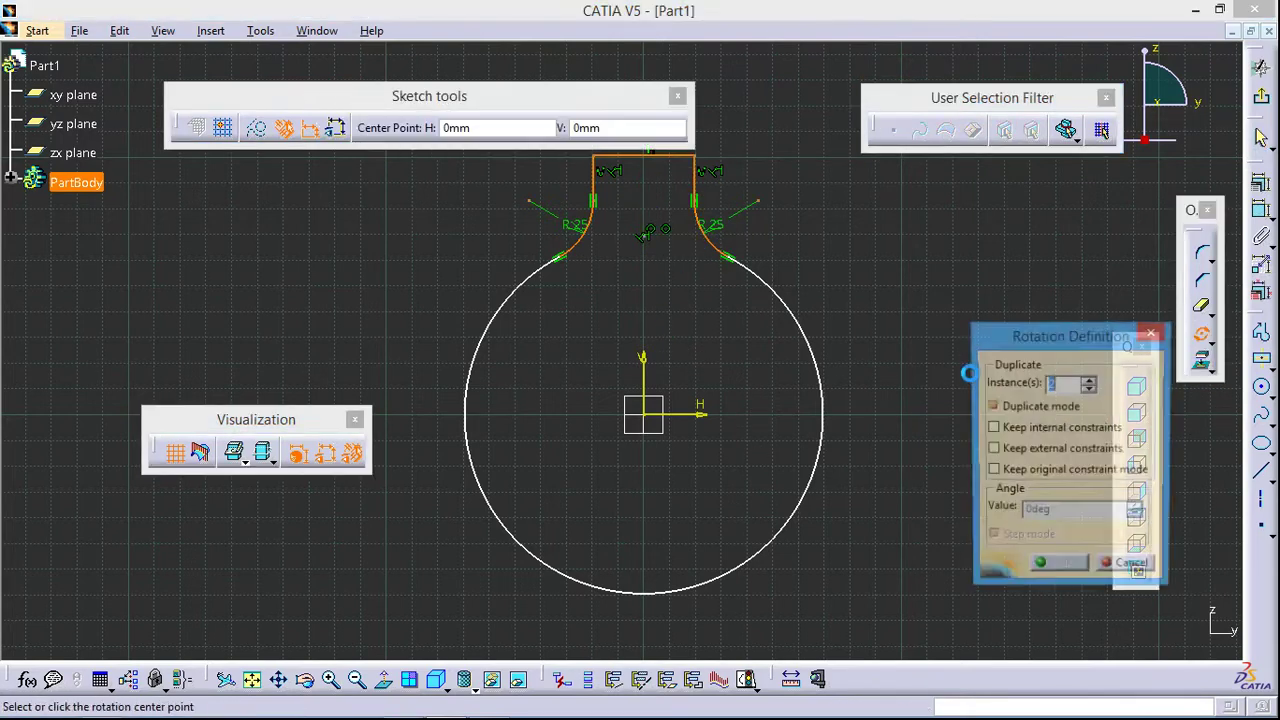
{"action": "left_click", "coordinate": [646, 412]}
{"action": "left_click", "coordinate": [557, 257]}
{"action": "left_click", "coordinate": [1023, 518]}
{"action": "type", "text": "120"}
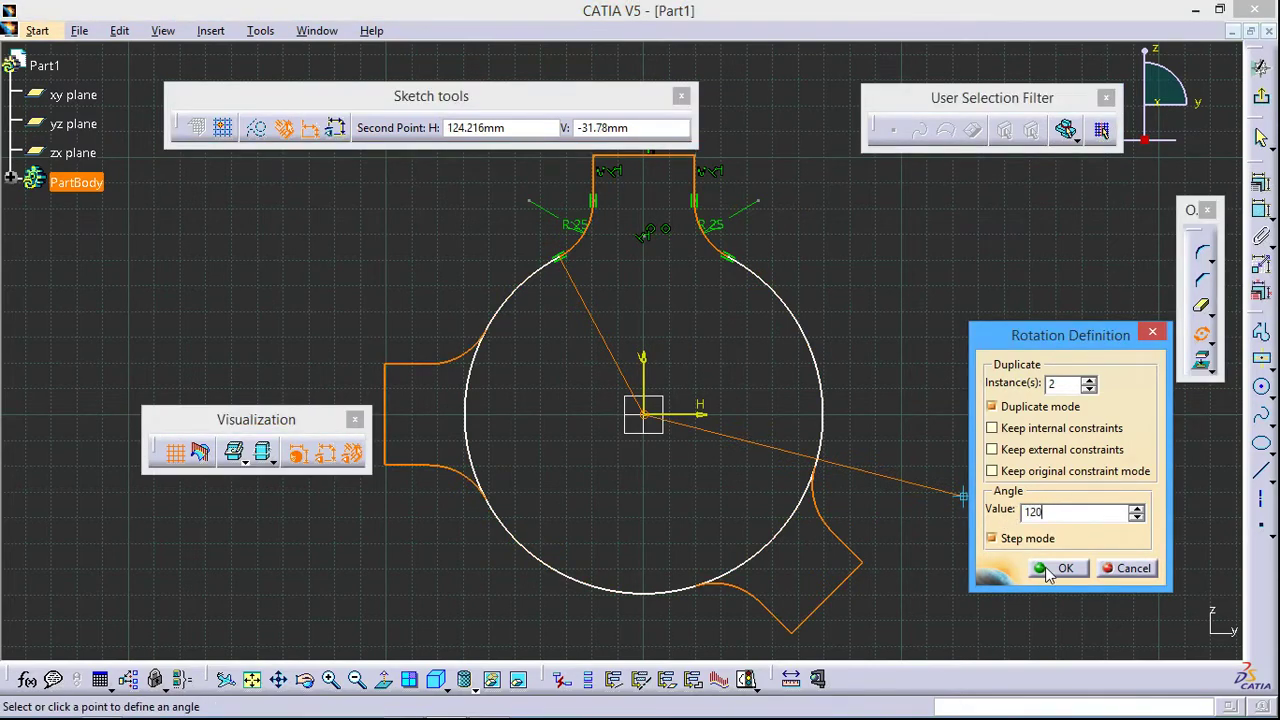
{"action": "key", "text": "Return"}
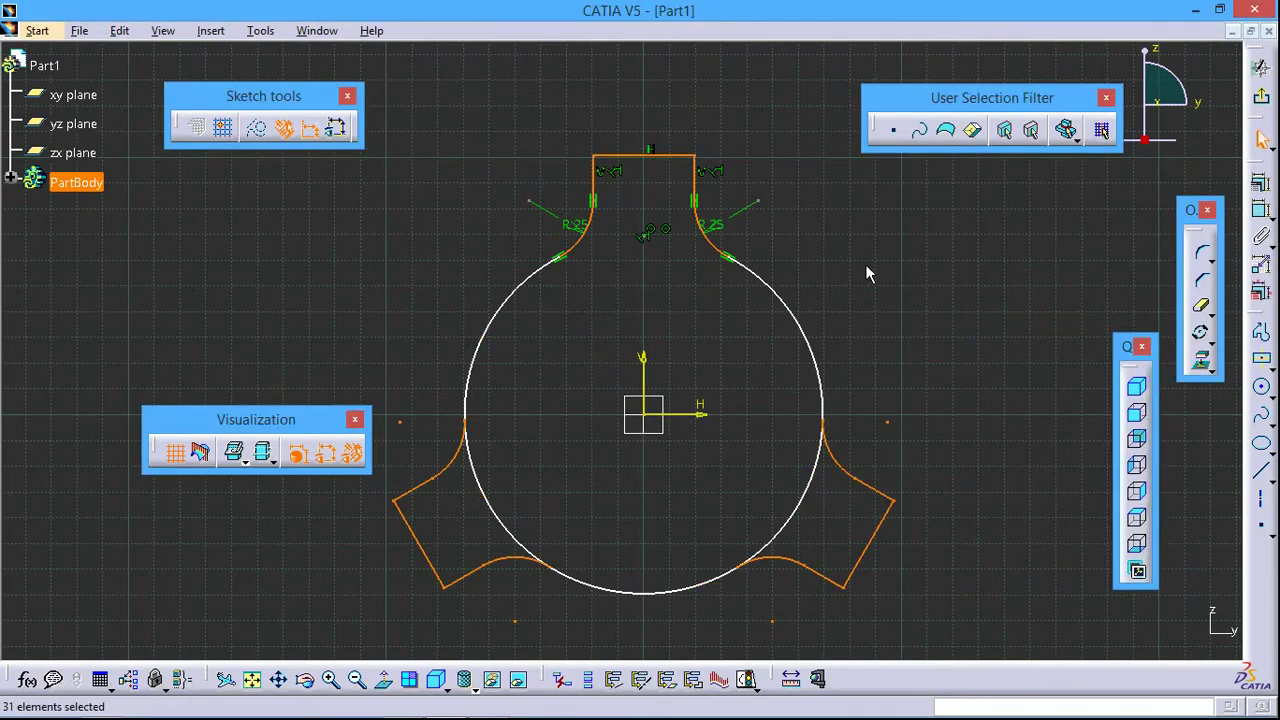
{"action": "left_click", "coordinate": [866, 268]}
{"action": "middle_click_drag", "start_coordinate": [914, 272], "coordinate": [889, 237]}
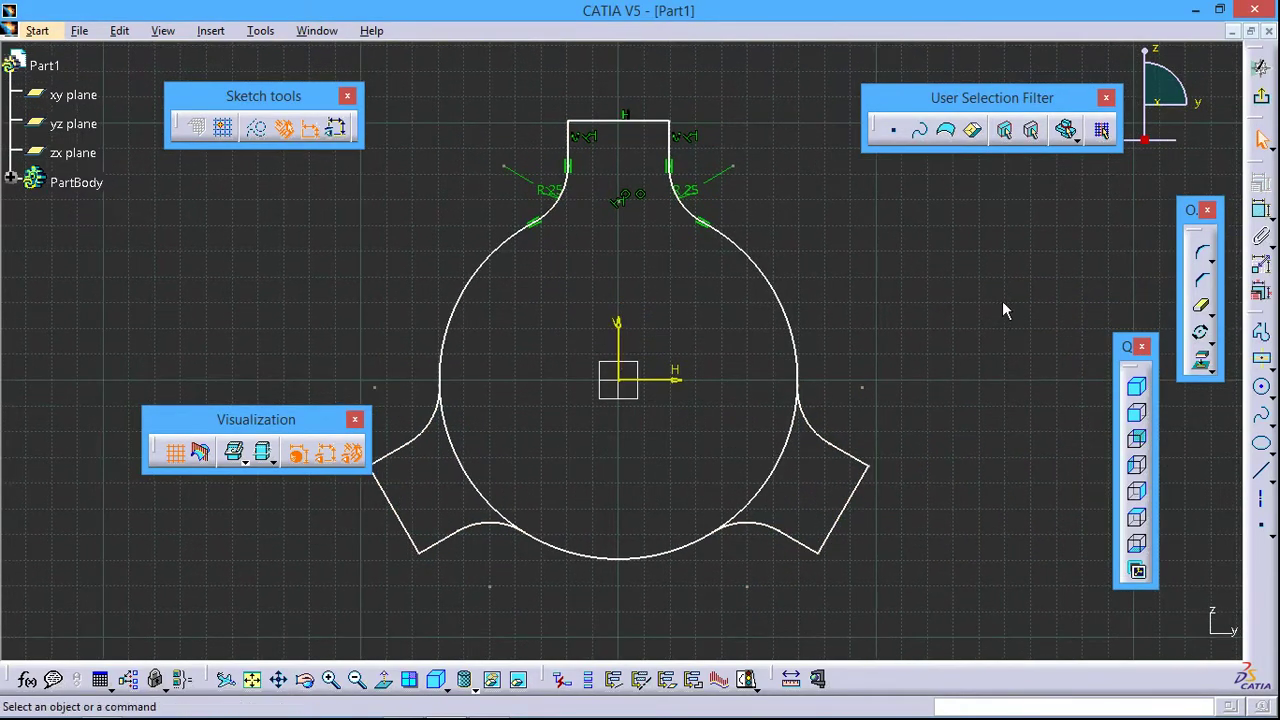
Attempt a pad, decline the open-profile sketch and cancel the pad.
{"action": "left_click", "coordinate": [1262, 96]}
{"action": "left_click", "coordinate": [1226, 165]}
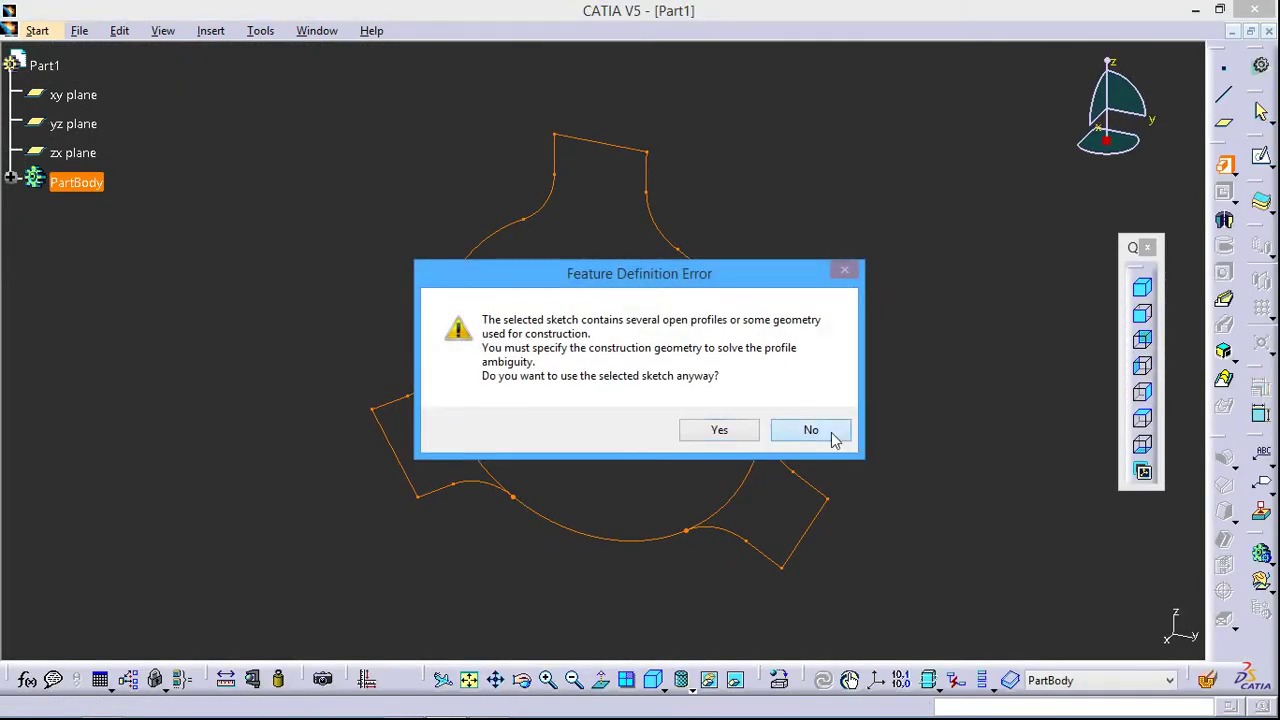
{"action": "left_click", "coordinate": [810, 430]}
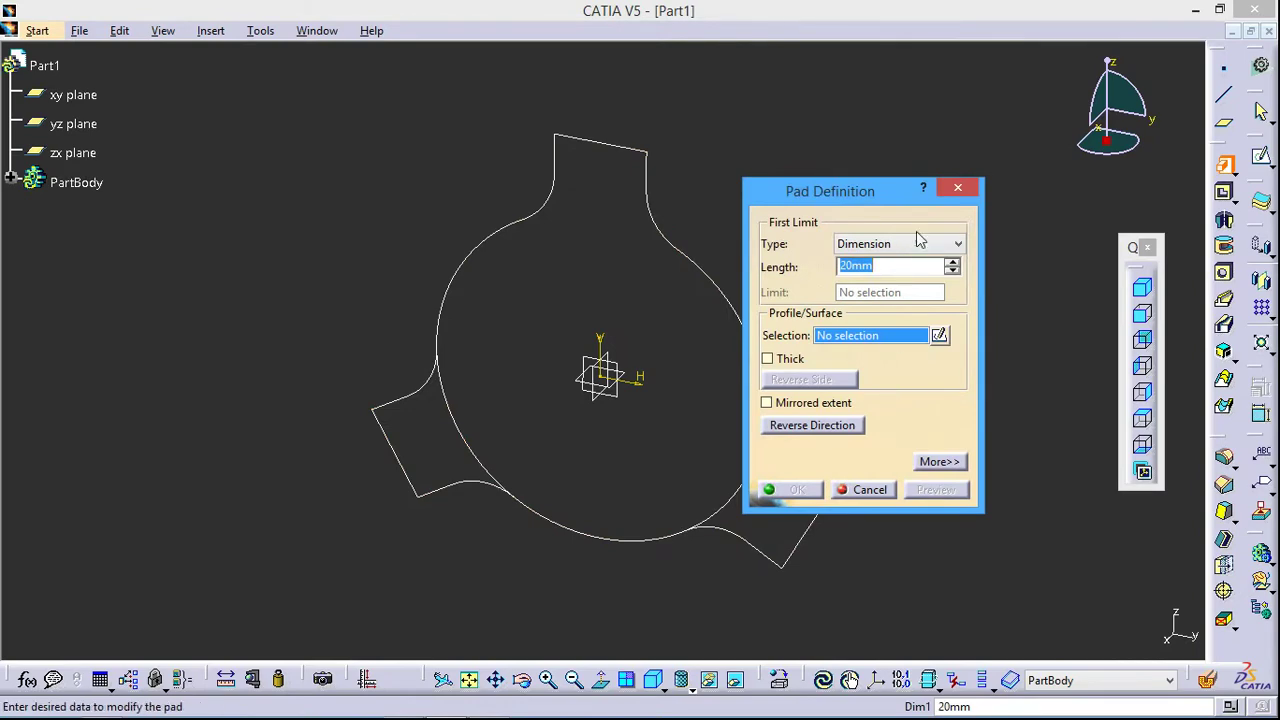
{"action": "left_click", "coordinate": [958, 189]}
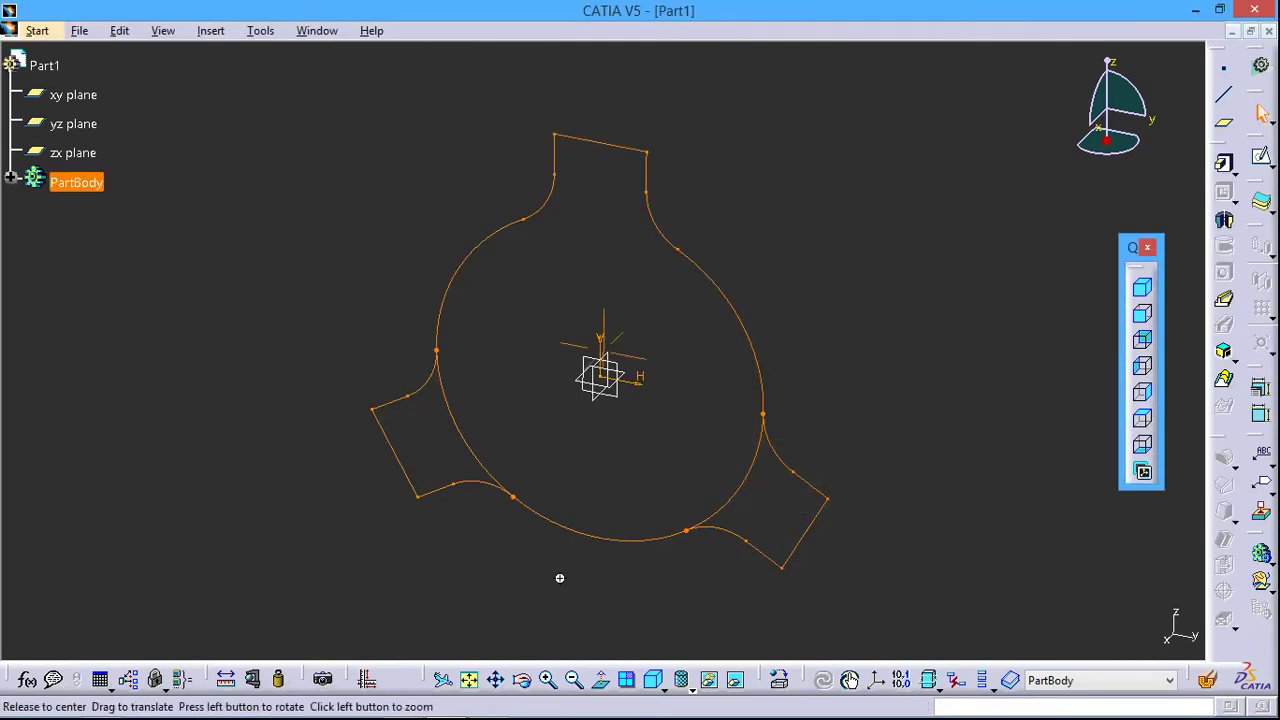
{"action": "mouse_move", "coordinate": [557, 577]}
{"action": "middle_mouse_down"}
{"action": "mouse_move", "coordinate": [851, 431]}
{"action": "mouse_move", "coordinate": [499, 197]}
{"action": "middle_mouse_up"}
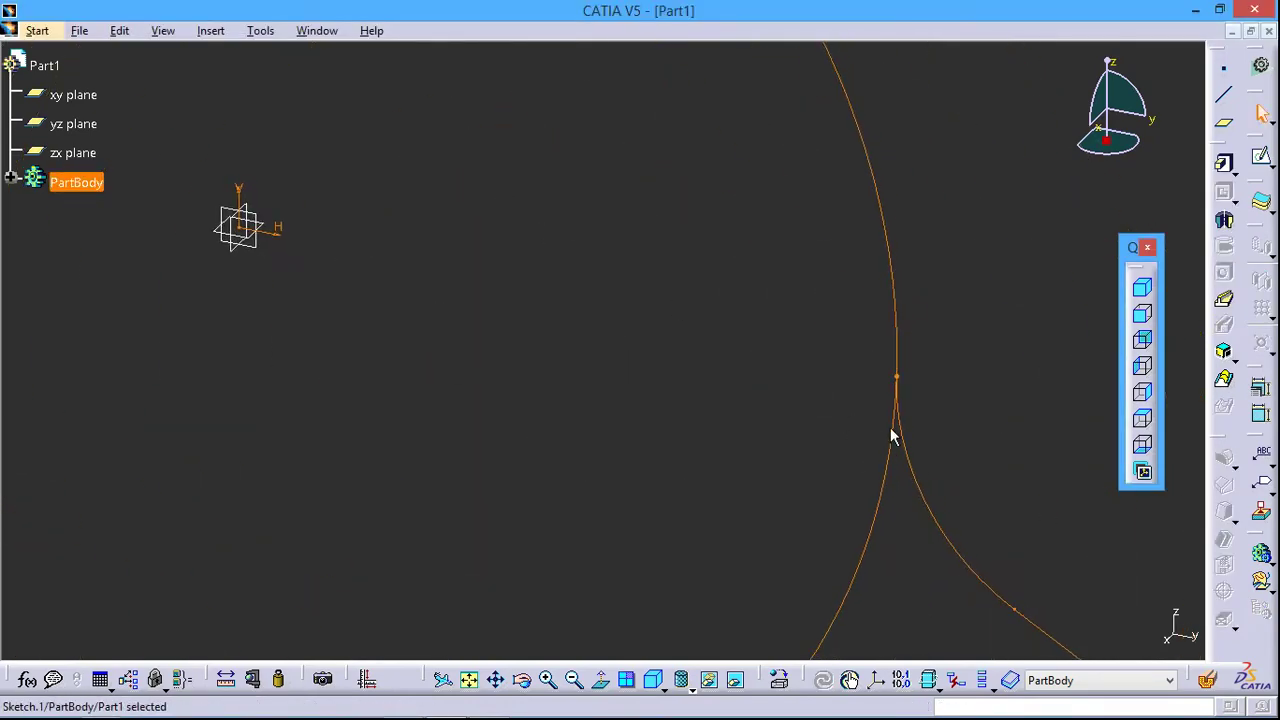
{"action": "middle_click_drag", "start_coordinate": [800, 386], "coordinate": [760, 586]}
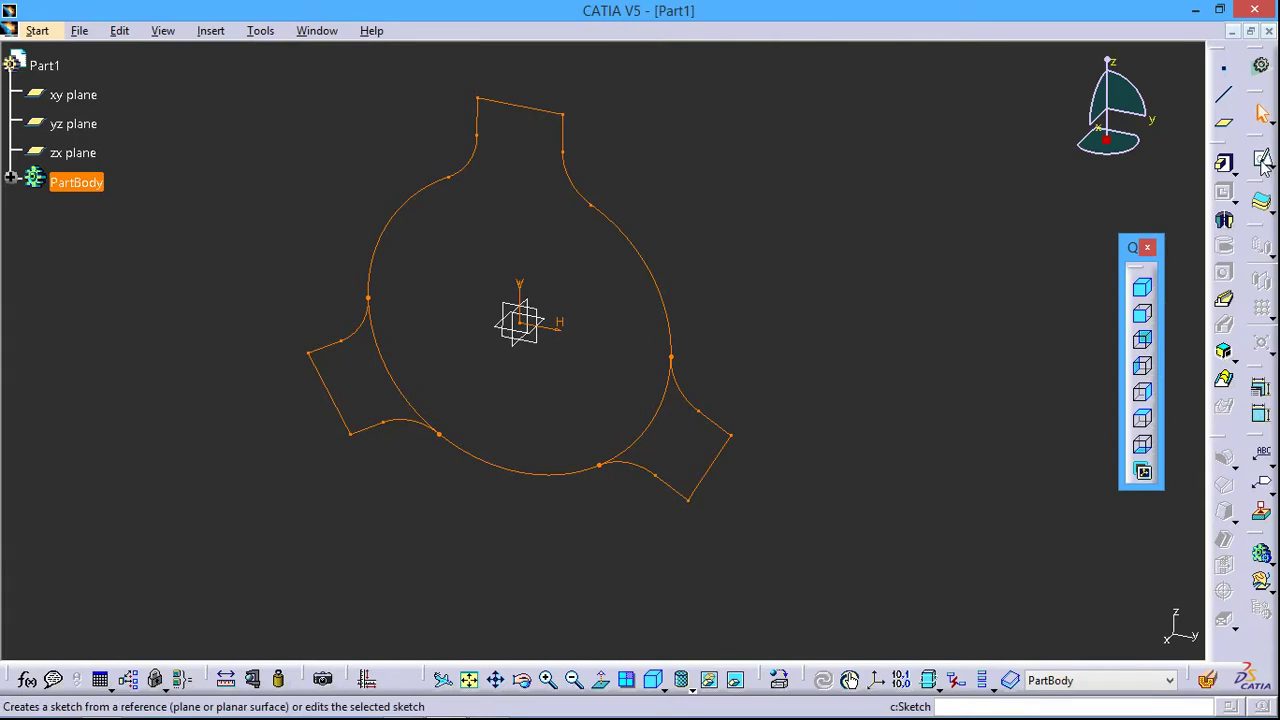
Re-edit the sketch and trim the circle arcs inside the two lower lobes.
{"action": "left_click", "coordinate": [1215, 190]}
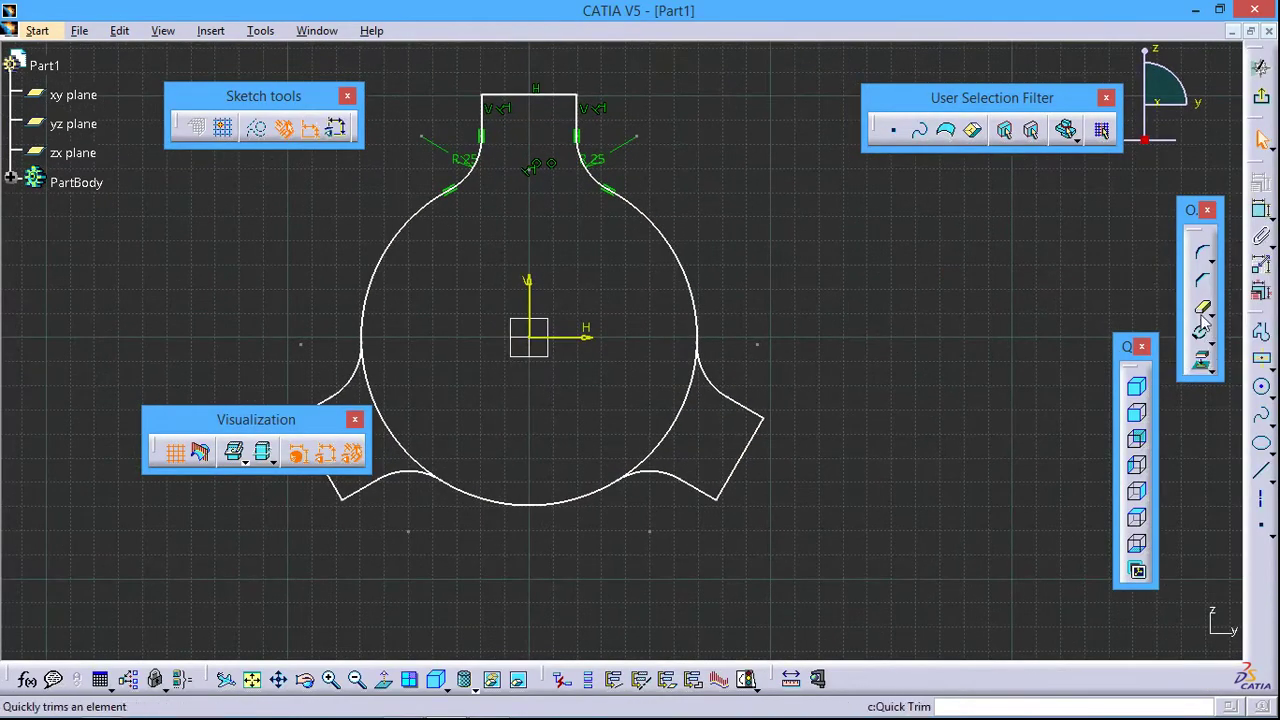
{"action": "left_click", "coordinate": [1201, 307]}
{"action": "left_click", "coordinate": [686, 434]}
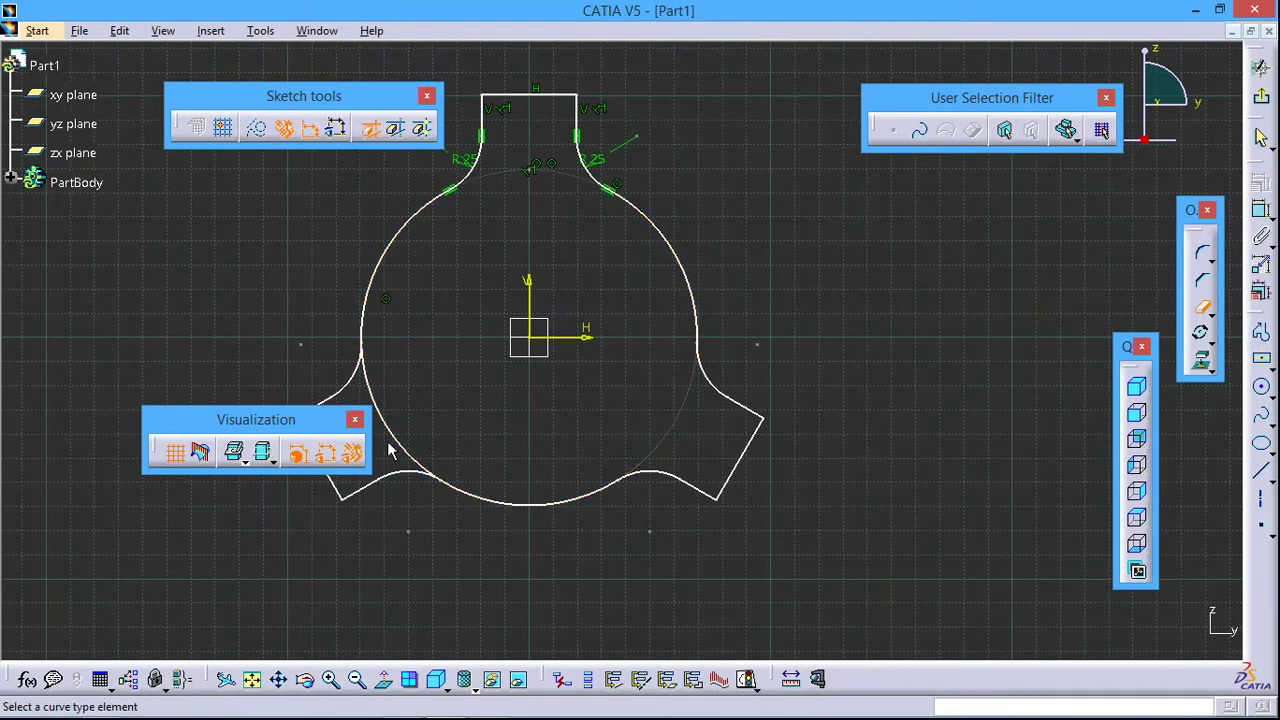
{"action": "left_click", "coordinate": [412, 443]}
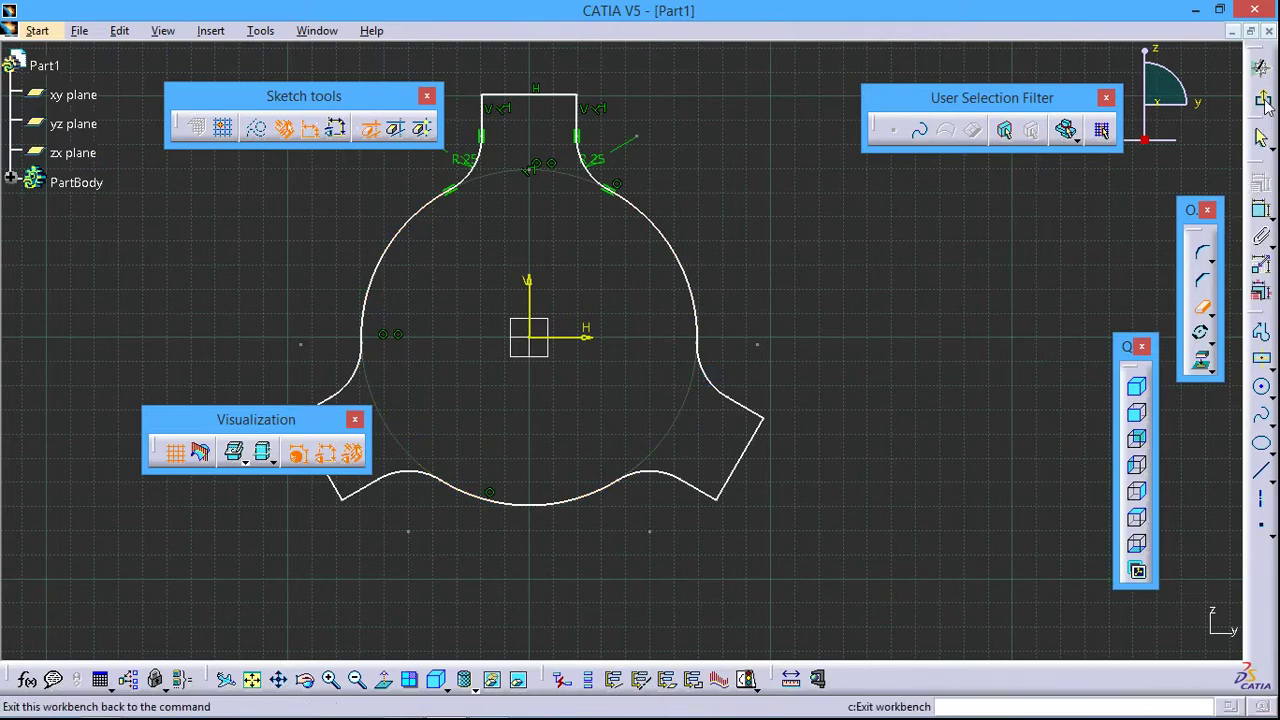
{"action": "left_click", "coordinate": [1261, 67]}
Pad the three-lobed sketch 20mm and select the pad's top face.
{"action": "left_click", "coordinate": [1224, 163]}
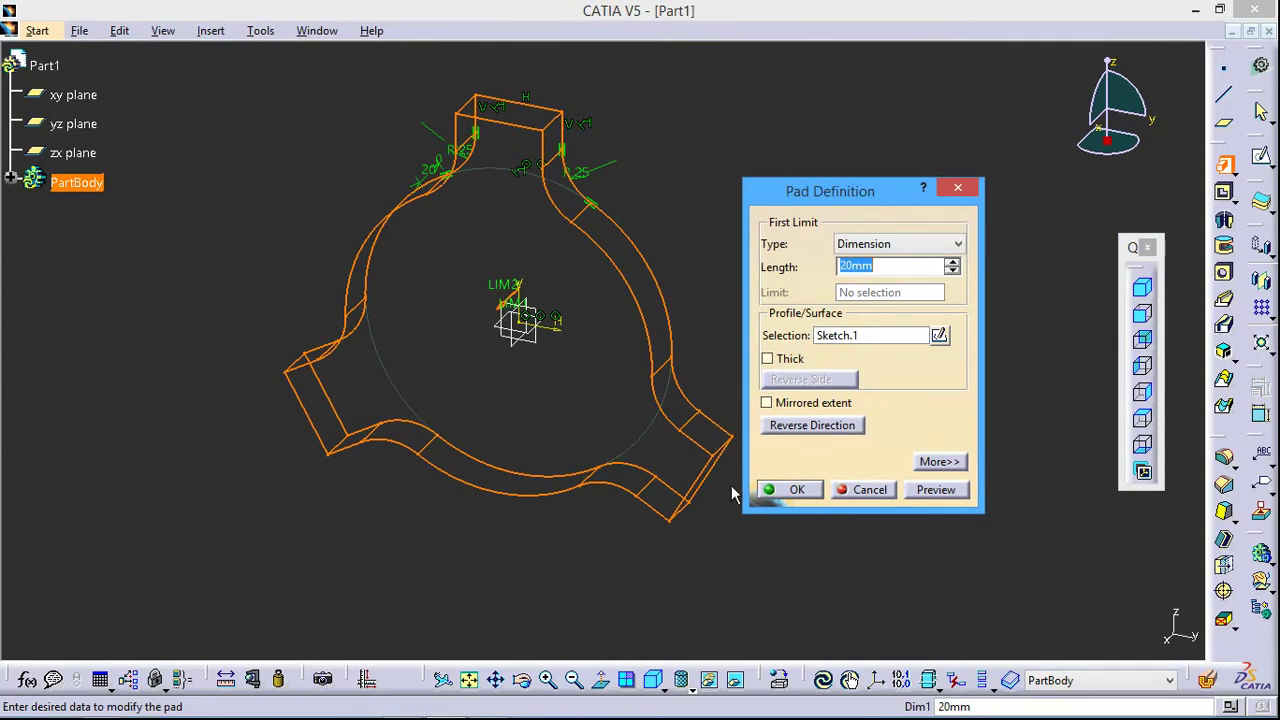
{"action": "left_click", "coordinate": [782, 490]}
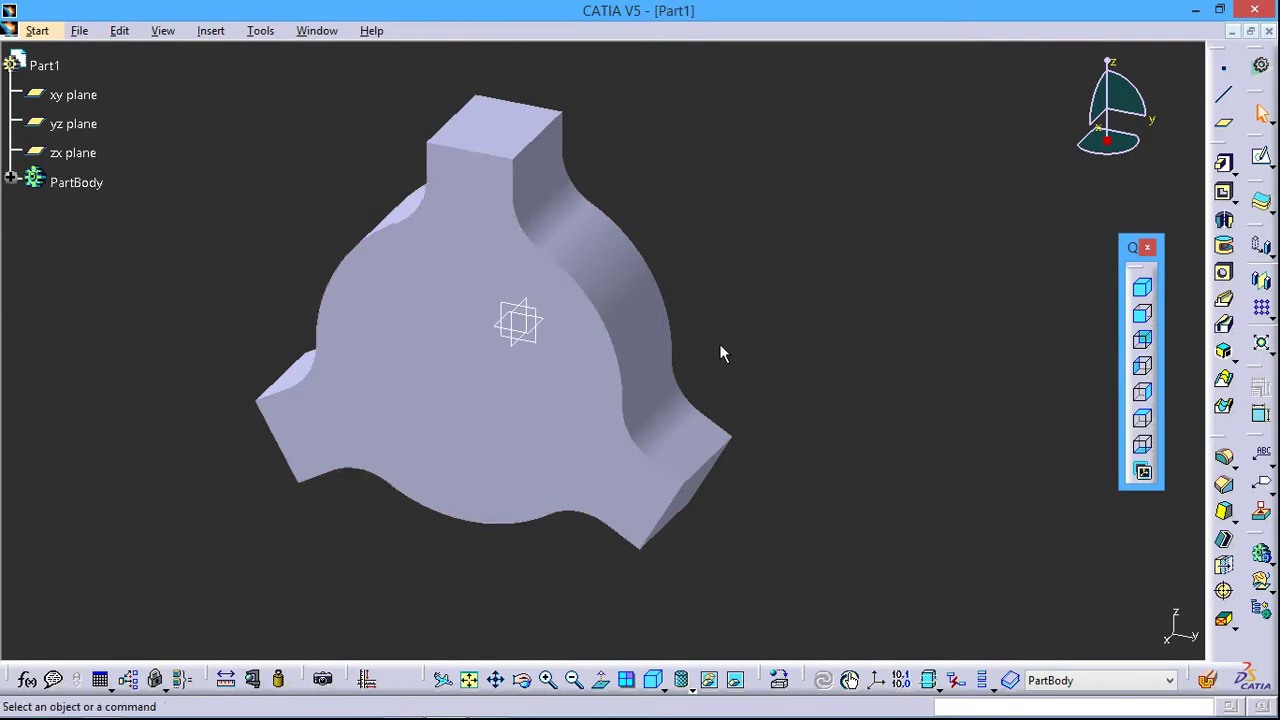
{"action": "left_click", "coordinate": [648, 336]}
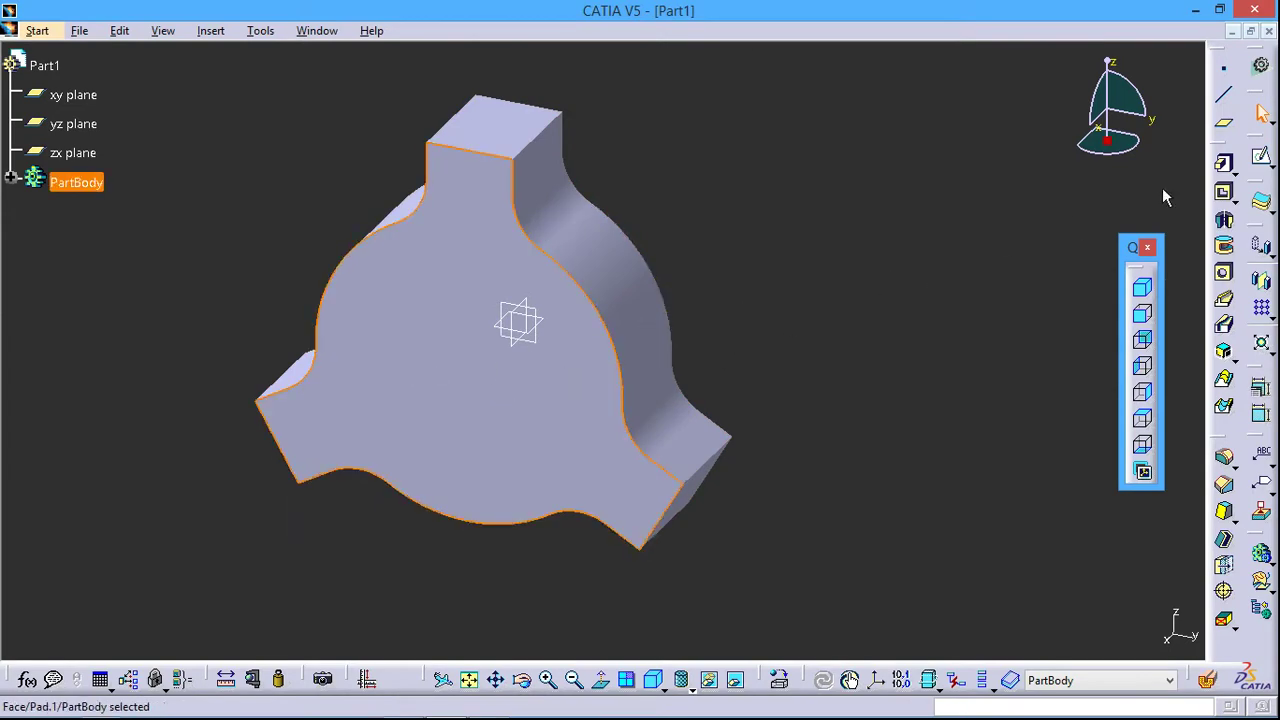
Sketch an origin-centred circle on the top face, made coincident with the central arc.
{"action": "left_click", "coordinate": [1224, 163]}
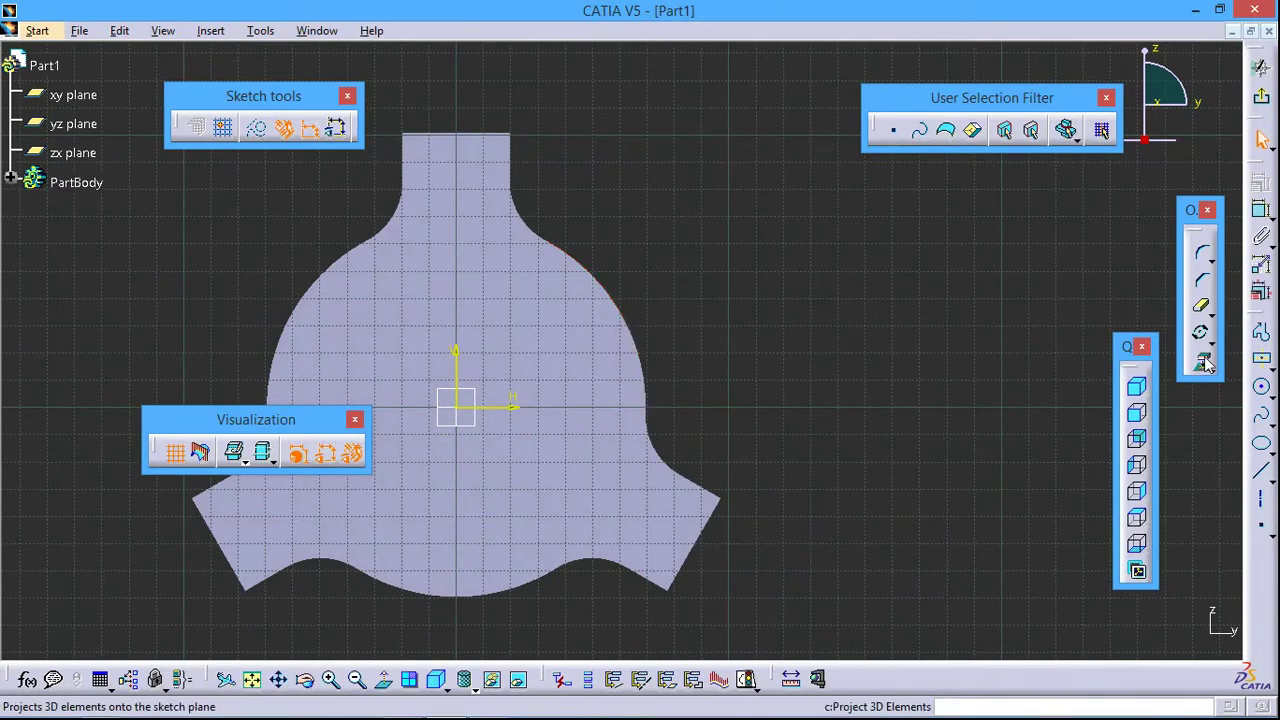
{"action": "left_click", "coordinate": [1262, 387]}
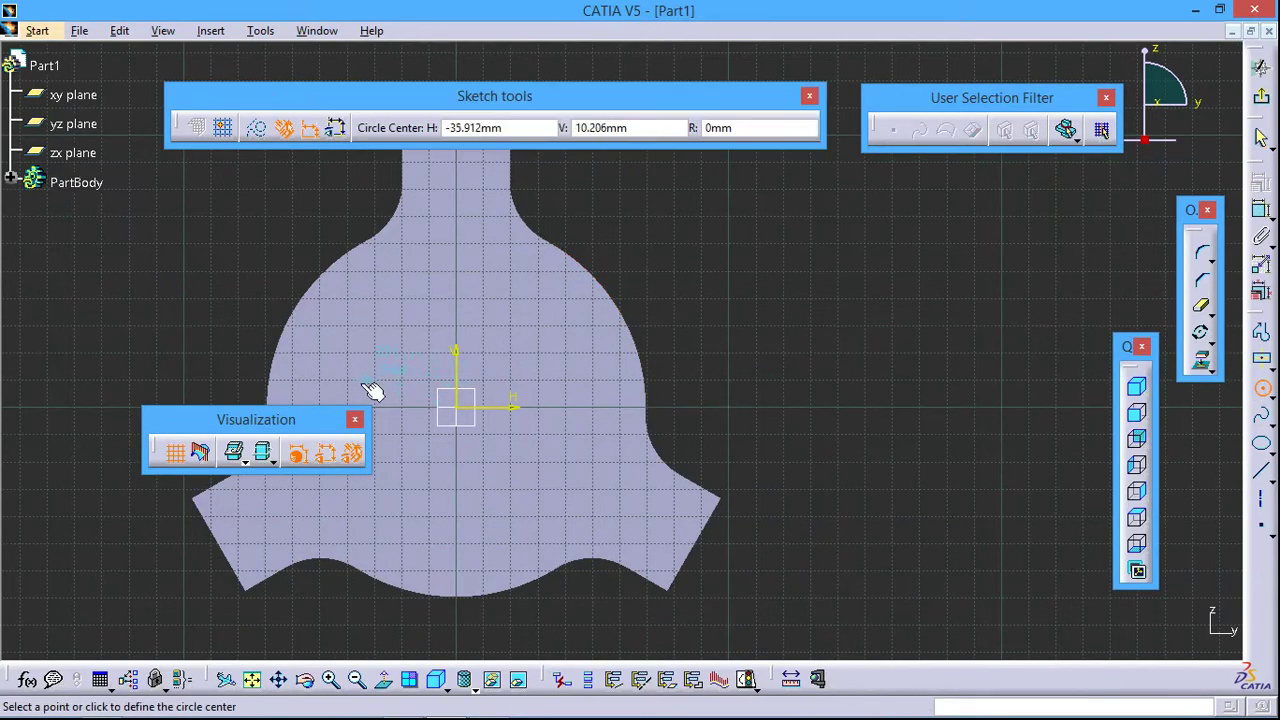
{"action": "left_click", "coordinate": [460, 410]}
{"action": "left_click", "coordinate": [702, 346]}
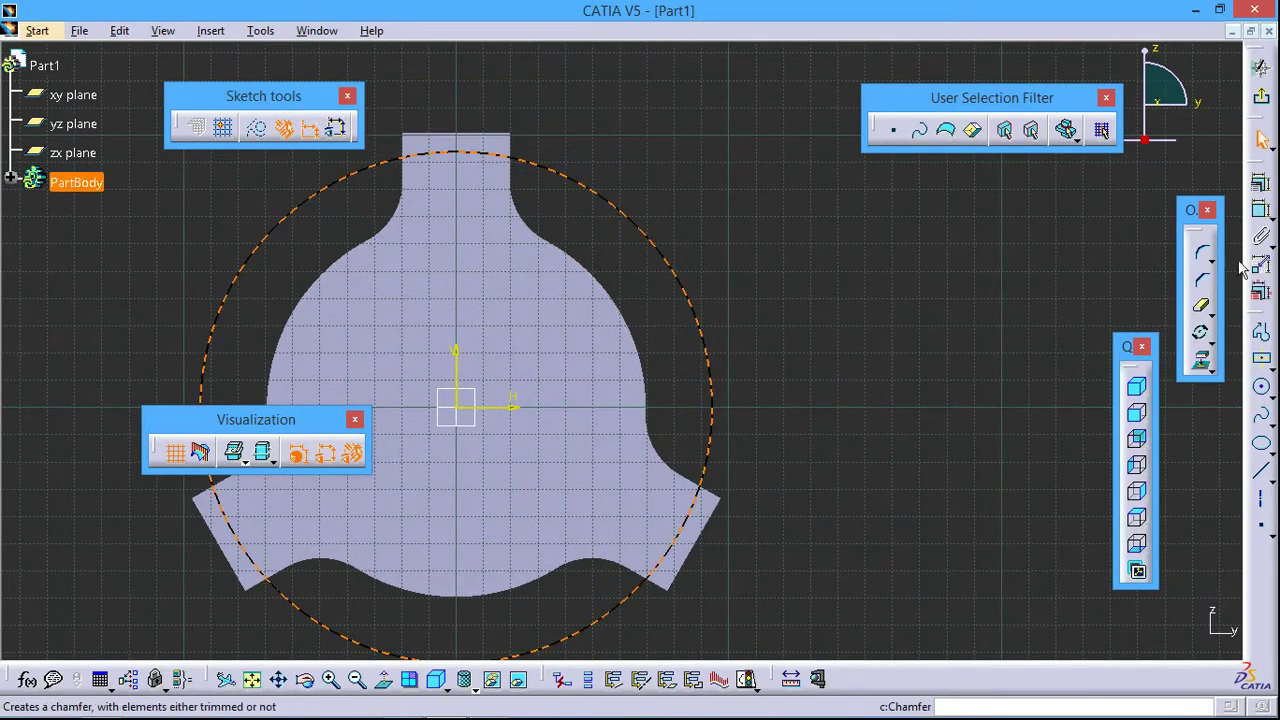
{"action": "left_click", "coordinate": [1261, 210]}
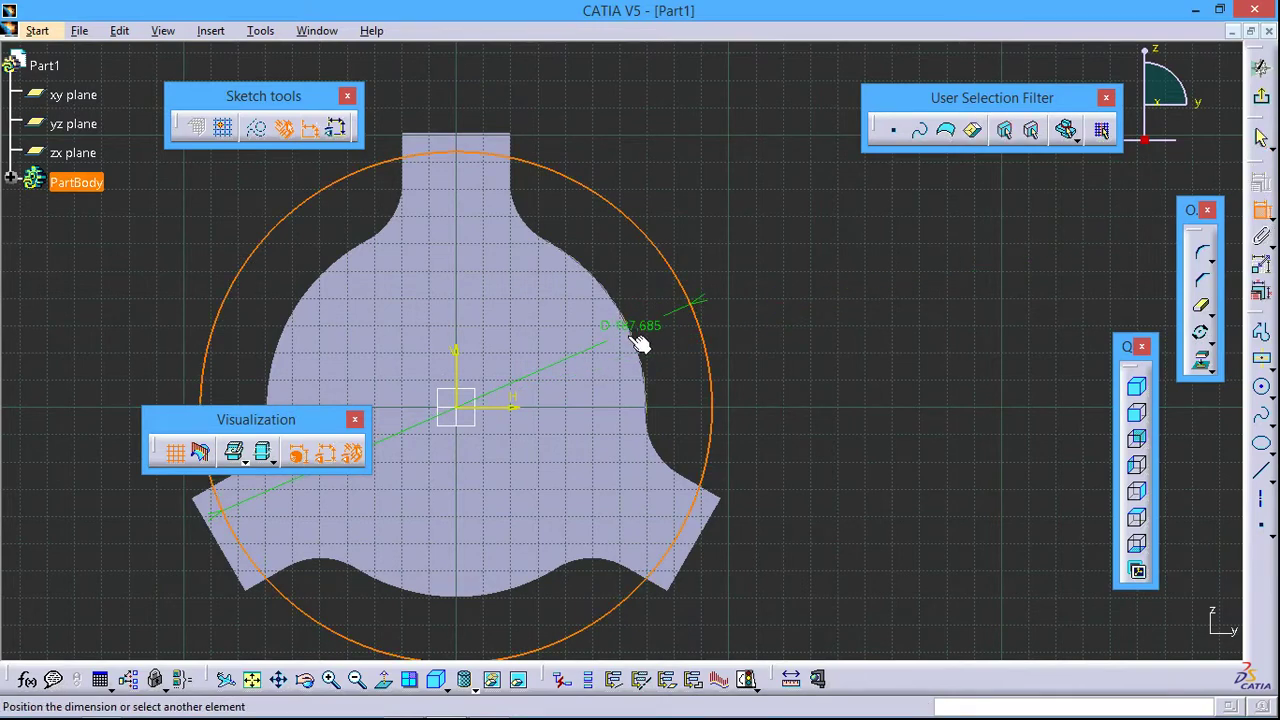
{"action": "left_click", "coordinate": [640, 343]}
{"action": "right_click", "coordinate": [966, 270]}
{"action": "left_click", "coordinate": [1026, 432]}
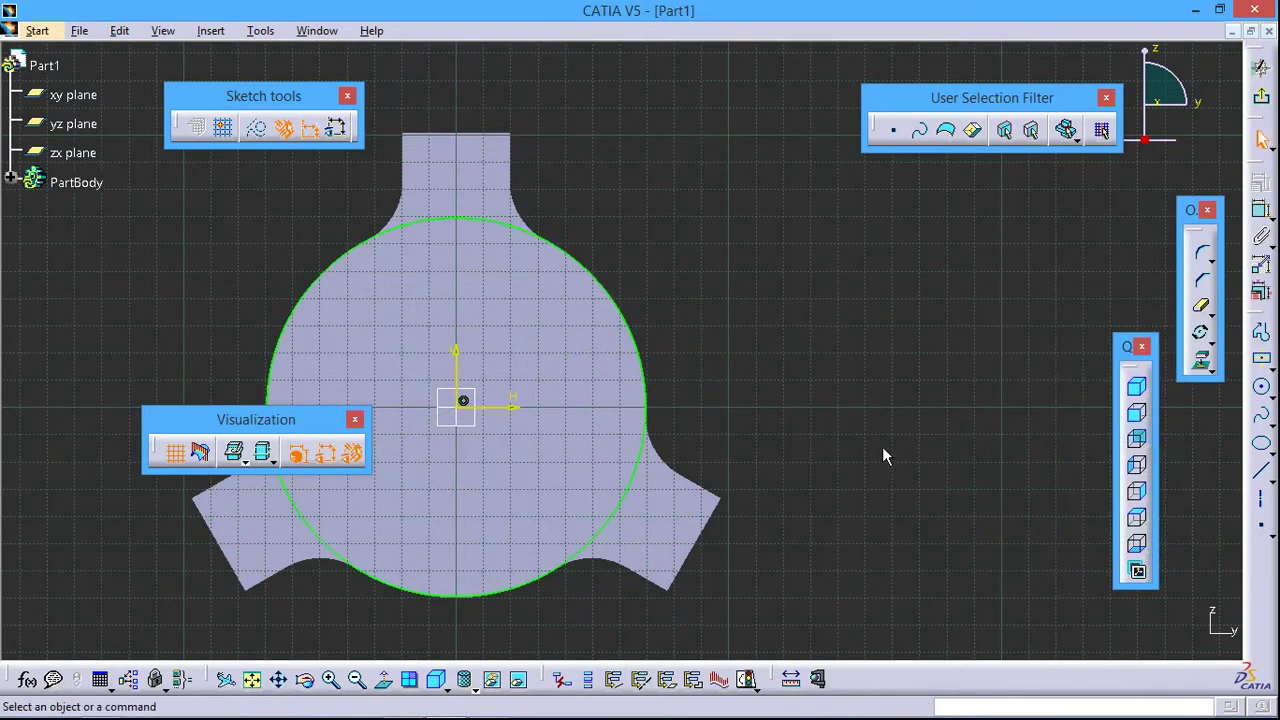
{"action": "left_click", "coordinate": [1261, 95]}
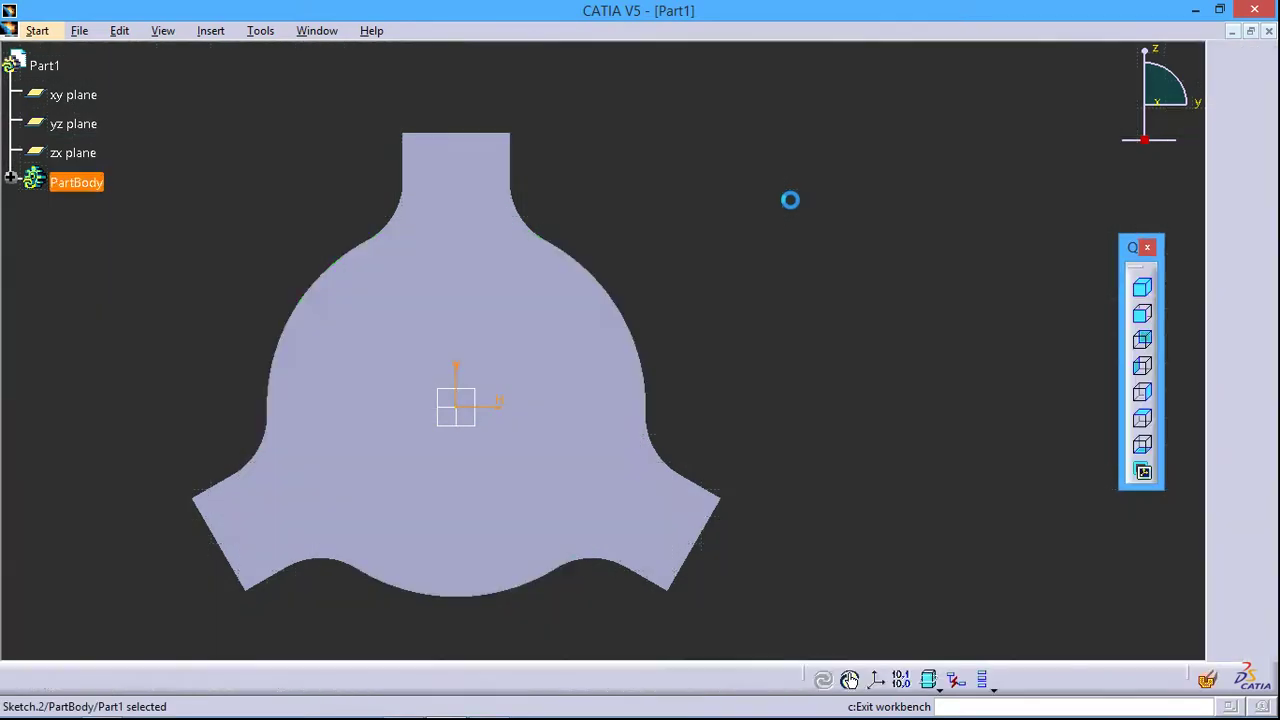
Add a larger origin-centred circle outside the lobes, constrained concentric with the first.
{"action": "left_click", "coordinate": [1262, 159]}
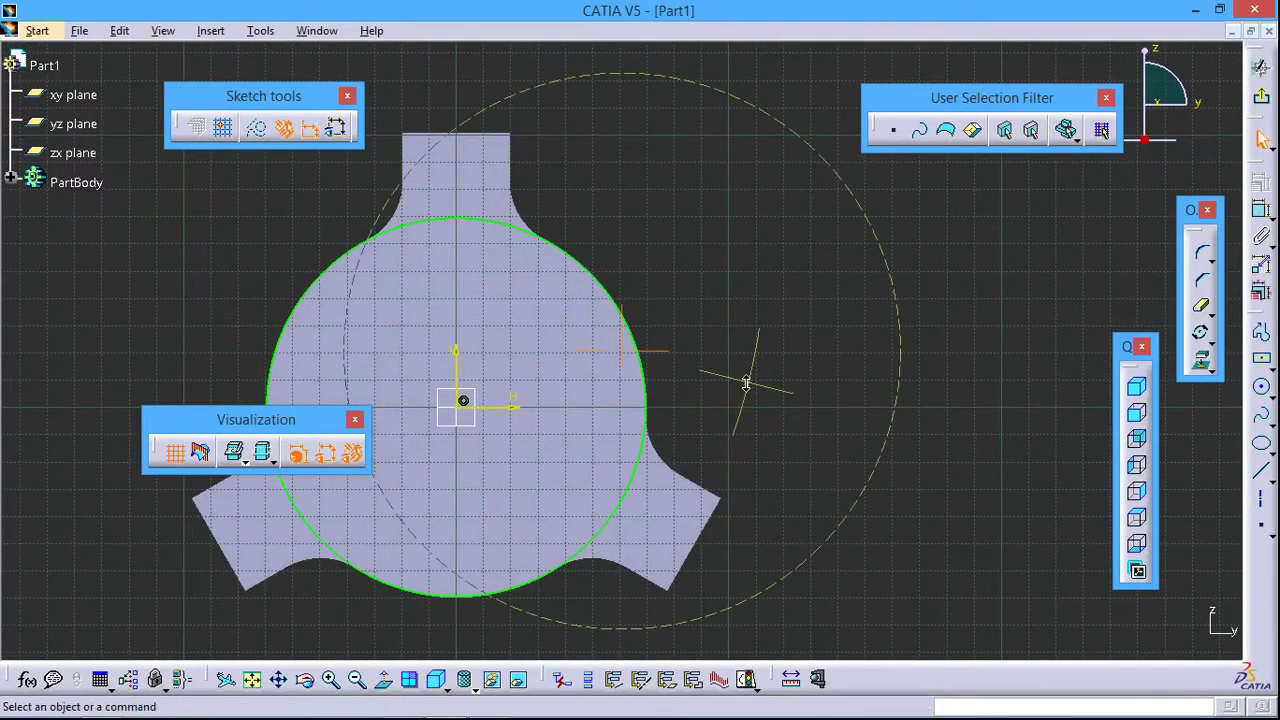
{"action": "left_click", "coordinate": [1261, 387]}
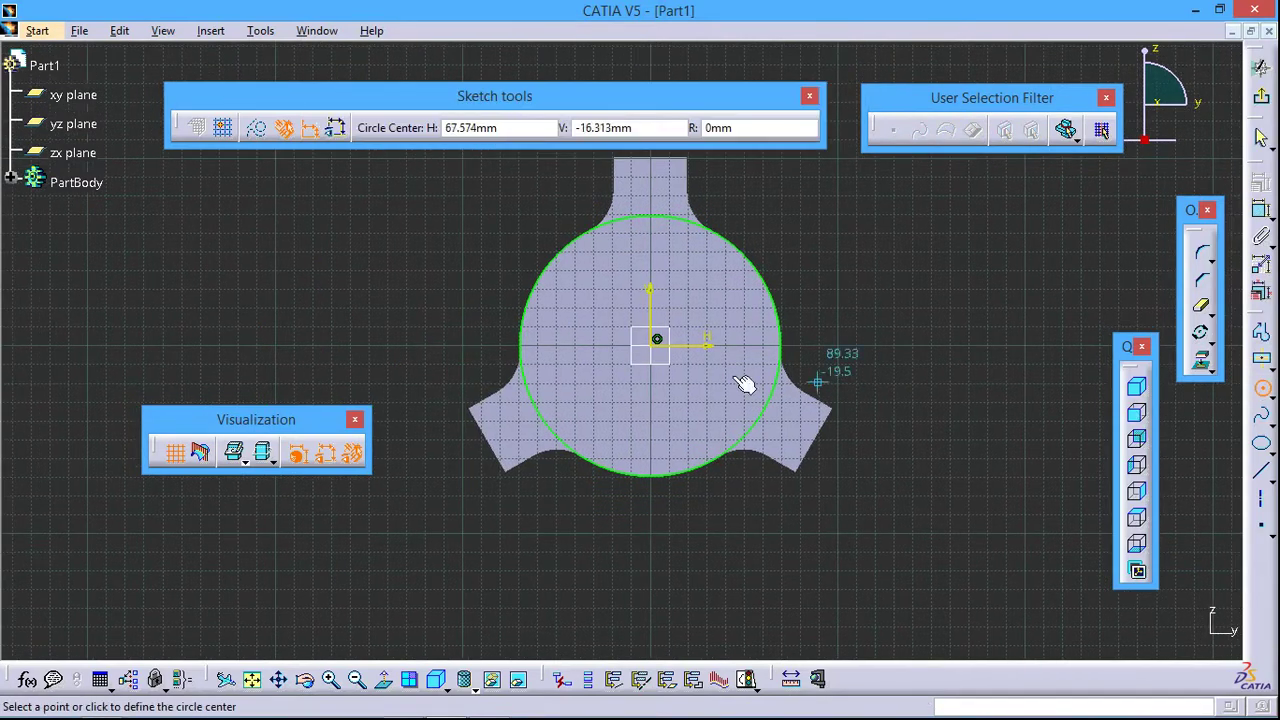
{"action": "left_click", "coordinate": [656, 339]}
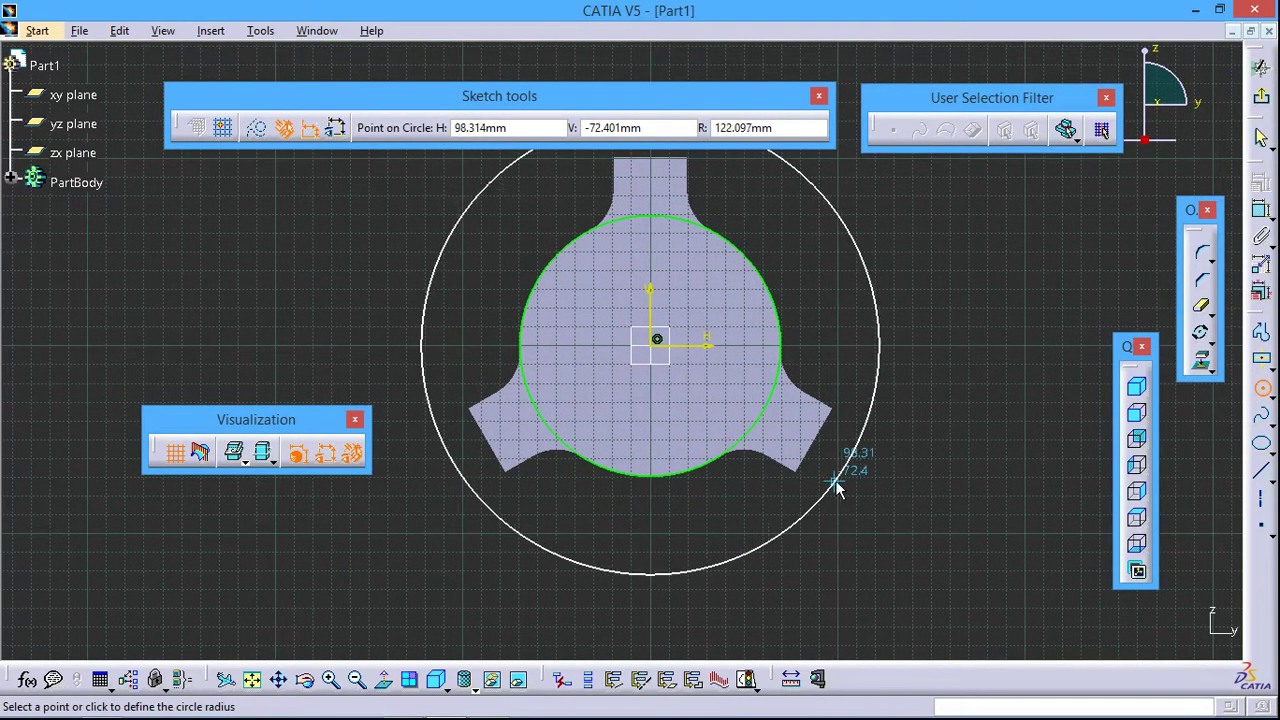
{"action": "left_click", "coordinate": [857, 508]}
{"action": "left_click", "coordinate": [1261, 210]}
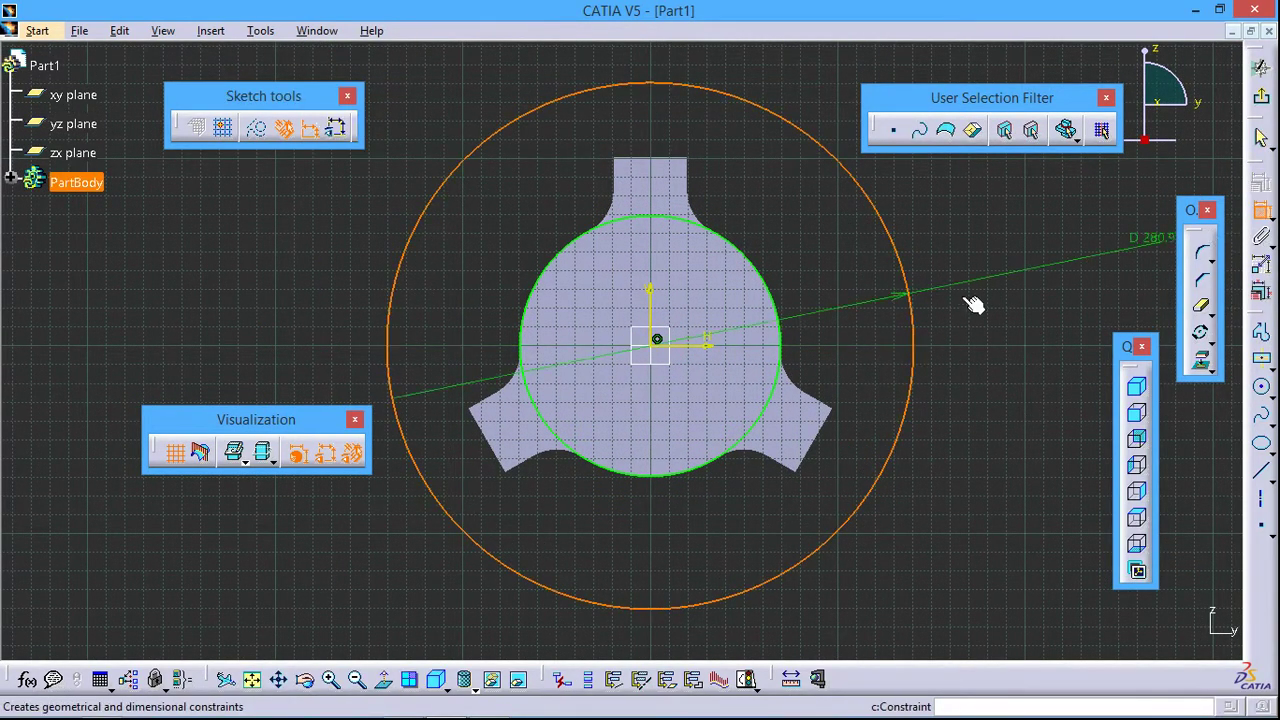
{"action": "left_click", "coordinate": [779, 340]}
{"action": "left_click", "coordinate": [908, 305]}
{"action": "right_click", "coordinate": [1016, 290]}
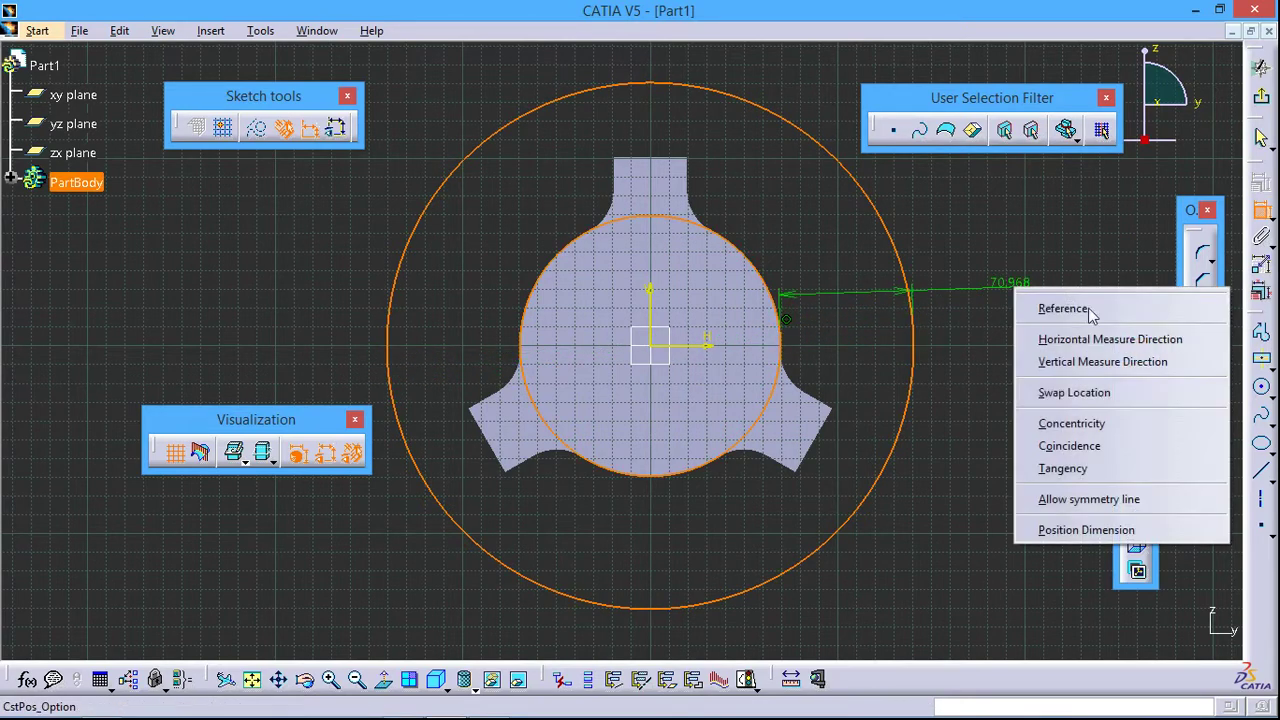
{"action": "left_click", "coordinate": [1078, 424]}
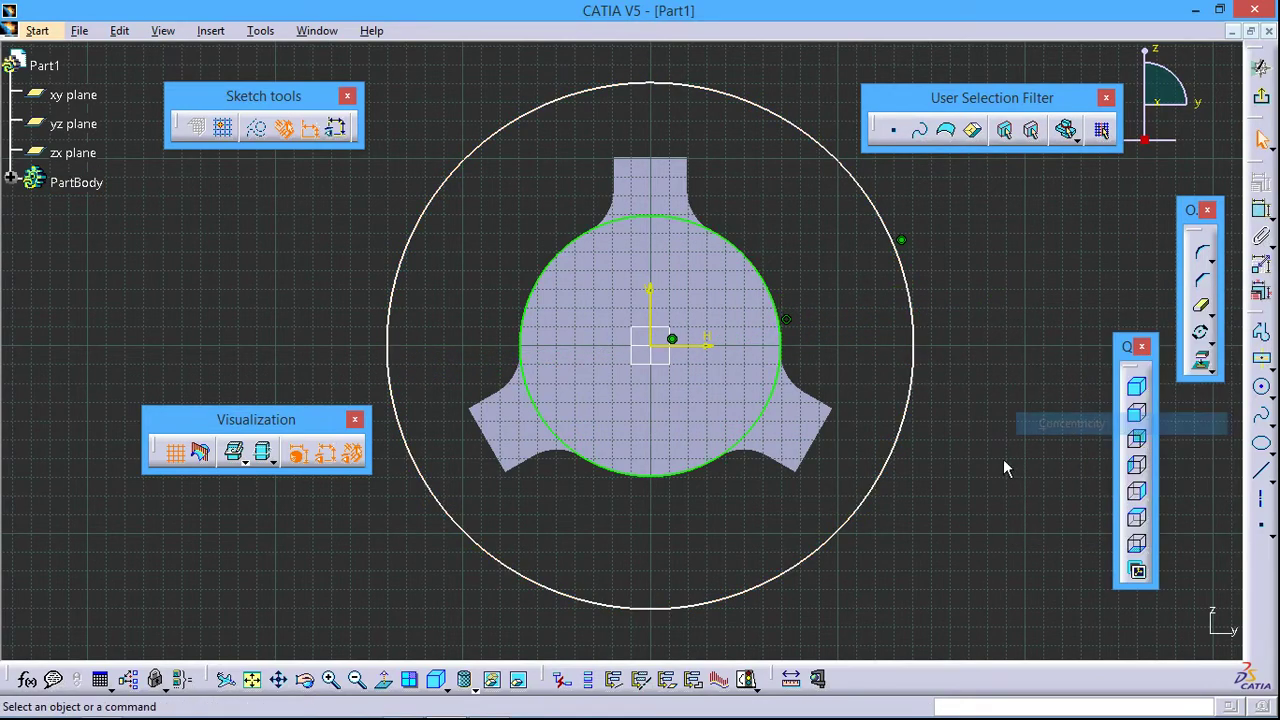
{"action": "left_click", "coordinate": [1252, 104]}
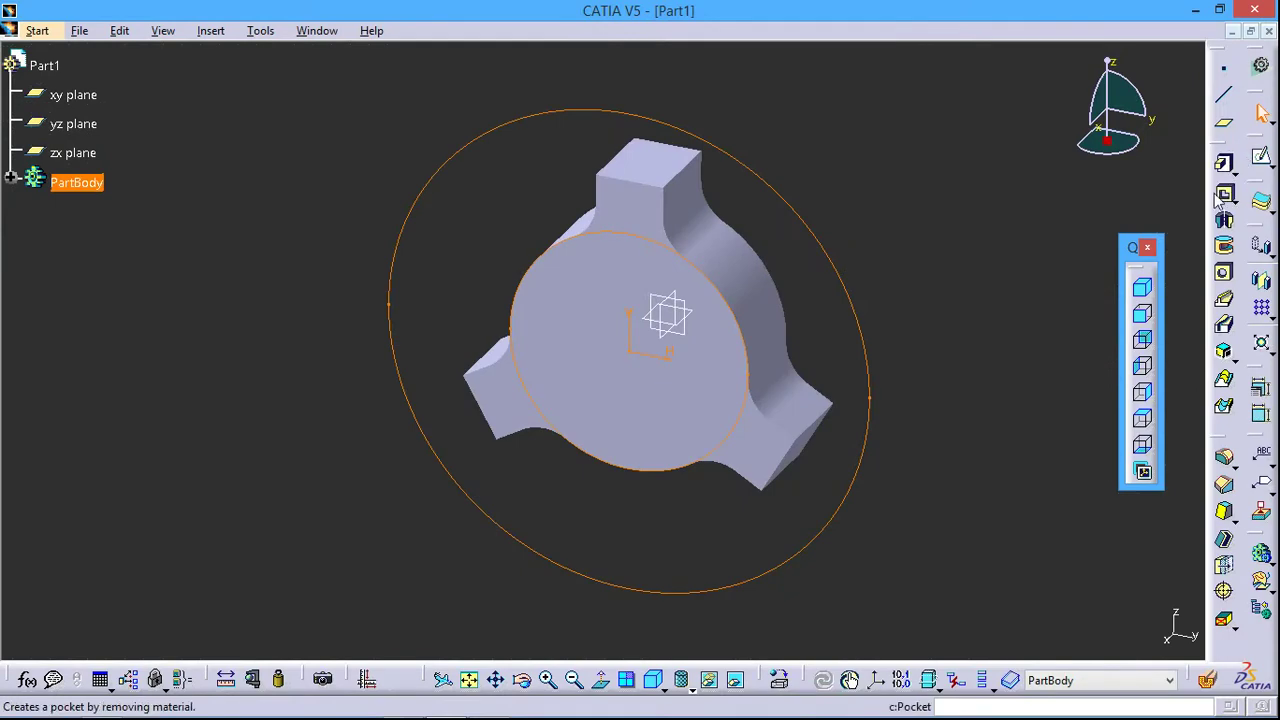
{"action": "left_click", "coordinate": [1222, 196]}
{"action": "left_click", "coordinate": [873, 248]}
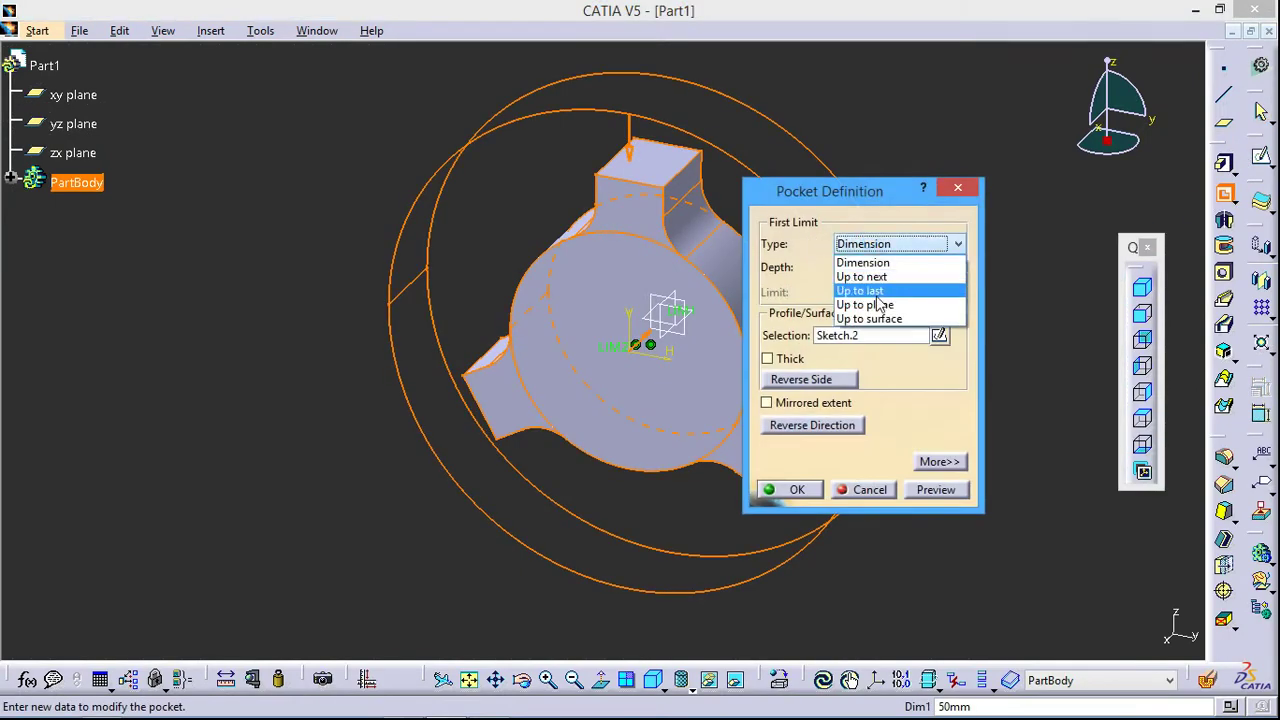
{"action": "left_click", "coordinate": [875, 301]}
{"action": "left_click", "coordinate": [850, 489]}
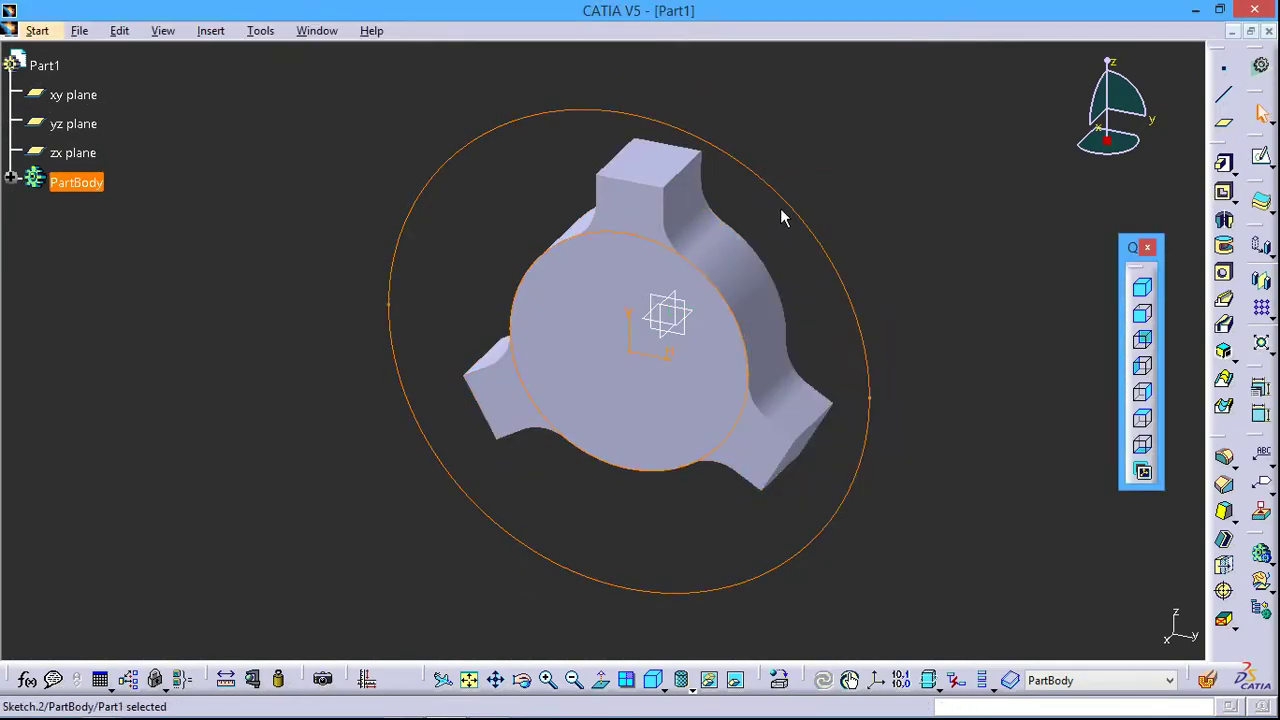
{"action": "left_click", "coordinate": [1222, 196]}
{"action": "left_click", "coordinate": [860, 244]}
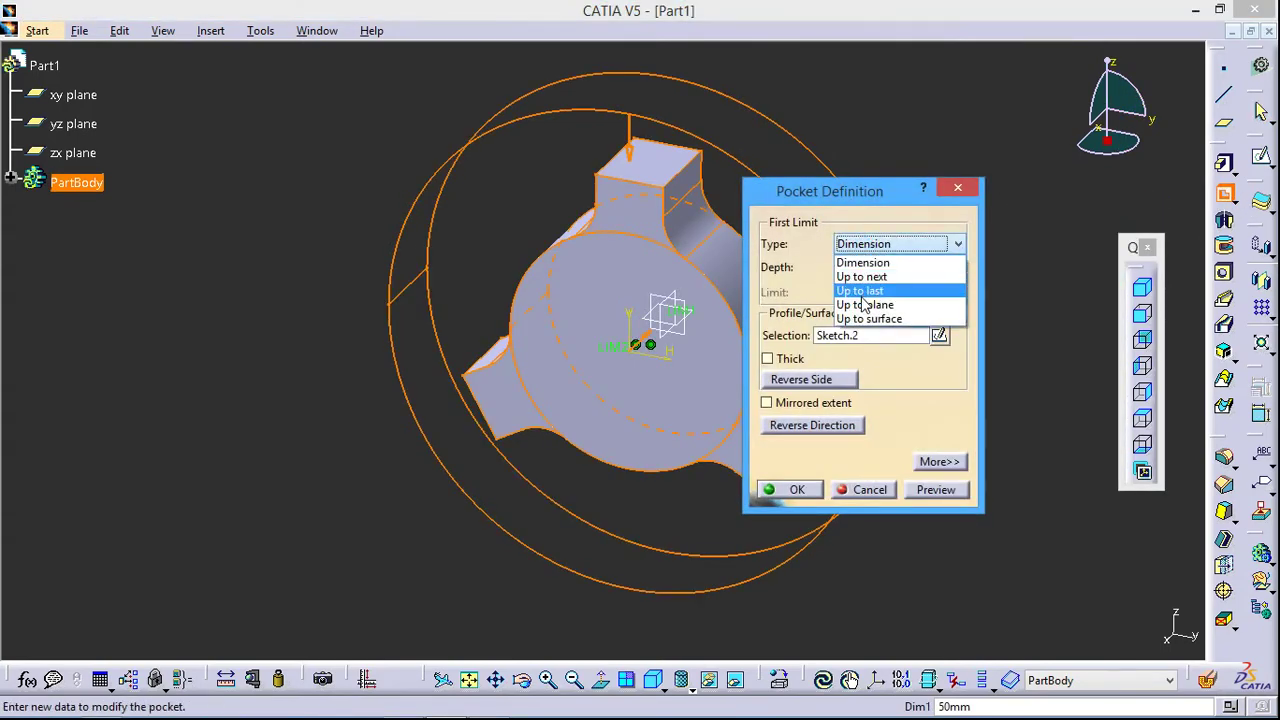
{"action": "left_click", "coordinate": [862, 291]}
{"action": "left_click", "coordinate": [936, 489]}
{"action": "left_click", "coordinate": [788, 489]}
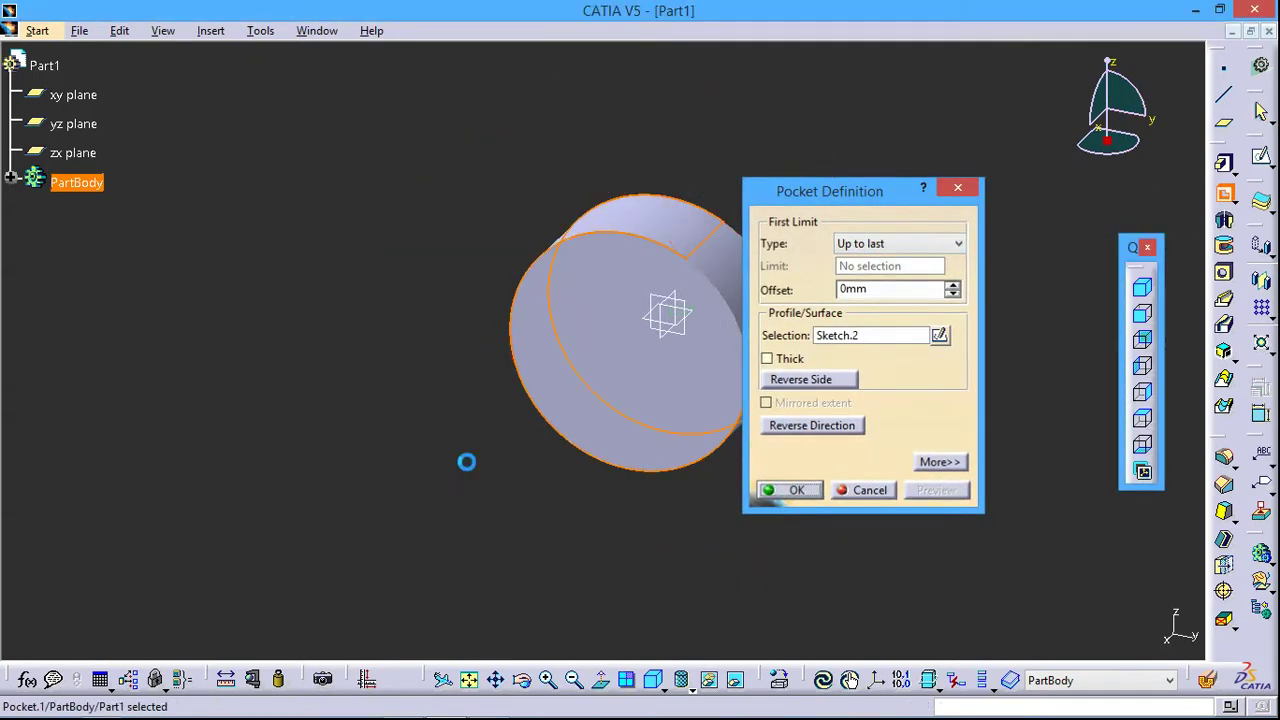
{"action": "mouse_move", "coordinate": [823, 324]}
{"action": "middle_mouse_down"}
{"action": "mouse_move", "coordinate": [691, 357]}
{"action": "mouse_move", "coordinate": [611, 354]}
{"action": "mouse_move", "coordinate": [774, 294]}
{"action": "middle_mouse_up"}
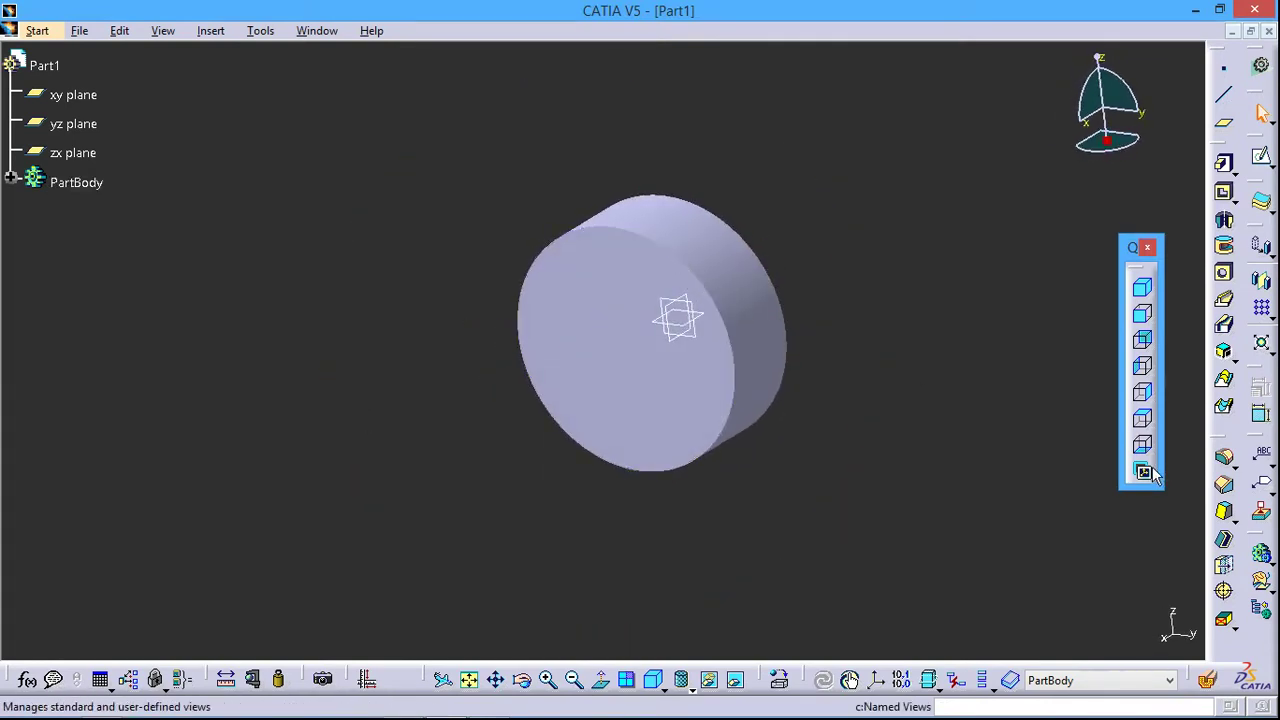
{"action": "key", "text": "ctrl+z"}
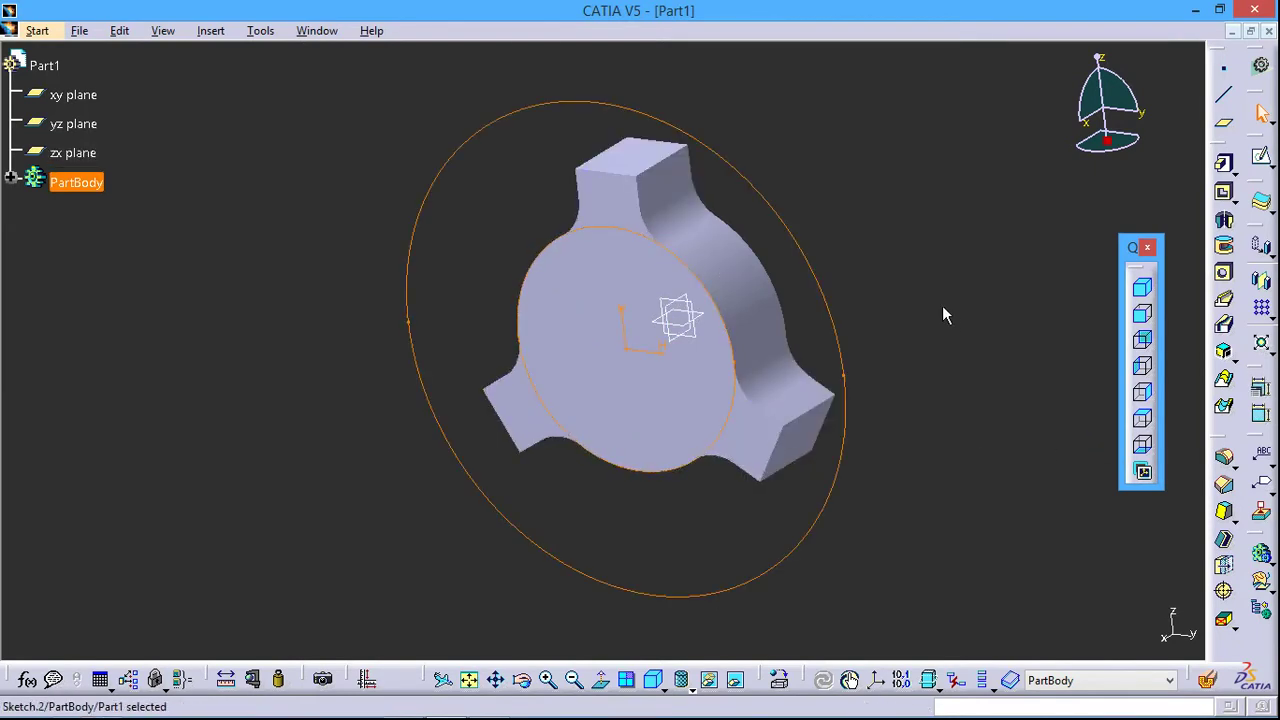
Fillet the pad's front-face edges with a 5mm radius.
{"action": "mouse_move", "coordinate": [948, 311]}
{"action": "middle_mouse_down"}
{"action": "mouse_move", "coordinate": [1029, 300]}
{"action": "mouse_move", "coordinate": [966, 286]}
{"action": "middle_mouse_up"}
{"action": "left_click", "coordinate": [966, 286]}
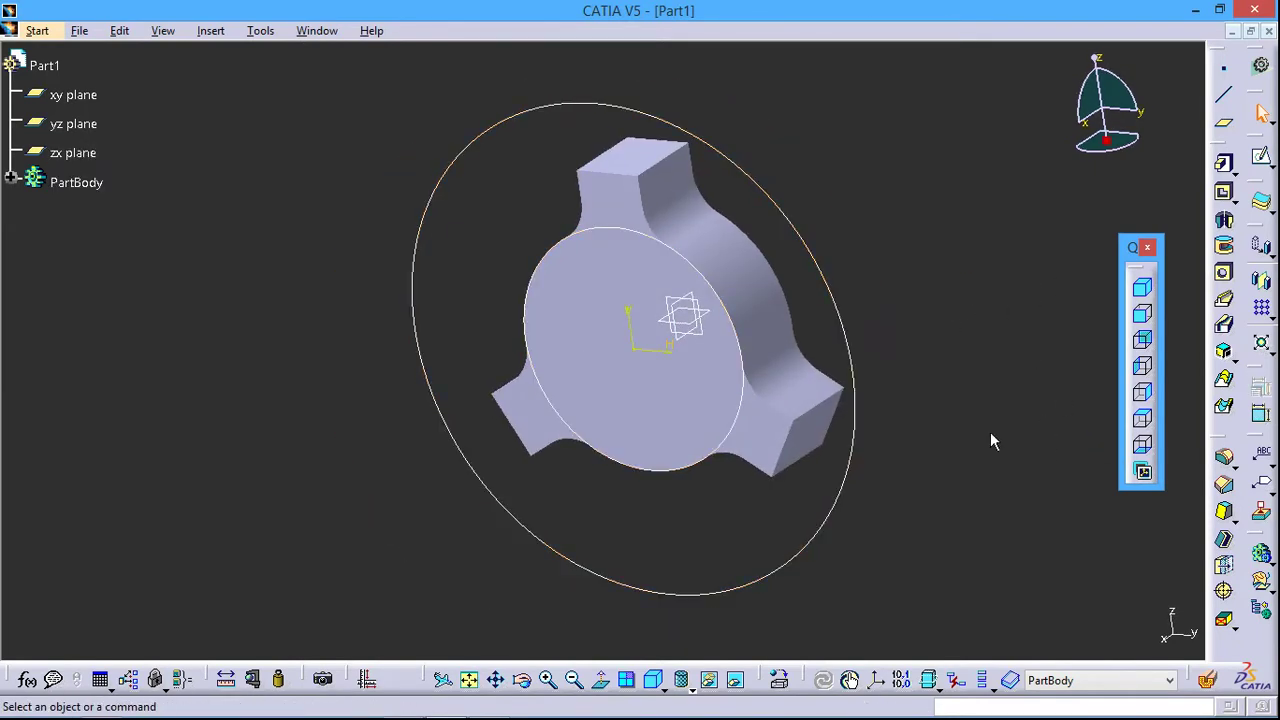
{"action": "left_click", "coordinate": [604, 308]}
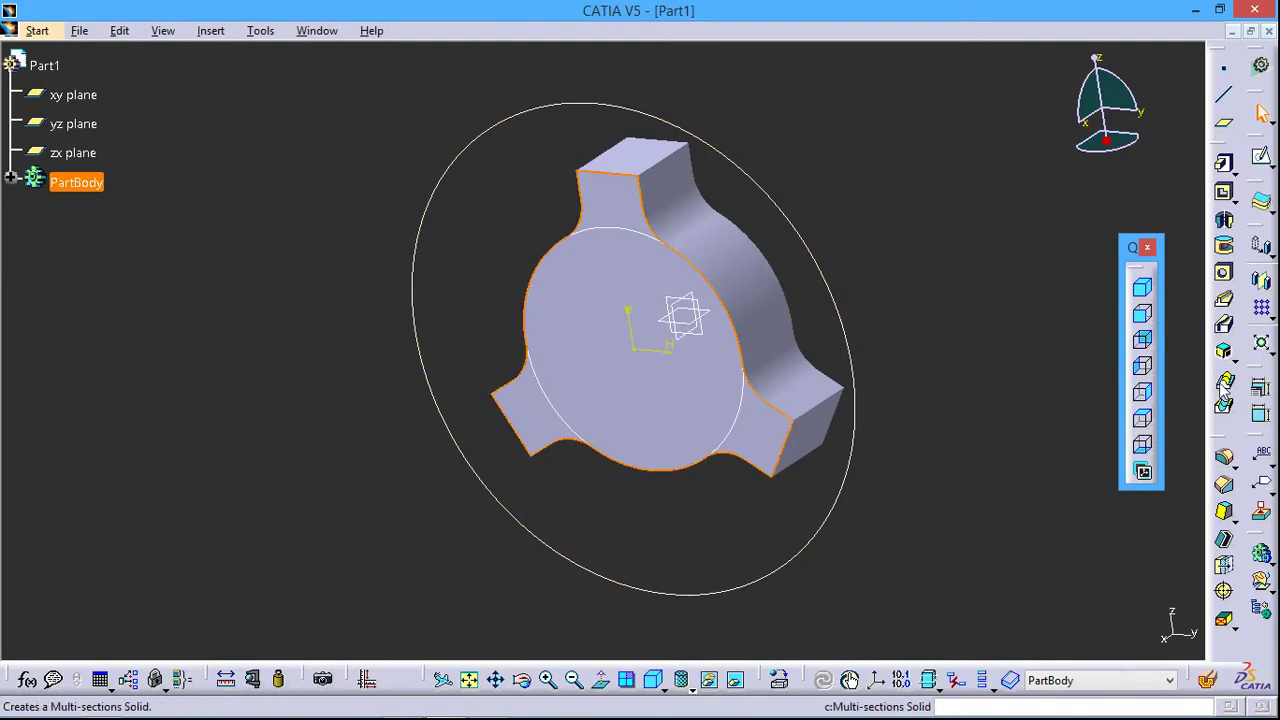
{"action": "left_click", "coordinate": [1224, 457]}
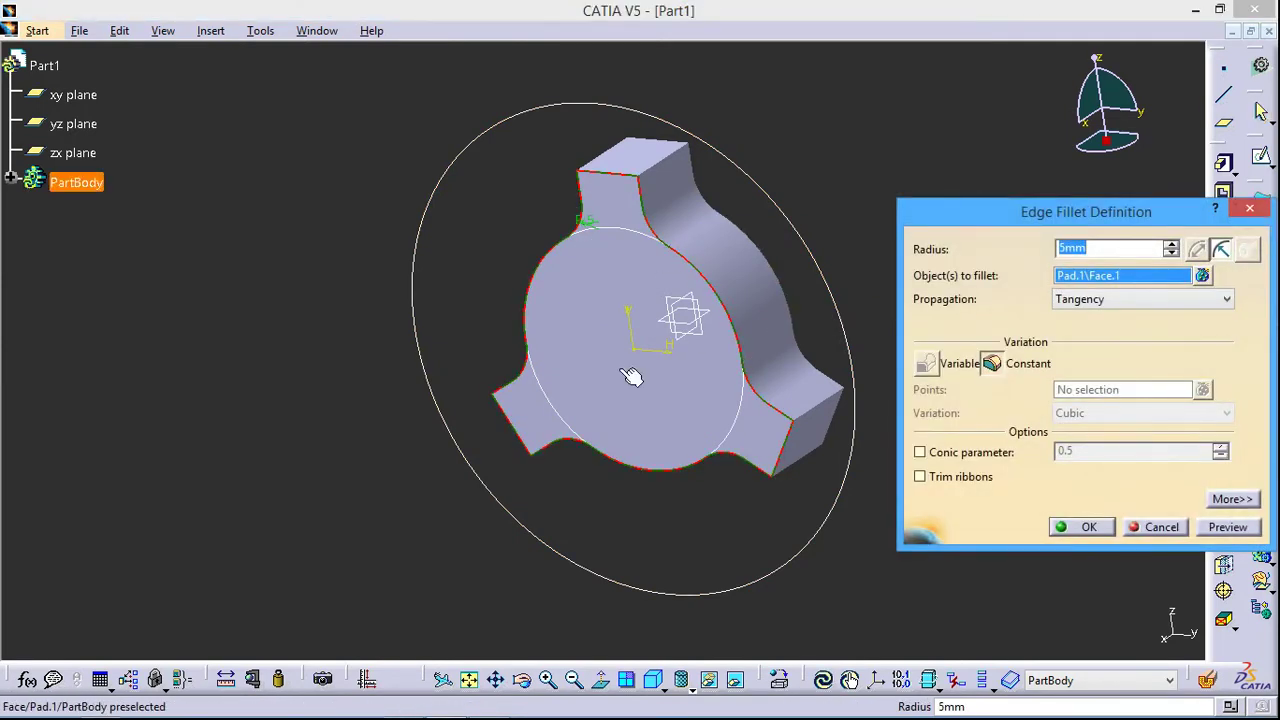
{"action": "left_click", "coordinate": [1238, 531]}
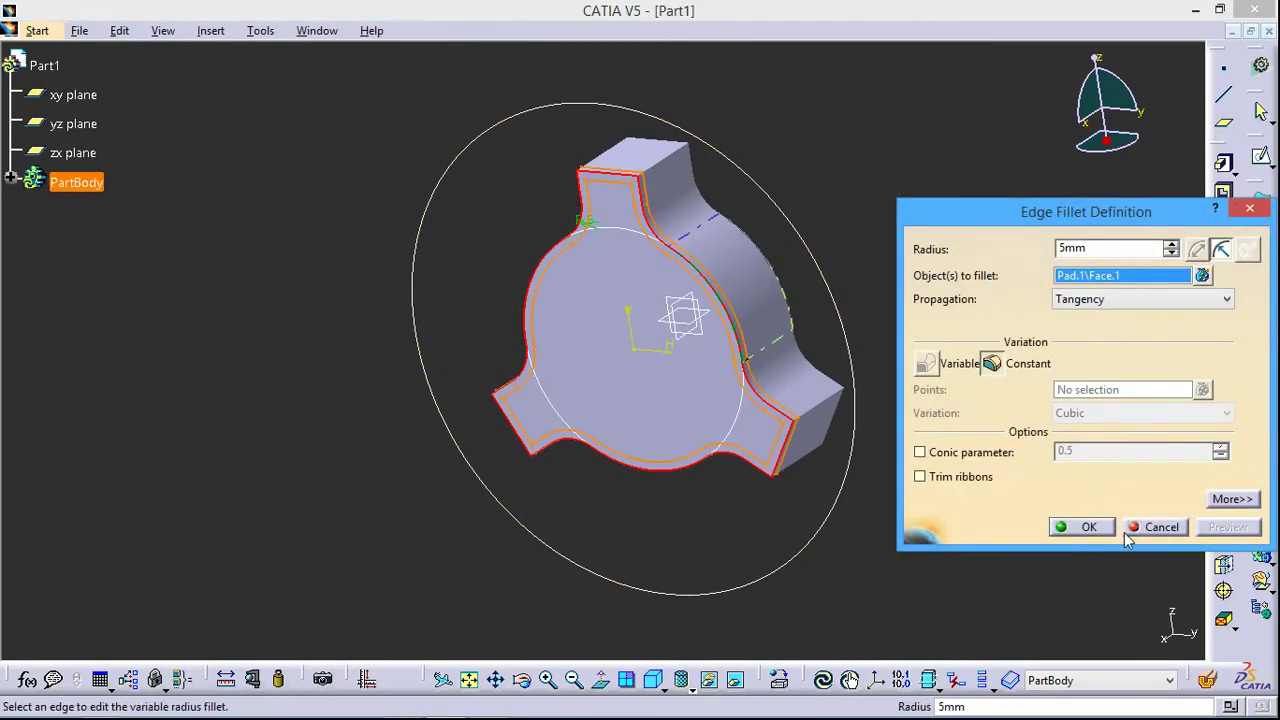
{"action": "left_click", "coordinate": [1088, 527]}
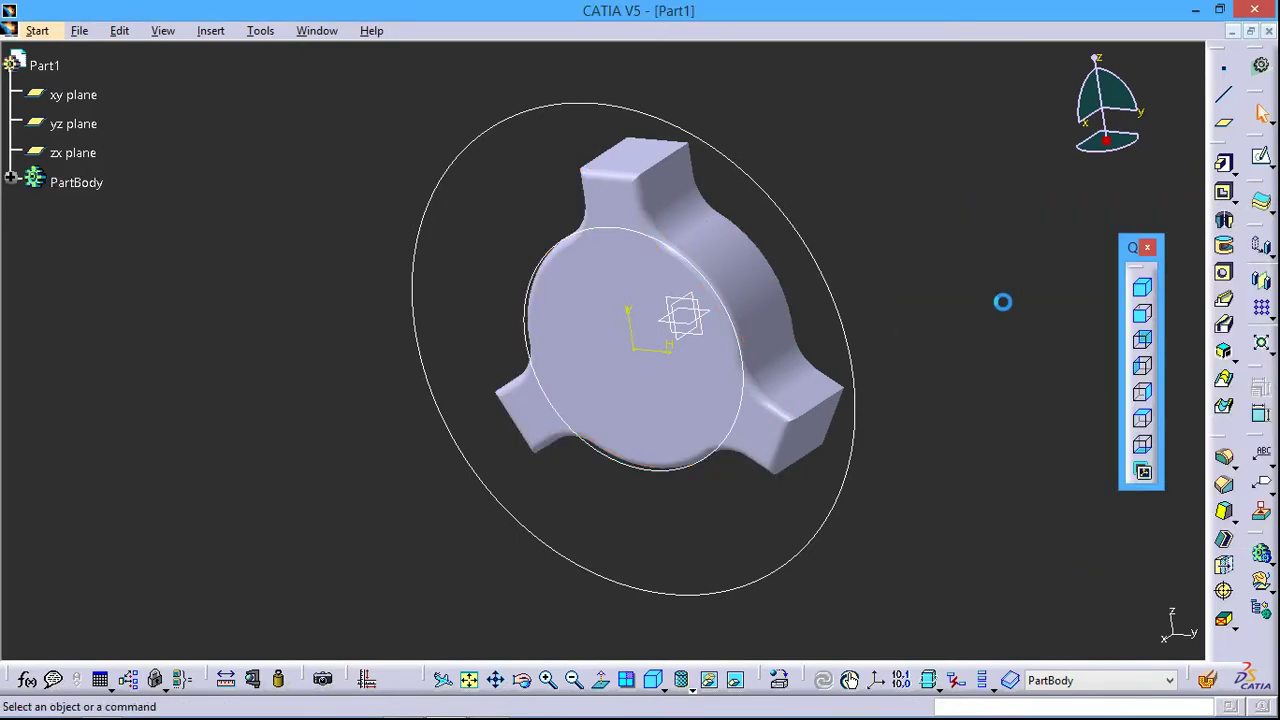
Pocket Sketch.2 50mm deep to cut away the three lugs.
{"action": "left_click", "coordinate": [668, 470]}
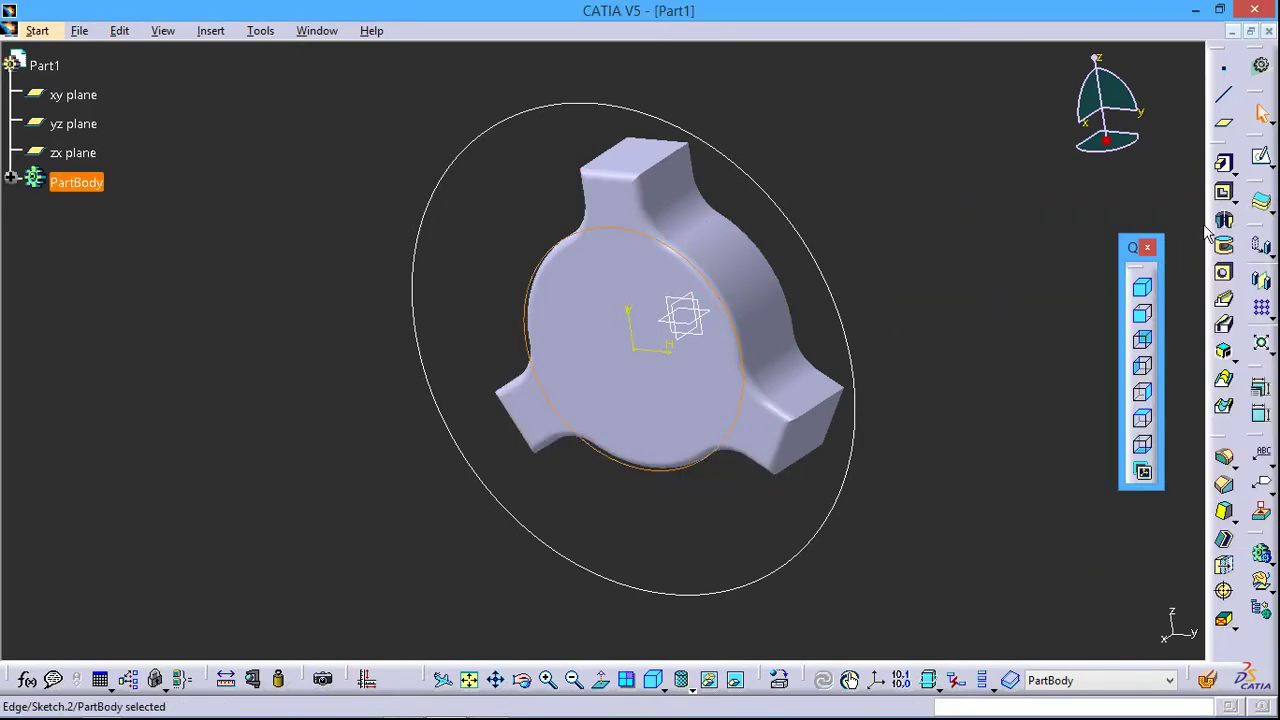
{"action": "left_click", "coordinate": [1224, 192]}
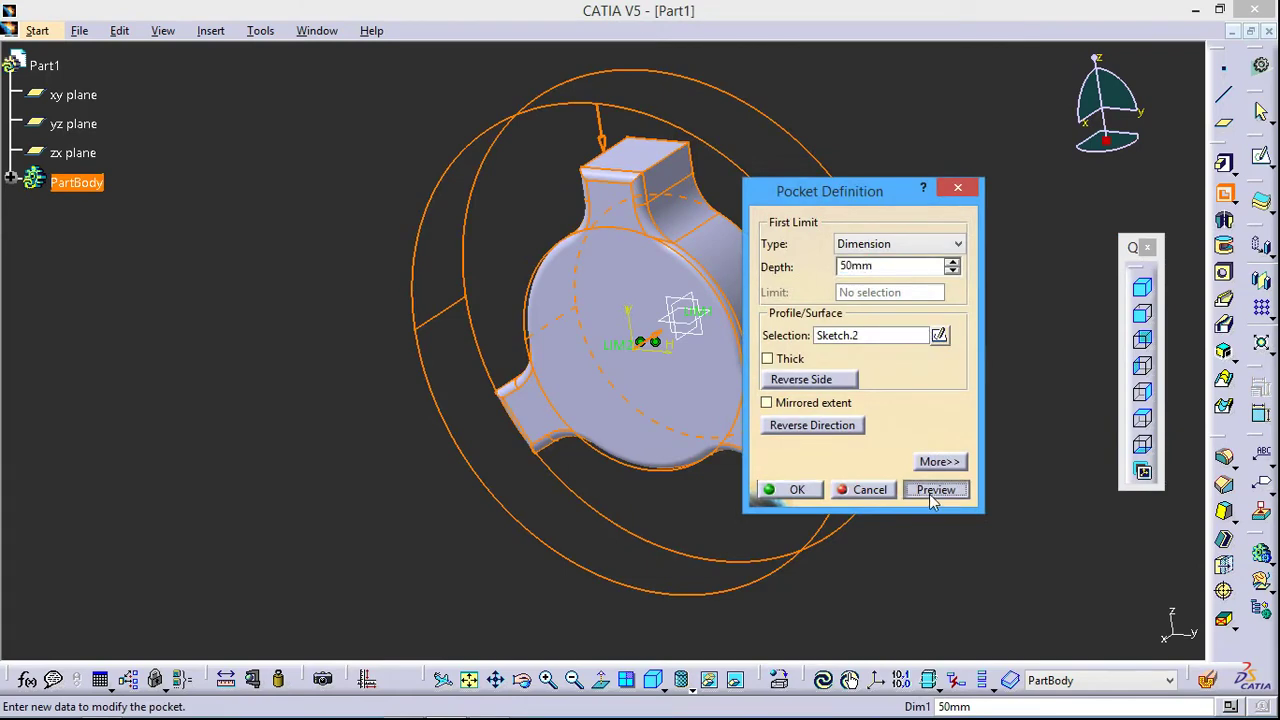
{"action": "left_click", "coordinate": [930, 492]}
{"action": "left_click", "coordinate": [797, 490]}
{"action": "left_click", "coordinate": [366, 500]}
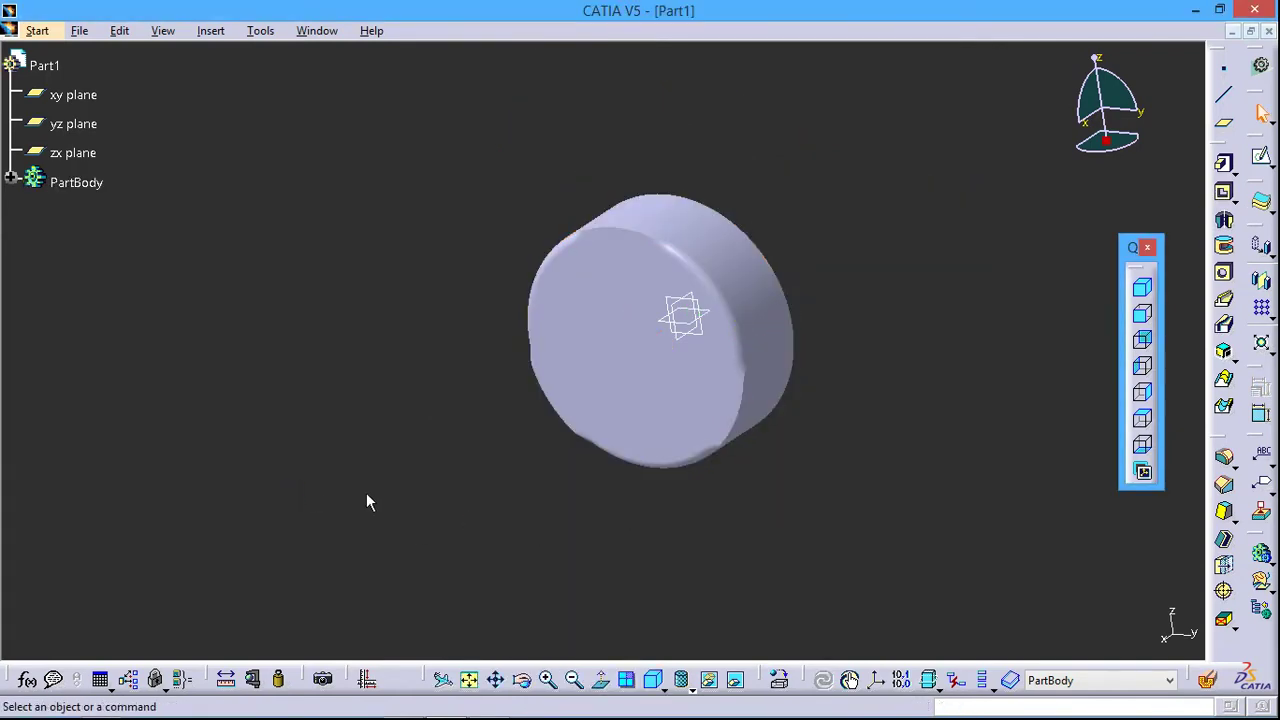
{"action": "mouse_move", "coordinate": [366, 500]}
{"action": "middle_mouse_down"}
{"action": "mouse_move", "coordinate": [423, 466]}
{"action": "mouse_move", "coordinate": [414, 434]}
{"action": "mouse_move", "coordinate": [343, 526]}
{"action": "middle_mouse_up"}
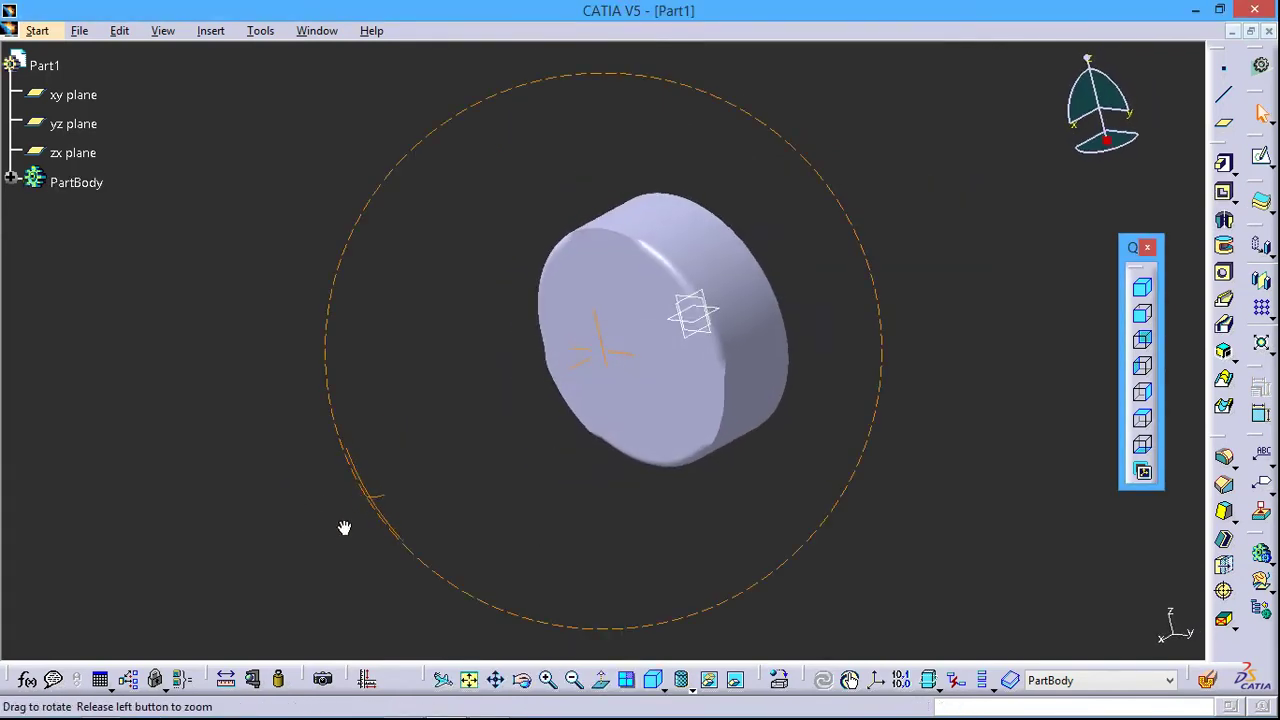
Sketch two origin-centred circles on the cylinder's front face, the outer about 88.5mm radius.
{"action": "left_click", "coordinate": [636, 259]}
{"action": "left_click", "coordinate": [1261, 155]}
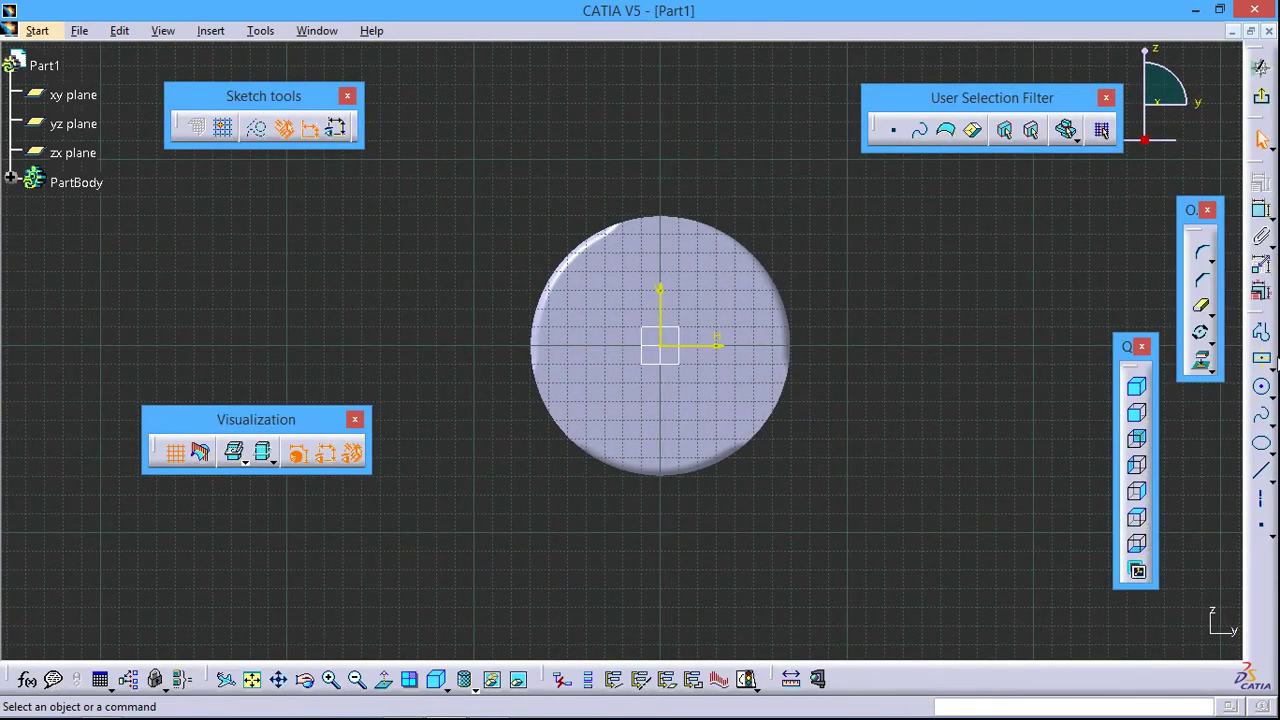
{"action": "left_click", "coordinate": [1262, 387]}
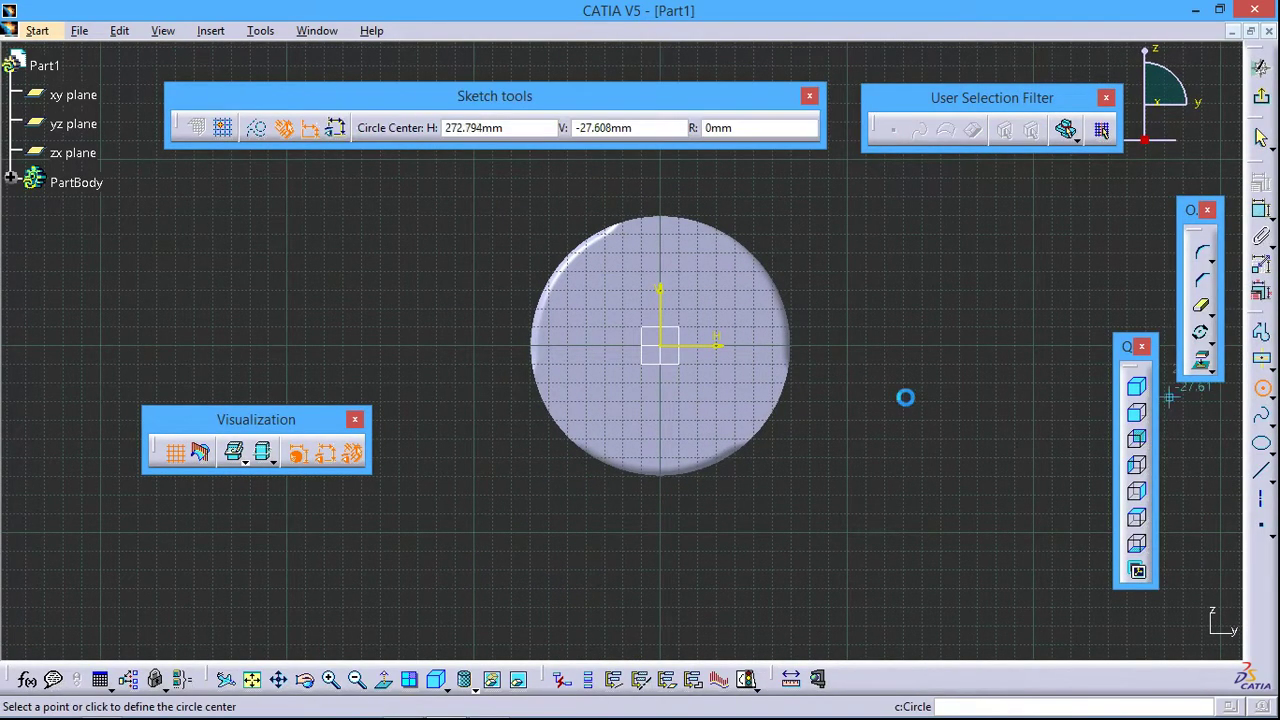
{"action": "left_click", "coordinate": [664, 347]}
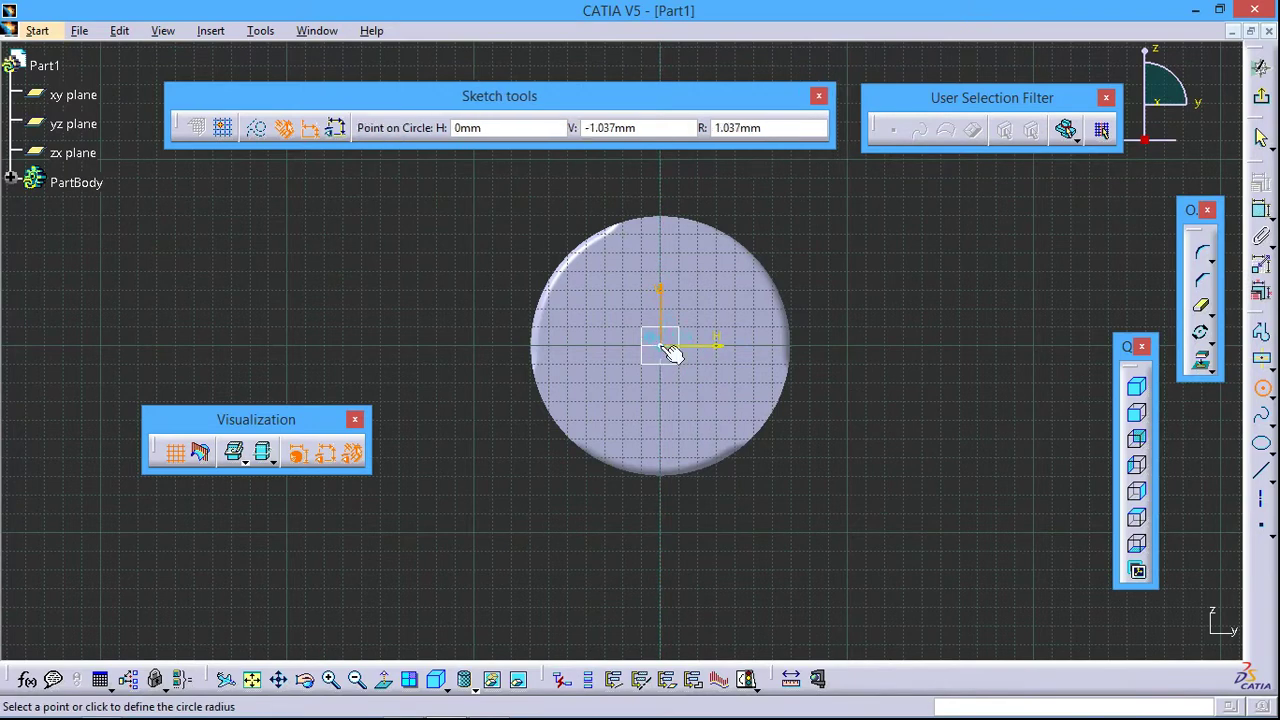
{"action": "left_click", "coordinate": [805, 430]}
{"action": "left_click", "coordinate": [1262, 387]}
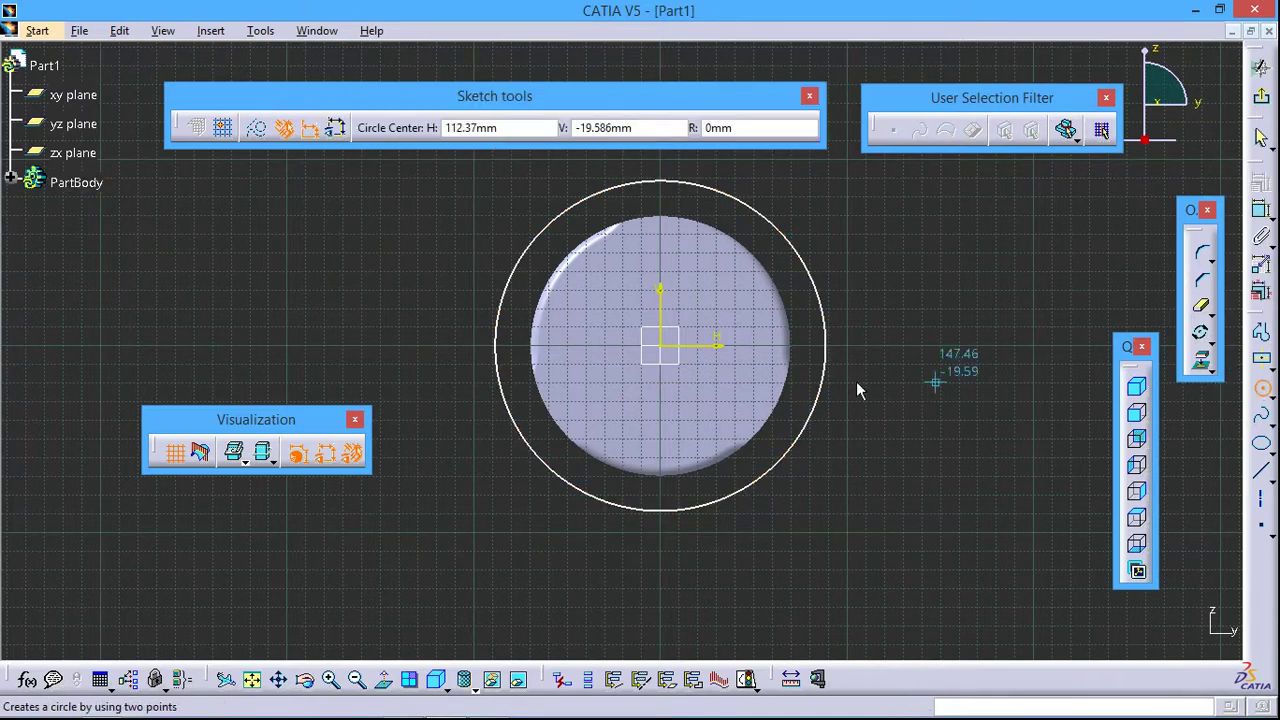
{"action": "left_click", "coordinate": [664, 347]}
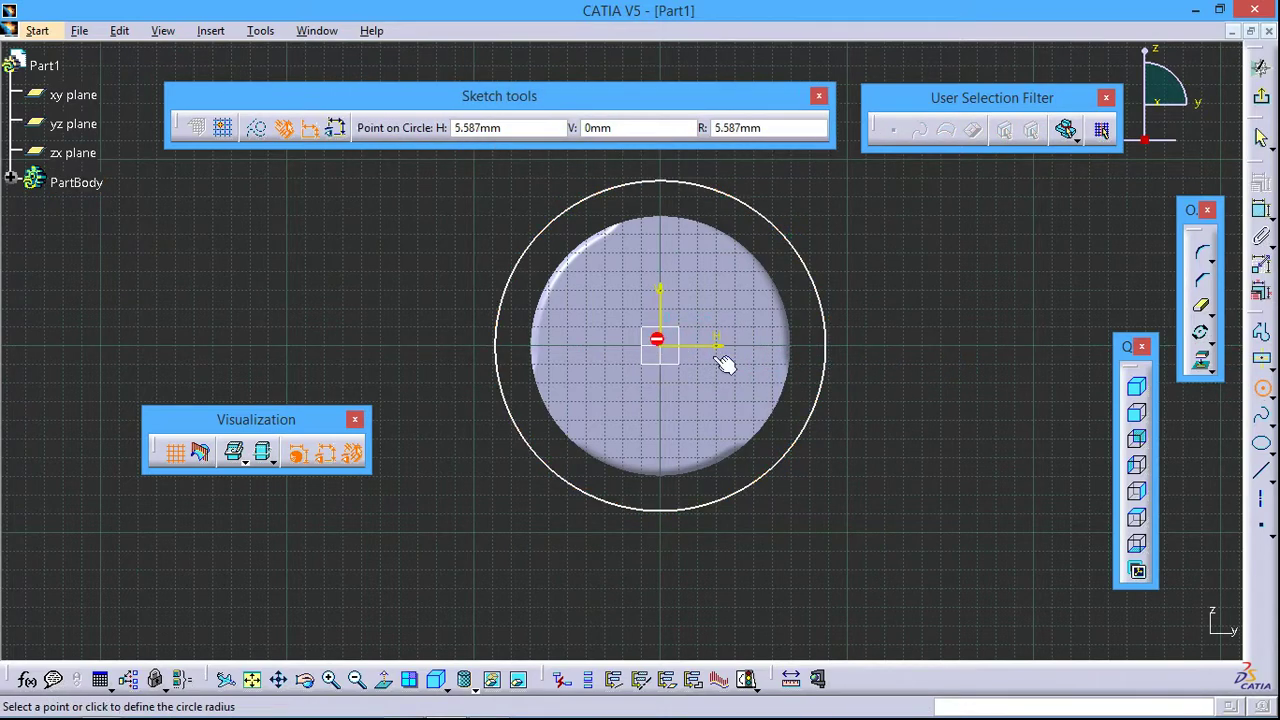
{"action": "left_click", "coordinate": [798, 395]}
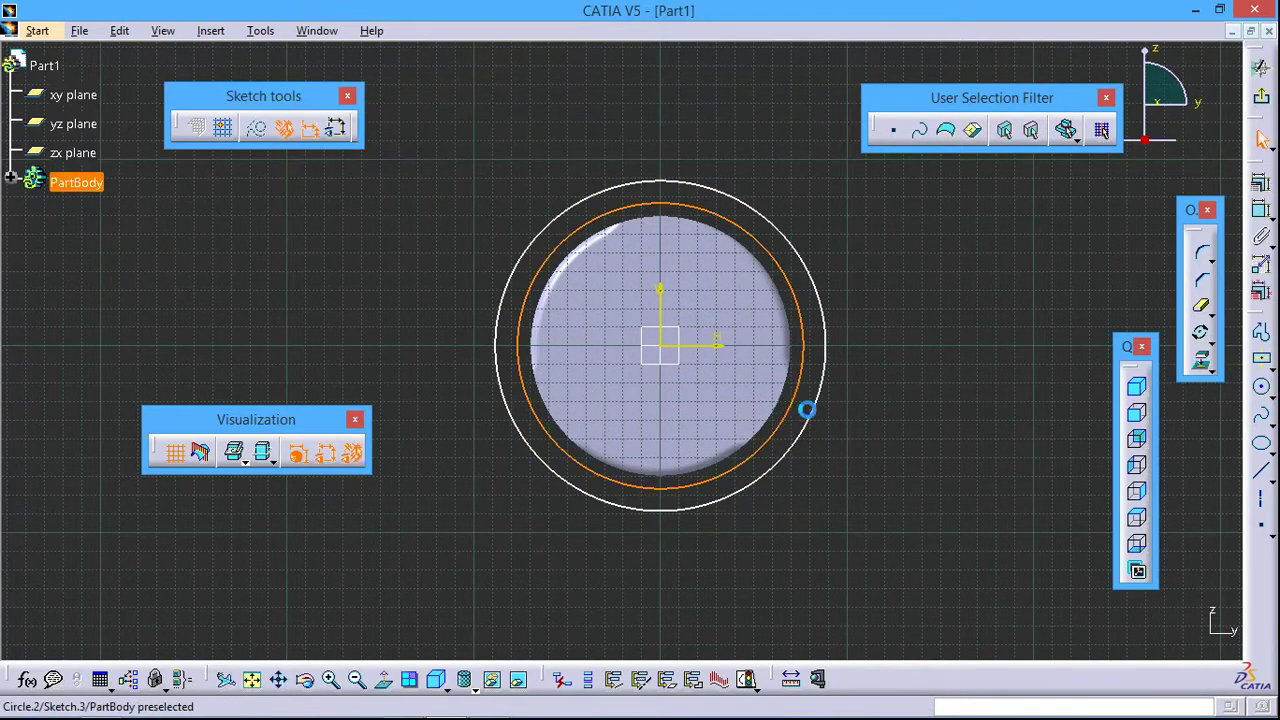
Constrain the circles concentric and make the middle circle coincide with the cylinder rim.
{"action": "left_click", "coordinate": [1262, 210]}
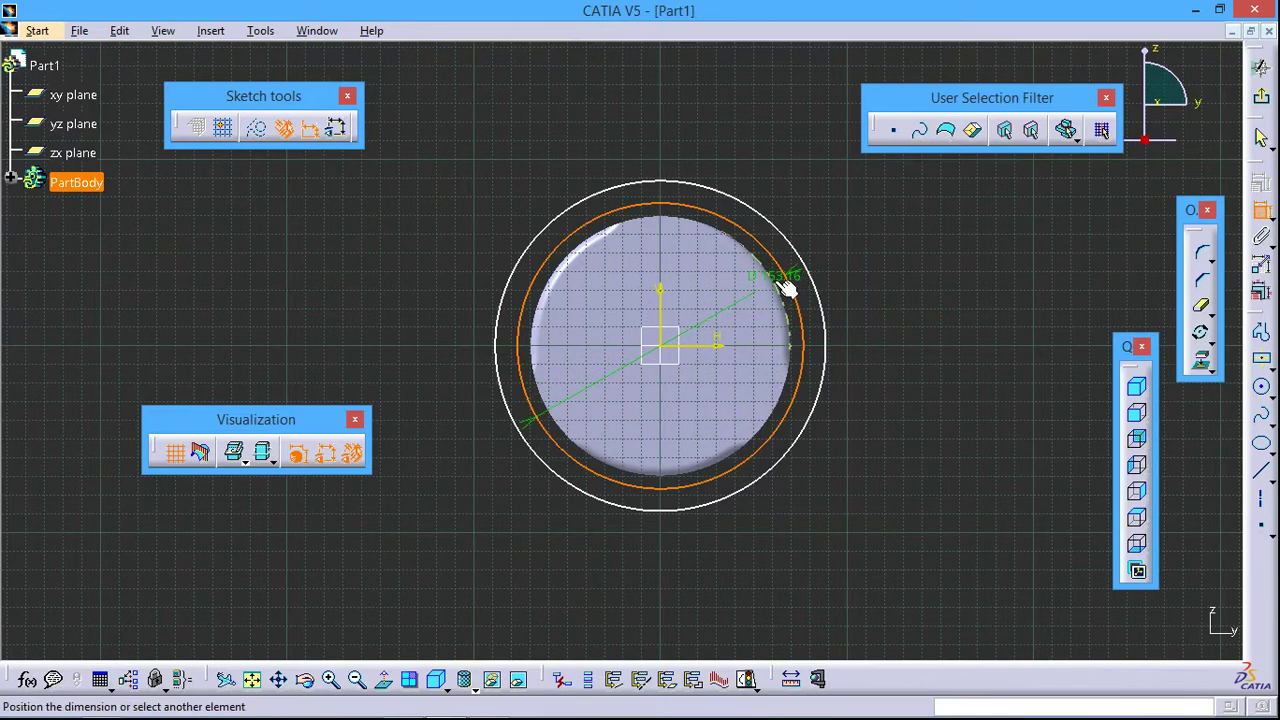
{"action": "right_click", "coordinate": [967, 273]}
{"action": "left_click", "coordinate": [1027, 408]}
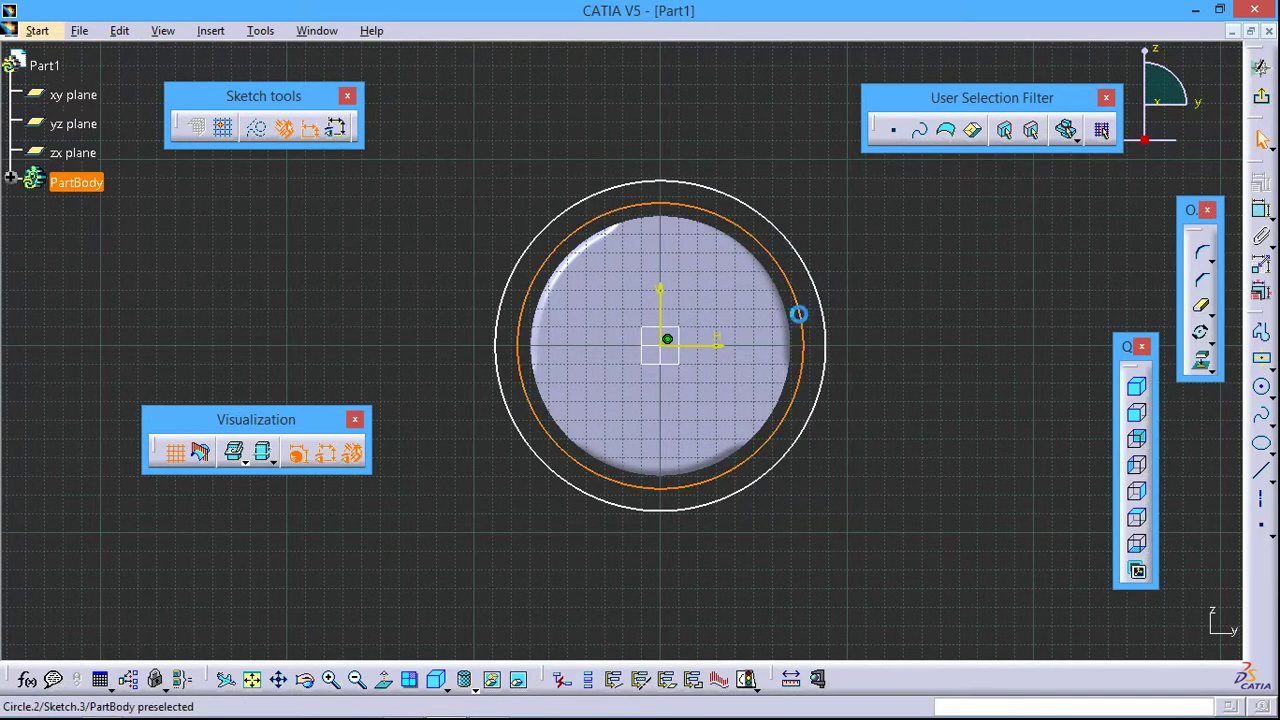
{"action": "left_click", "coordinate": [1260, 212]}
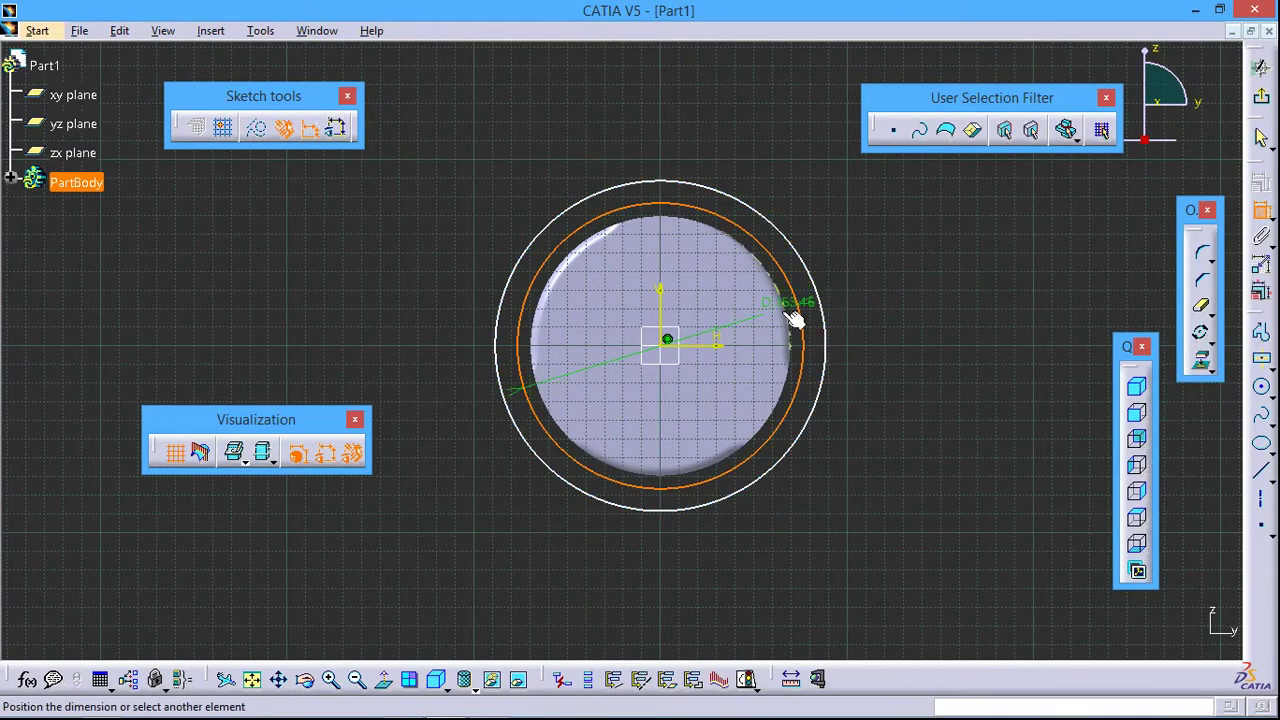
{"action": "right_click", "coordinate": [992, 286]}
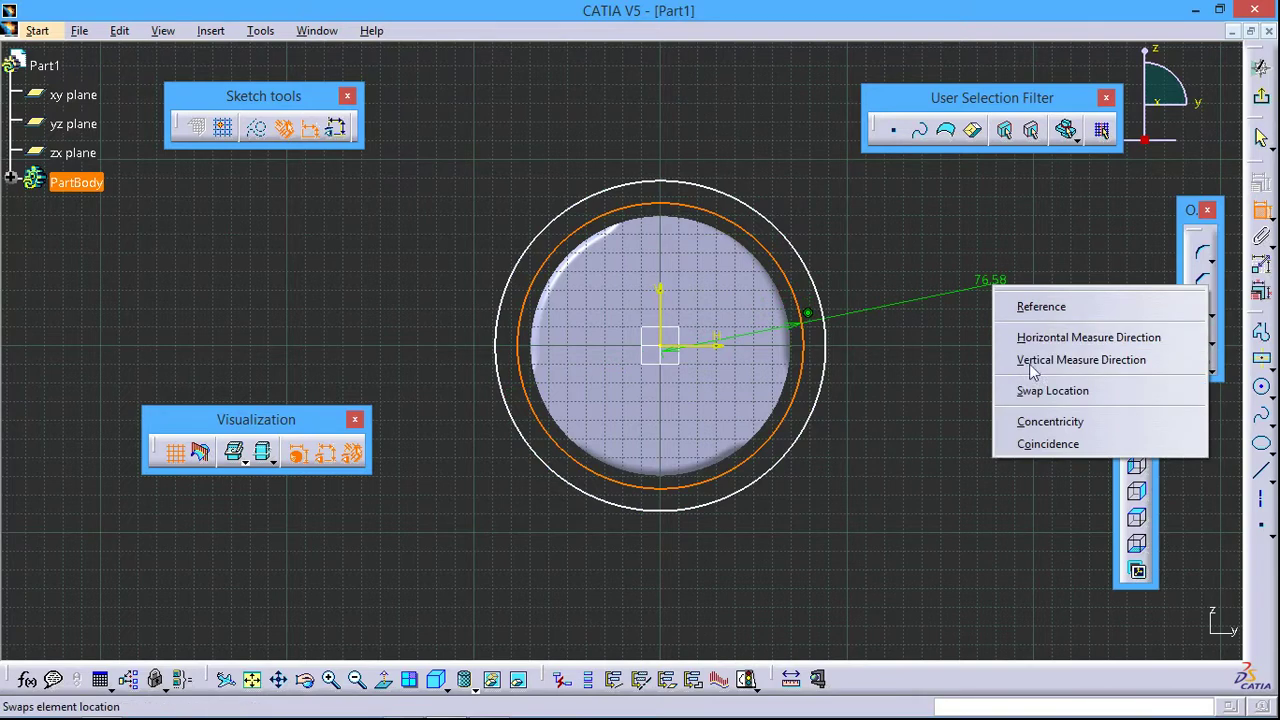
{"action": "key", "text": "Escape"}
{"action": "key", "text": "Escape"}
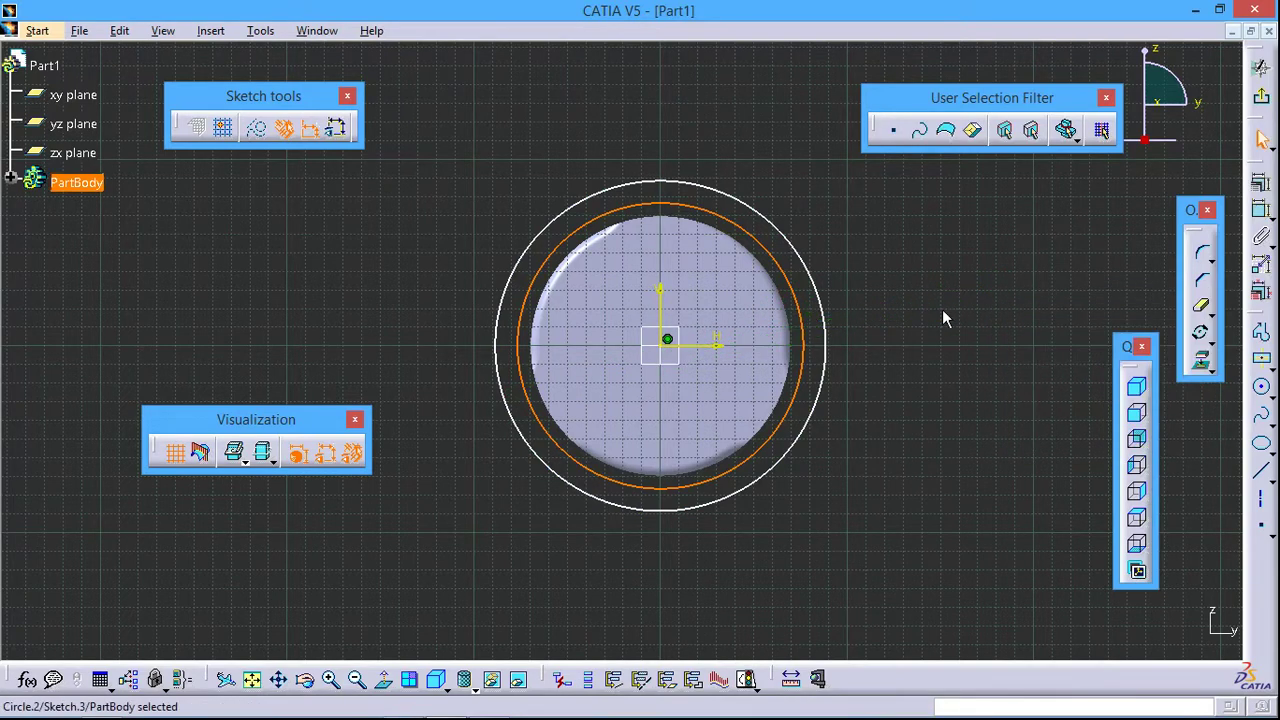
{"action": "left_click", "coordinate": [1260, 212]}
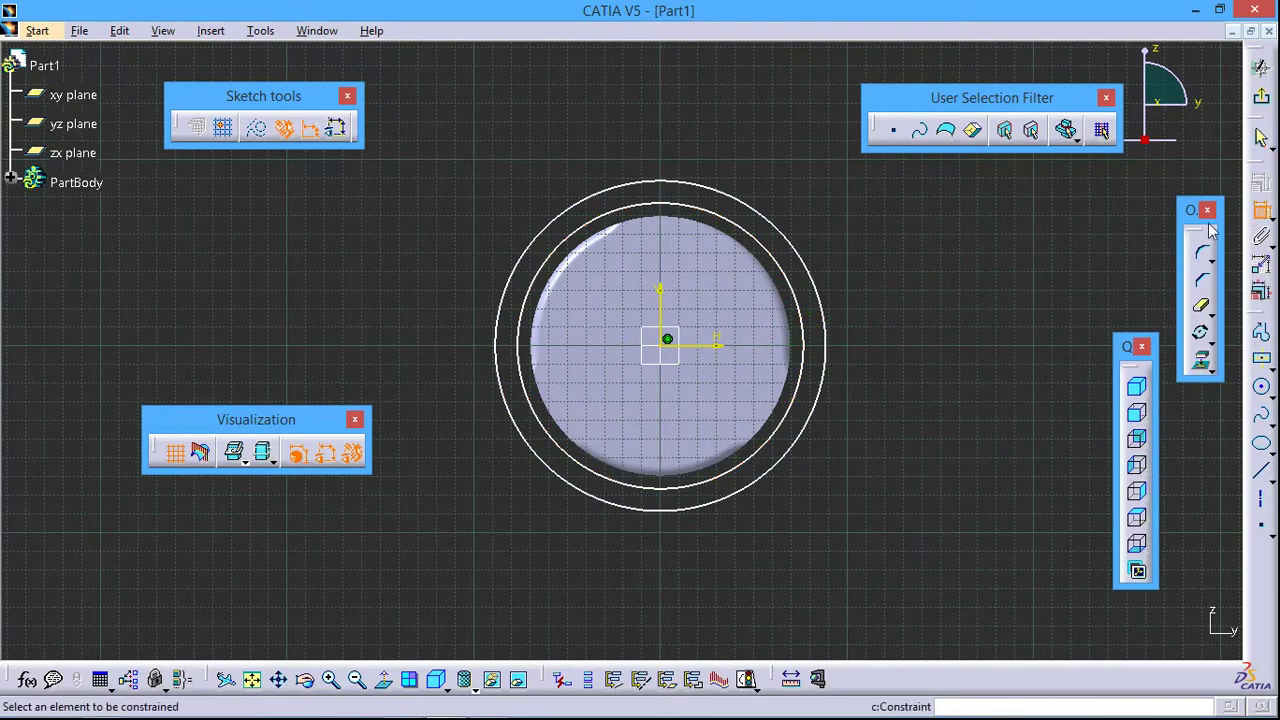
{"action": "left_click", "coordinate": [805, 310]}
{"action": "left_click", "coordinate": [795, 318]}
{"action": "right_click", "coordinate": [974, 278]}
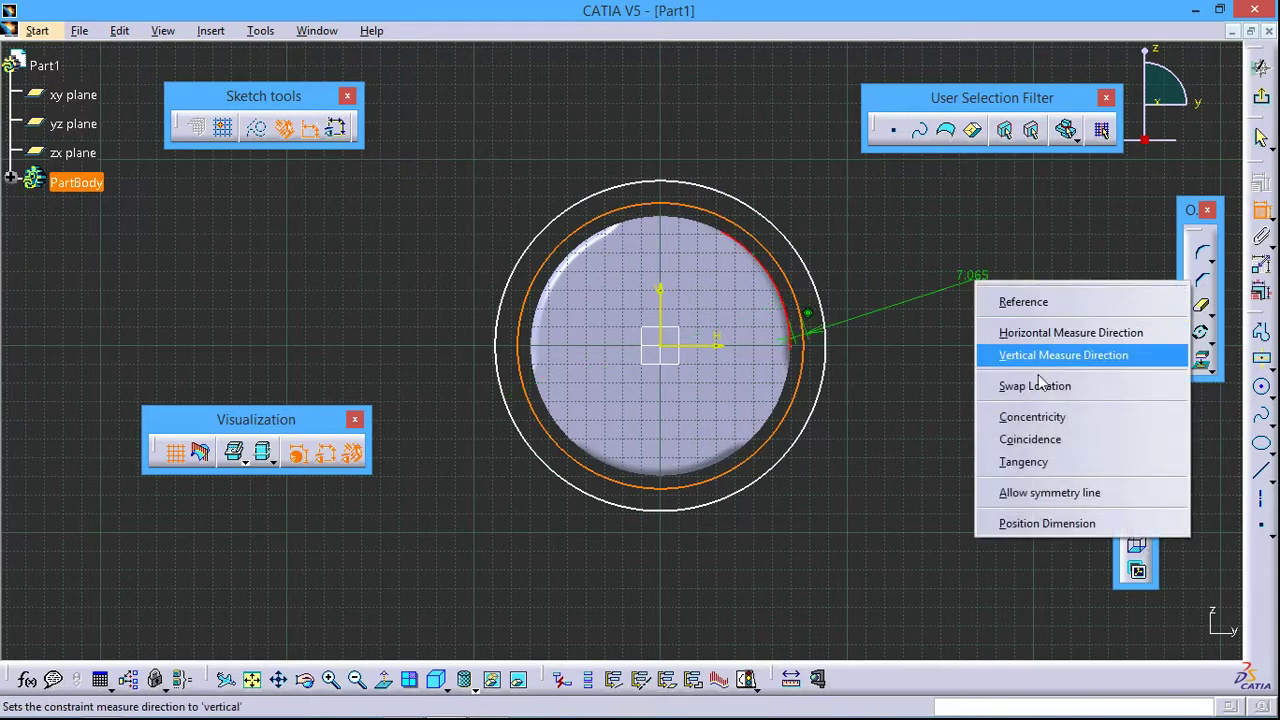
{"action": "left_click", "coordinate": [1041, 445]}
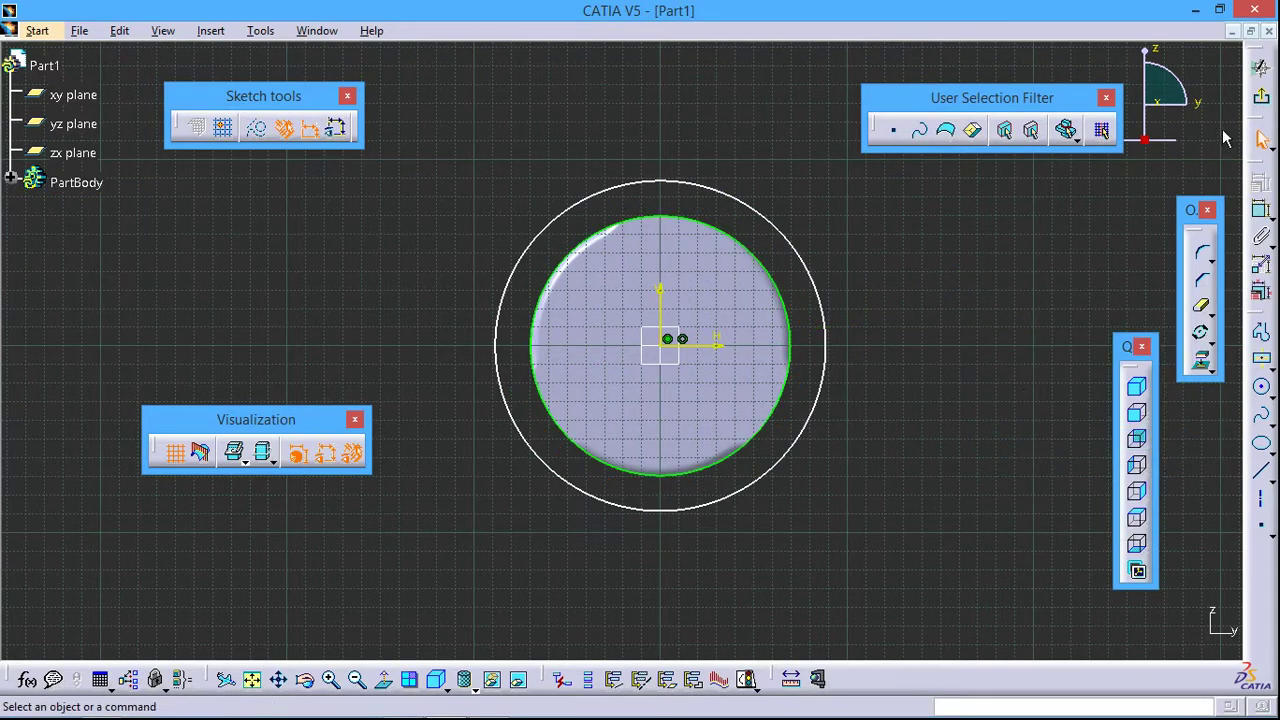
{"action": "left_click", "coordinate": [1254, 104]}
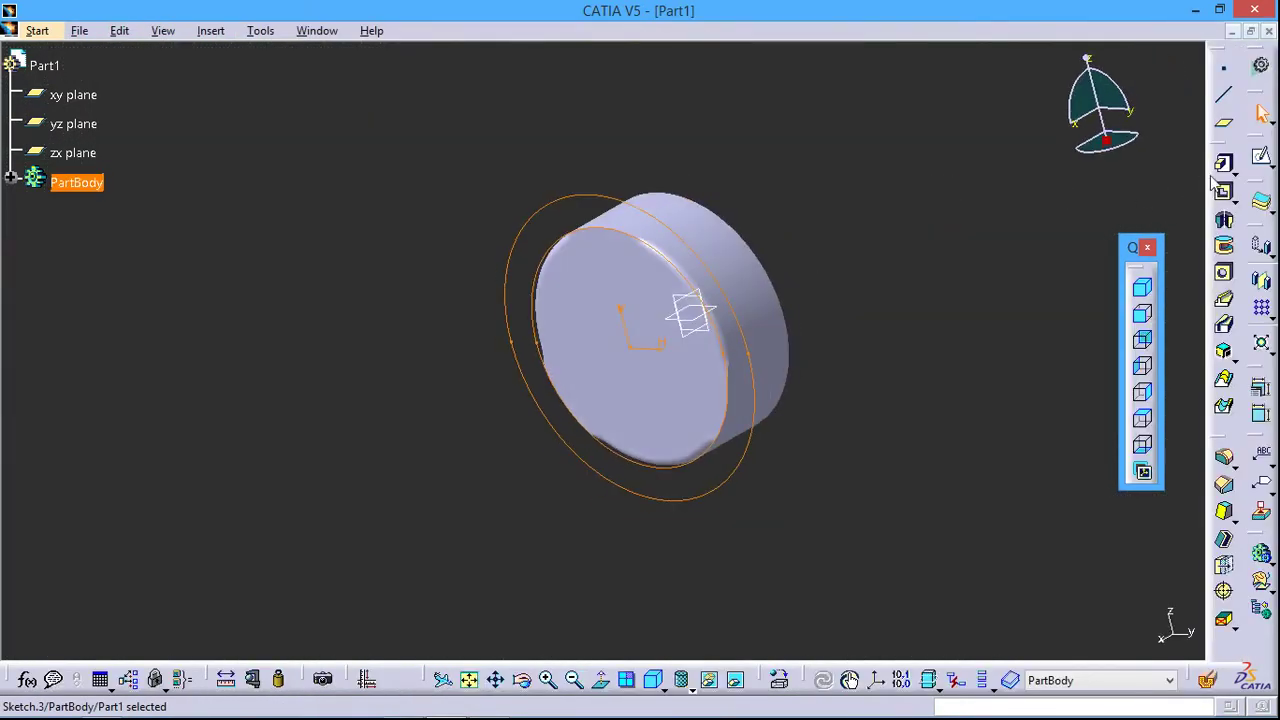
Pad Sketch.3 10mm in the reversed direction to form the flange disc.
{"action": "left_click", "coordinate": [1224, 163]}
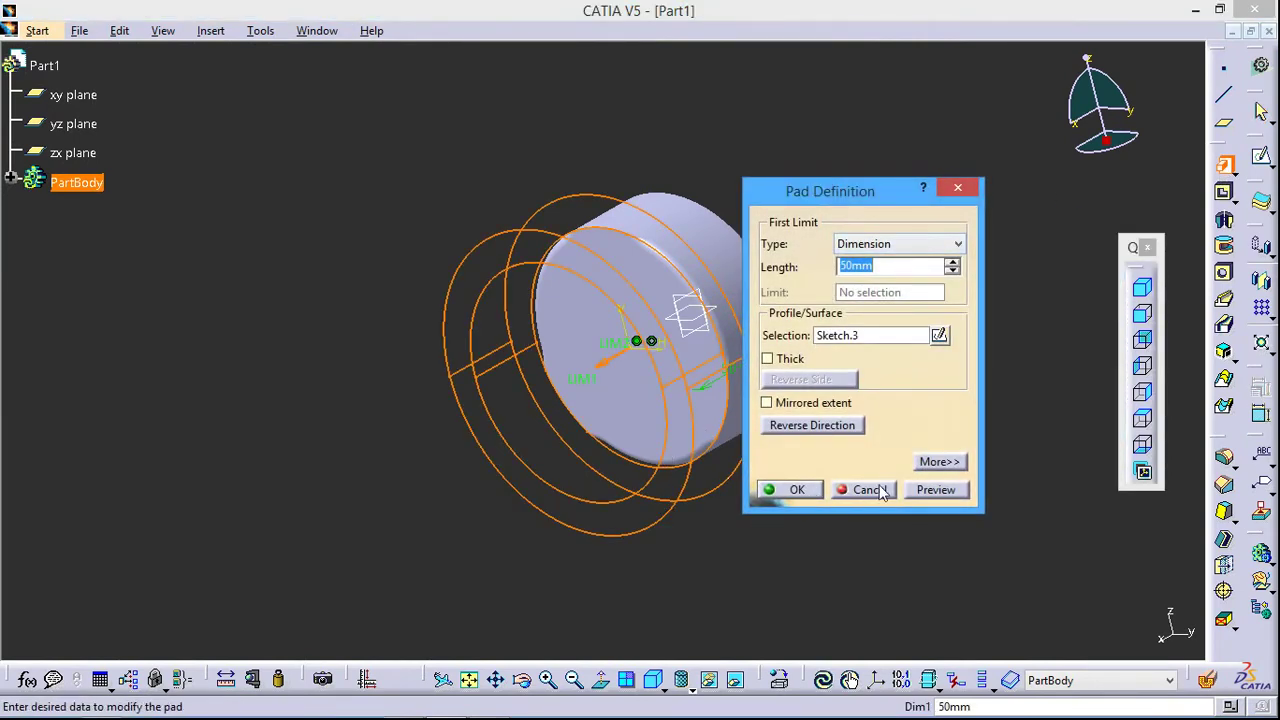
{"action": "left_click", "coordinate": [813, 425]}
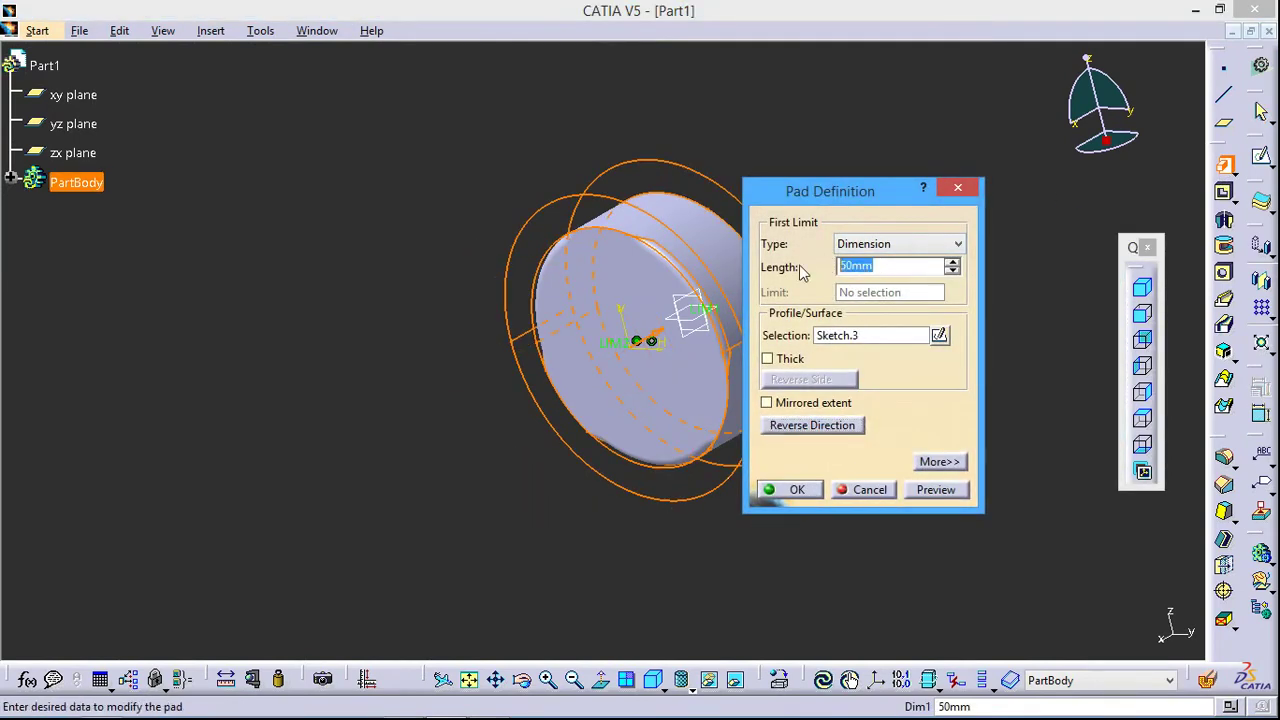
{"action": "left_click", "coordinate": [931, 490]}
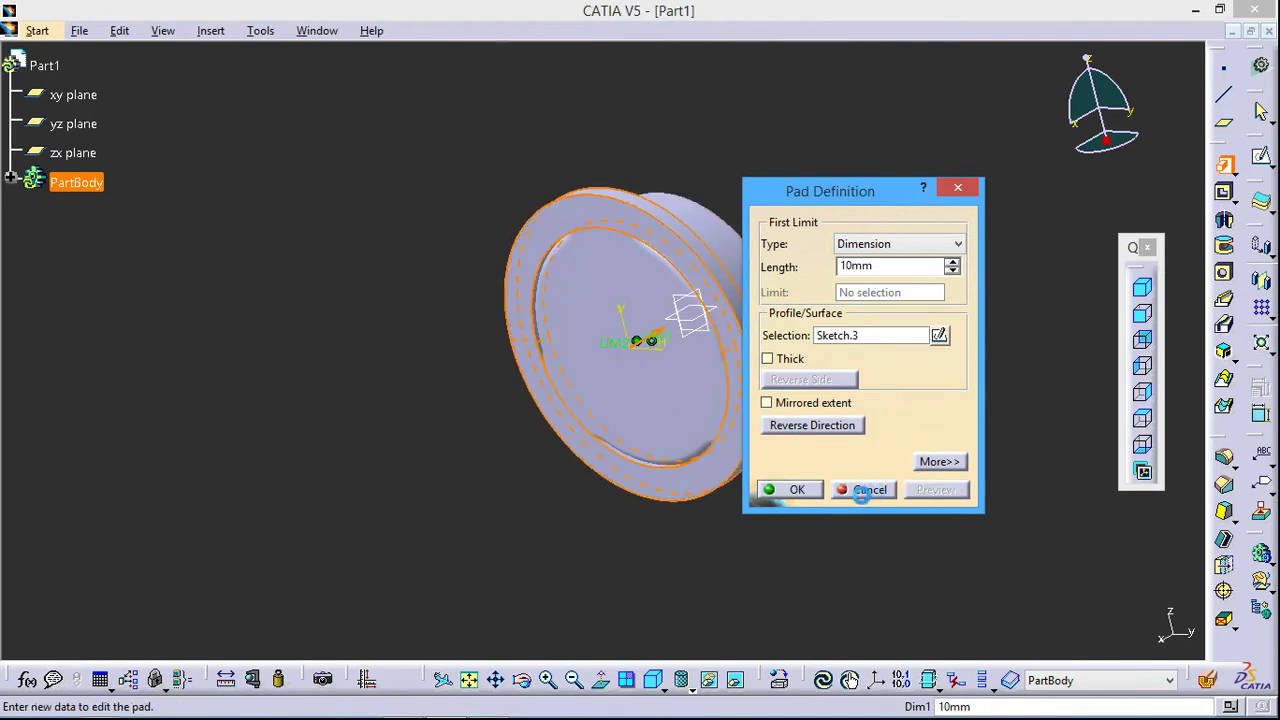
{"action": "left_click", "coordinate": [817, 494]}
{"action": "left_click", "coordinate": [341, 392]}
{"action": "mouse_move", "coordinate": [341, 392]}
{"action": "middle_mouse_down"}
{"action": "mouse_move", "coordinate": [635, 260]}
{"action": "mouse_move", "coordinate": [406, 326]}
{"action": "middle_mouse_up"}
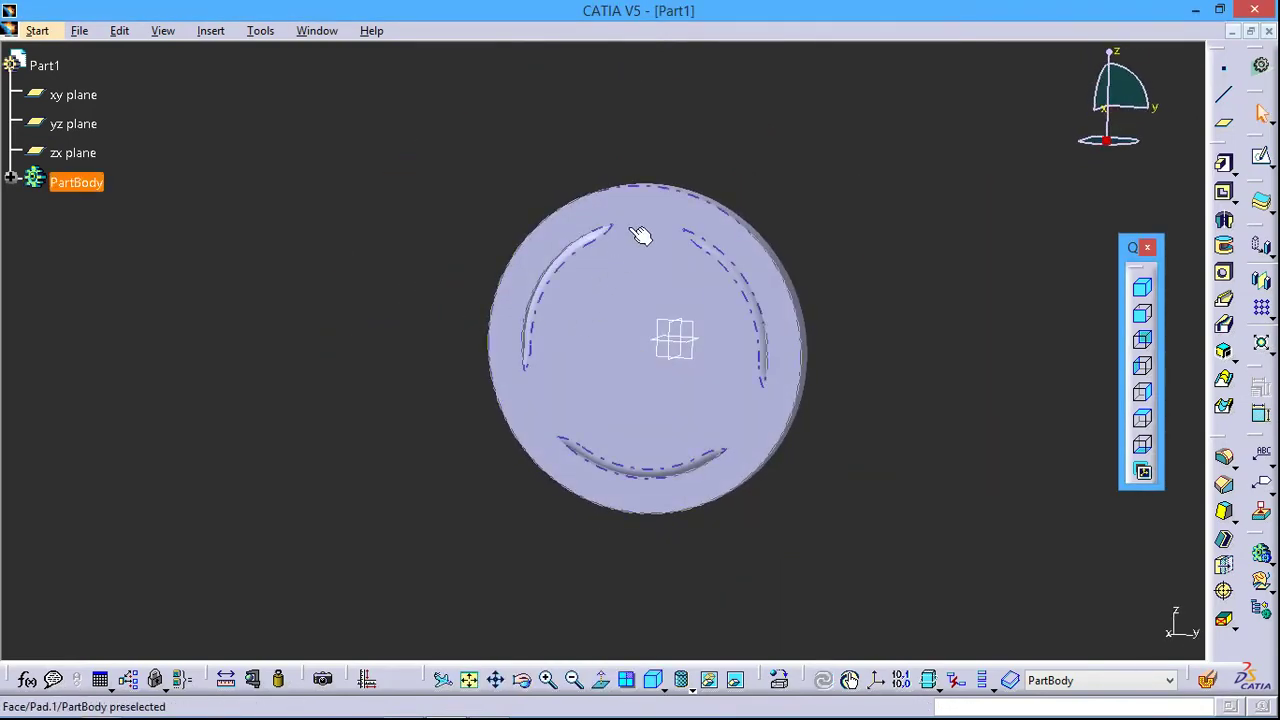
Sketch a circle of about 3.9mm radius on the vertical axis near the flange face's top.
{"action": "left_click", "coordinate": [1262, 155]}
{"action": "mouse_move", "coordinate": [857, 477]}
{"action": "middle_mouse_down"}
{"action": "mouse_move", "coordinate": [782, 432]}
{"action": "mouse_move", "coordinate": [787, 392]}
{"action": "middle_mouse_up"}
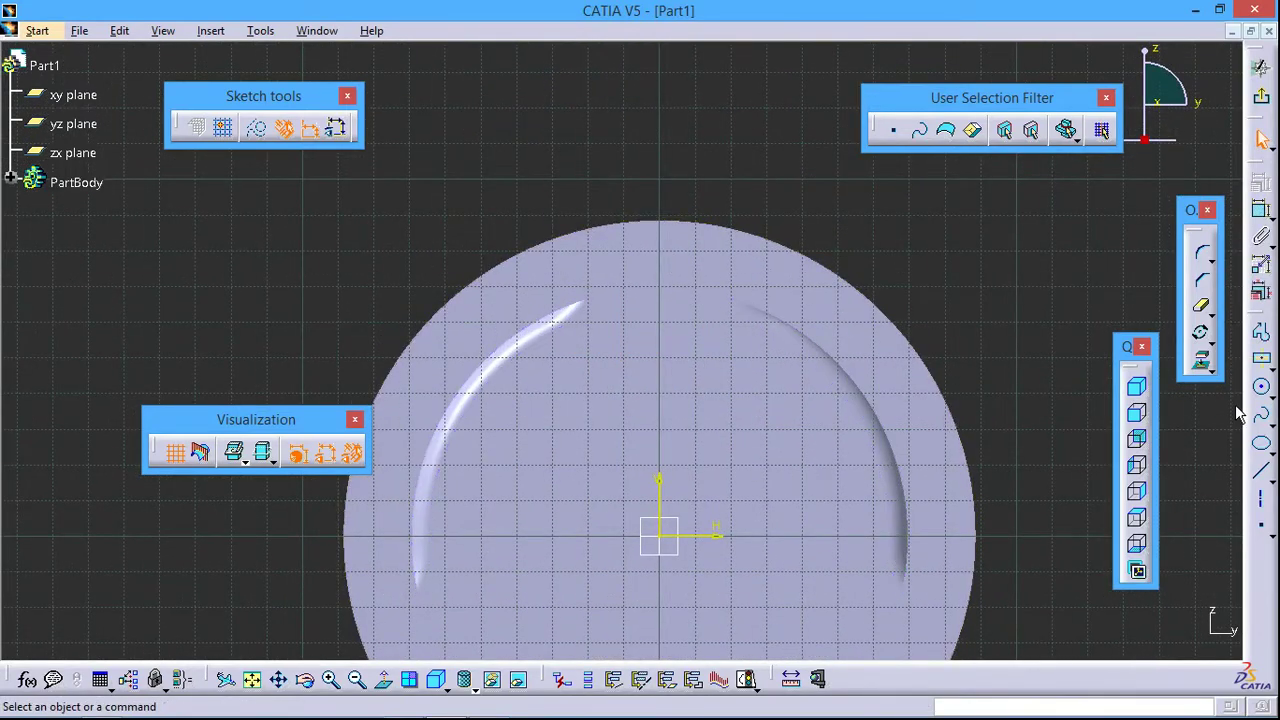
{"action": "left_click", "coordinate": [1262, 388]}
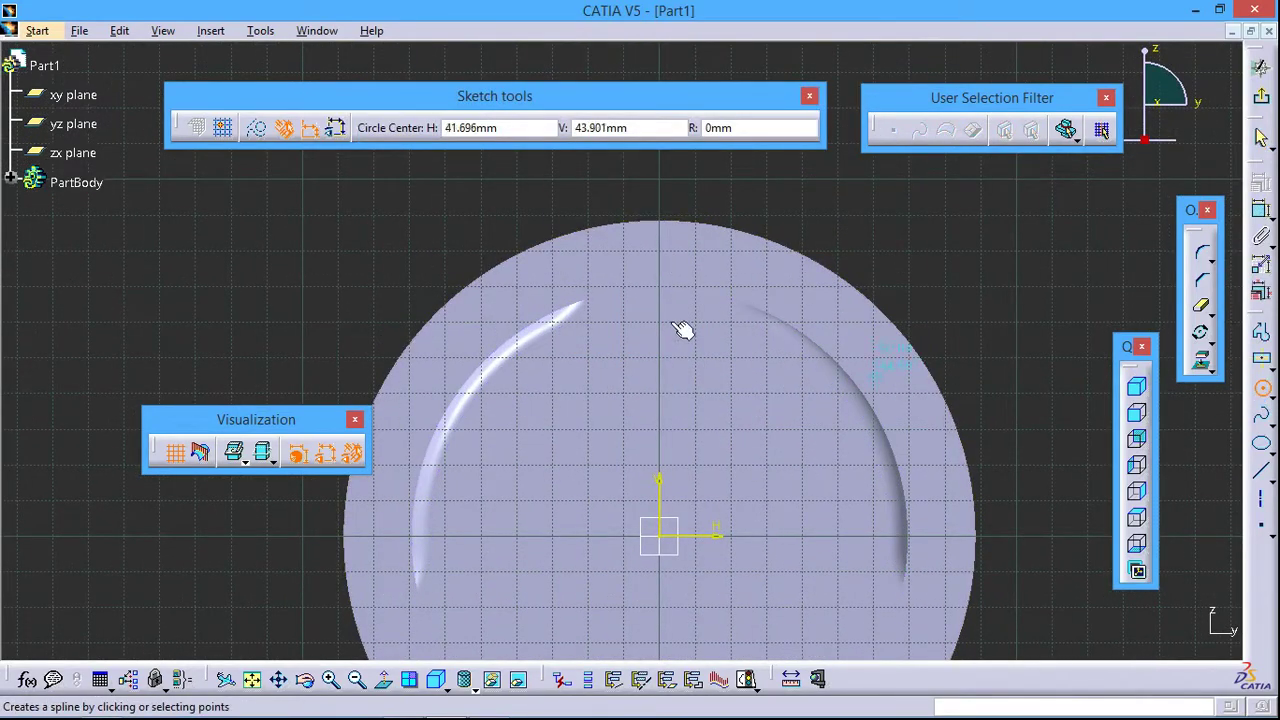
{"action": "left_click", "coordinate": [660, 255]}
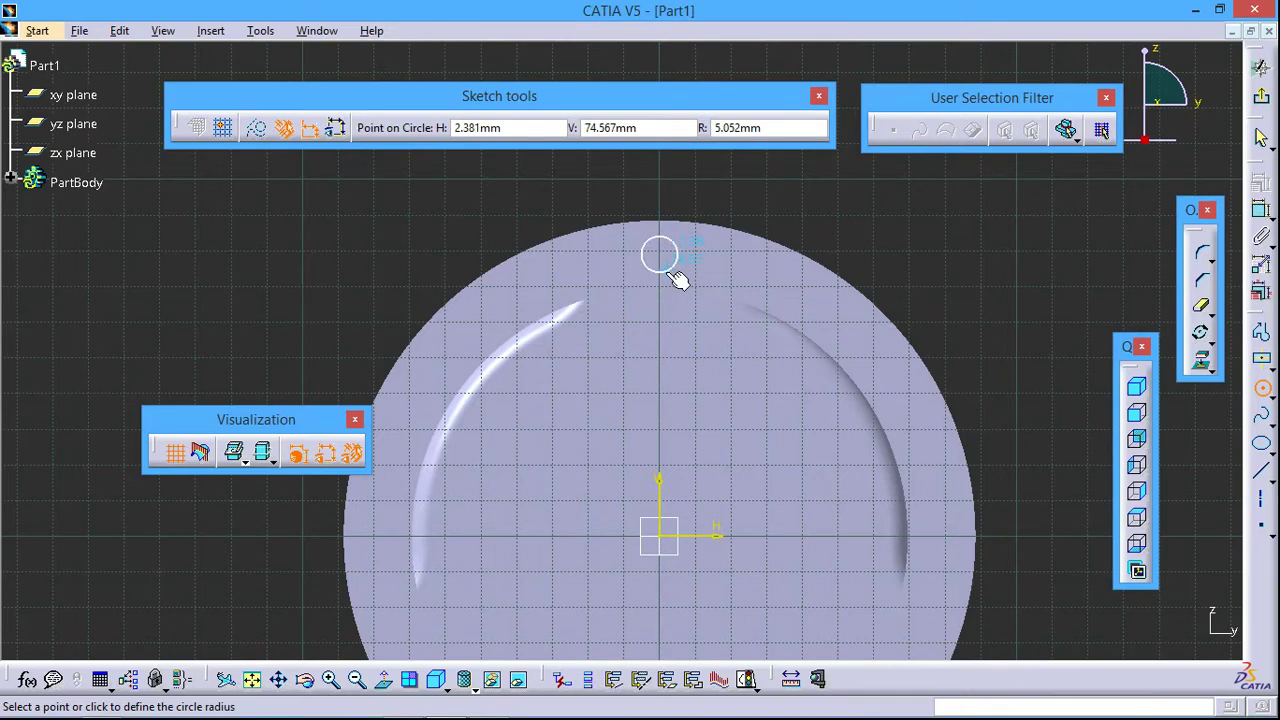
{"action": "left_click", "coordinate": [668, 268]}
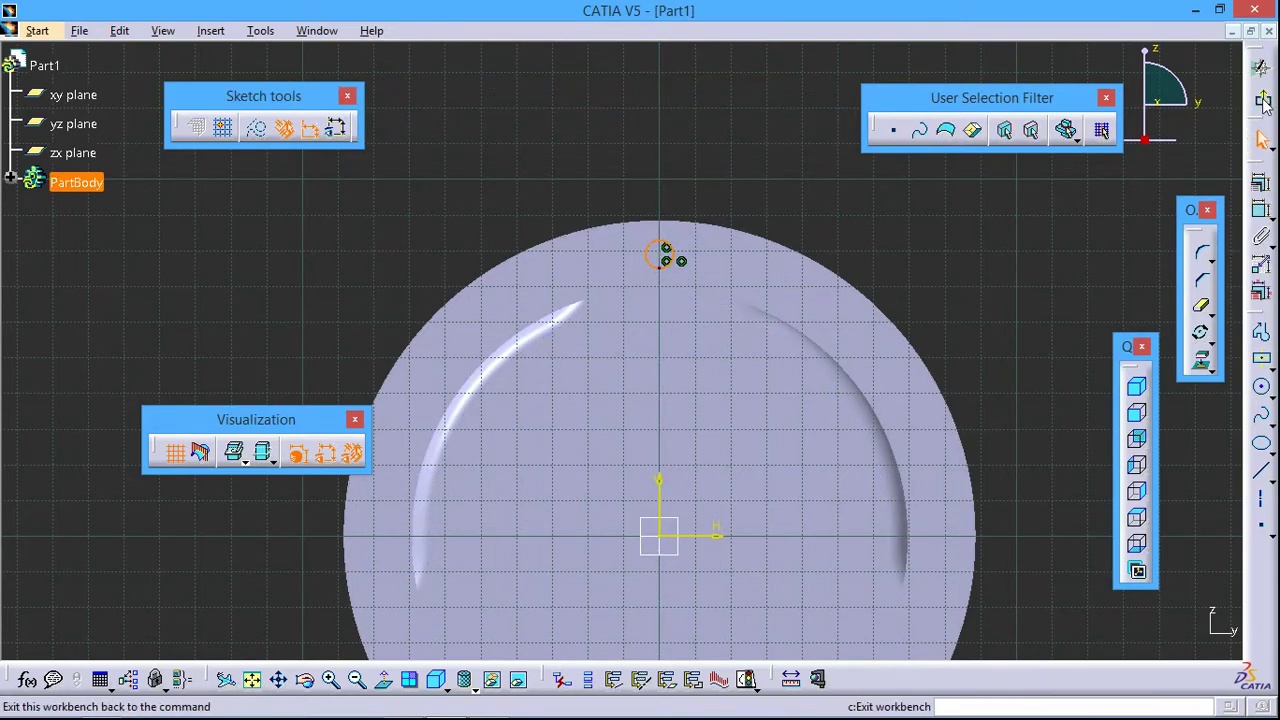
{"action": "left_click", "coordinate": [1262, 97]}
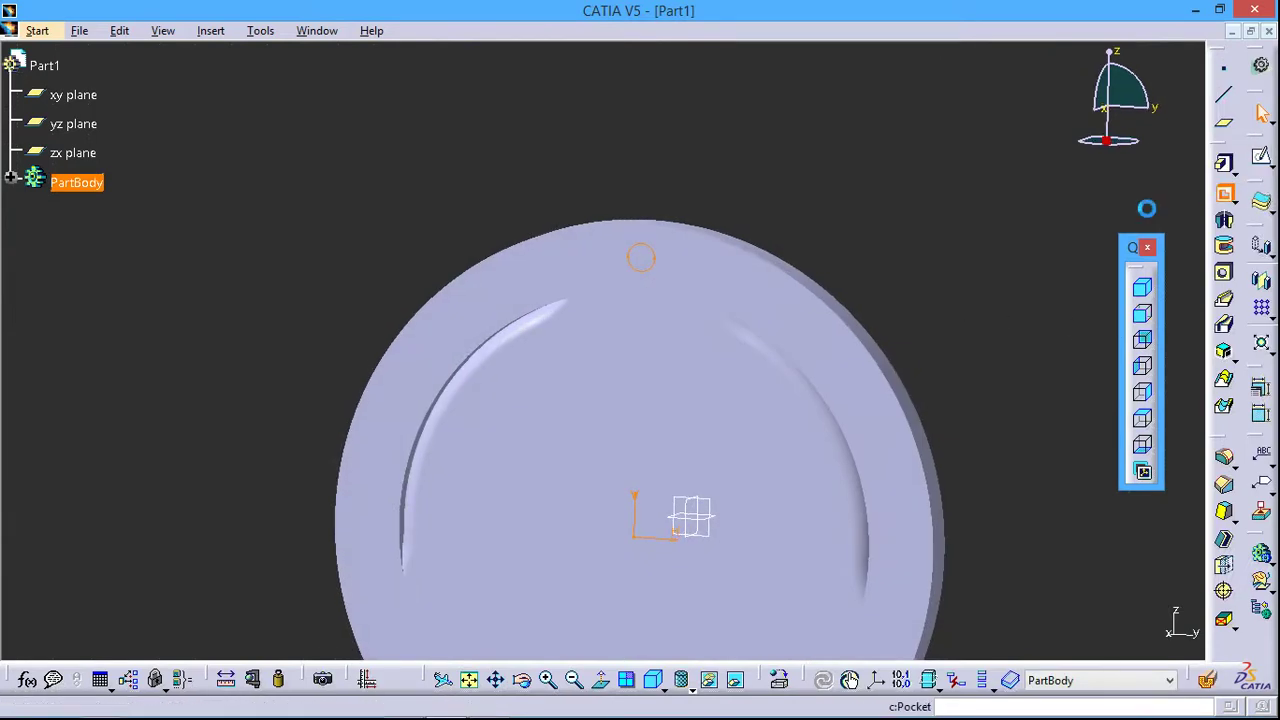
Pocket the circle sketch Up to last to cut one bolt hole through the flange.
{"action": "left_click", "coordinate": [1224, 192]}
{"action": "left_click", "coordinate": [880, 244]}
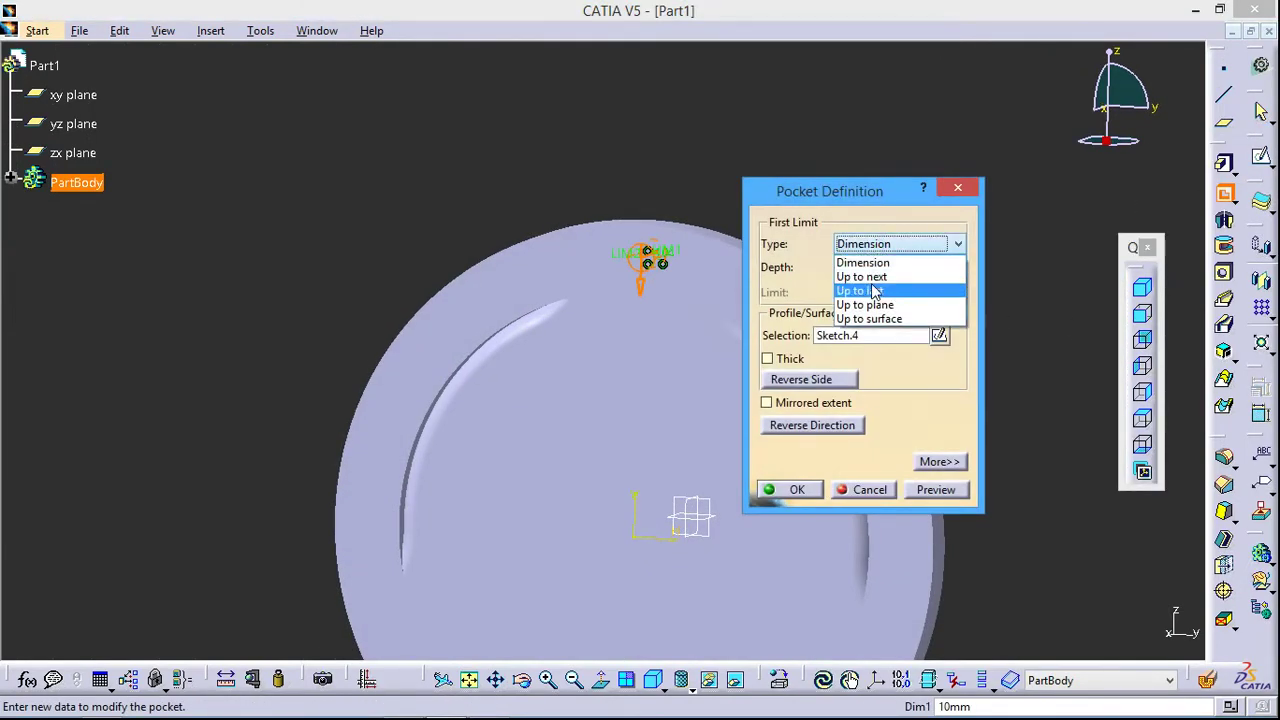
{"action": "left_click", "coordinate": [860, 290]}
{"action": "left_click", "coordinate": [935, 489]}
{"action": "left_click", "coordinate": [774, 495]}
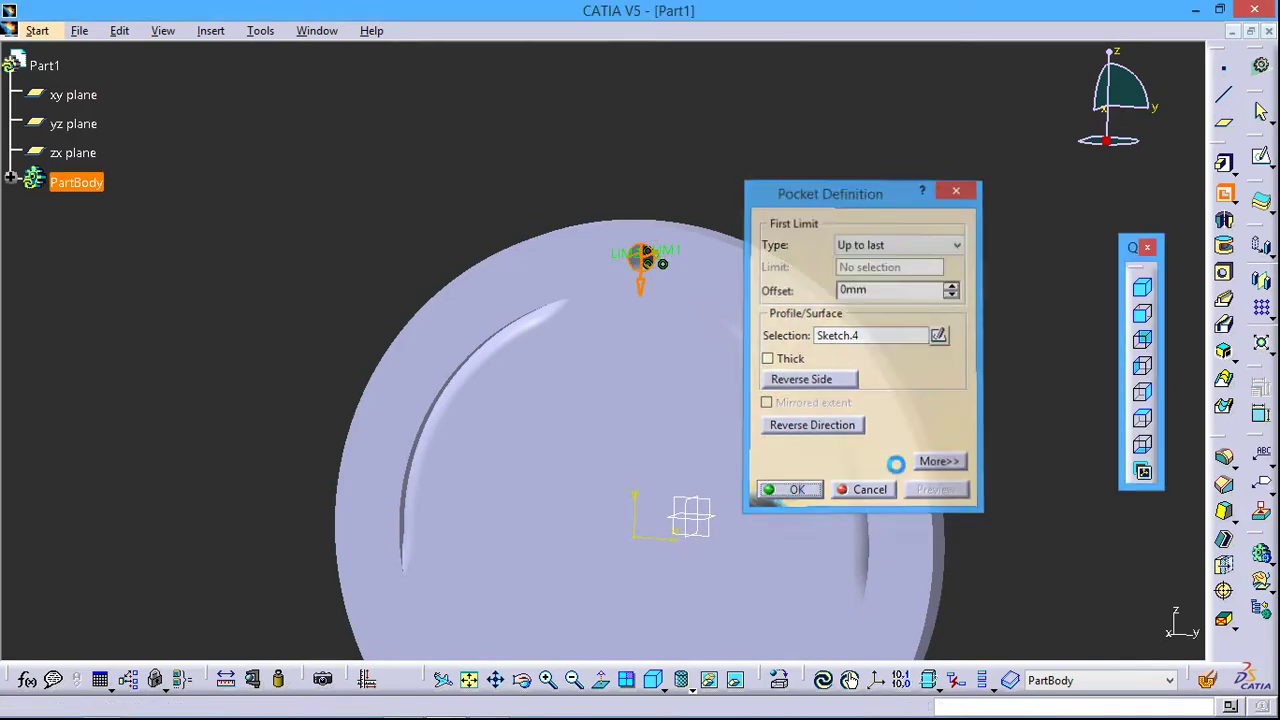
Circular-pattern the bolt-hole pocket as a complete crown of 12 instances about the X Axis.
{"action": "left_click", "coordinate": [1268, 308]}
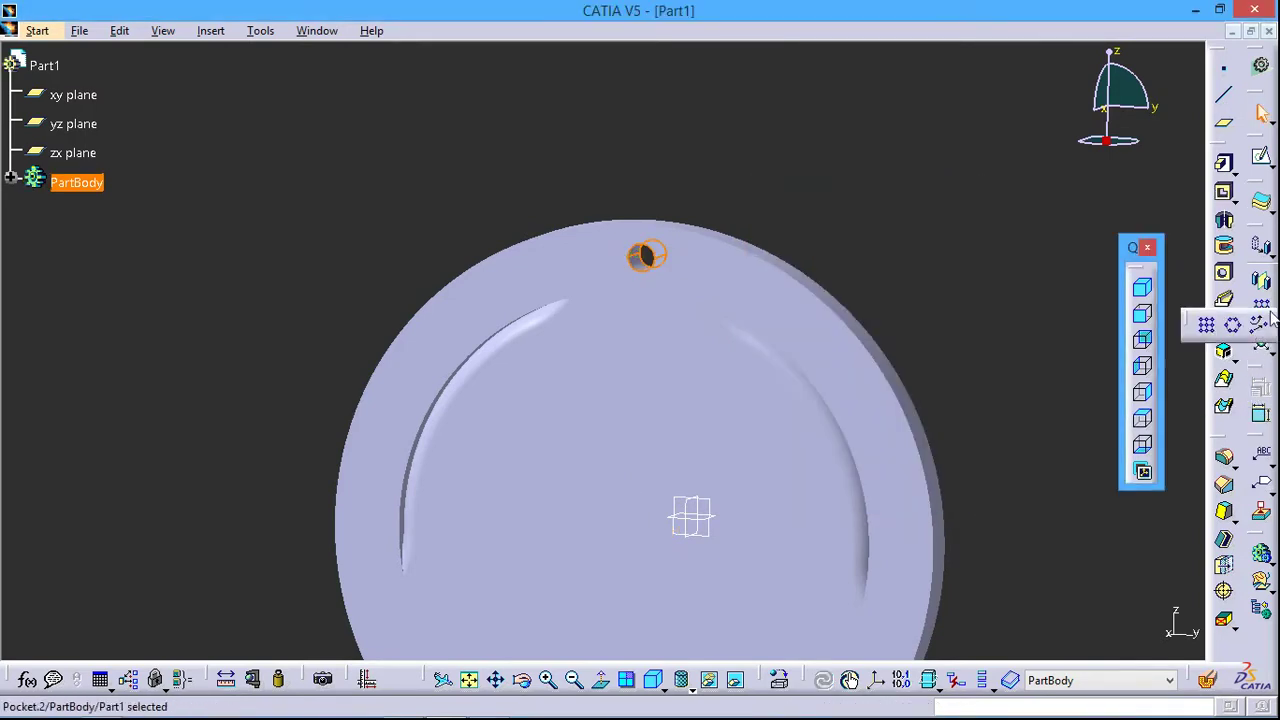
{"action": "left_click", "coordinate": [1233, 324]}
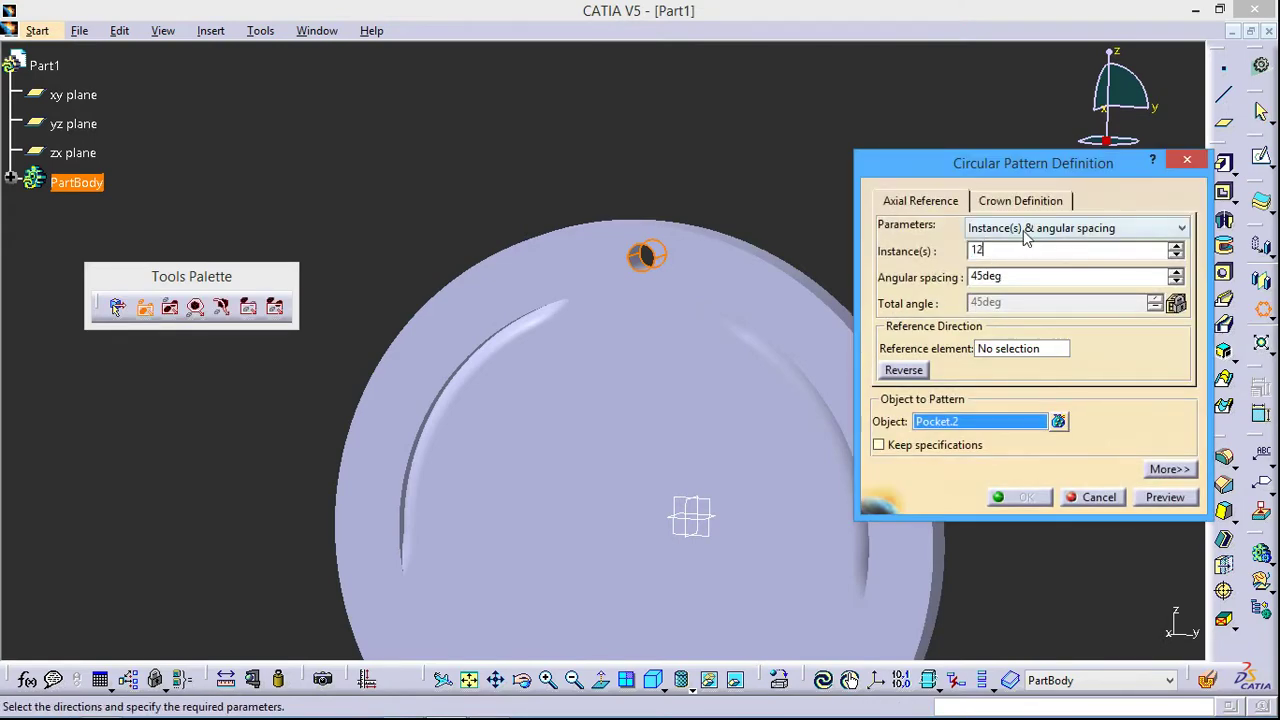
{"action": "left_click", "coordinate": [1025, 228]}
{"action": "left_click", "coordinate": [1025, 286]}
{"action": "right_click", "coordinate": [1018, 356]}
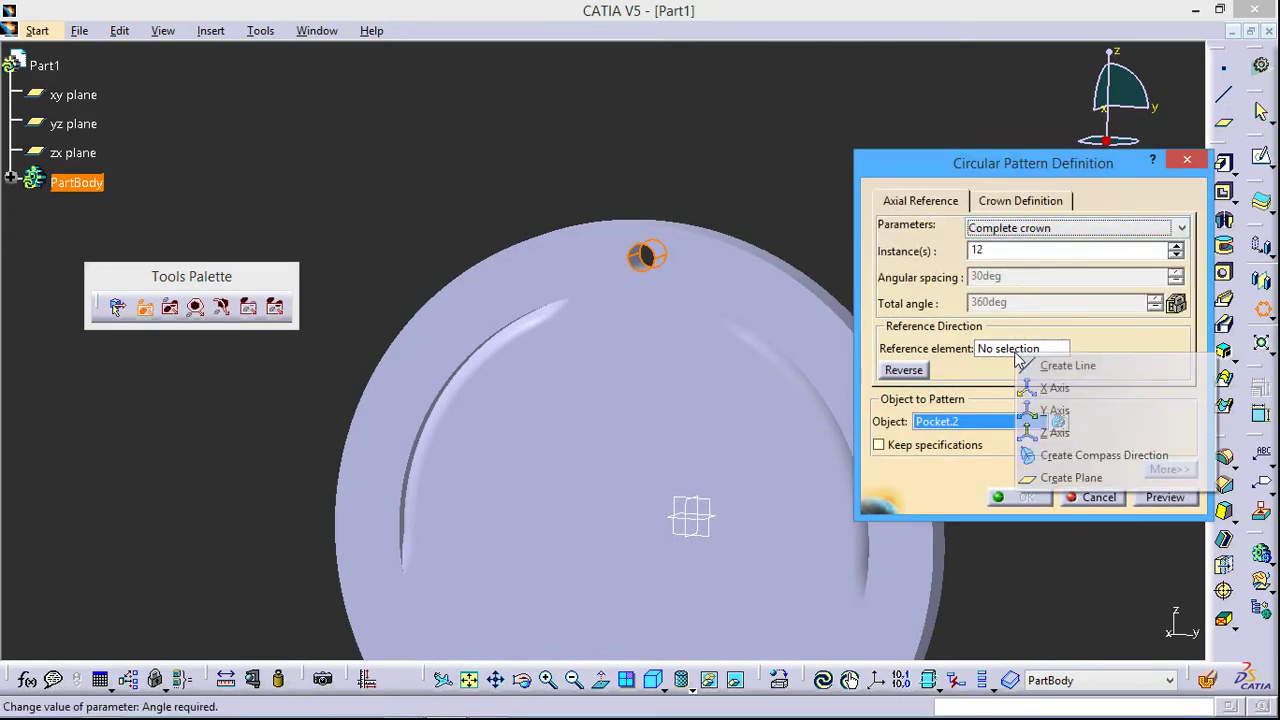
{"action": "left_click", "coordinate": [1052, 388]}
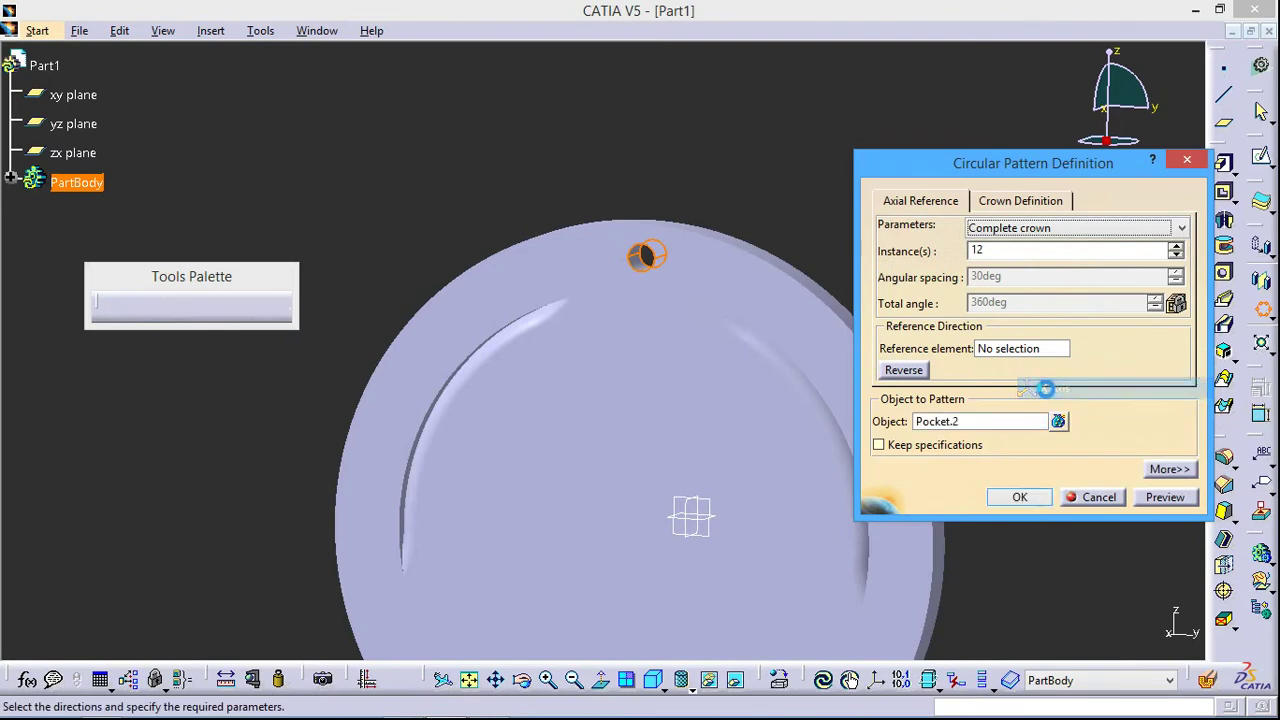
{"action": "left_click", "coordinate": [1030, 497]}
{"action": "mouse_move", "coordinate": [780, 206]}
{"action": "middle_mouse_down"}
{"action": "mouse_move", "coordinate": [774, 260]}
{"action": "mouse_move", "coordinate": [794, 309]}
{"action": "middle_mouse_up"}
Bore a 118mm Up To Last hole through the centre of the flange face.
{"action": "left_click", "coordinate": [935, 323]}
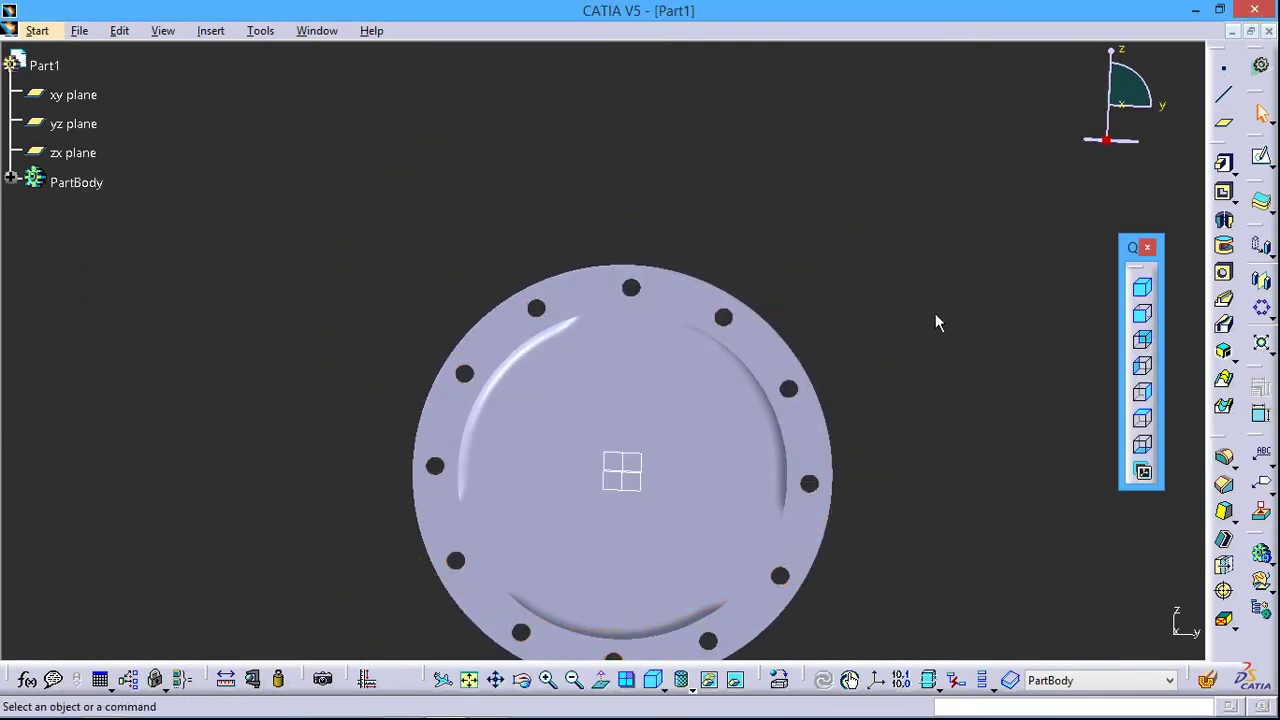
{"action": "middle_click_drag", "start_coordinate": [935, 323], "coordinate": [962, 251]}
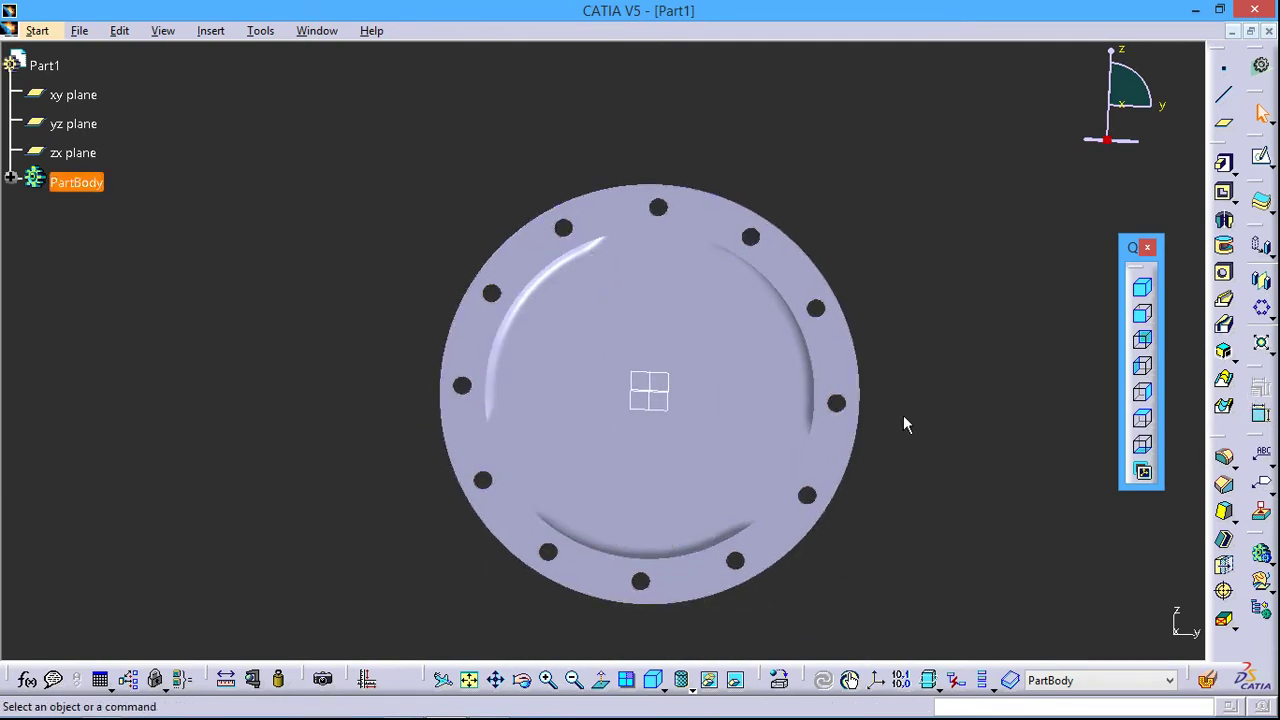
{"action": "left_click", "coordinate": [1220, 271]}
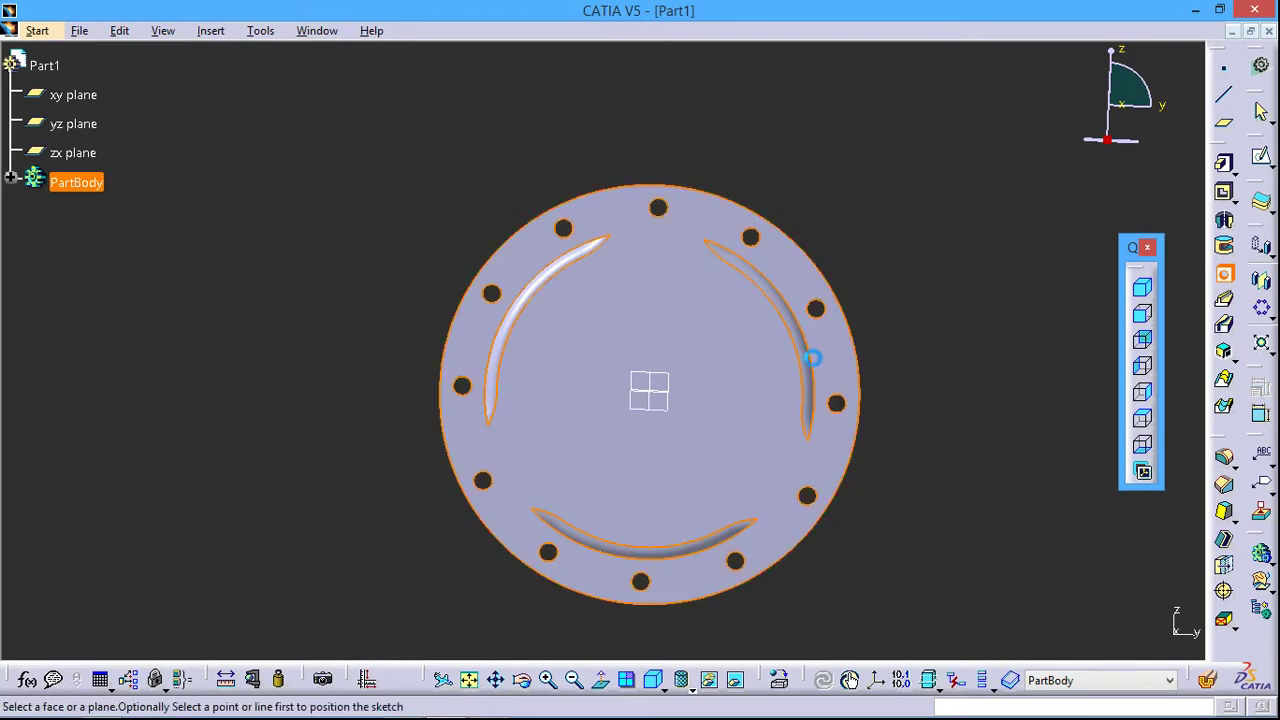
{"action": "left_click", "coordinate": [812, 358]}
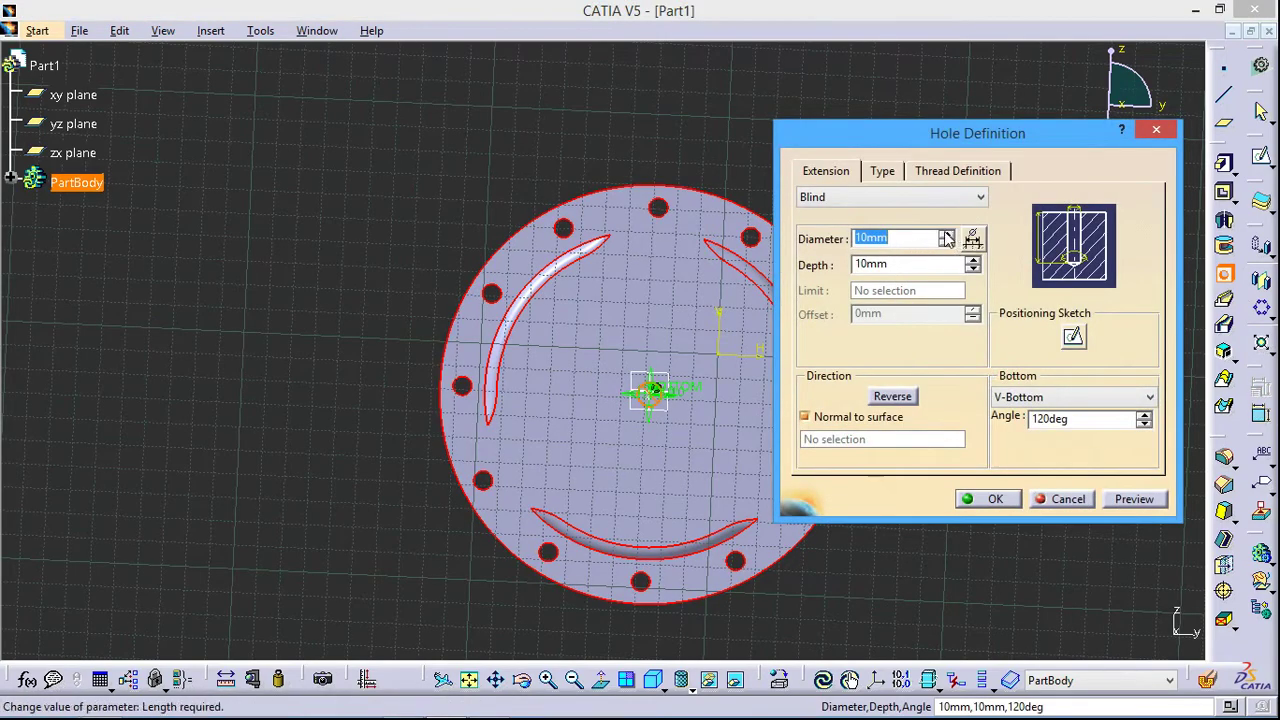
{"action": "left_click", "coordinate": [945, 234]}
{"action": "type", "text": "118"}
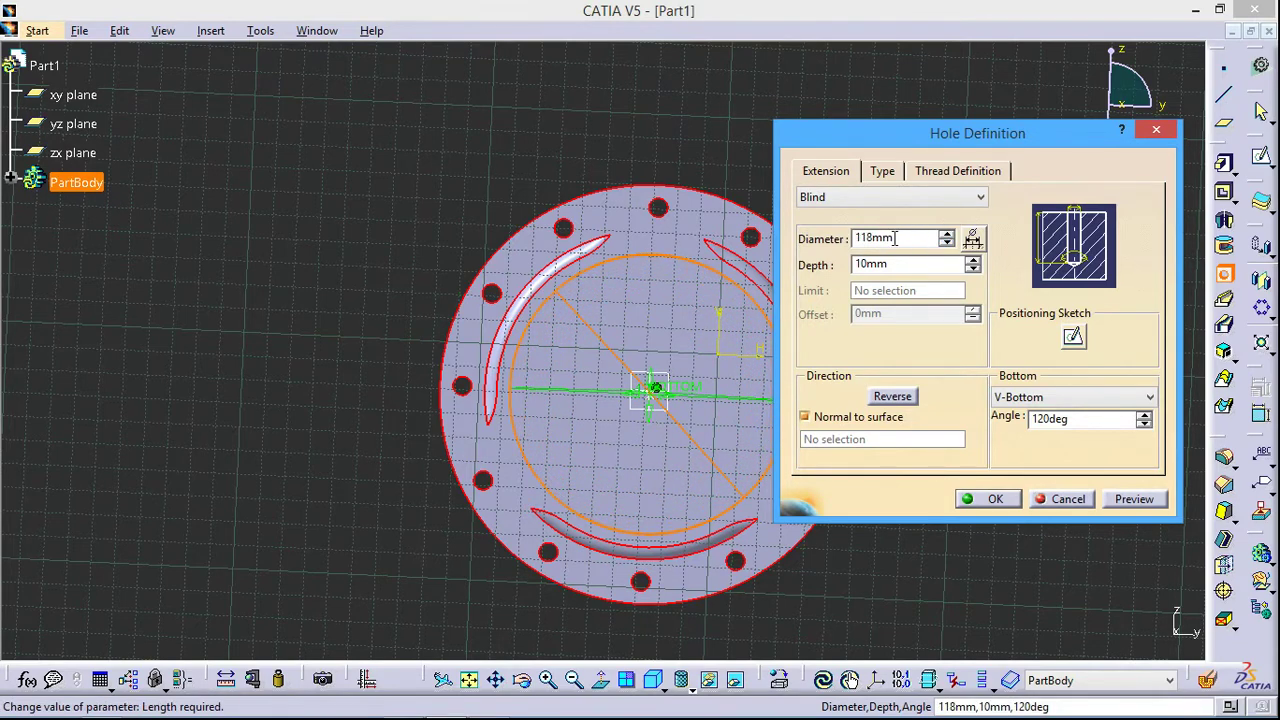
{"action": "left_click", "coordinate": [893, 197]}
{"action": "left_click", "coordinate": [868, 240]}
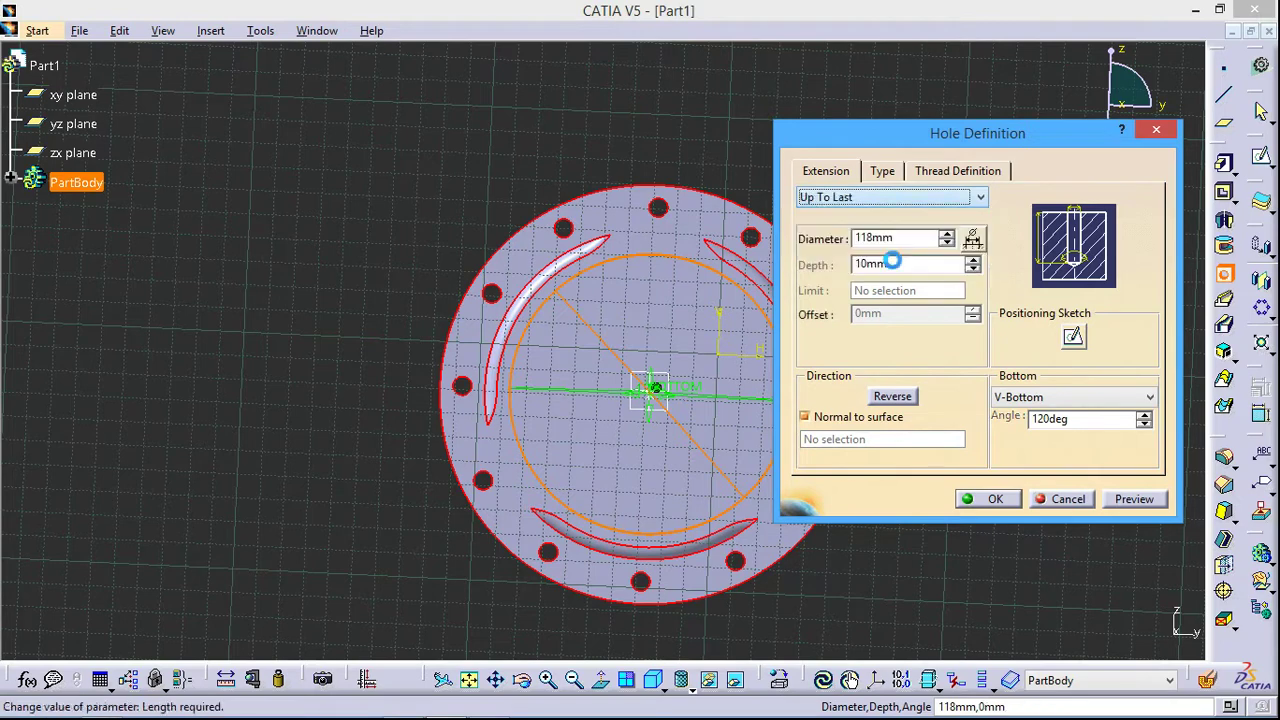
{"action": "left_click", "coordinate": [1128, 499]}
{"action": "left_click", "coordinate": [985, 499]}
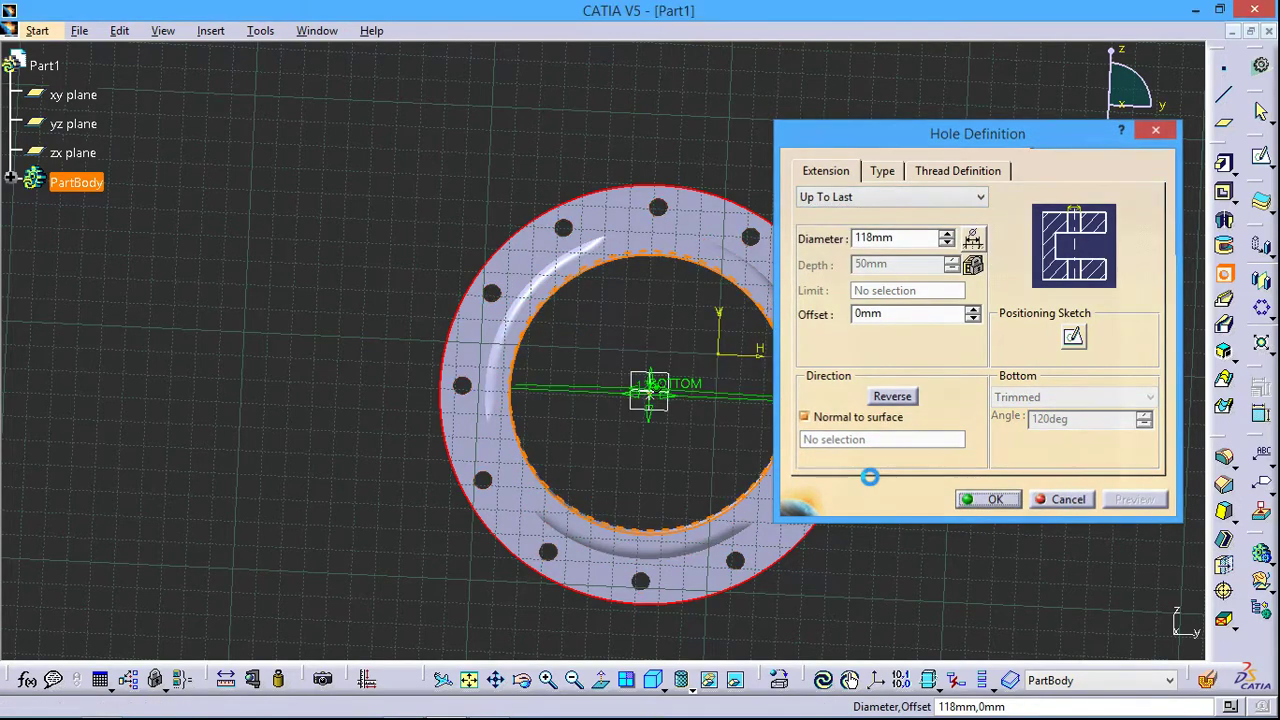
{"action": "mouse_move", "coordinate": [963, 286]}
{"action": "middle_mouse_down"}
{"action": "mouse_move", "coordinate": [728, 358]}
{"action": "mouse_move", "coordinate": [394, 380]}
{"action": "mouse_move", "coordinate": [770, 366]}
{"action": "middle_mouse_up"}
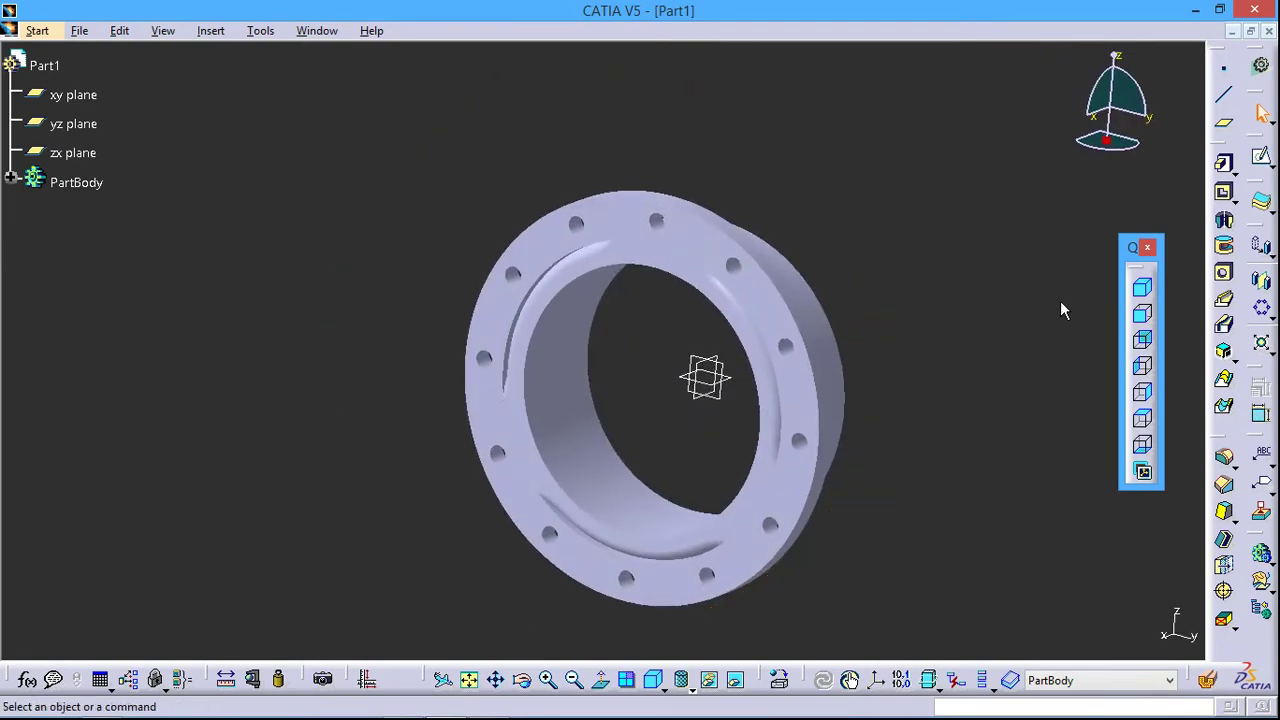
Round the rim, bore and groove slot edges, eight in all, with a 2mm edge fillet.
{"action": "left_click", "coordinate": [1224, 457]}
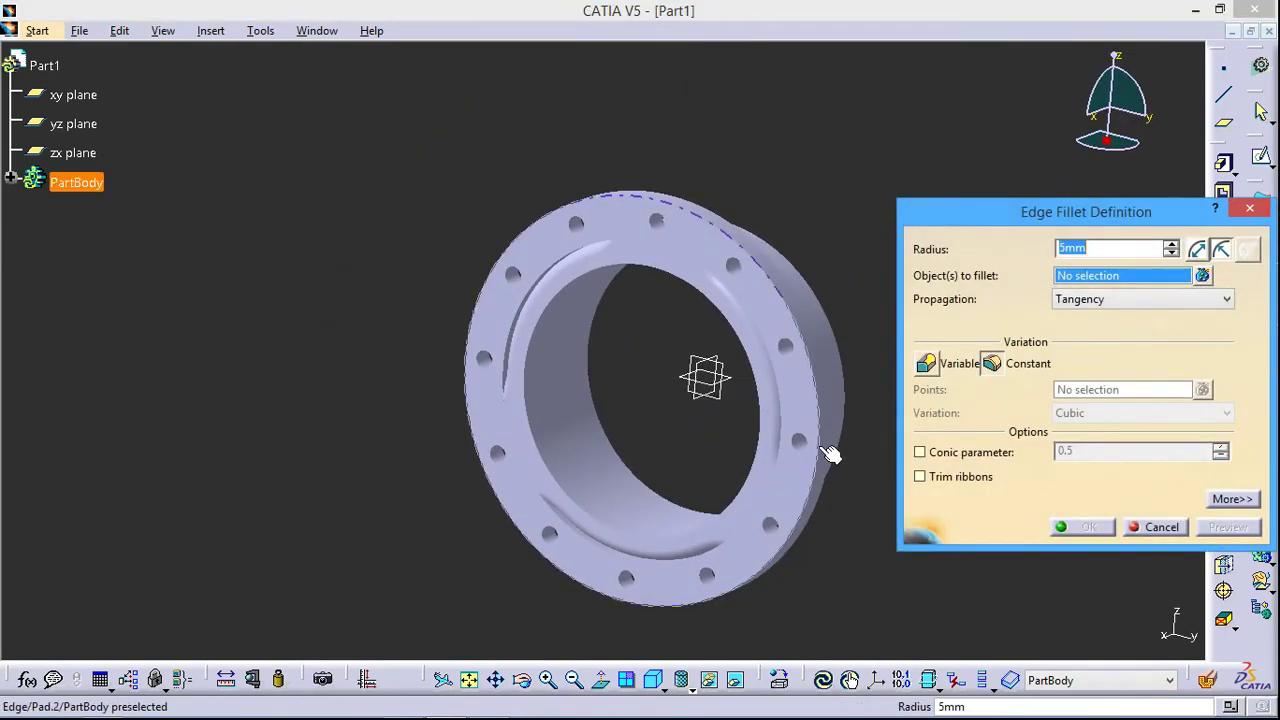
{"action": "left_click", "coordinate": [836, 452]}
{"action": "left_click", "coordinate": [830, 457]}
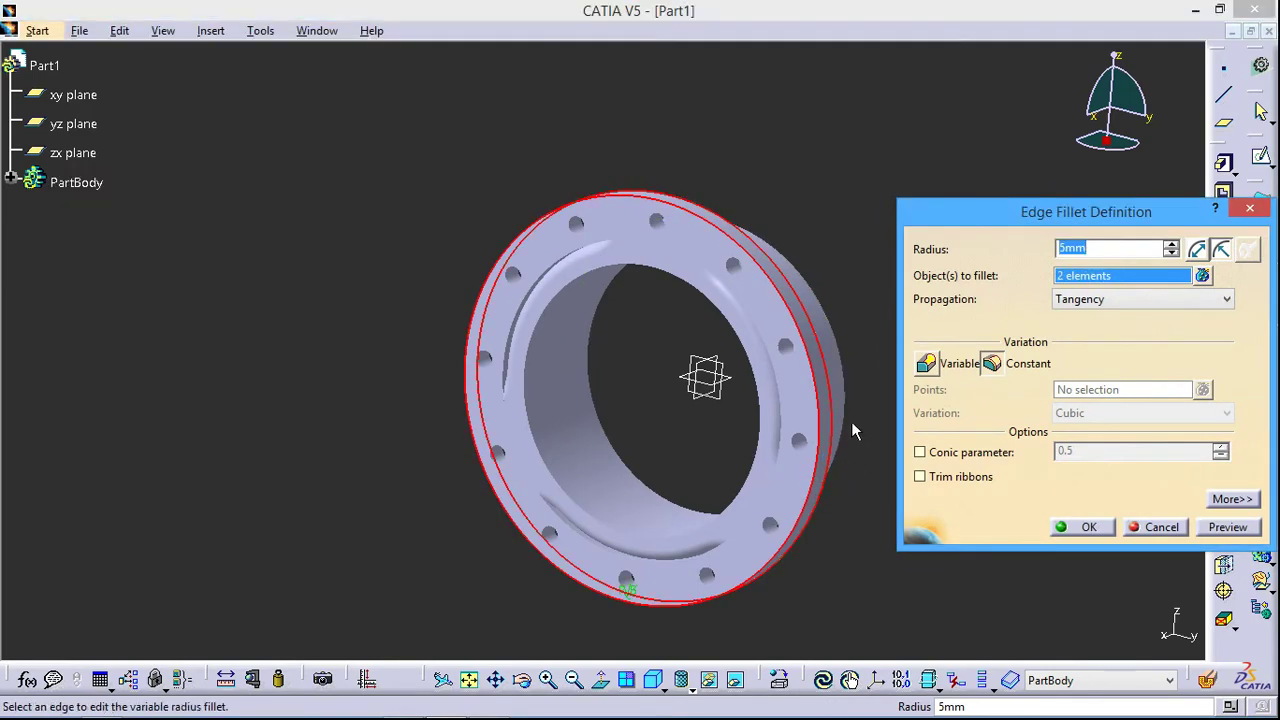
{"action": "left_click", "coordinate": [852, 430]}
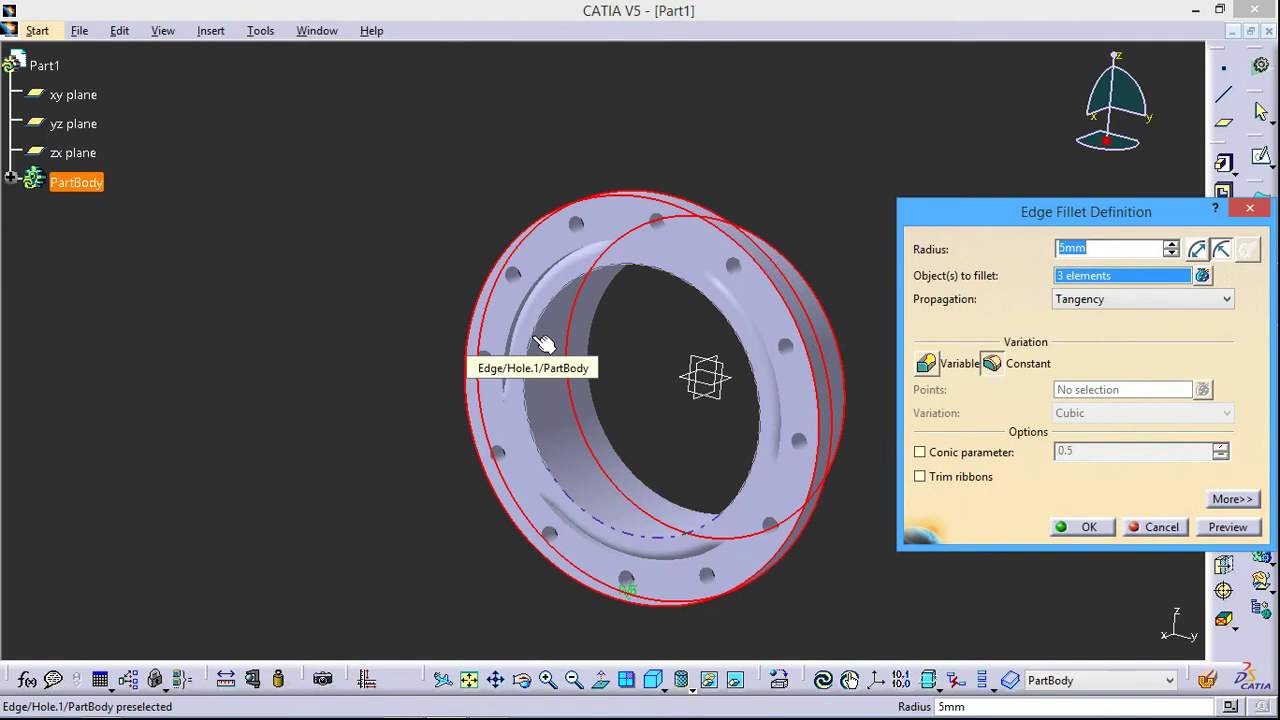
{"action": "left_click", "coordinate": [543, 344]}
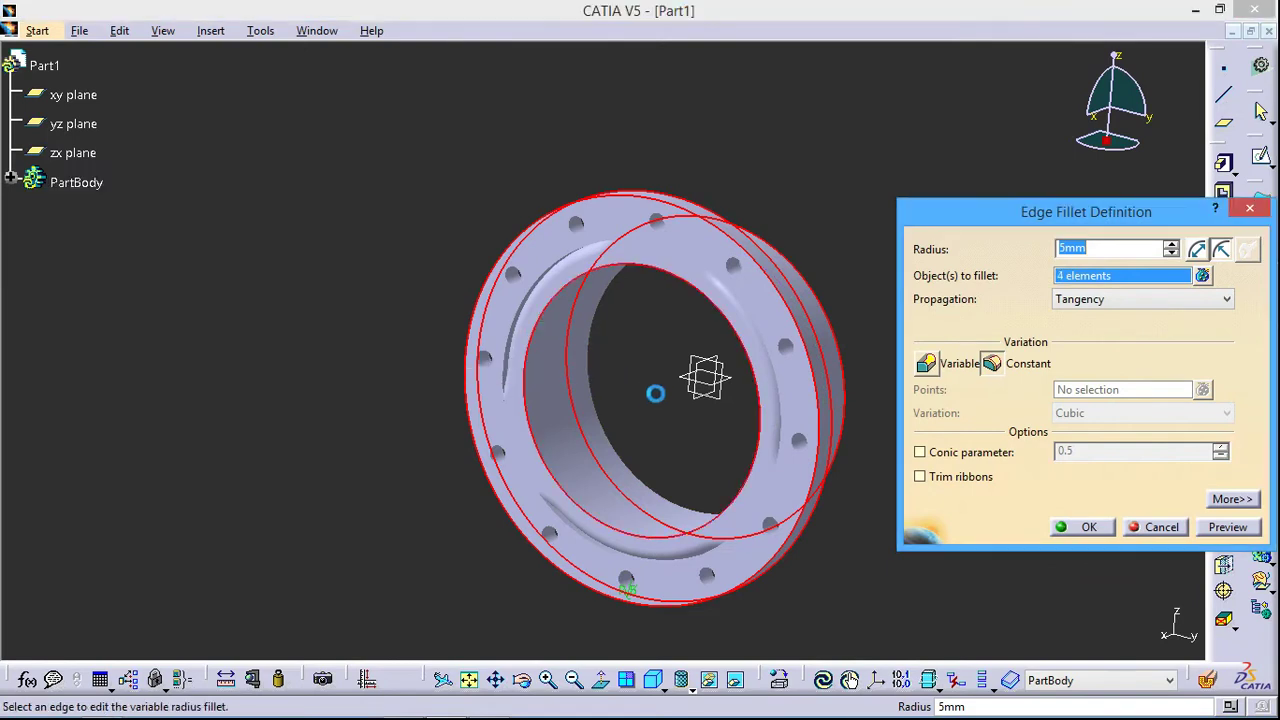
{"action": "left_click", "coordinate": [600, 393]}
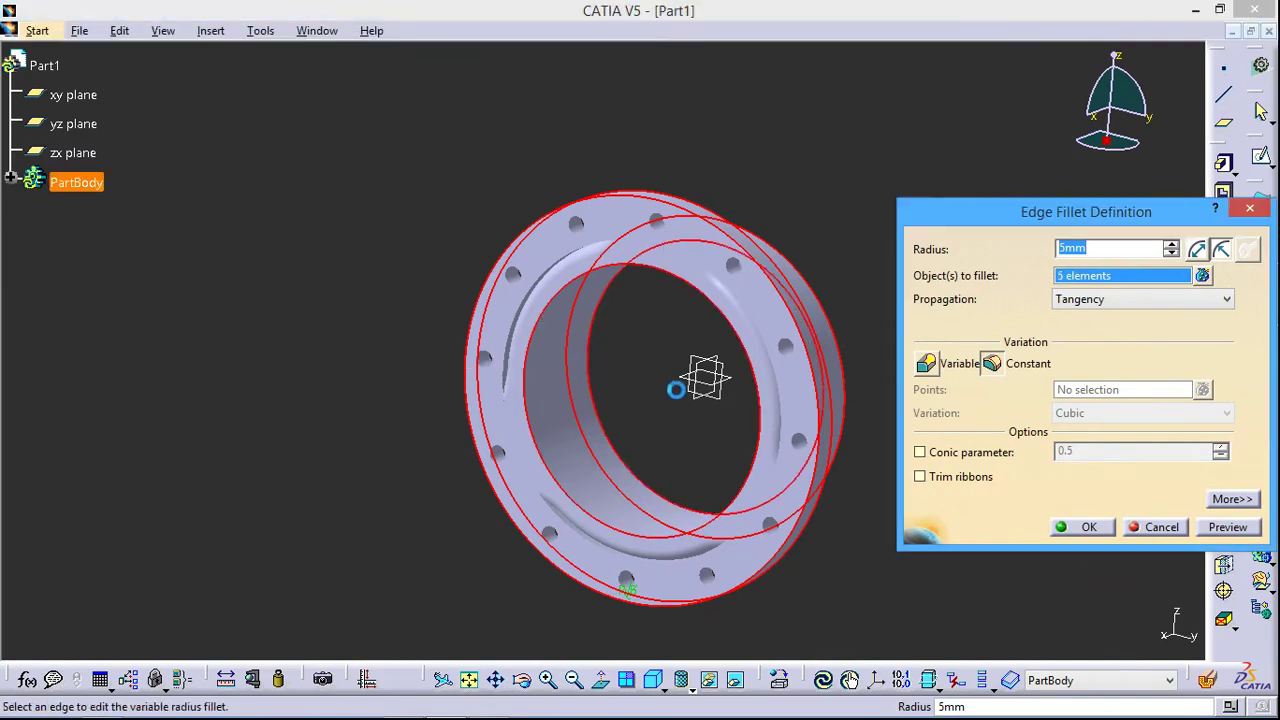
{"action": "left_click", "coordinate": [519, 334]}
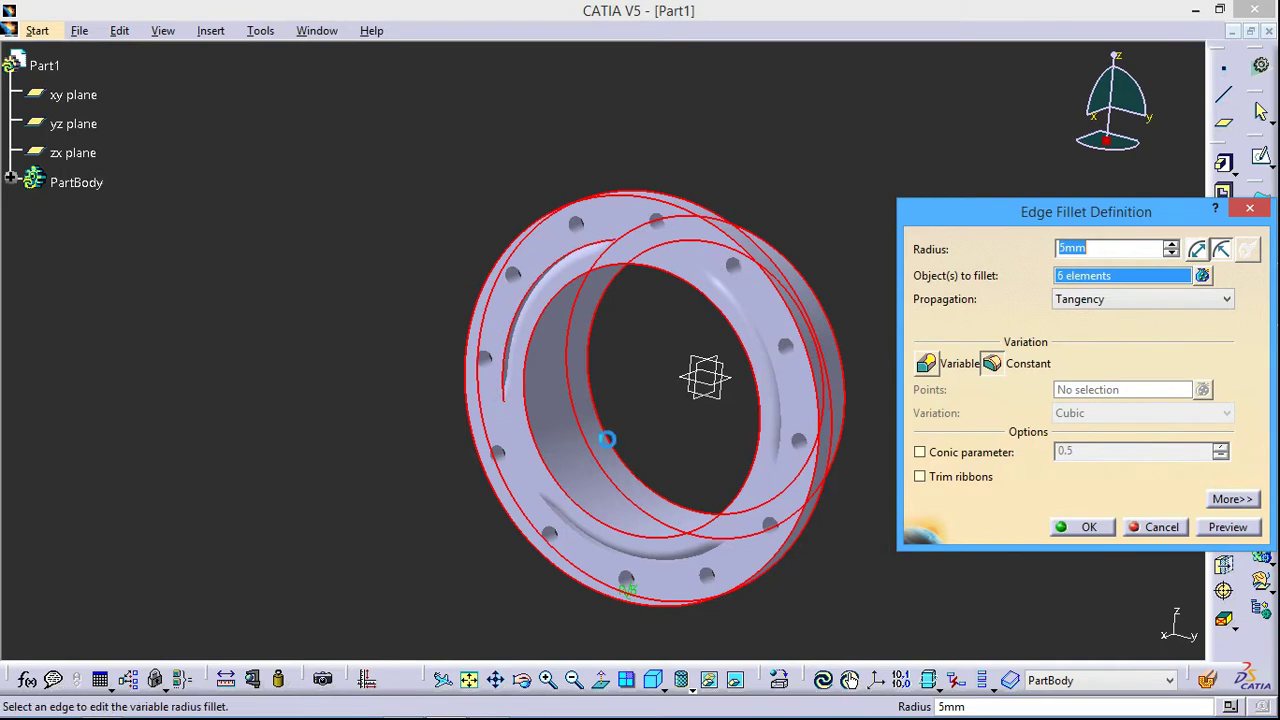
{"action": "left_click", "coordinate": [789, 422]}
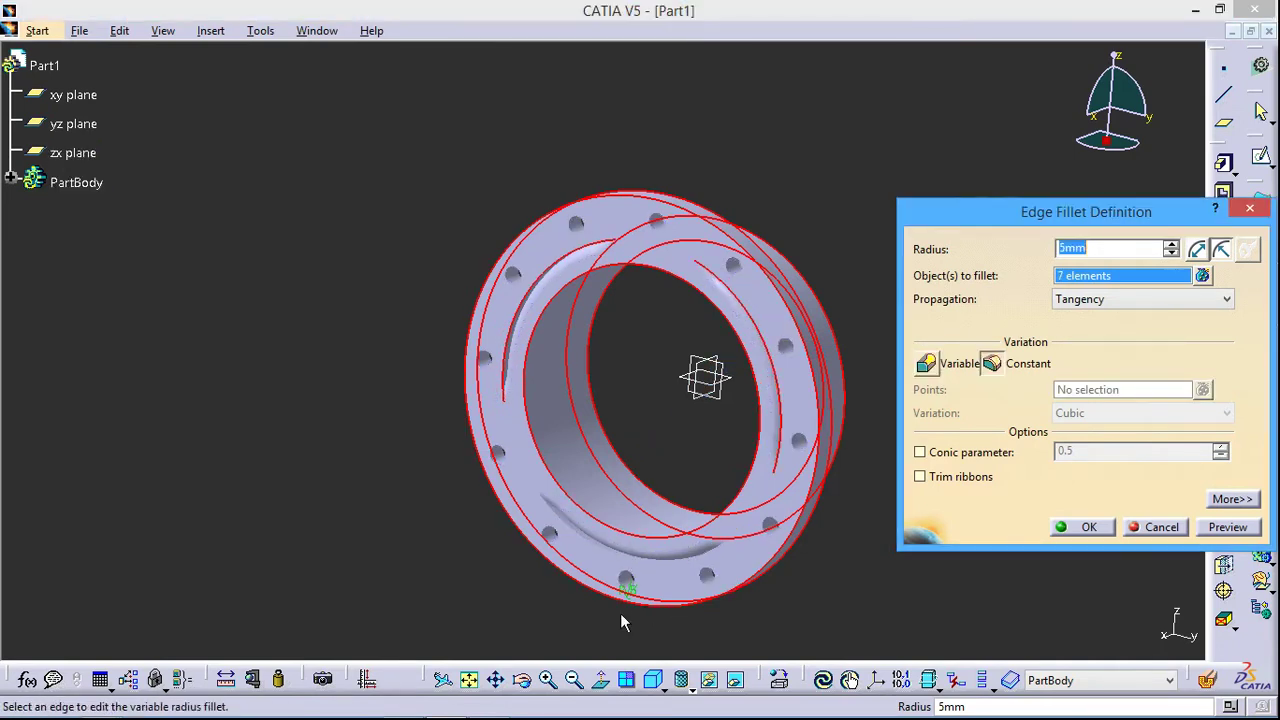
{"action": "left_click", "coordinate": [622, 558]}
{"action": "left_click", "coordinate": [1243, 529]}
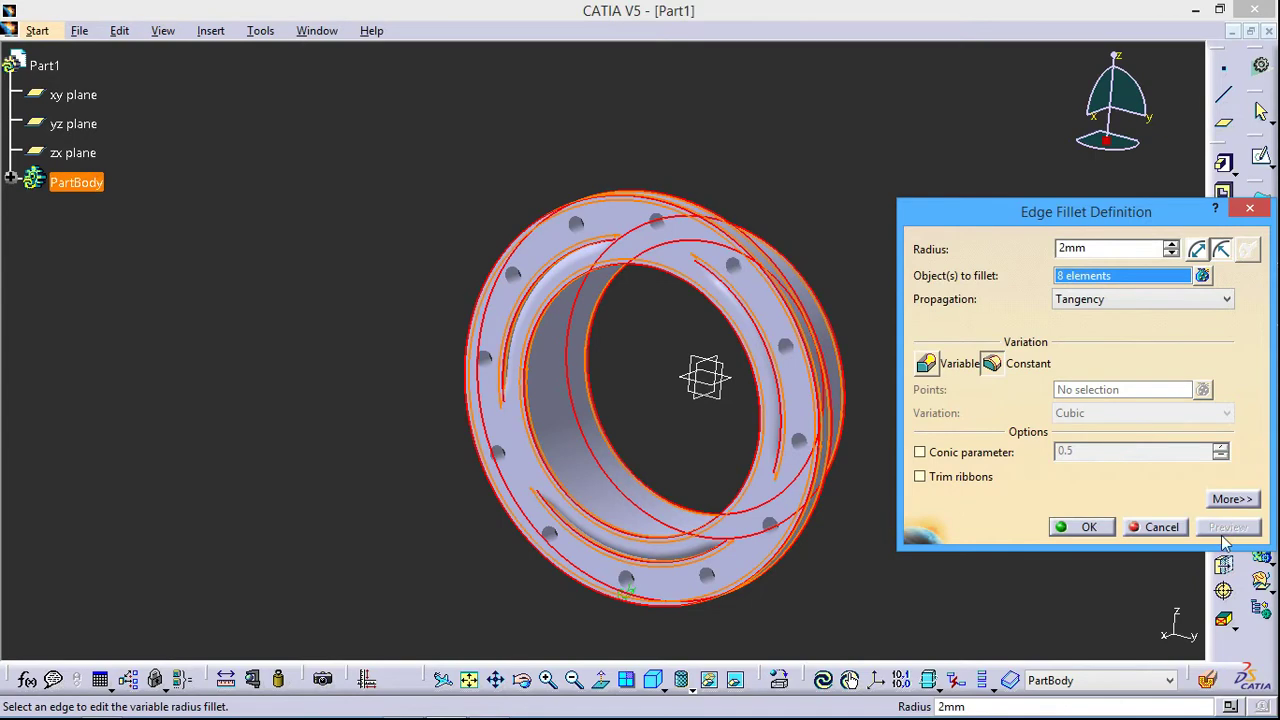
{"action": "left_click", "coordinate": [1105, 533]}
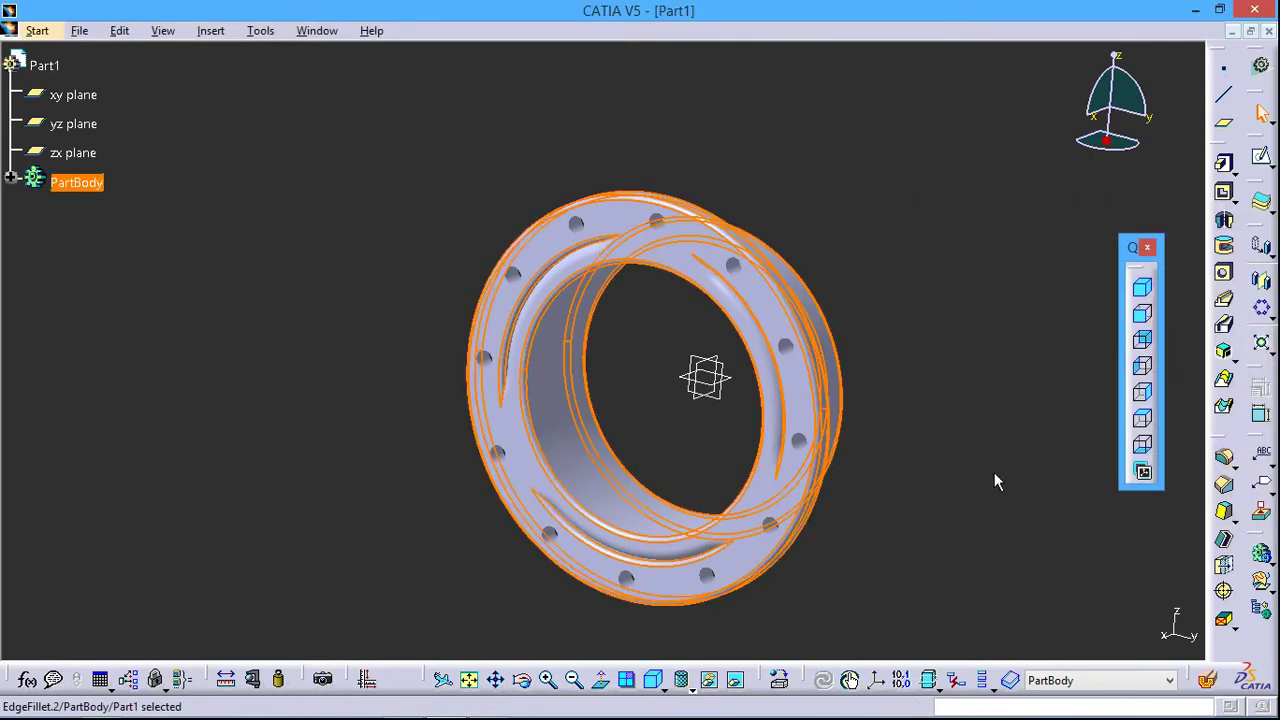
{"action": "middle_click_drag", "start_coordinate": [540, 485], "coordinate": [591, 409]}
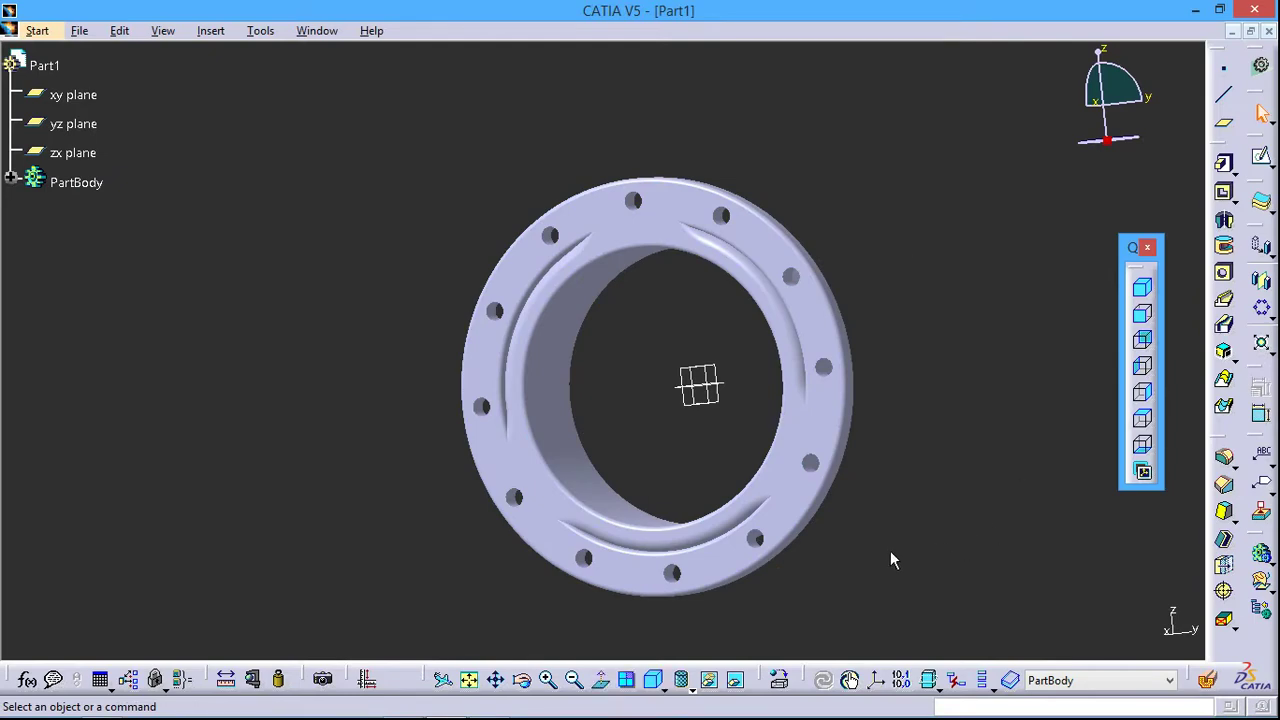
Orbit the ring to inspect the new 2mm fillets, selecting and clearing features along the way.
{"action": "mouse_move", "coordinate": [893, 560]}
{"action": "middle_mouse_down"}
{"action": "mouse_move", "coordinate": [798, 497]}
{"action": "mouse_move", "coordinate": [823, 471]}
{"action": "middle_mouse_up"}
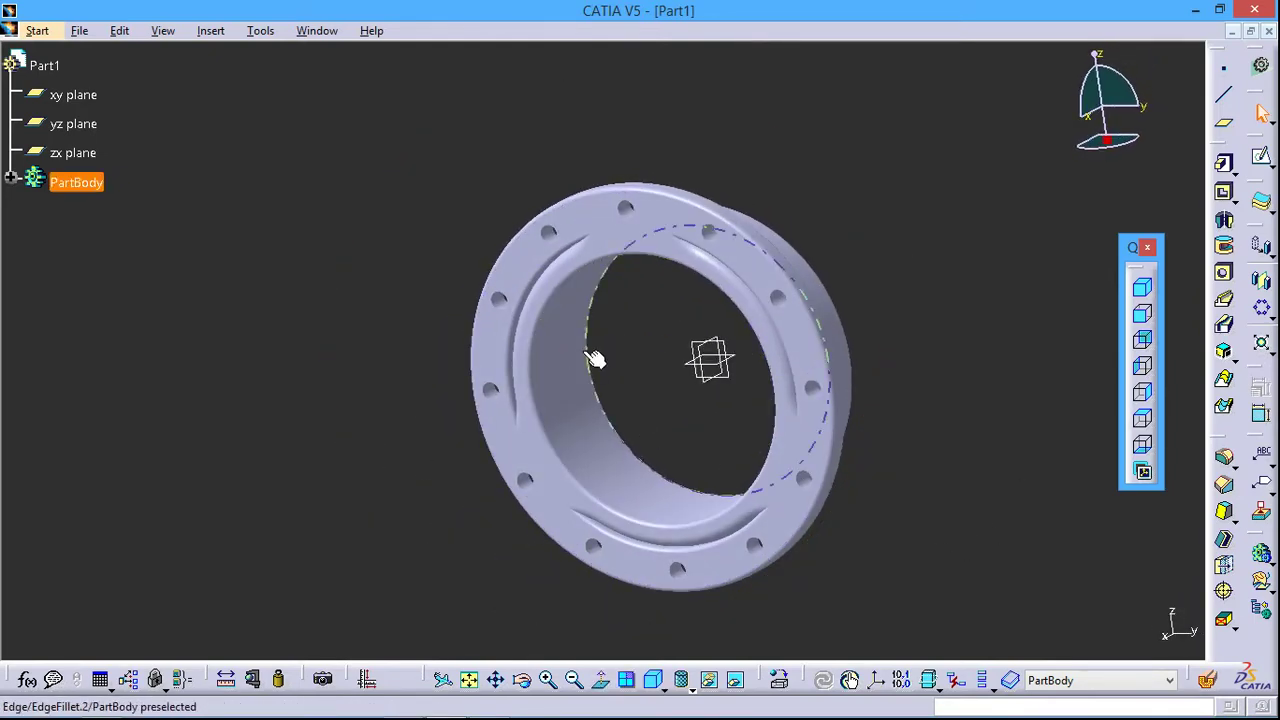
{"action": "mouse_move", "coordinate": [686, 280]}
{"action": "middle_mouse_down"}
{"action": "mouse_move", "coordinate": [729, 257]}
{"action": "mouse_move", "coordinate": [720, 277]}
{"action": "middle_mouse_up"}
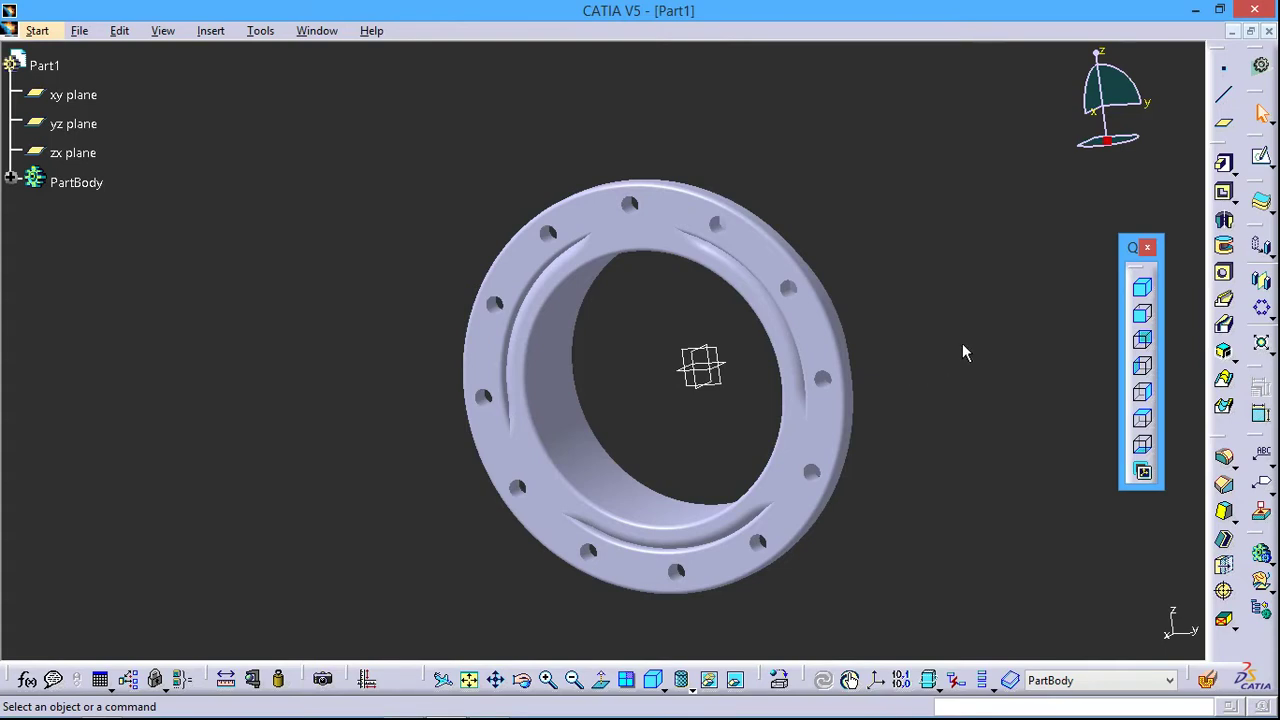
{"action": "mouse_move", "coordinate": [640, 355]}
{"action": "middle_mouse_down"}
{"action": "mouse_move", "coordinate": [694, 303]}
{"action": "mouse_move", "coordinate": [698, 332]}
{"action": "middle_mouse_up"}
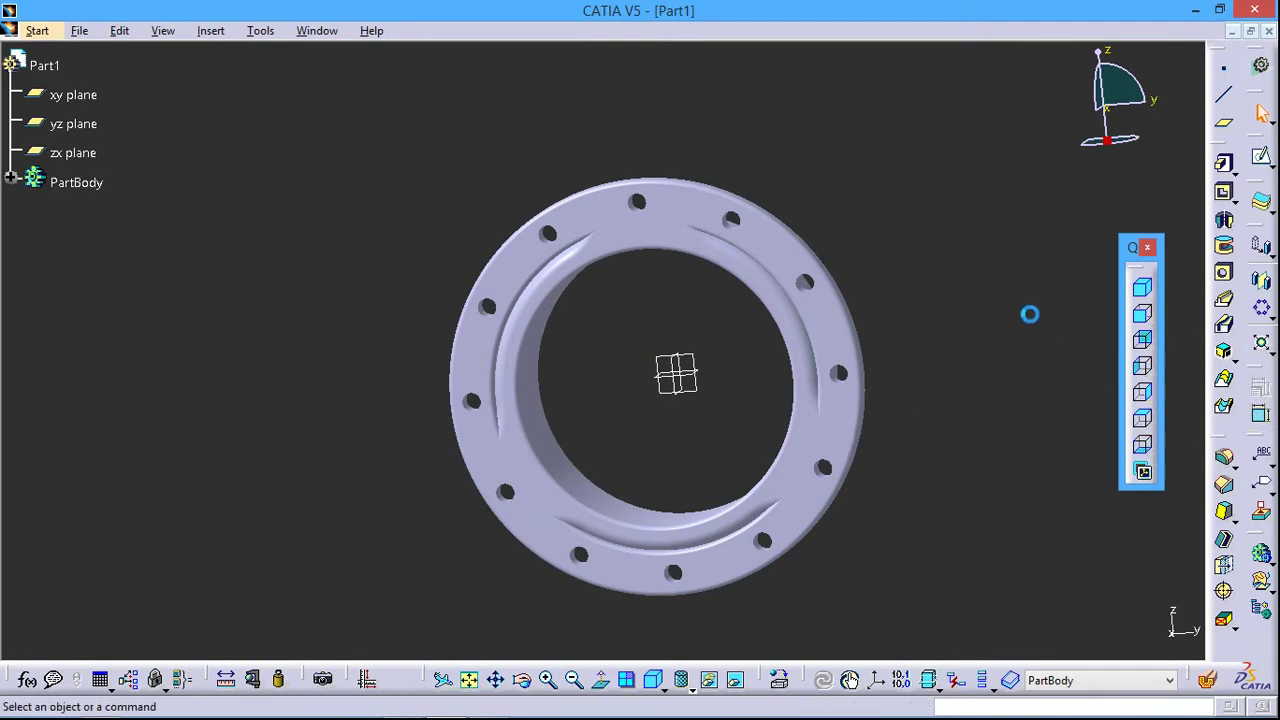
{"action": "key", "text": "ctrl+a"}
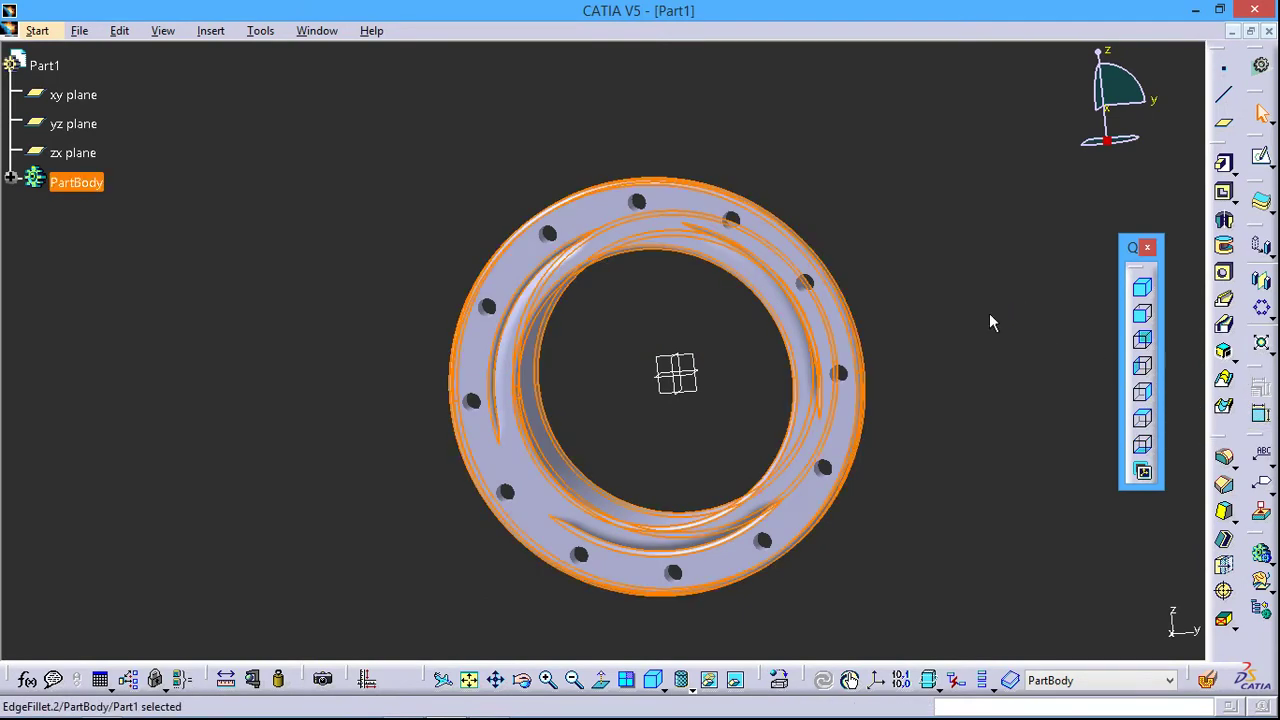
{"action": "left_click", "coordinate": [972, 317]}
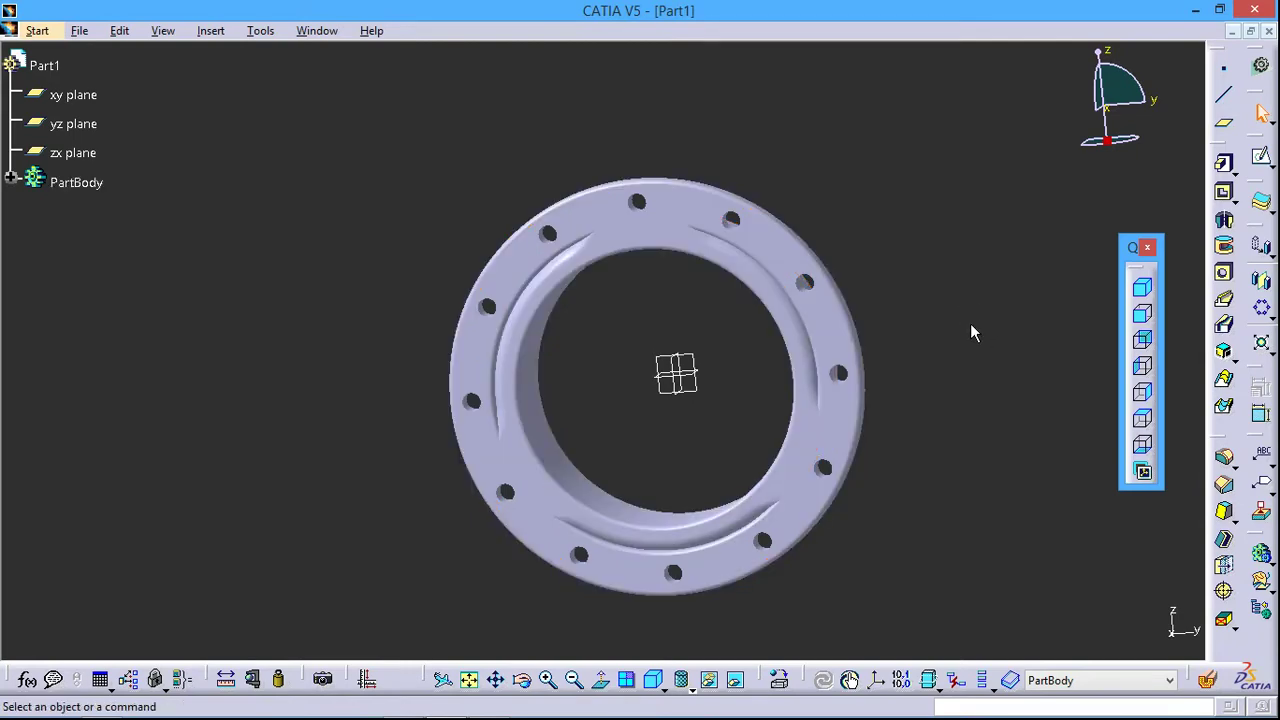
{"action": "key", "text": "ctrl+a"}
{"action": "left_click", "coordinate": [945, 322]}
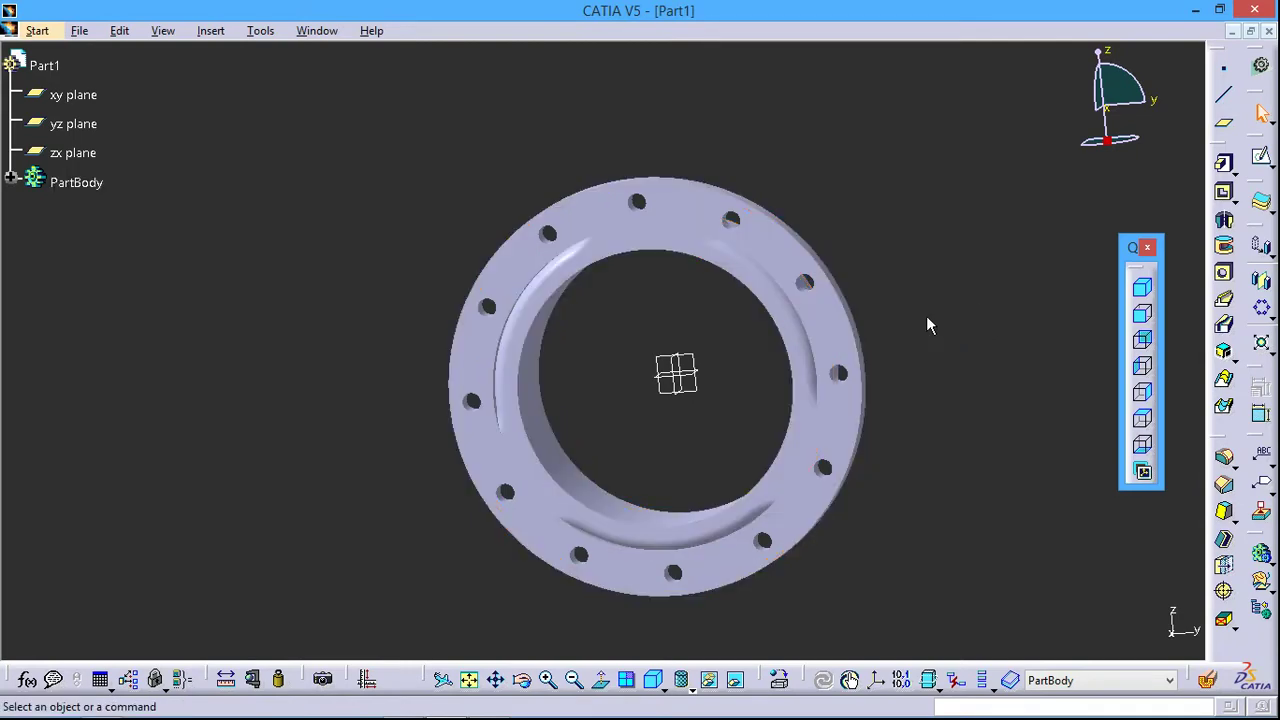
{"action": "middle_click_drag", "start_coordinate": [948, 374], "coordinate": [771, 423]}
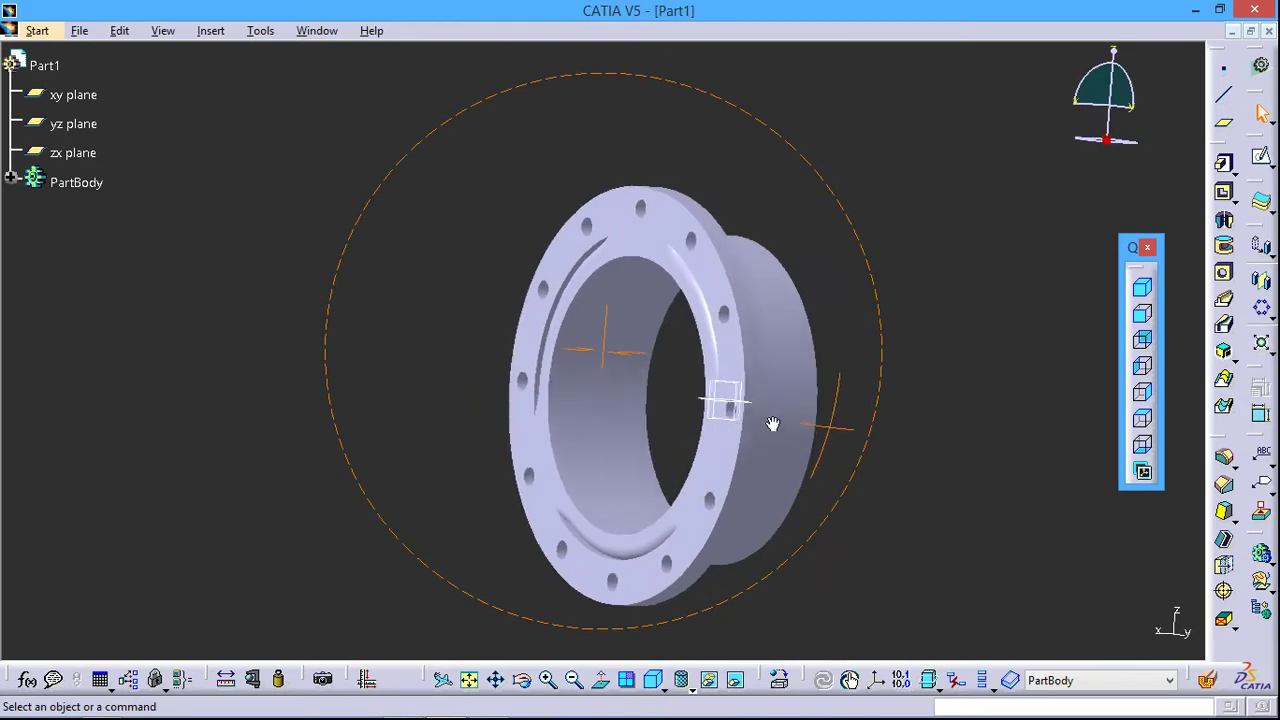
Fillet six more bore, flange and groove edges with a 2mm radius.
{"action": "left_click", "coordinate": [1224, 456]}
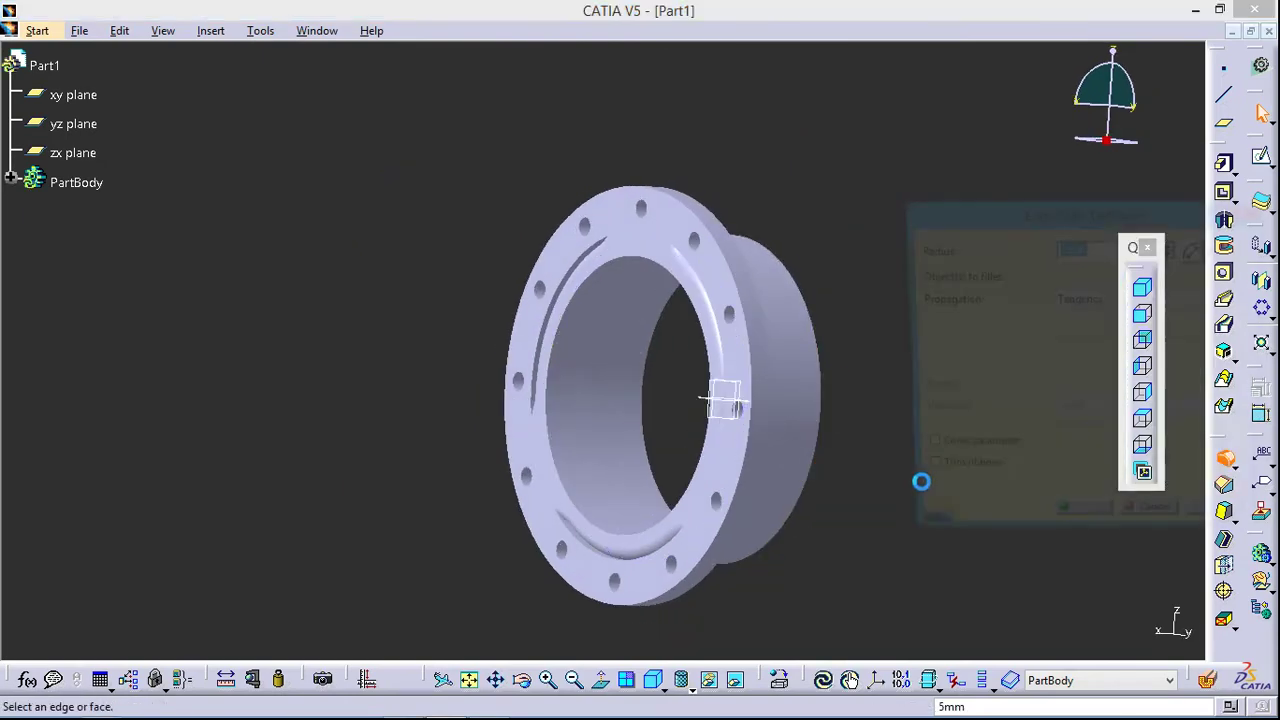
{"action": "left_click", "coordinate": [818, 470]}
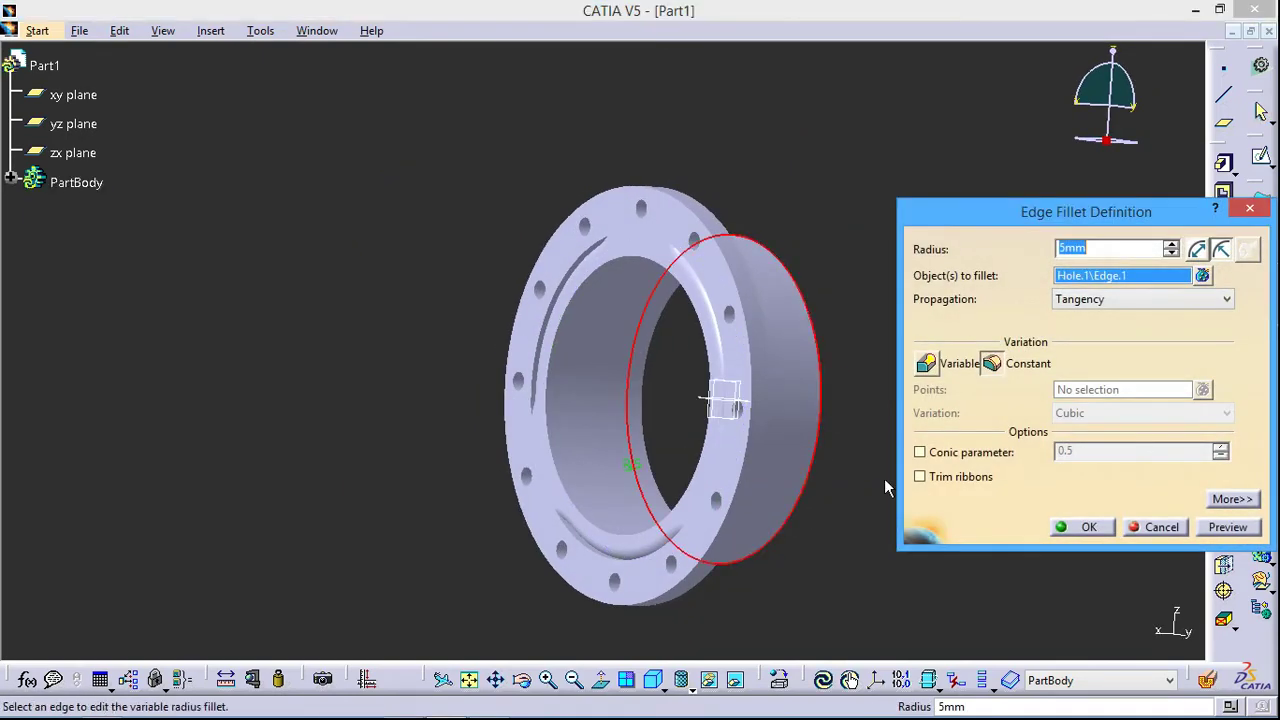
{"action": "left_click", "coordinate": [742, 486]}
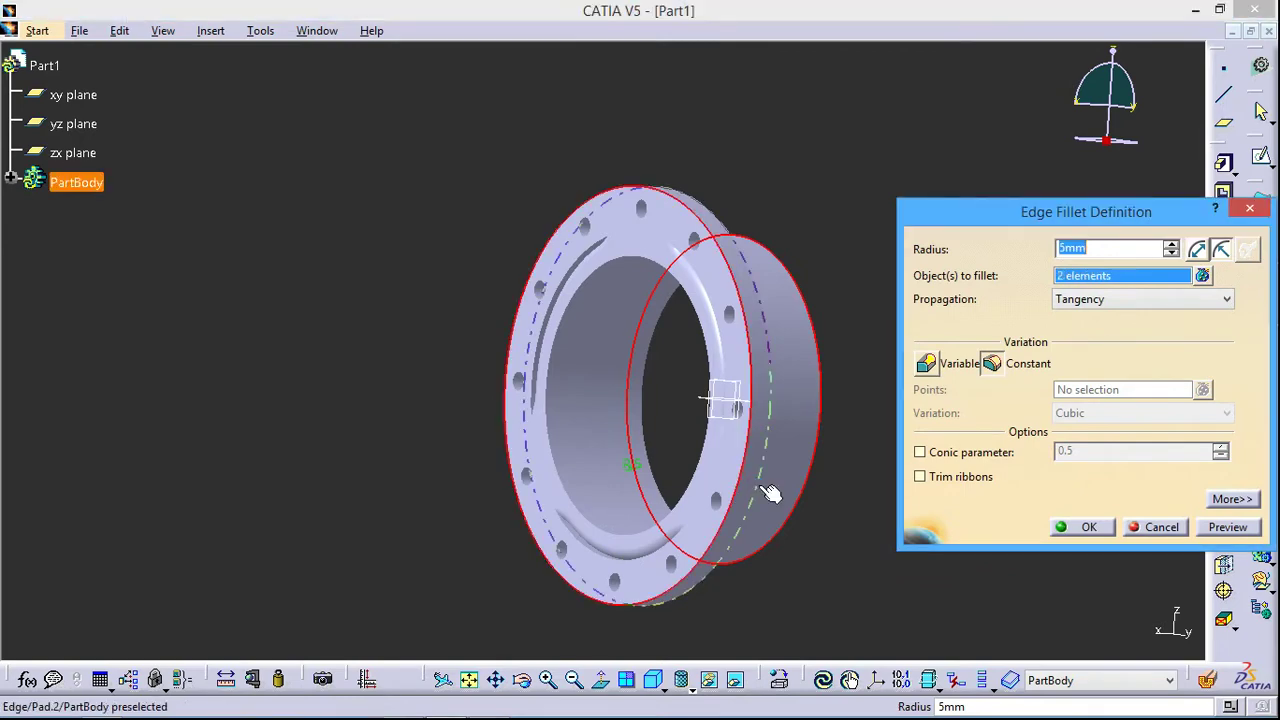
{"action": "left_click", "coordinate": [762, 490]}
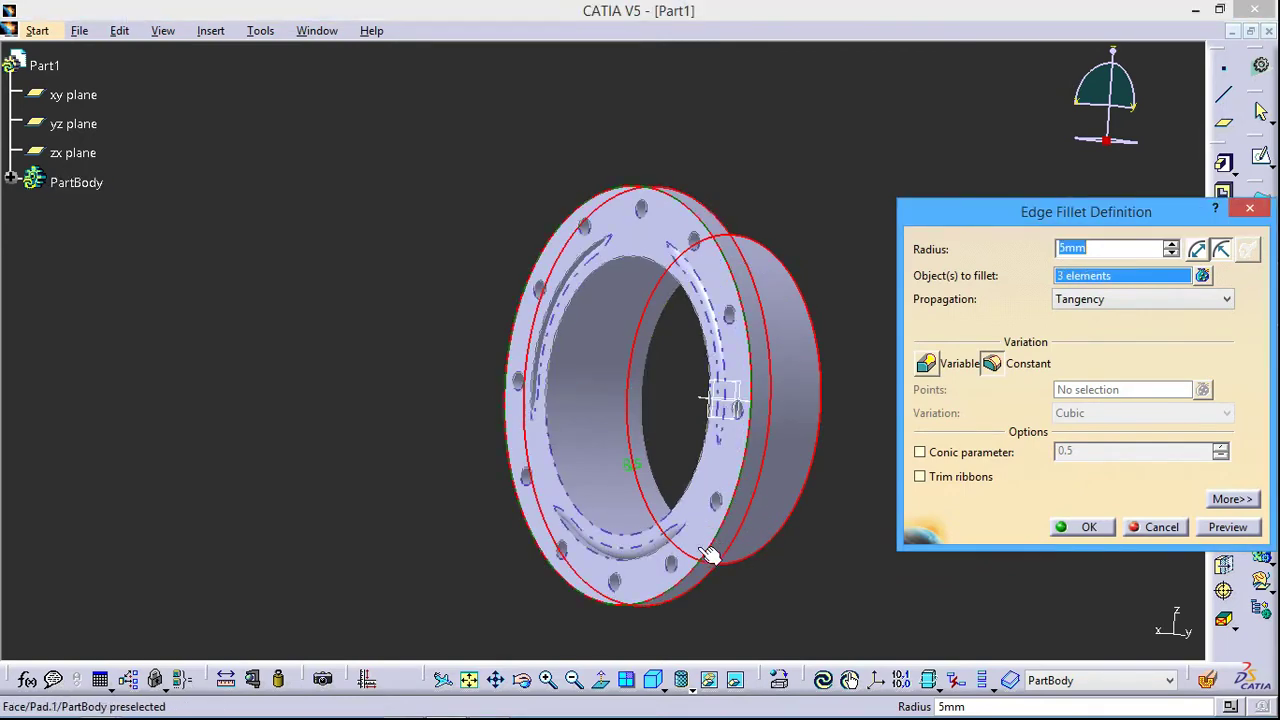
{"action": "left_click", "coordinate": [547, 305]}
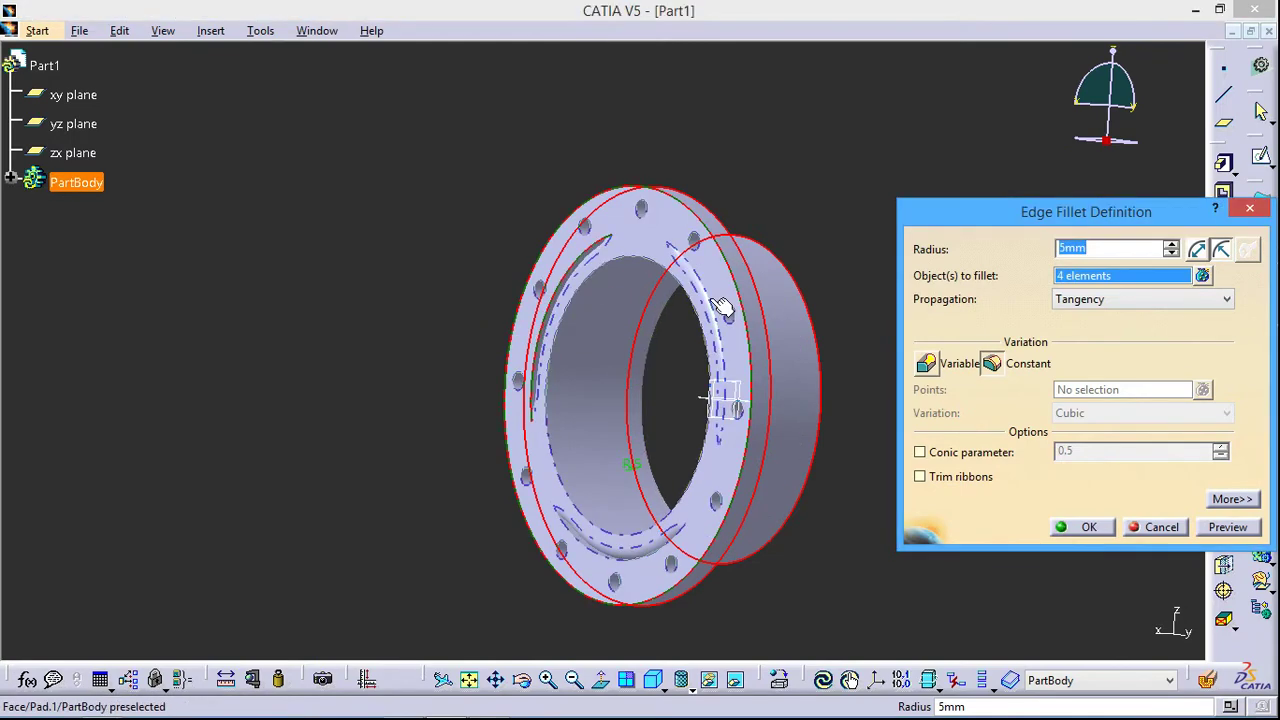
{"action": "left_click", "coordinate": [643, 565]}
{"action": "left_click", "coordinate": [1228, 527]}
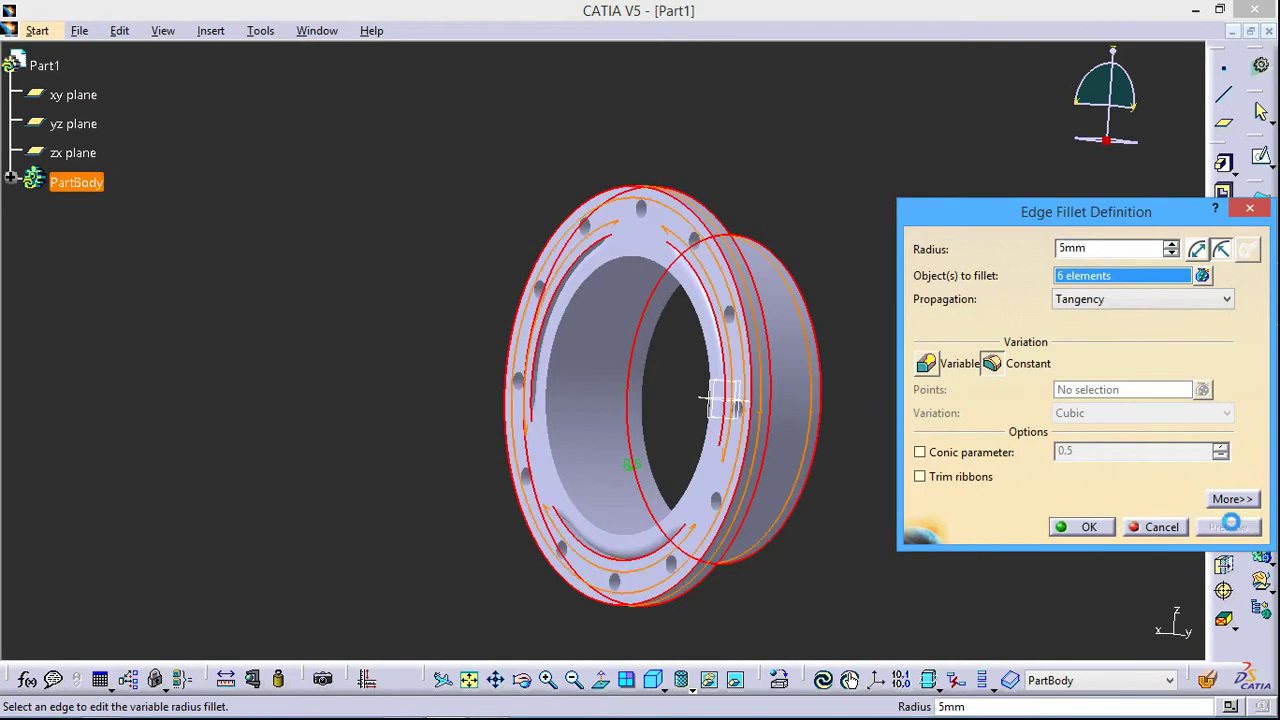
{"action": "double_click", "coordinate": [1100, 249]}
{"action": "type", "text": "2"}
{"action": "key", "text": "Return"}
{"action": "left_click", "coordinate": [1228, 527]}
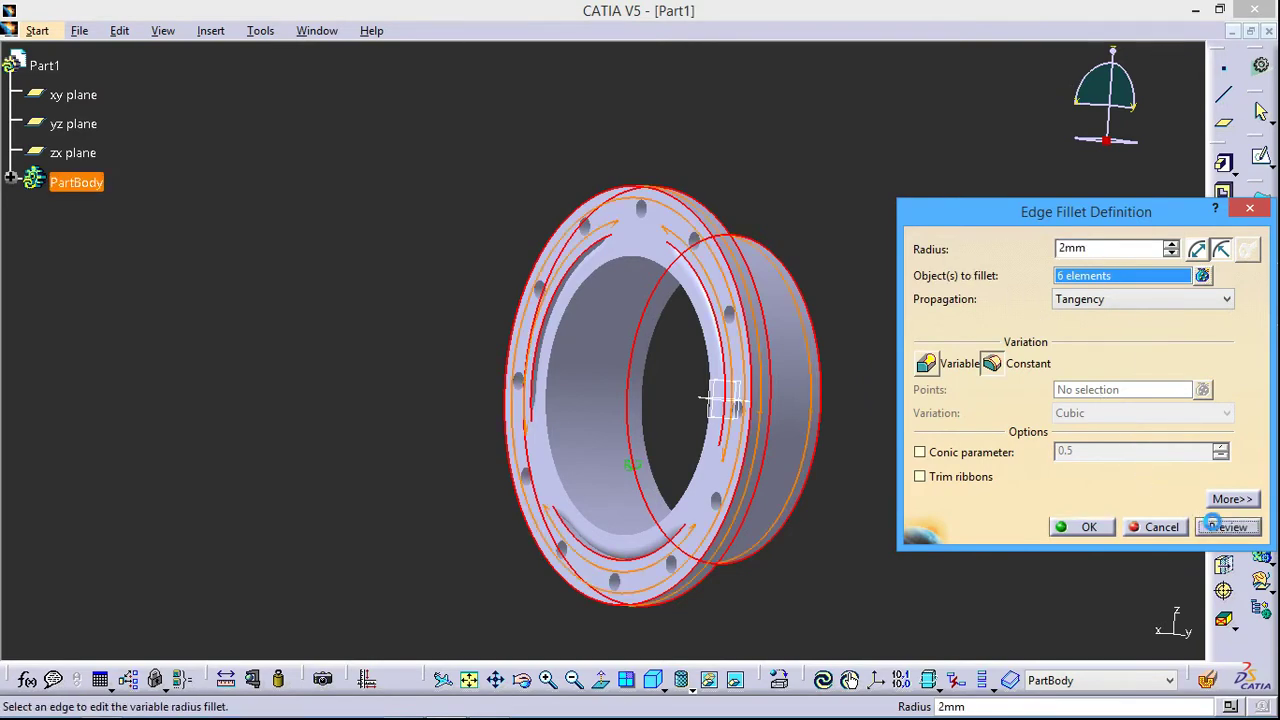
{"action": "left_click", "coordinate": [1085, 528]}
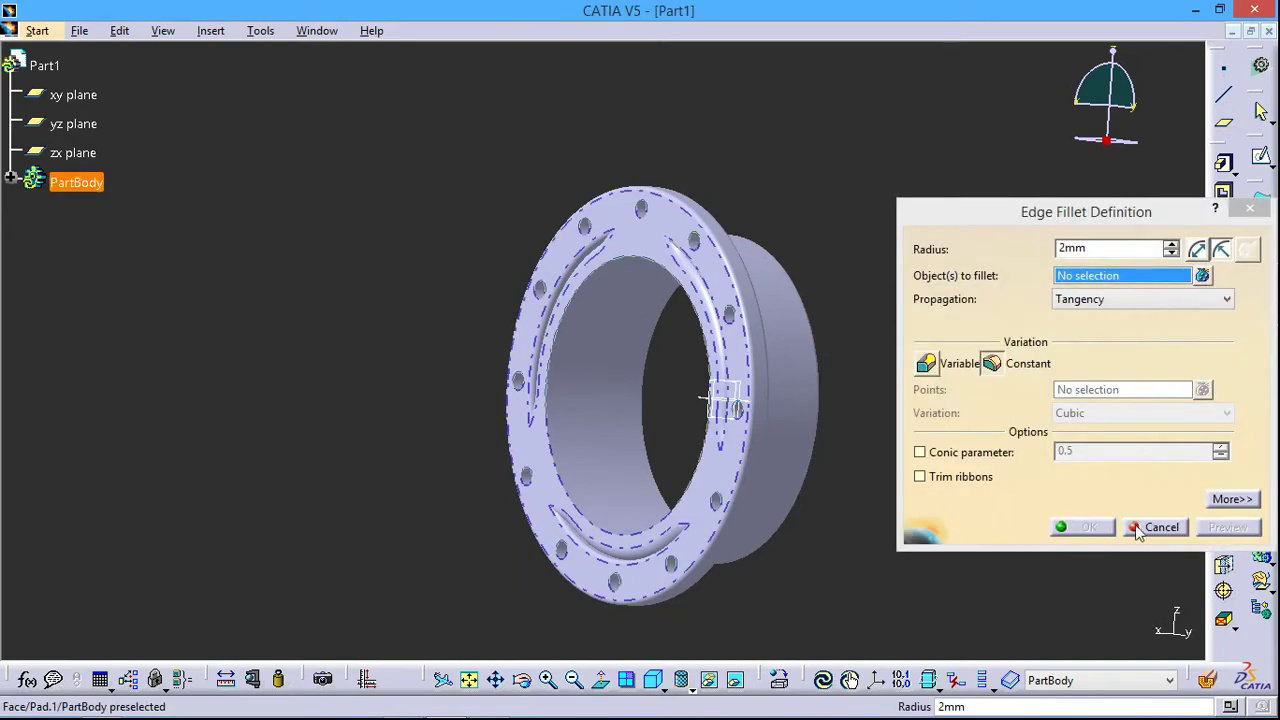
Cancel the empty fillet dialog and start a sketch on the flange's front face.
{"action": "left_click", "coordinate": [1137, 528]}
{"action": "mouse_move", "coordinate": [434, 477]}
{"action": "middle_mouse_down"}
{"action": "mouse_move", "coordinate": [709, 353]}
{"action": "mouse_move", "coordinate": [597, 409]}
{"action": "mouse_move", "coordinate": [580, 474]}
{"action": "middle_mouse_up"}
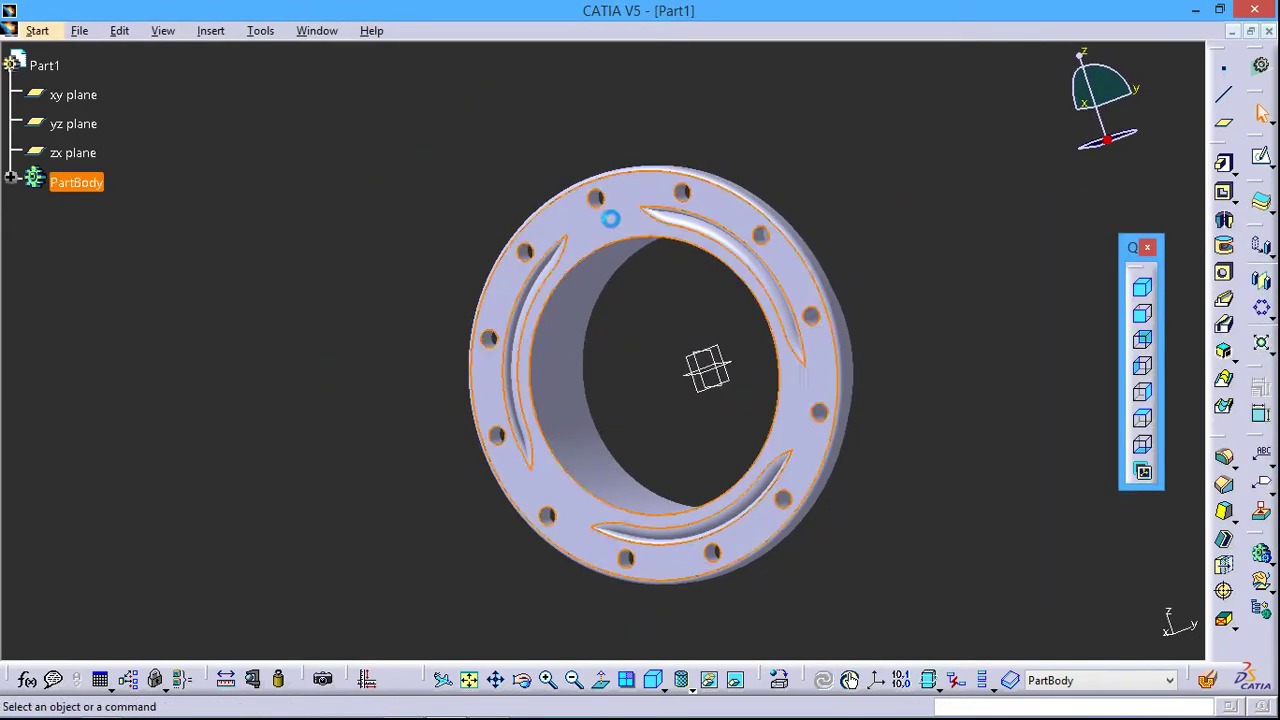
{"action": "left_click", "coordinate": [610, 218]}
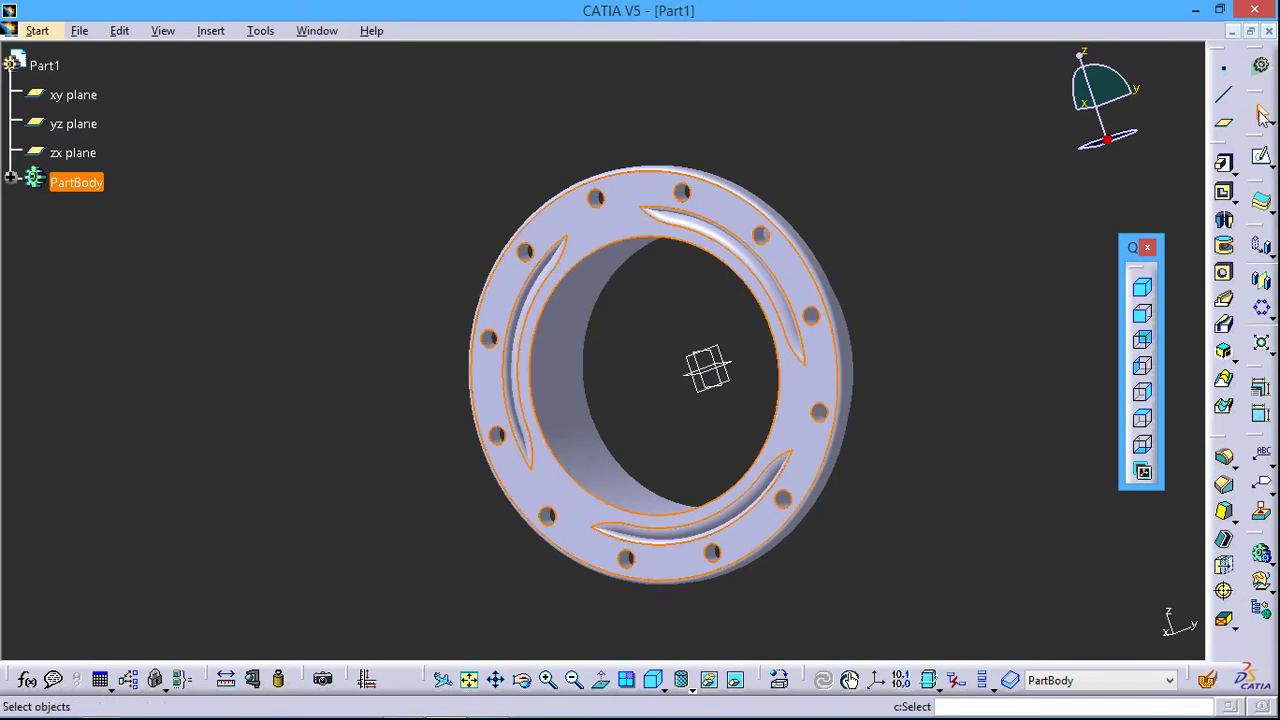
{"action": "left_click", "coordinate": [1261, 157]}
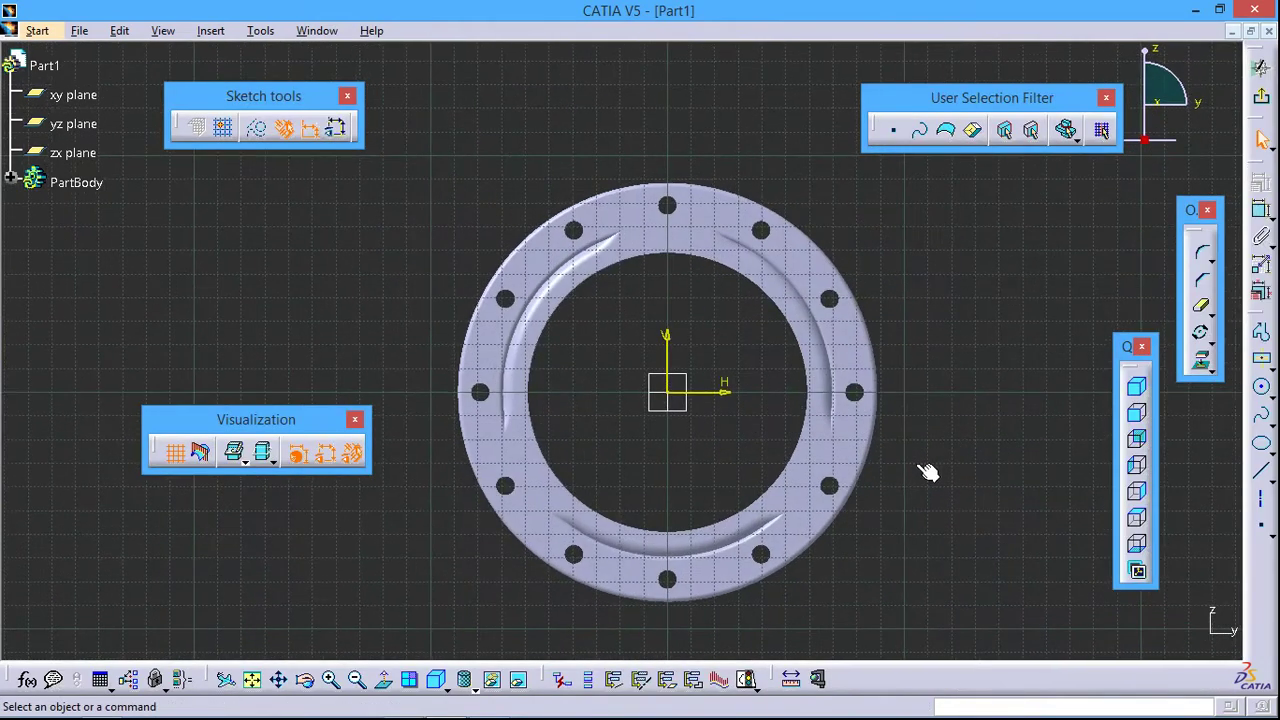
Draw a small centred rectangle on the vertical axis, straddling the bore's upper edge.
{"action": "mouse_move", "coordinate": [923, 477]}
{"action": "middle_mouse_down"}
{"action": "mouse_move", "coordinate": [934, 449]}
{"action": "mouse_move", "coordinate": [974, 423]}
{"action": "middle_mouse_up"}
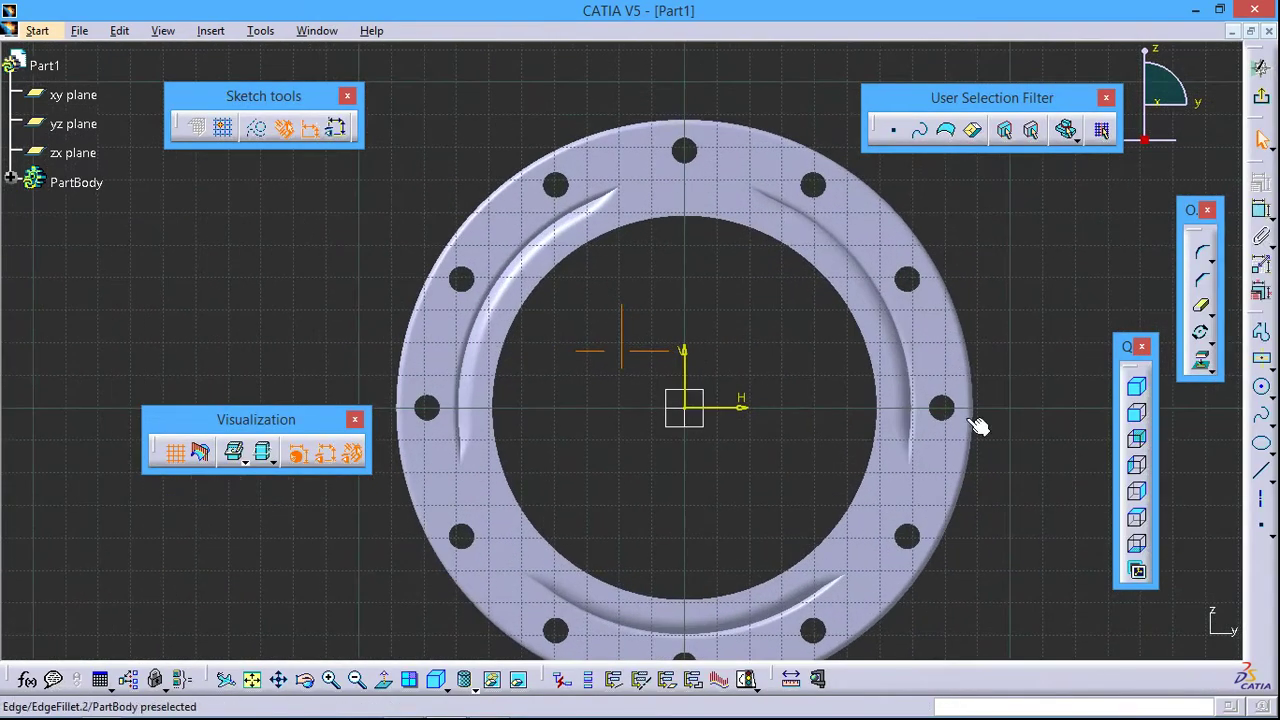
{"action": "left_click", "coordinate": [1262, 360]}
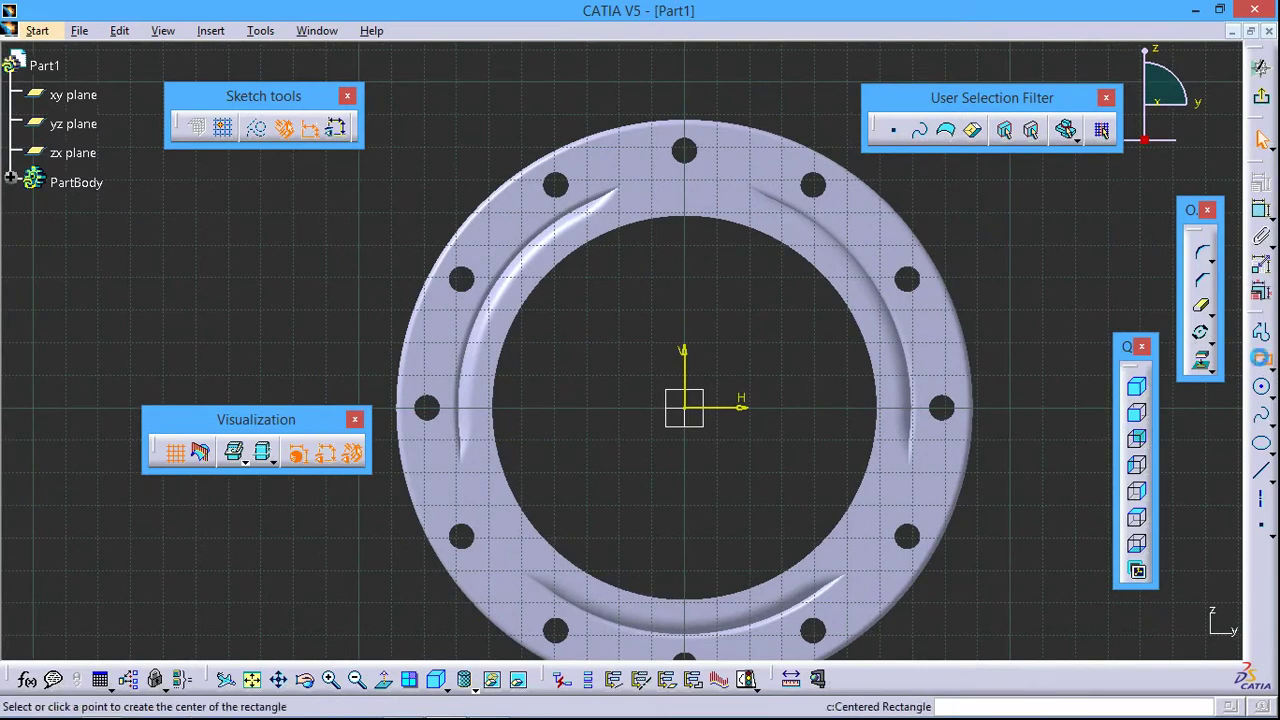
{"action": "left_click", "coordinate": [691, 200]}
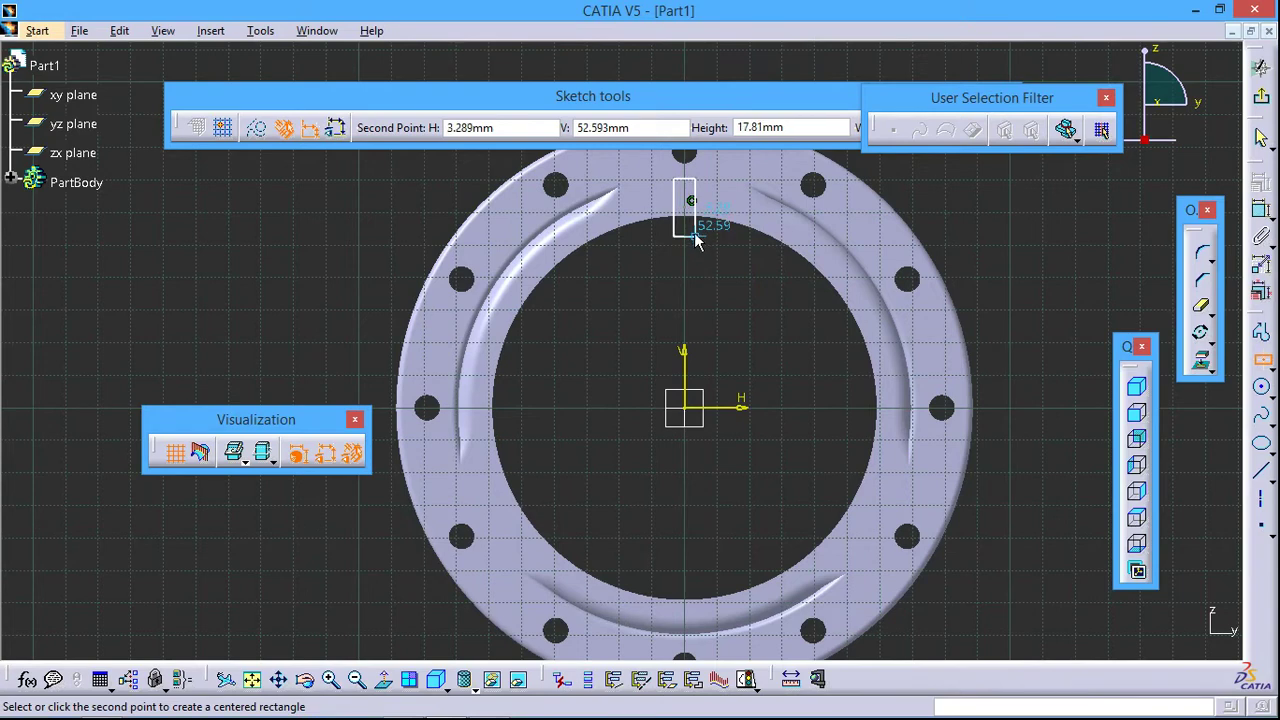
{"action": "left_click", "coordinate": [693, 234]}
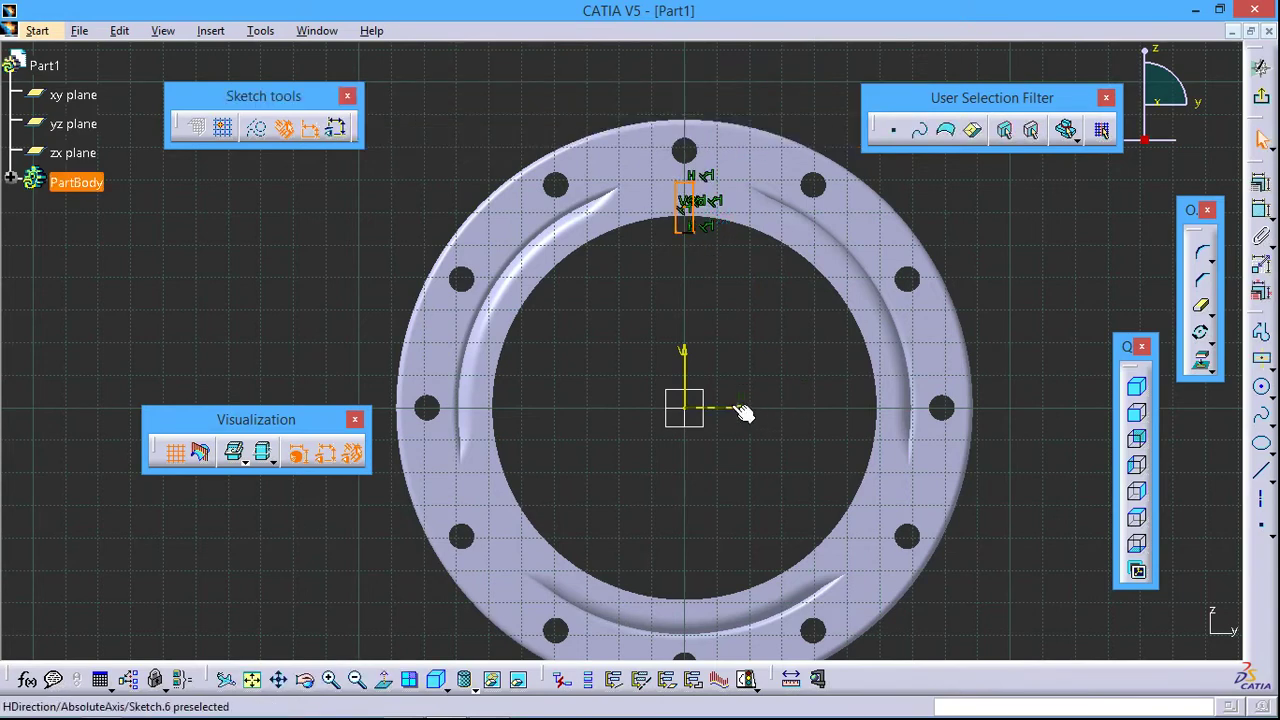
{"action": "scroll", "coordinate": [731, 412], "scroll_direction": "up", "scroll_amount": 3}
{"action": "middle_click_drag", "start_coordinate": [777, 300], "coordinate": [630, 560]}
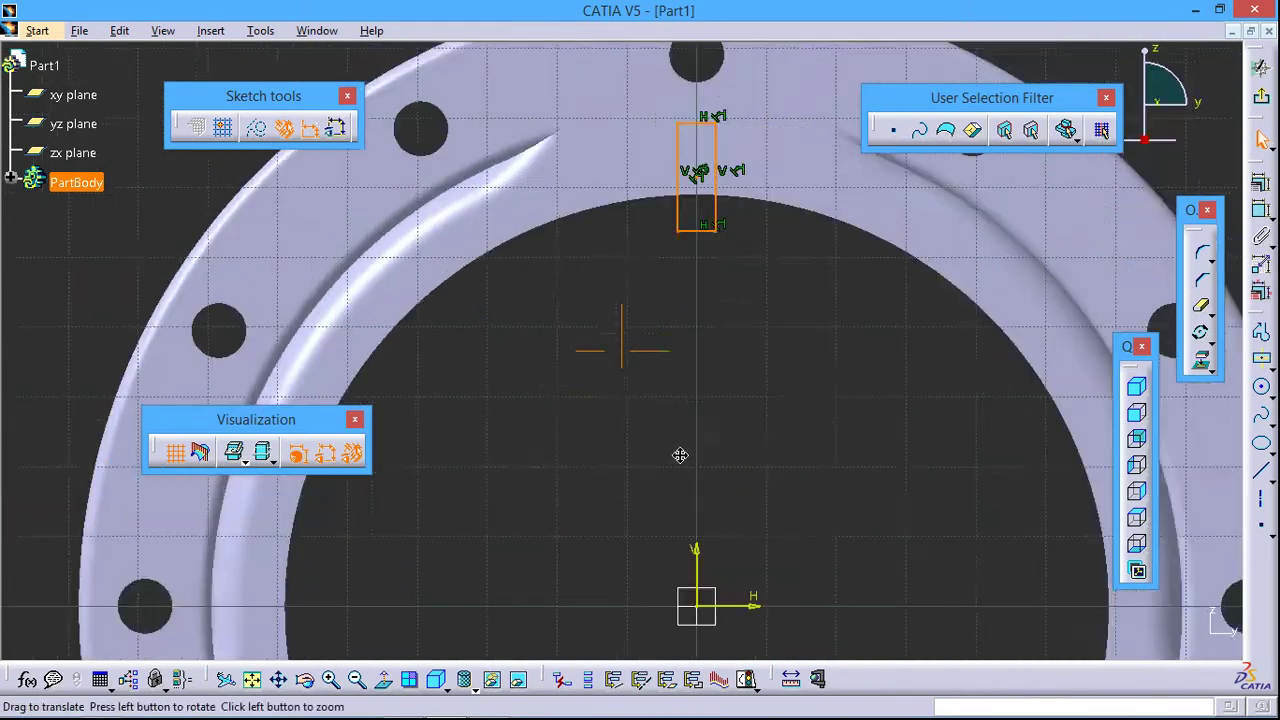
{"action": "left_click", "coordinate": [1062, 208]}
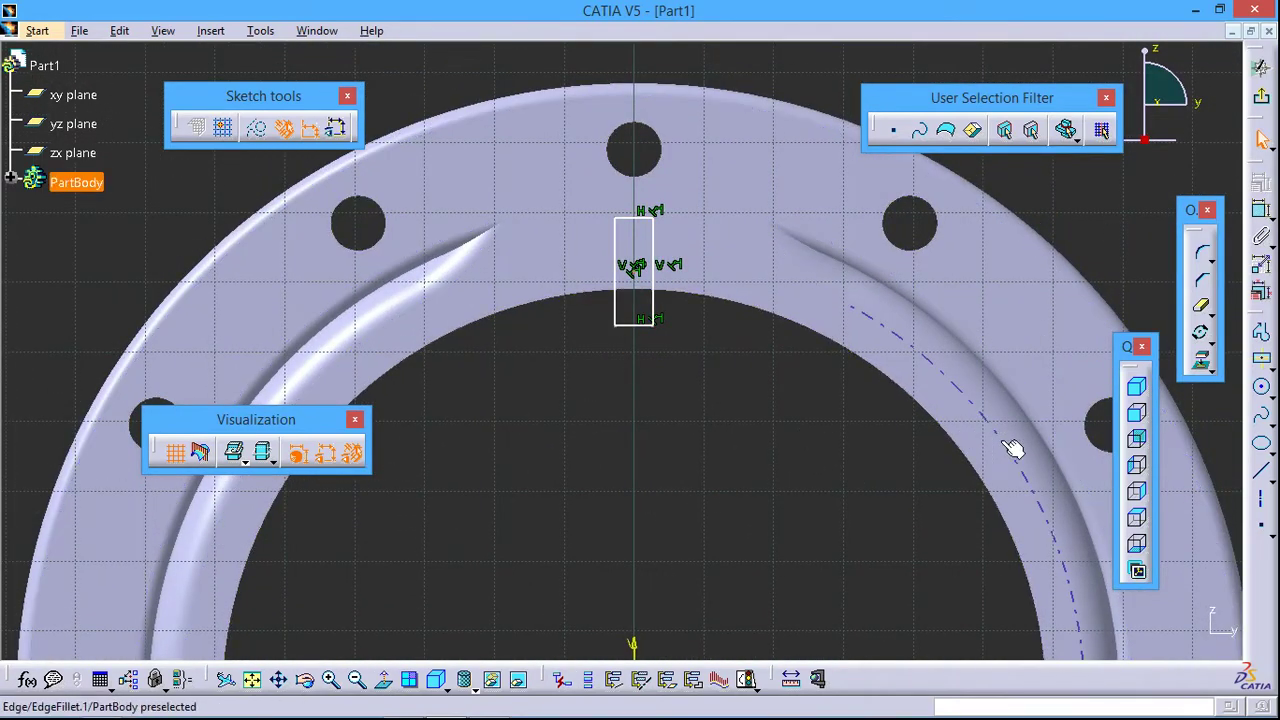
Draw a two-point circle and constrain it coincident with the bore edge.
{"action": "left_click", "coordinate": [1262, 390]}
{"action": "left_click", "coordinate": [569, 449]}
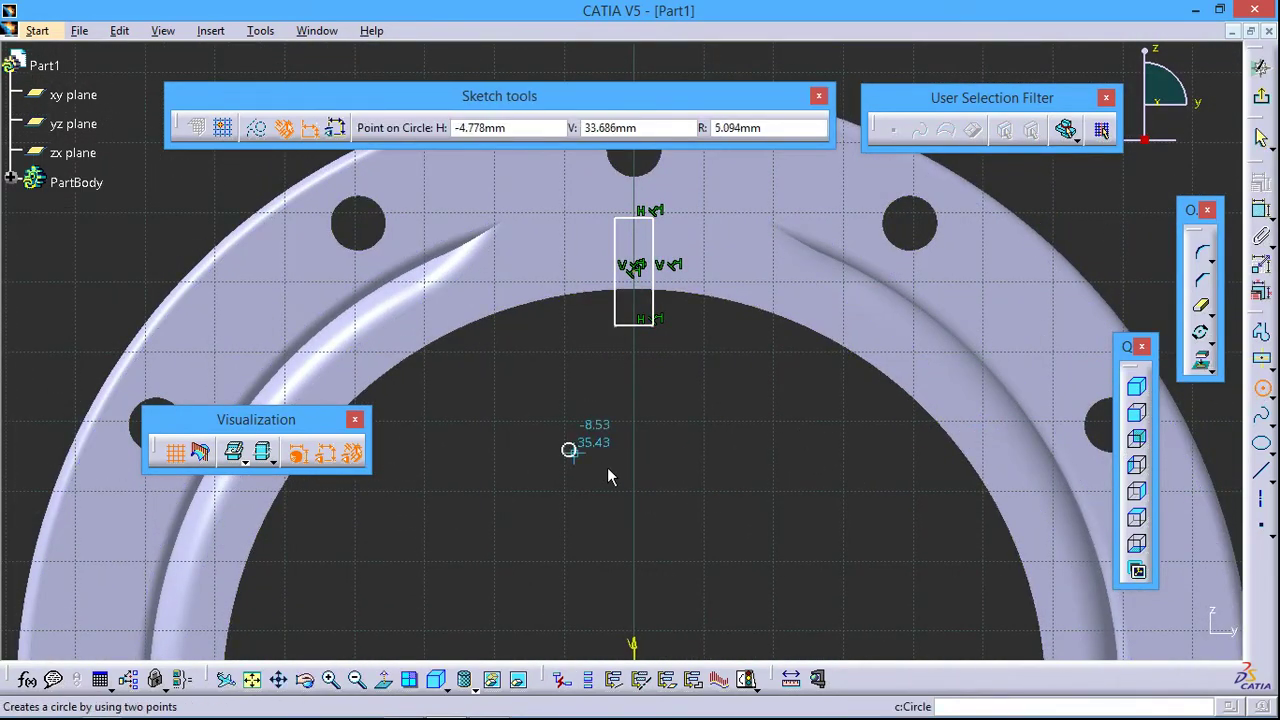
{"action": "left_click", "coordinate": [619, 470]}
{"action": "left_click", "coordinate": [1261, 209]}
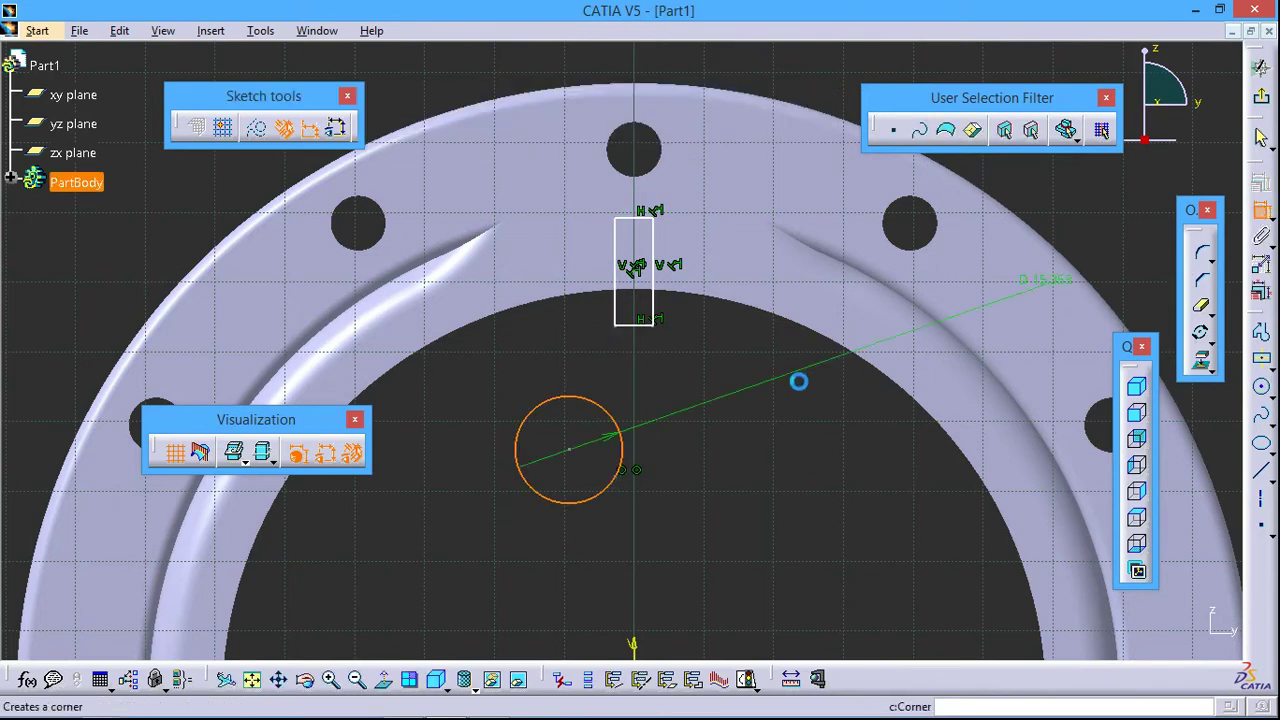
{"action": "left_click", "coordinate": [909, 396]}
{"action": "right_click", "coordinate": [894, 458]}
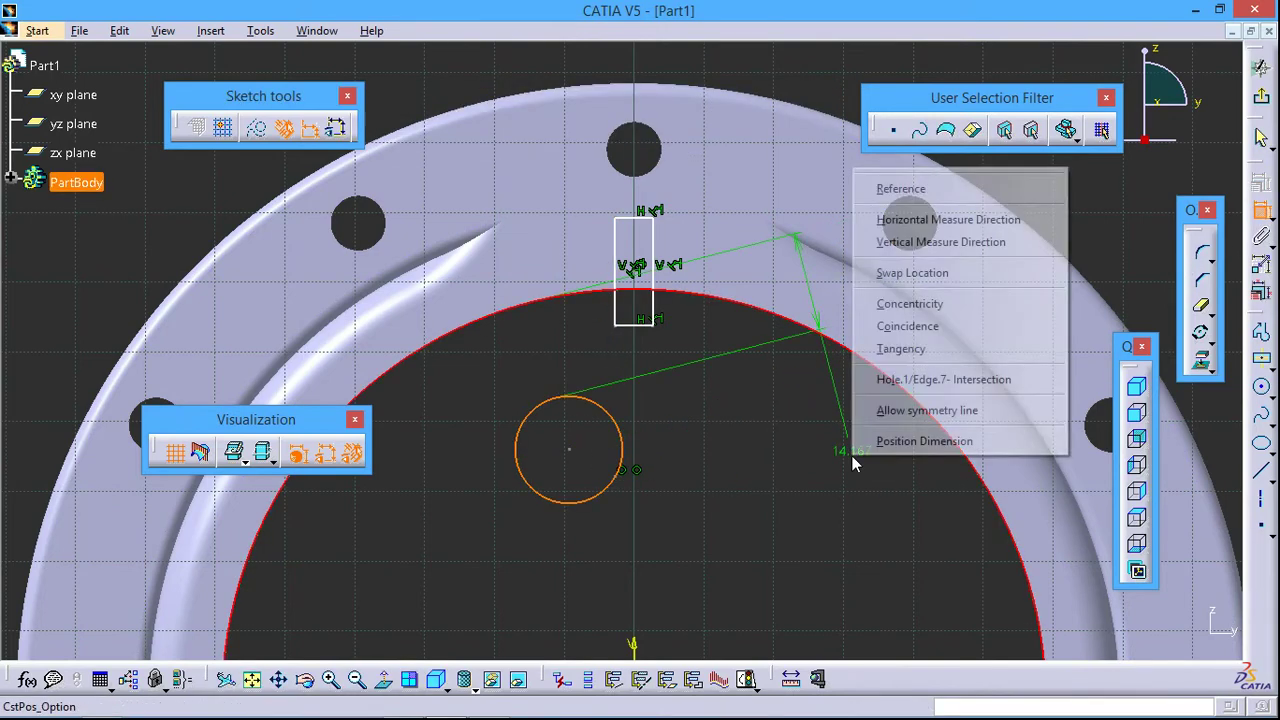
{"action": "left_click", "coordinate": [912, 327]}
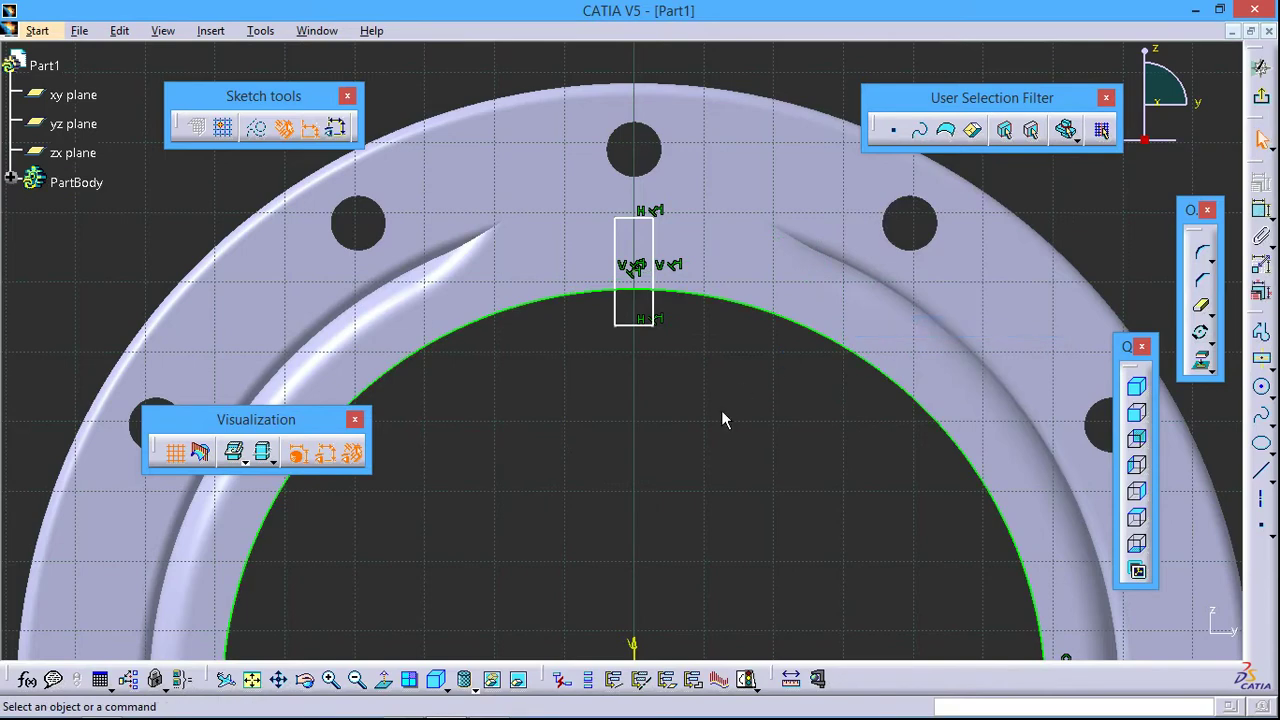
Quick Trim the rectangle's upper part and the circle so a short arc closes the profile.
{"action": "middle_click_drag", "start_coordinate": [651, 403], "coordinate": [675, 453]}
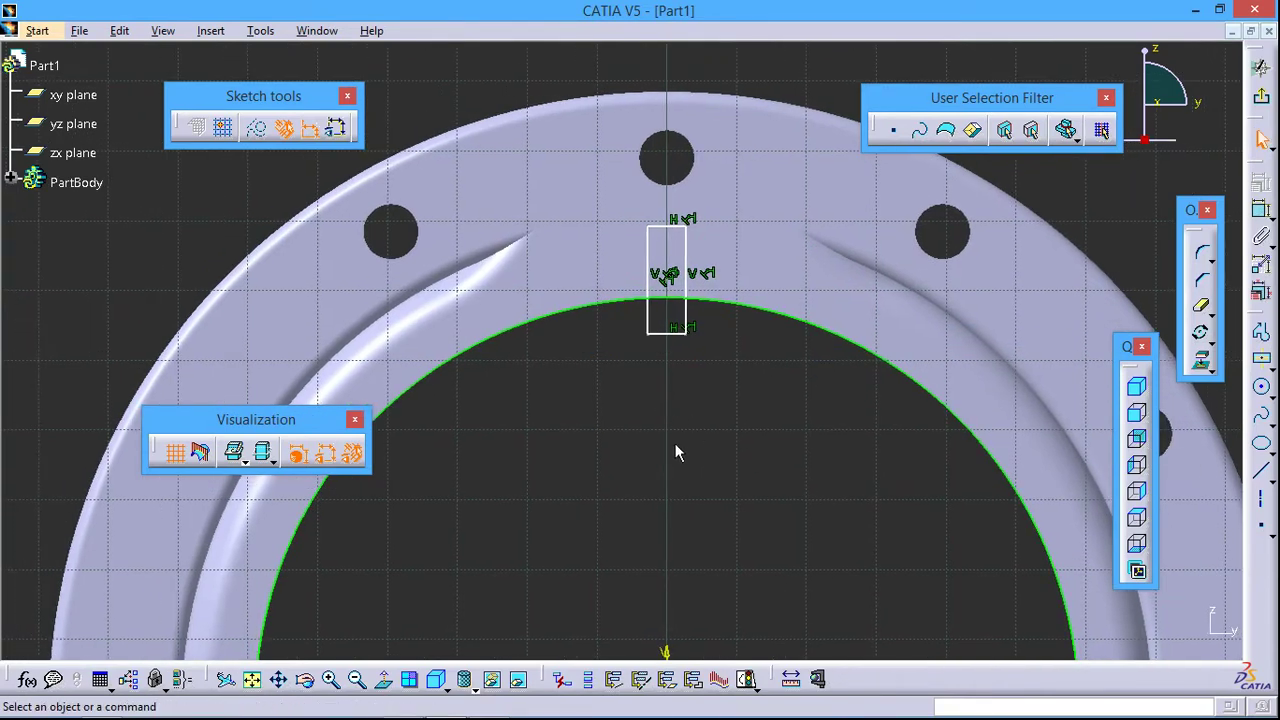
{"action": "left_click", "coordinate": [1201, 306]}
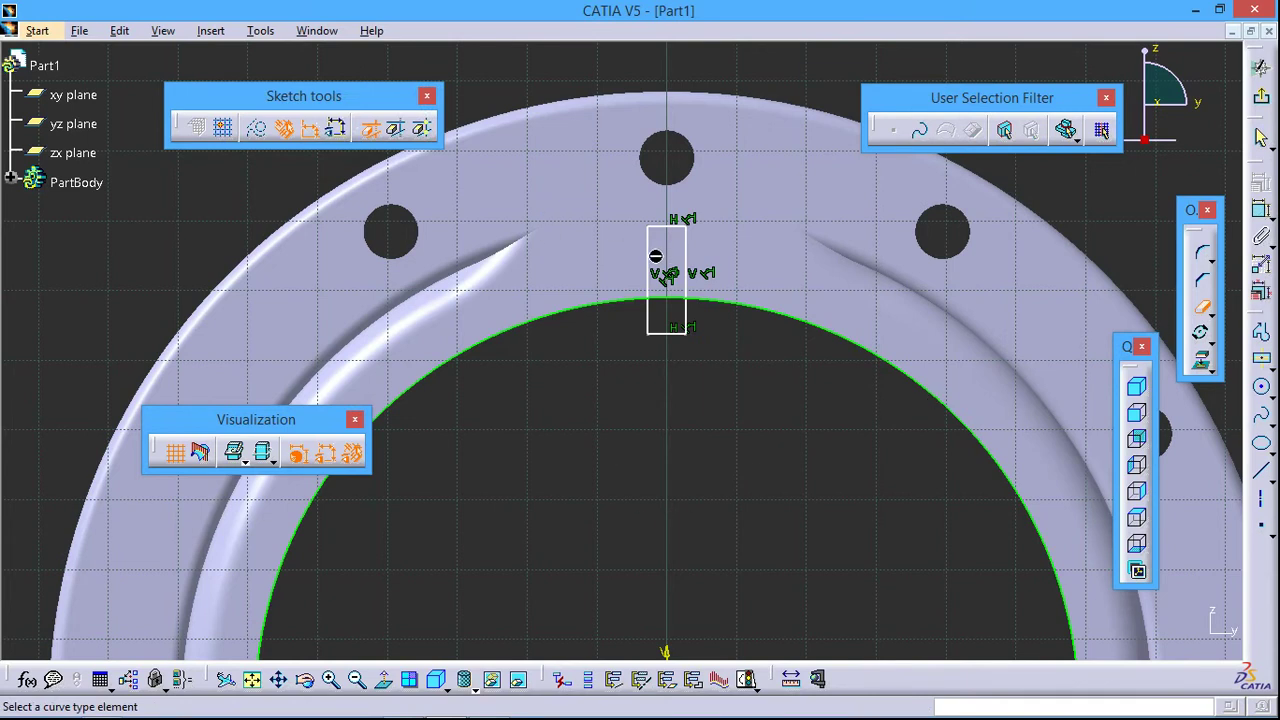
{"action": "left_click", "coordinate": [649, 262]}
{"action": "left_click", "coordinate": [667, 228]}
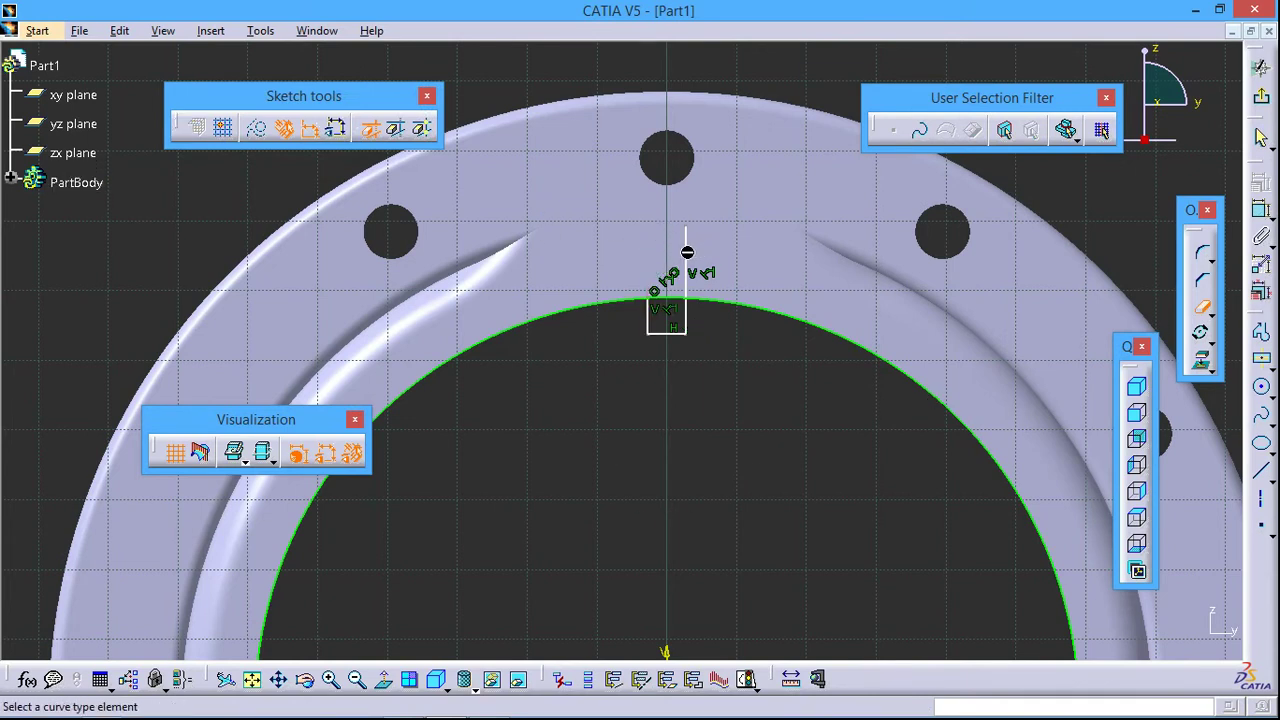
{"action": "left_click", "coordinate": [687, 252]}
{"action": "left_click", "coordinate": [795, 317]}
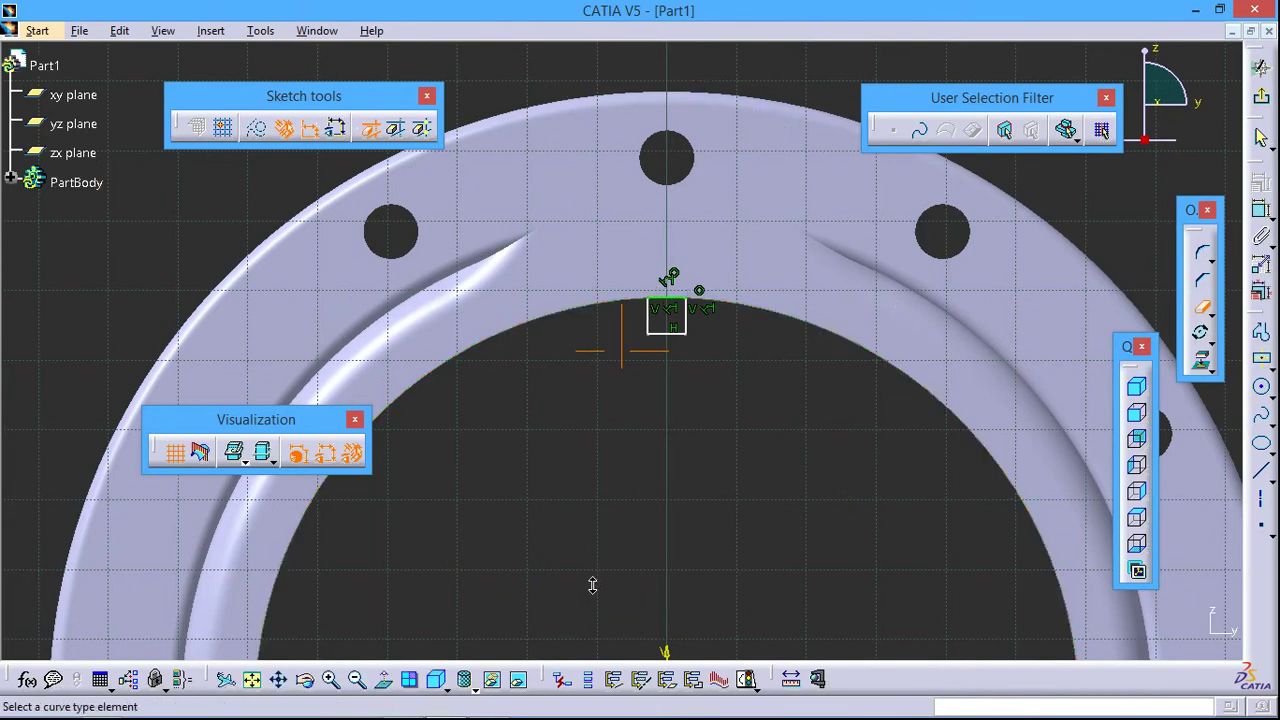
{"action": "middle_click_drag", "start_coordinate": [590, 587], "coordinate": [665, 527]}
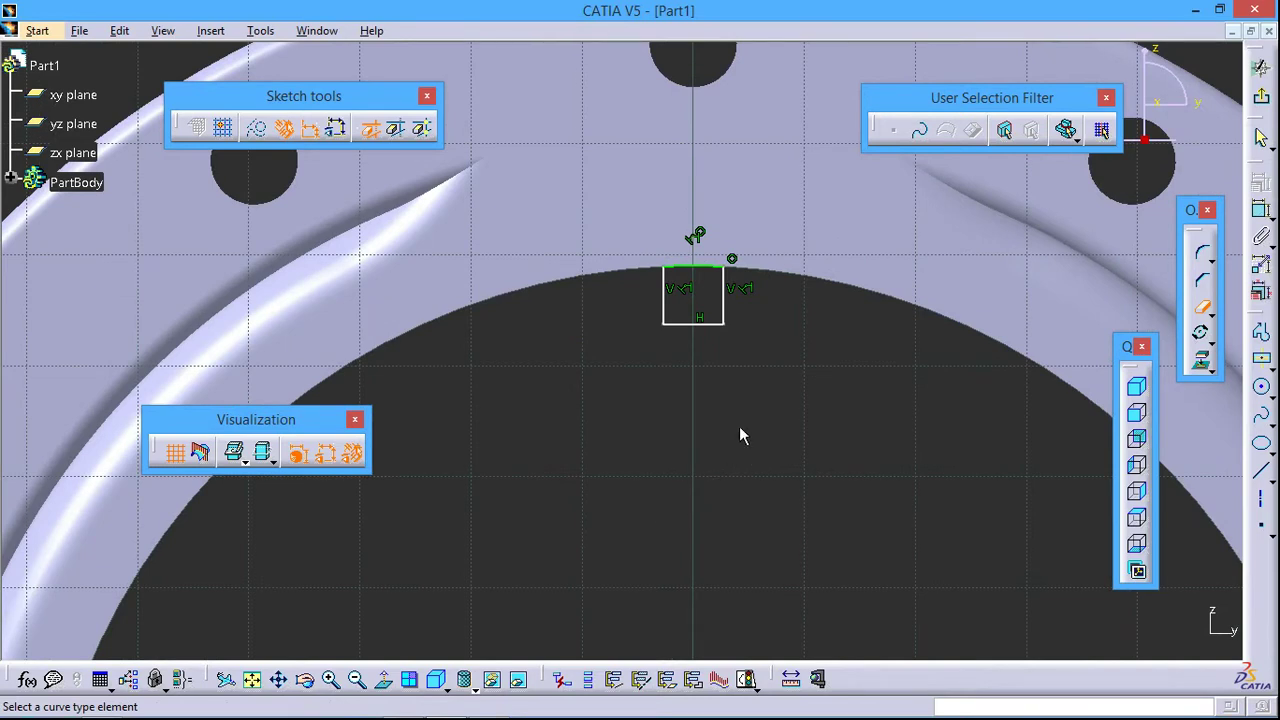
Draw a short horizontal line just below the rectangle, cancelling an attempted length dimension.
{"action": "left_click", "coordinate": [1264, 478]}
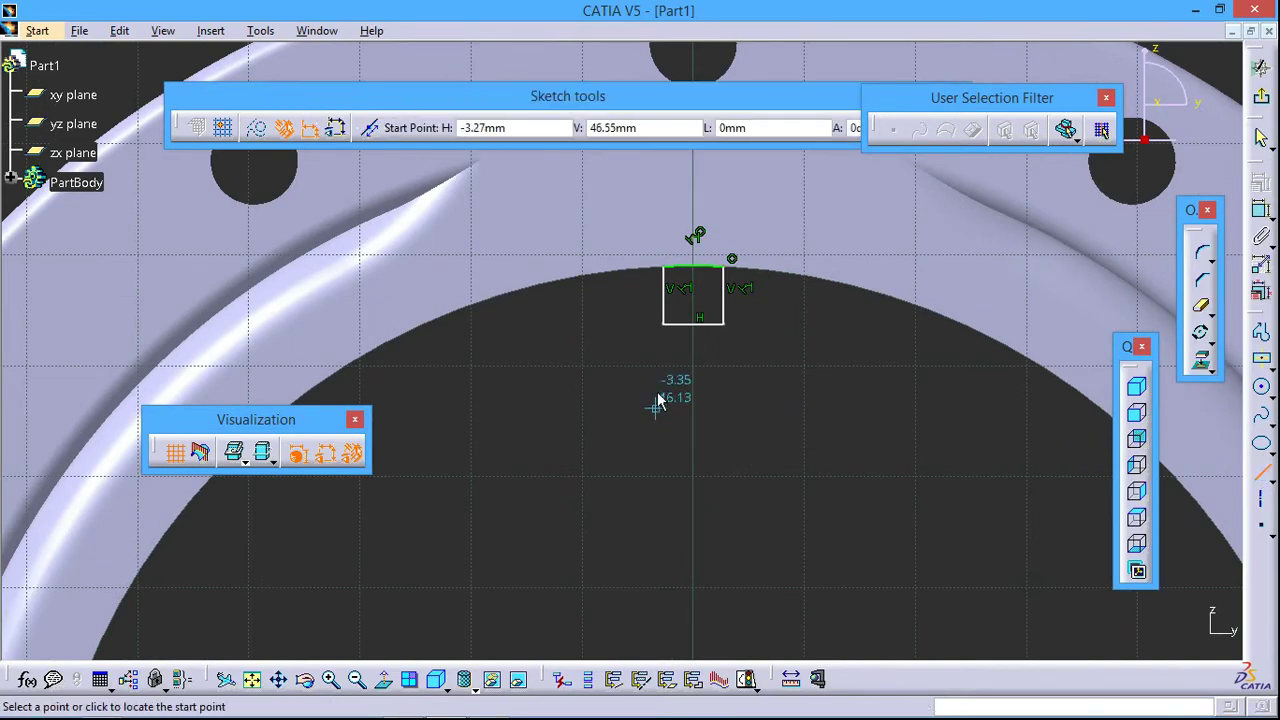
{"action": "left_click", "coordinate": [698, 345]}
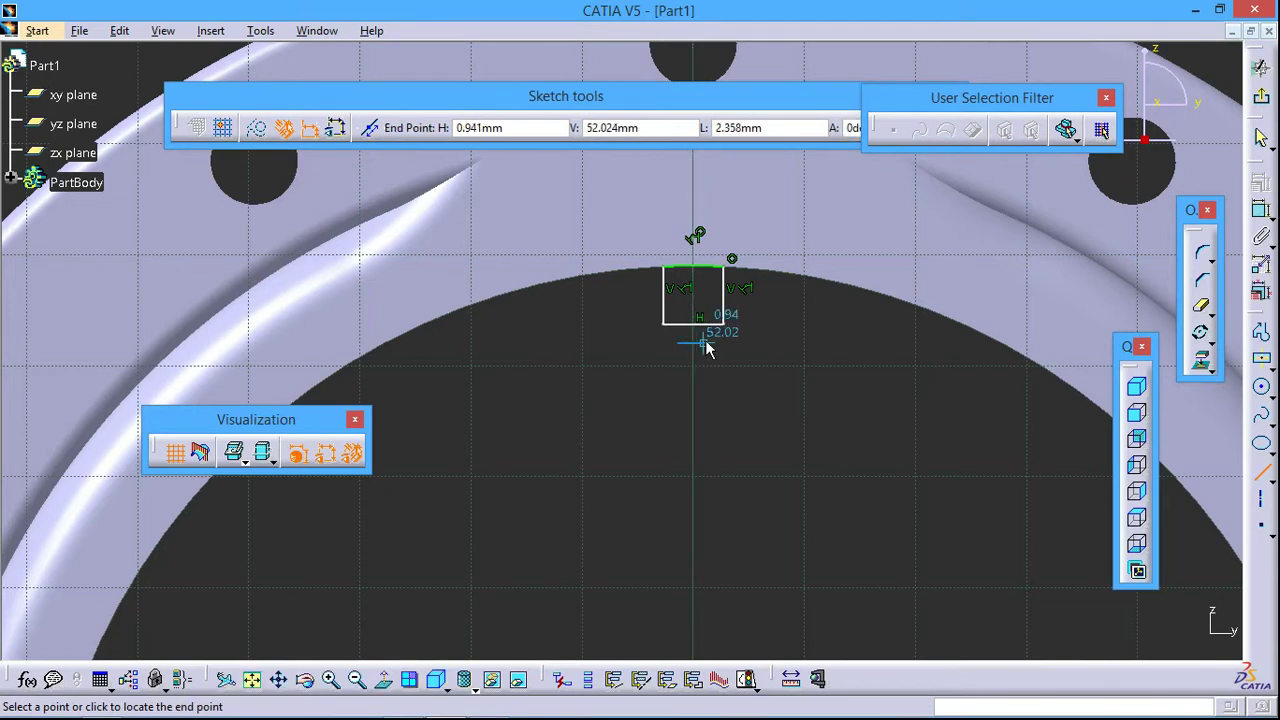
{"action": "left_click", "coordinate": [705, 345]}
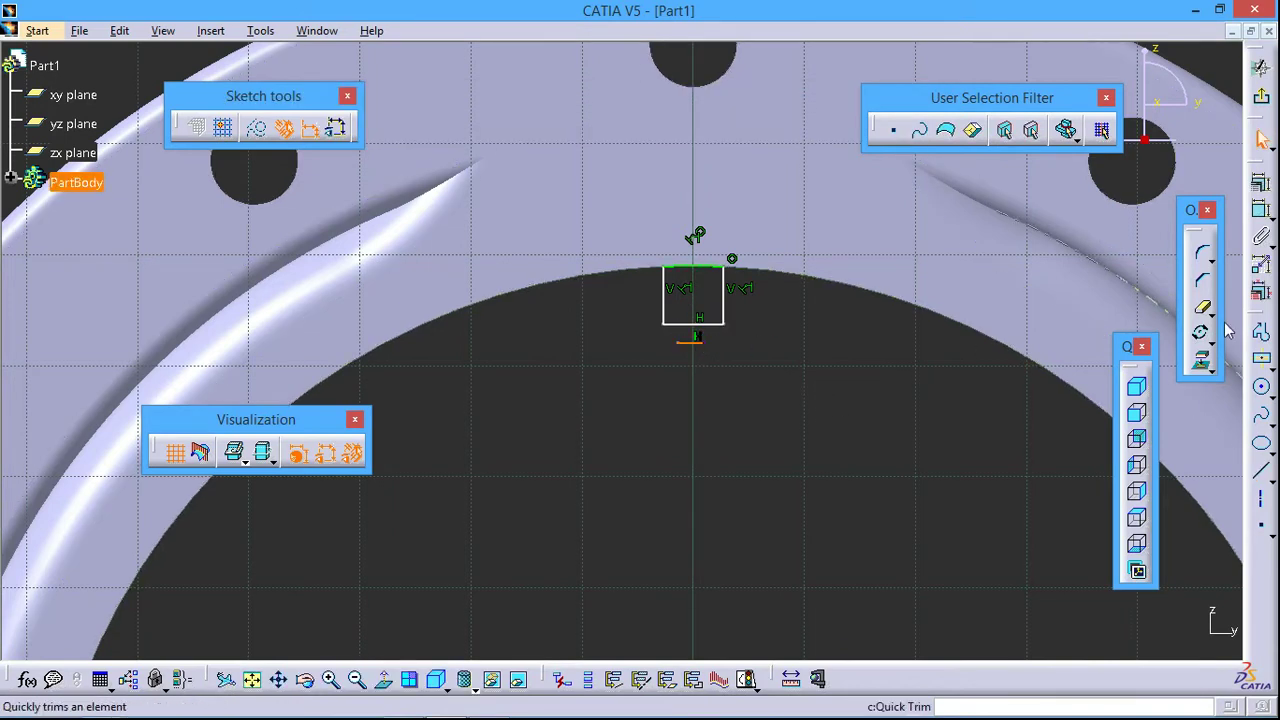
{"action": "left_click", "coordinate": [1261, 210]}
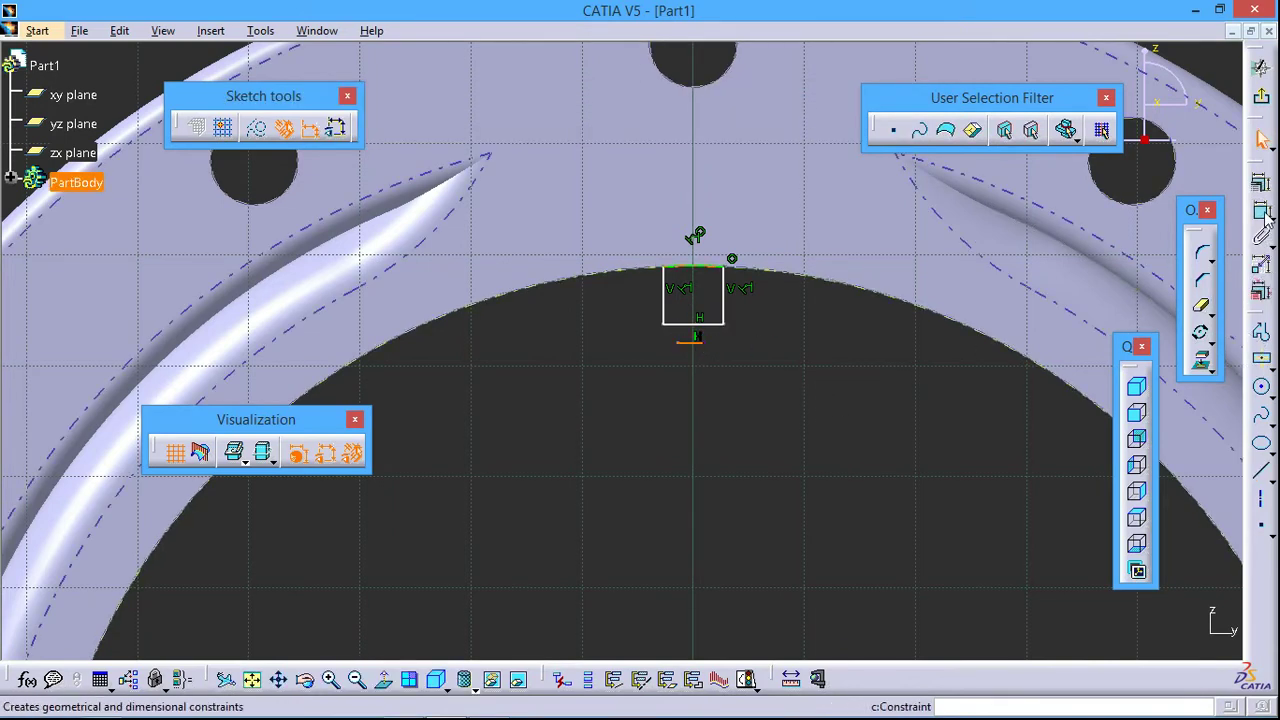
{"action": "middle_click_drag", "start_coordinate": [684, 420], "coordinate": [702, 422]}
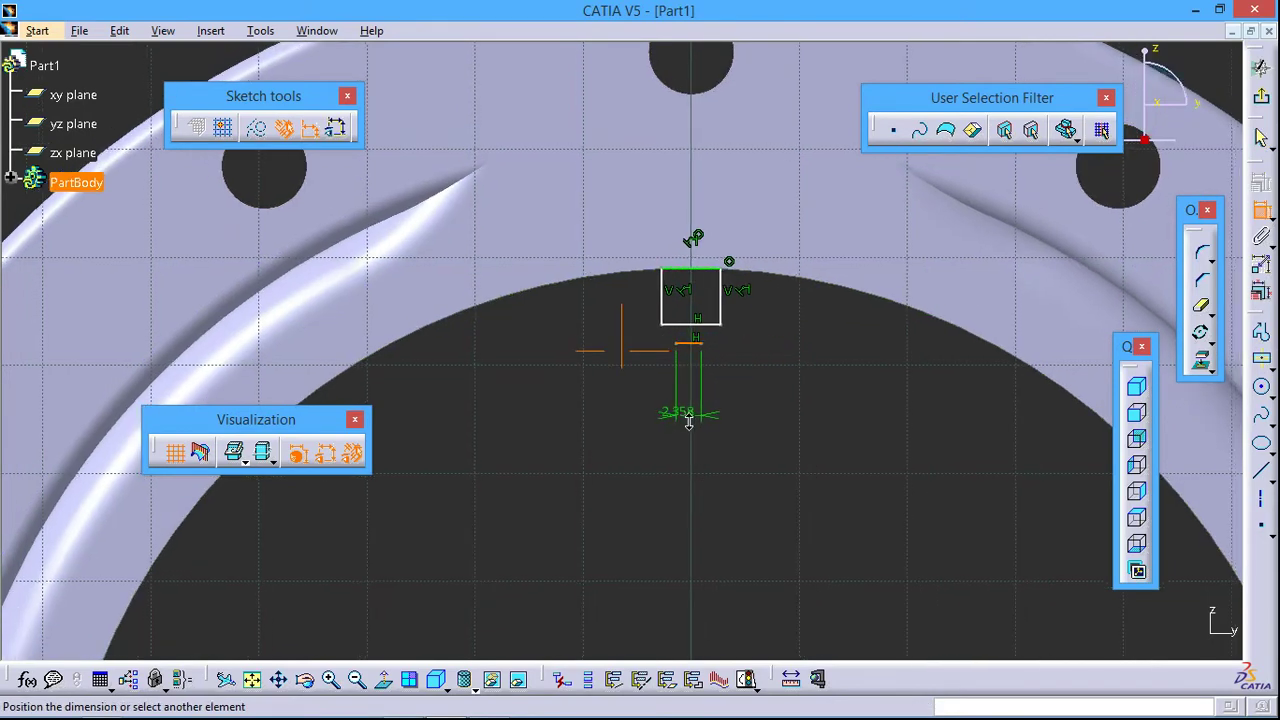
{"action": "right_click", "coordinate": [752, 420]}
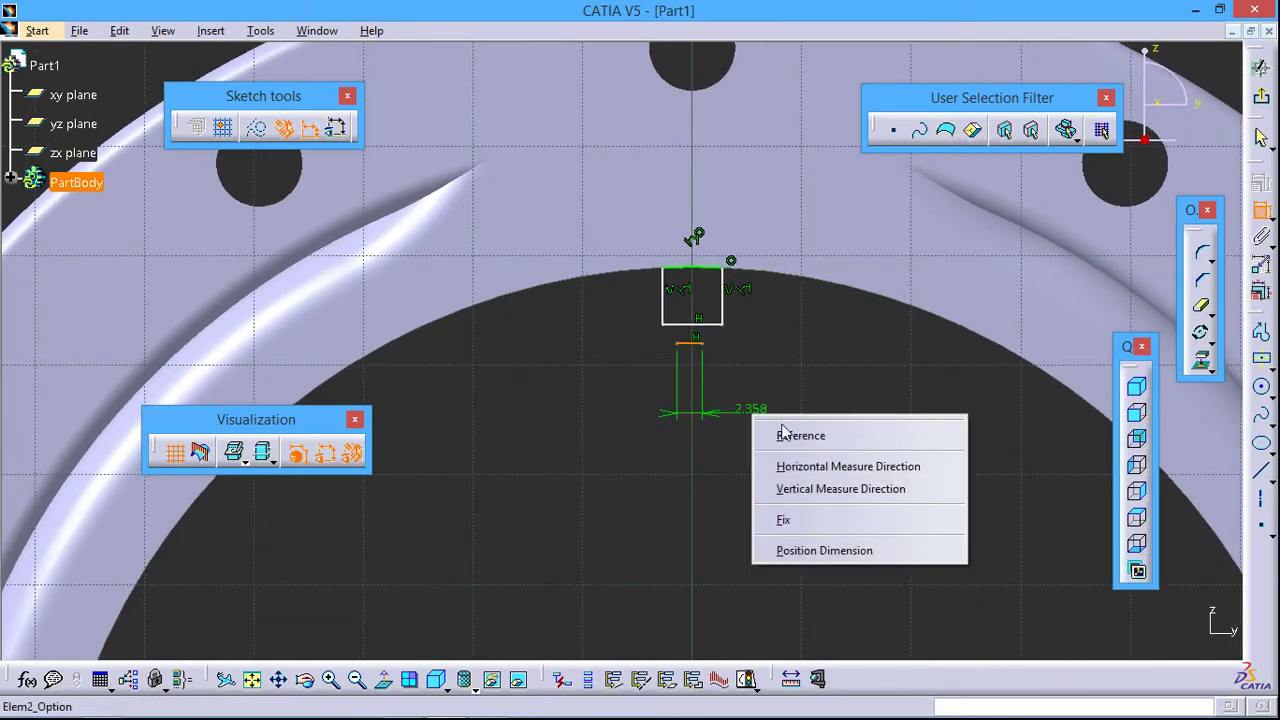
{"action": "left_click", "coordinate": [772, 450]}
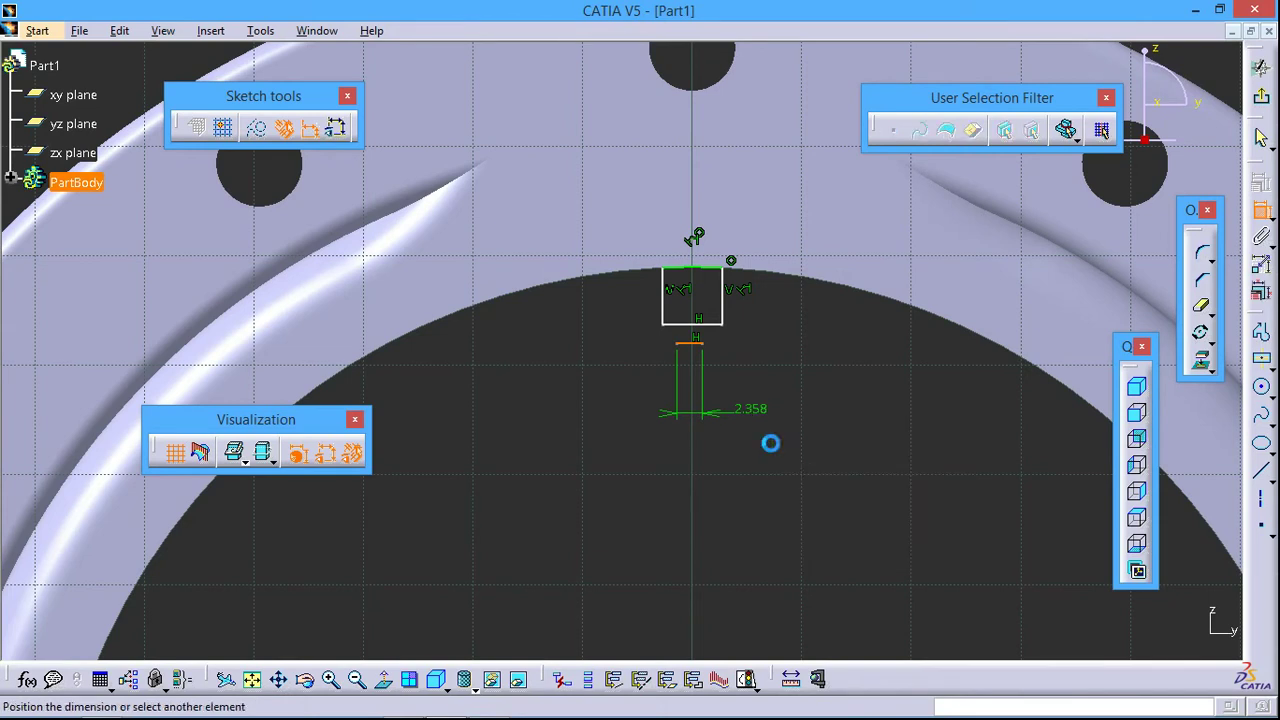
{"action": "key", "text": "Escape"}
Constrain the short line symmetric about the vertical sketch axis.
{"action": "left_click", "coordinate": [690, 350]}
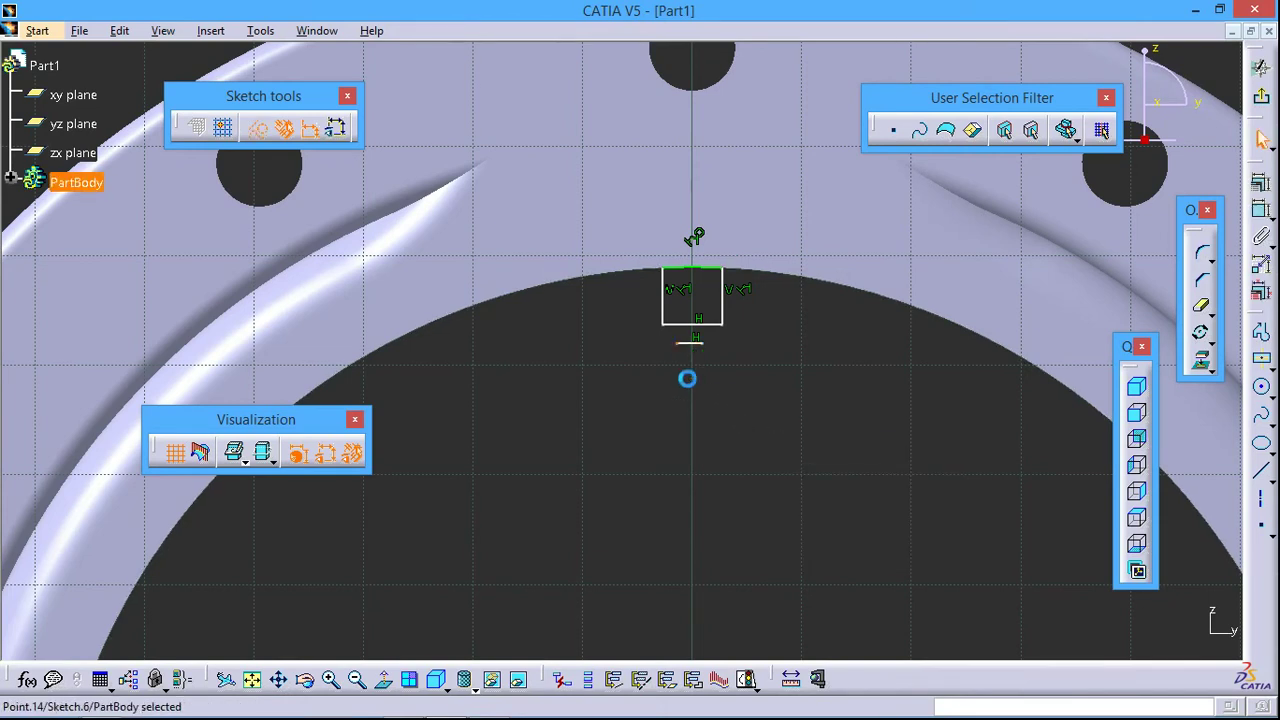
{"action": "left_click", "coordinate": [1261, 210]}
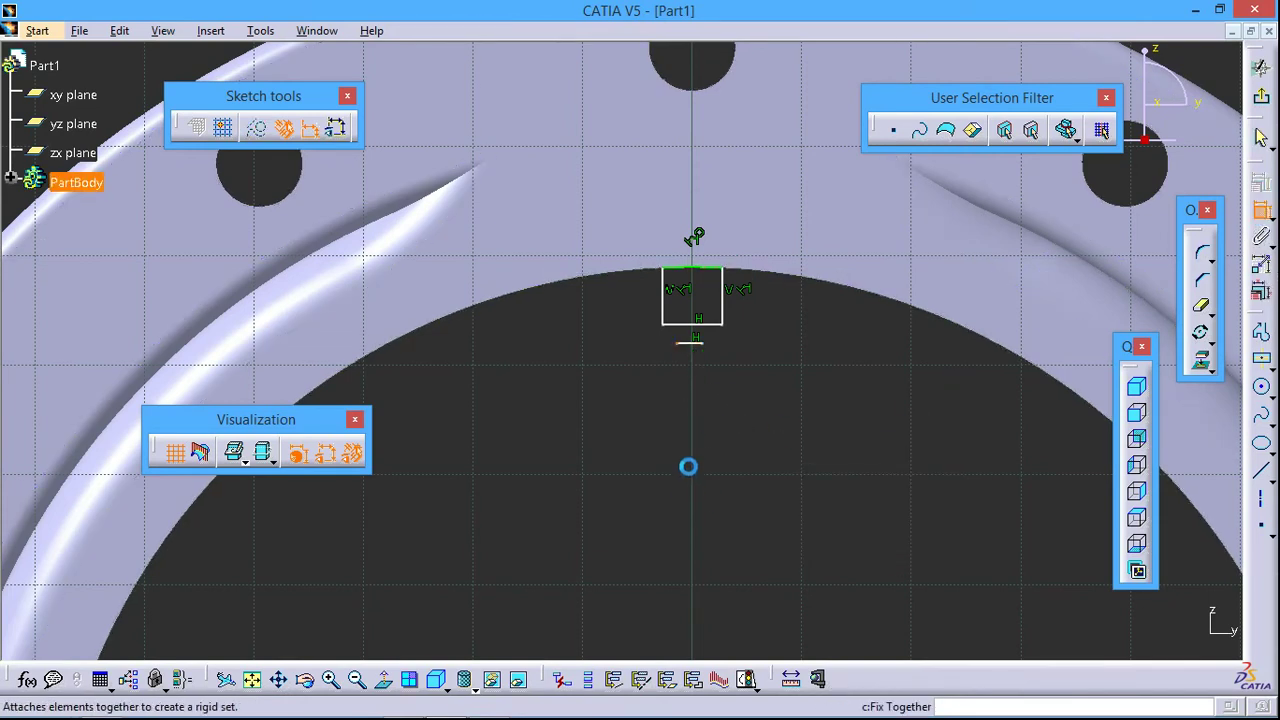
{"action": "left_click", "coordinate": [715, 349]}
{"action": "middle_click_drag", "start_coordinate": [771, 463], "coordinate": [683, 543]}
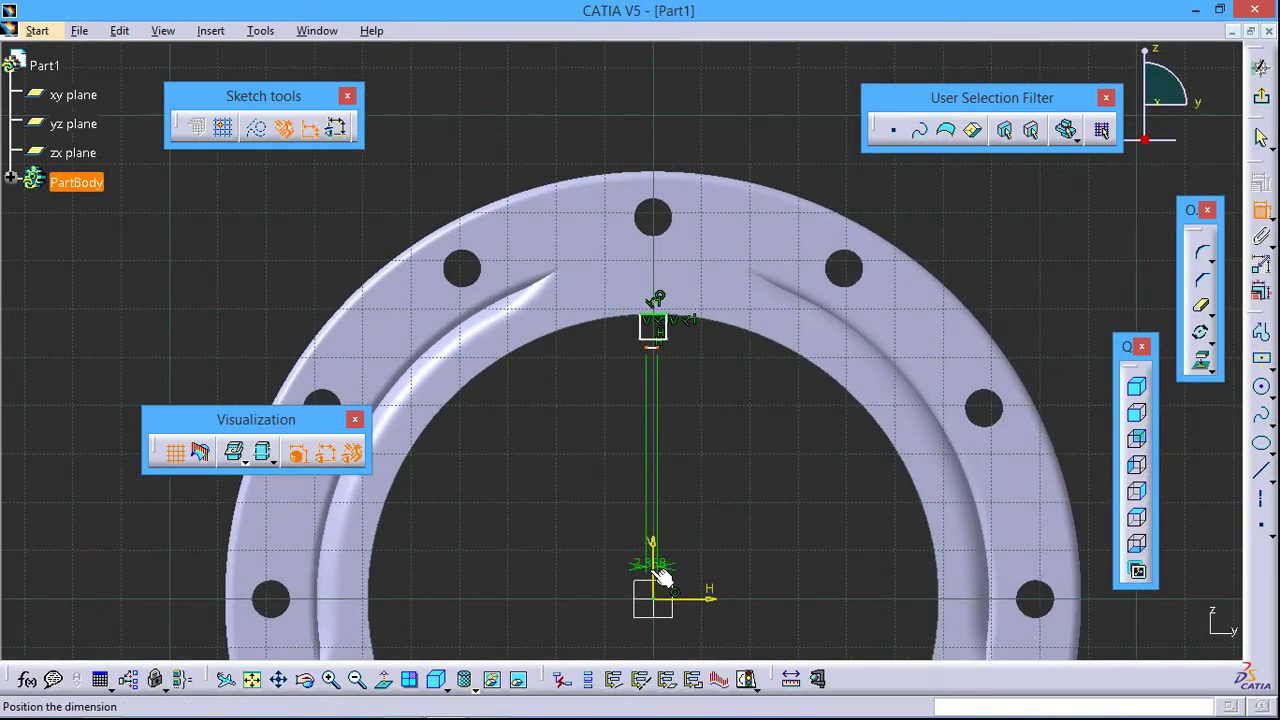
{"action": "right_click", "coordinate": [741, 447]}
{"action": "left_click", "coordinate": [808, 615]}
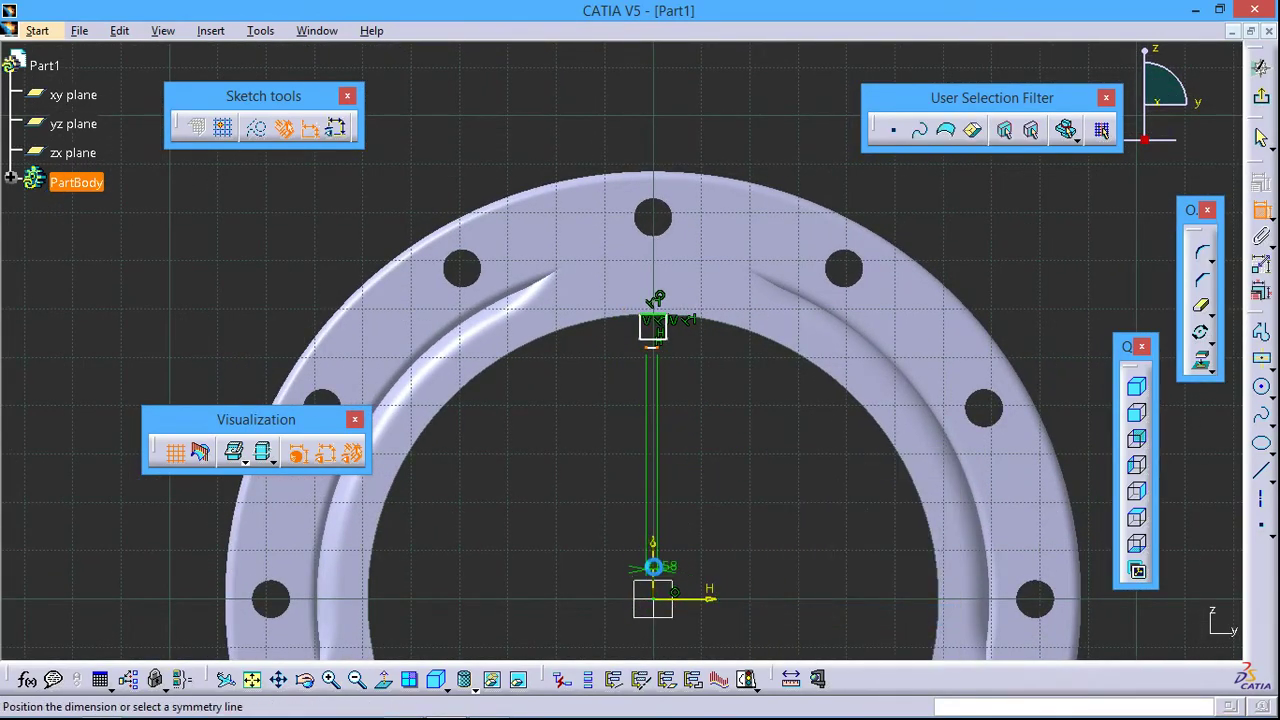
{"action": "left_click", "coordinate": [652, 562]}
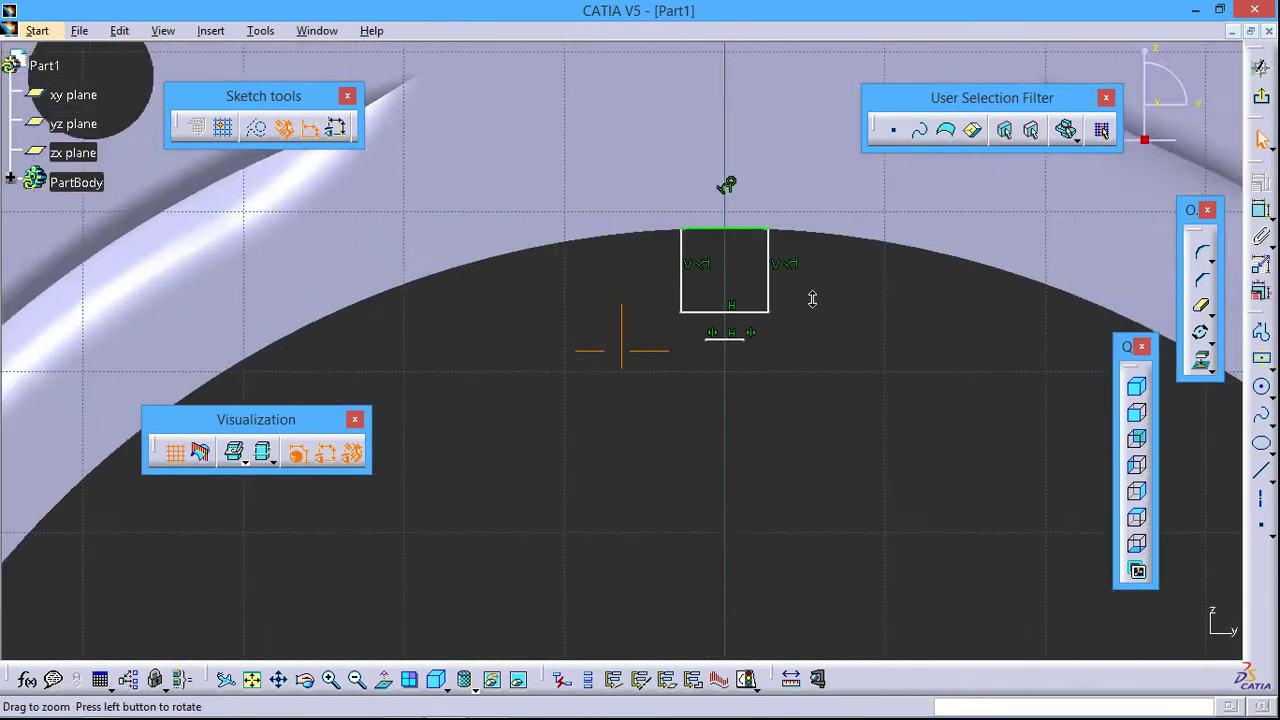
{"action": "middle_click_drag", "start_coordinate": [681, 473], "coordinate": [720, 440]}
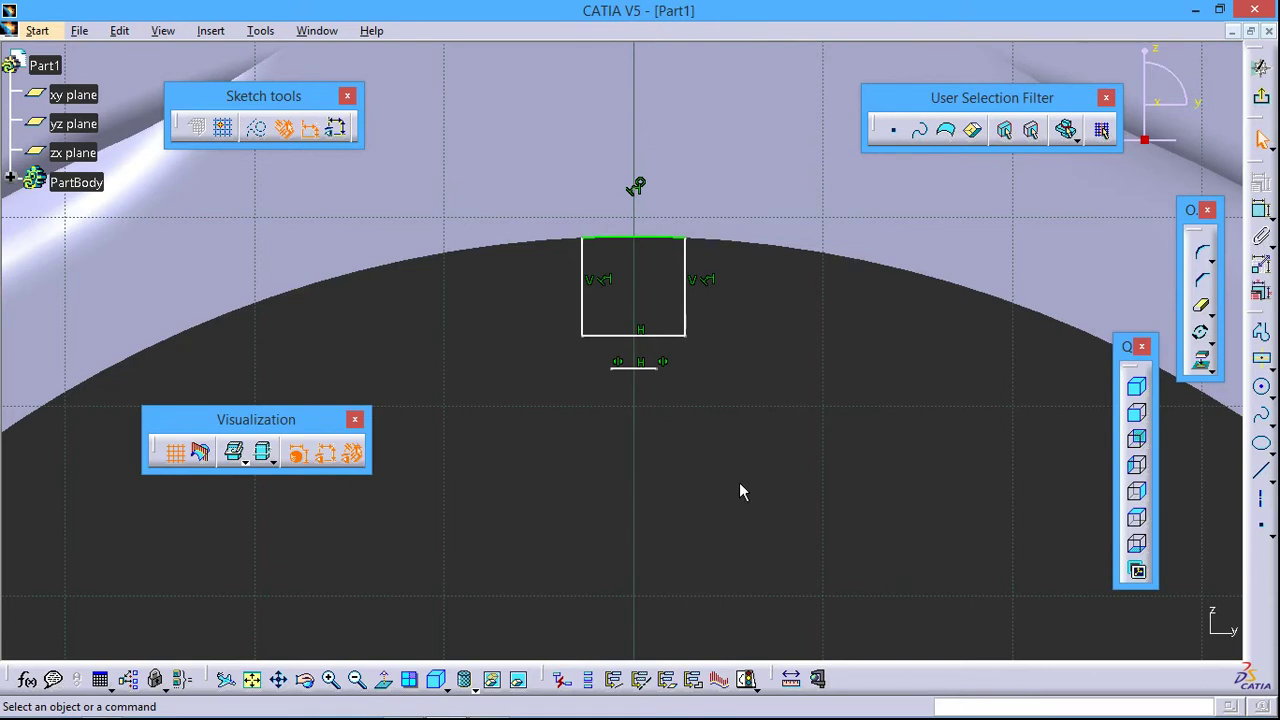
Draw a slanted line from the rectangle's top-left corner down to its bottom edge.
{"action": "left_click", "coordinate": [1260, 470]}
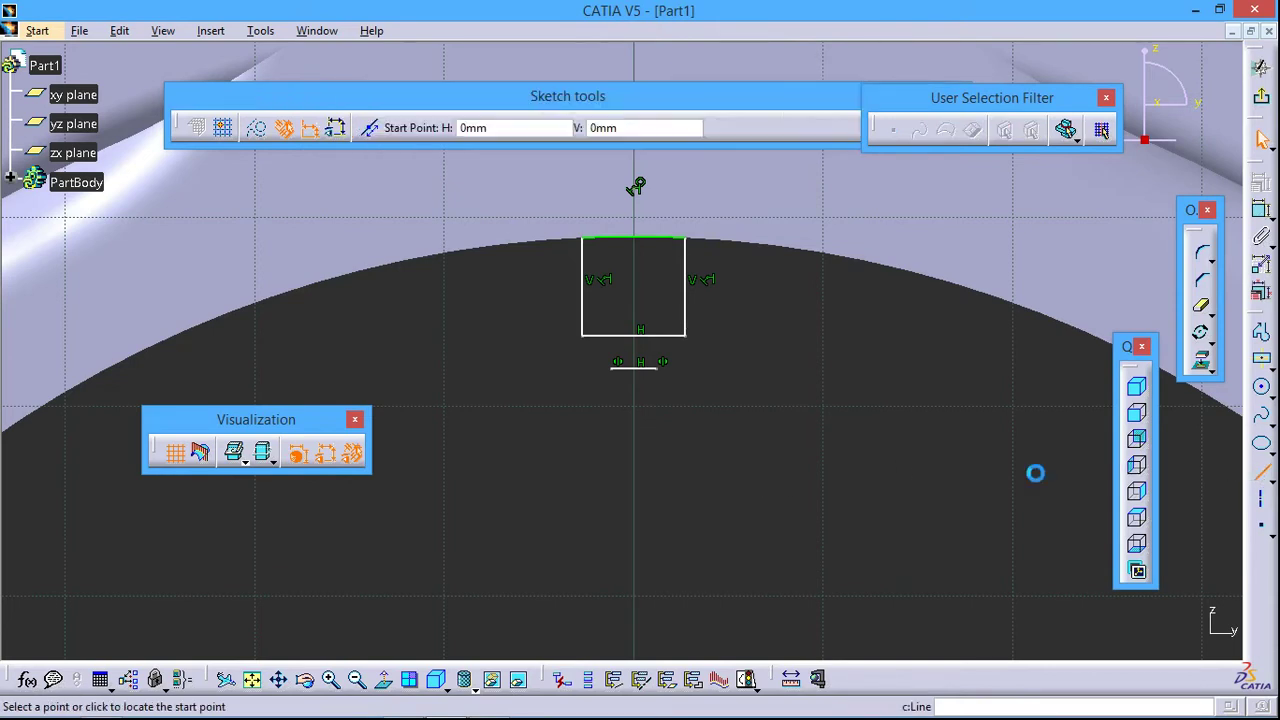
{"action": "left_click", "coordinate": [586, 239]}
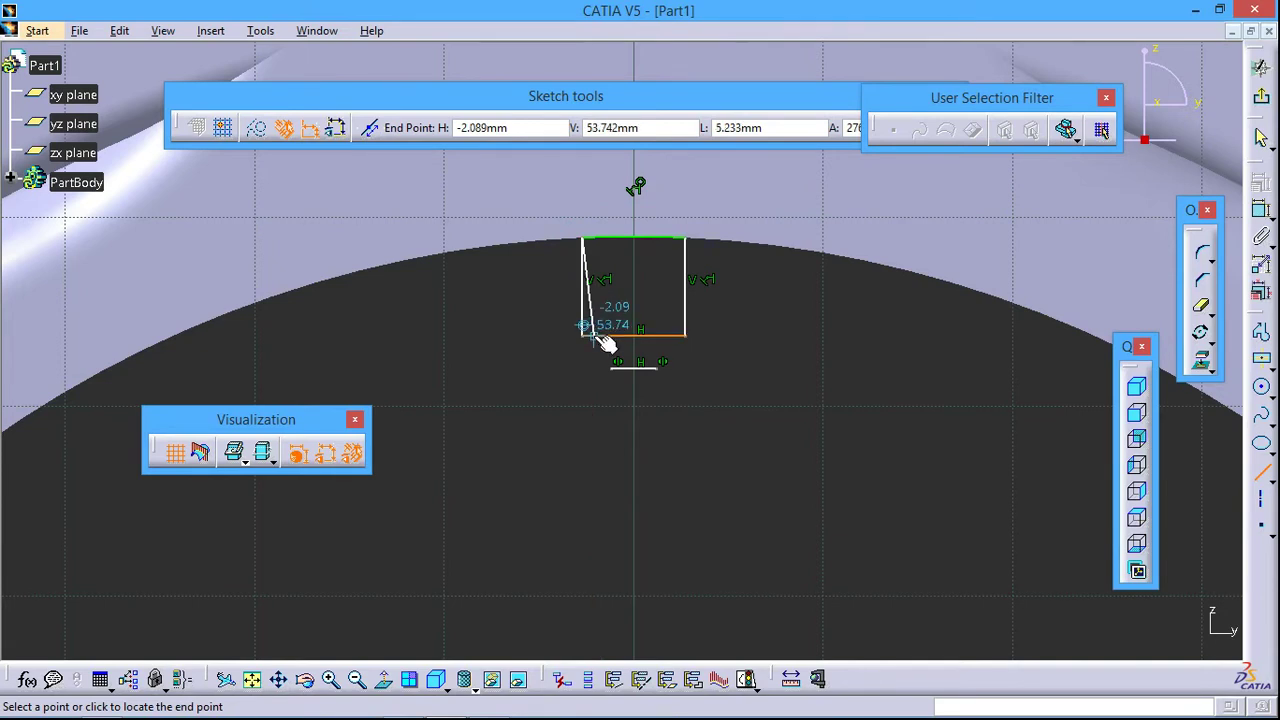
{"action": "left_click", "coordinate": [596, 334]}
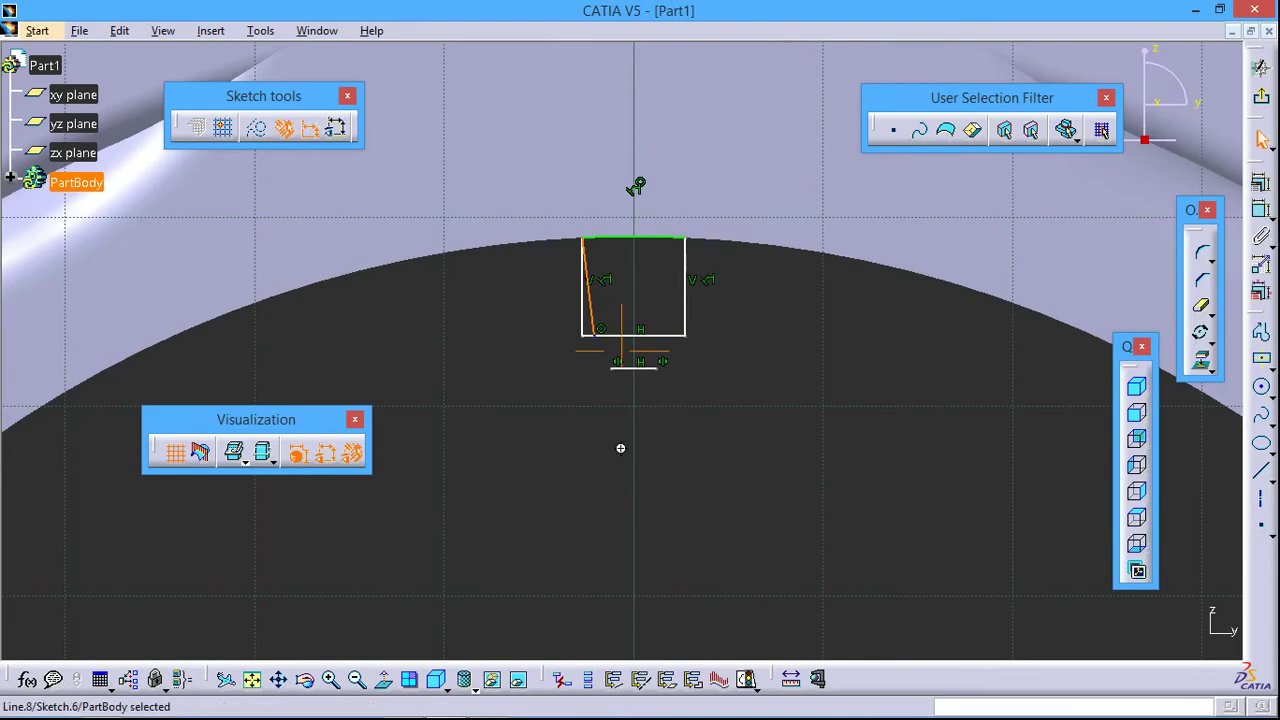
{"action": "mouse_move", "coordinate": [620, 456]}
{"action": "middle_mouse_down"}
{"action": "mouse_move", "coordinate": [617, 561]}
{"action": "mouse_move", "coordinate": [762, 544]}
{"action": "middle_mouse_up"}
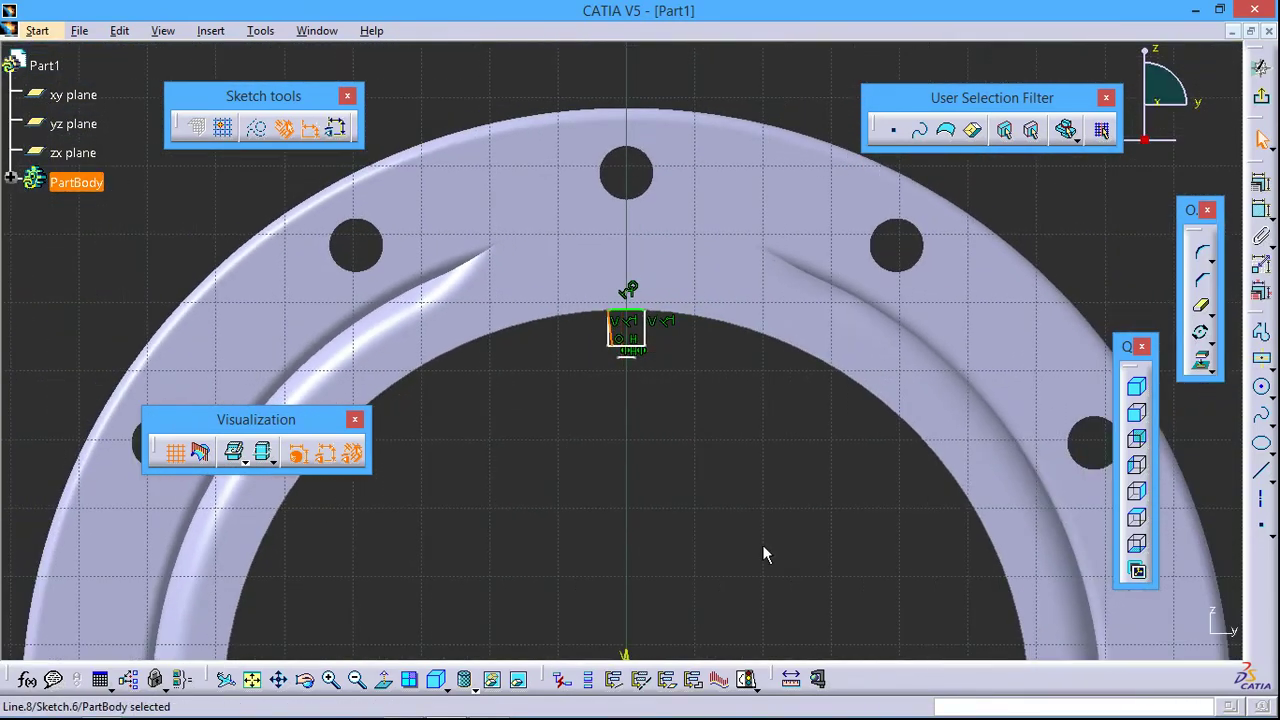
Choose Mirror from the Transformation flyout to start mirroring the slanted line.
{"action": "left_click", "coordinate": [1205, 338]}
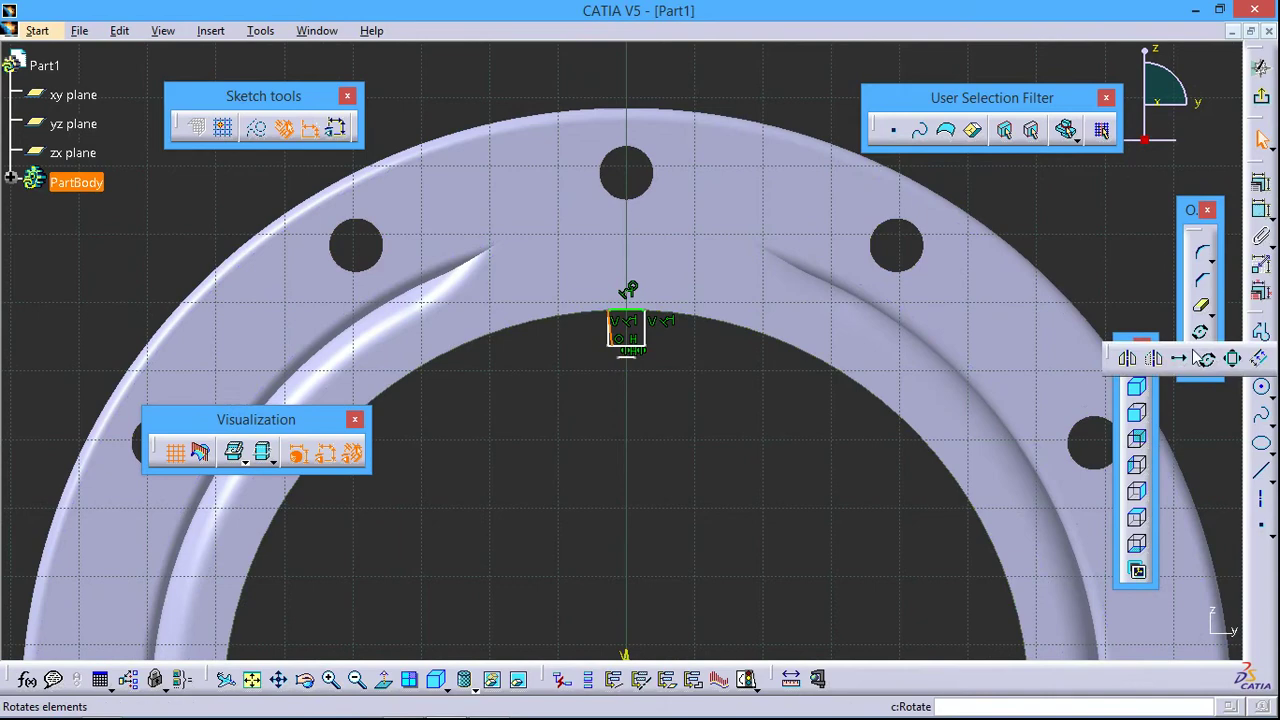
{"action": "left_click", "coordinate": [1128, 358]}
{"action": "mouse_move", "coordinate": [698, 449]}
{"action": "middle_mouse_down"}
{"action": "mouse_move", "coordinate": [674, 430]}
{"action": "mouse_move", "coordinate": [672, 311]}
{"action": "mouse_move", "coordinate": [654, 286]}
{"action": "middle_mouse_up"}
{"action": "left_click", "coordinate": [628, 424]}
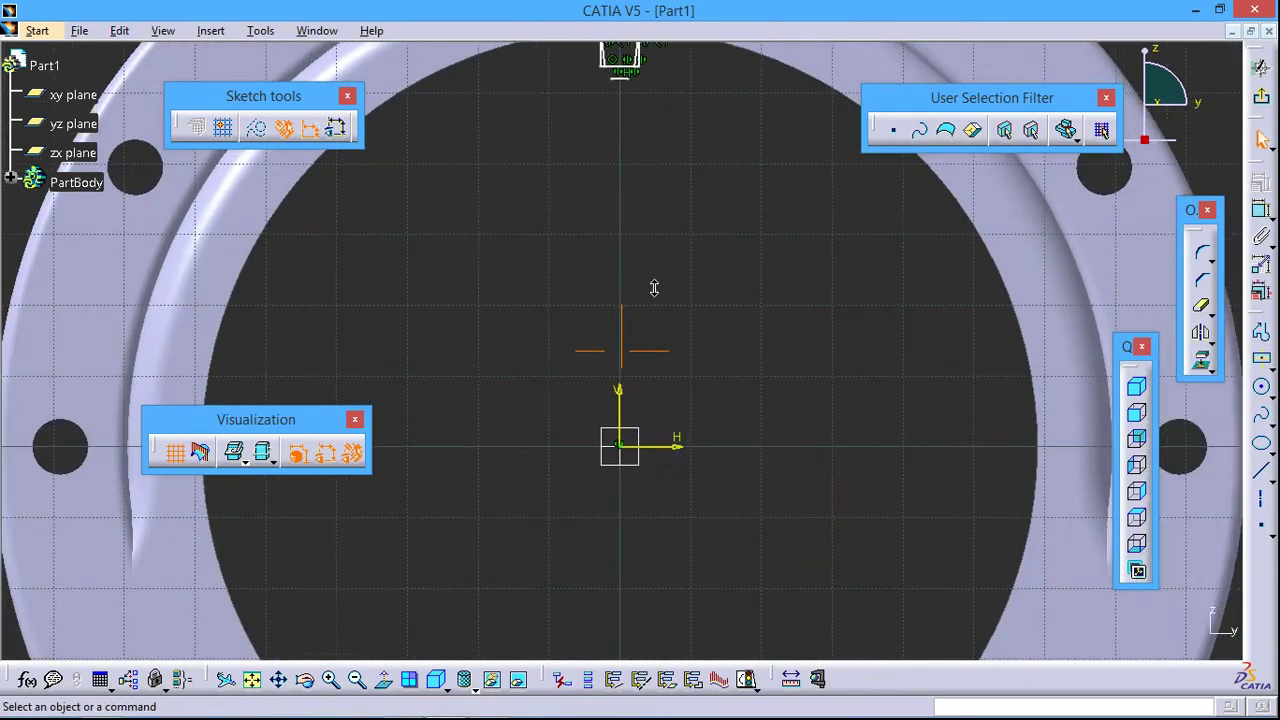
Quick Trim the vertical lines, both bottom-line overhangs and the trapezoid's bottom line.
{"action": "middle_click_drag", "start_coordinate": [686, 217], "coordinate": [680, 243]}
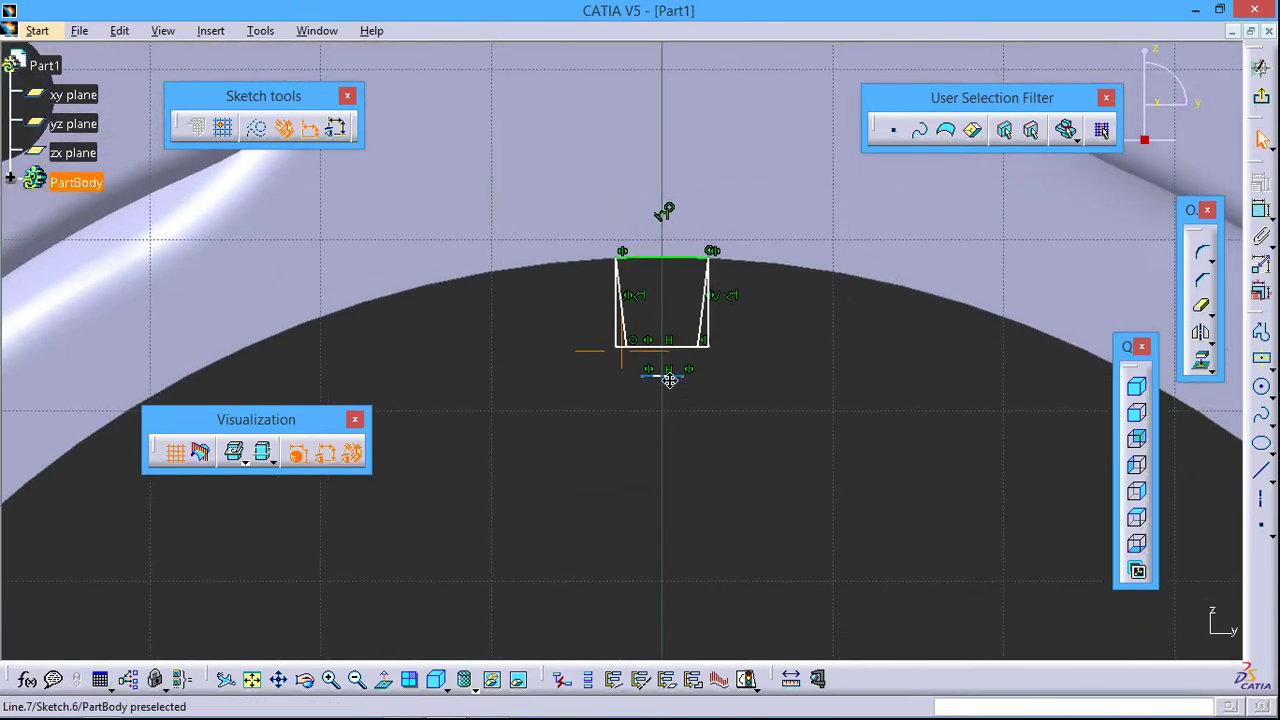
{"action": "mouse_move", "coordinate": [666, 440]}
{"action": "middle_mouse_down"}
{"action": "mouse_move", "coordinate": [735, 350]}
{"action": "mouse_move", "coordinate": [681, 358]}
{"action": "middle_mouse_up"}
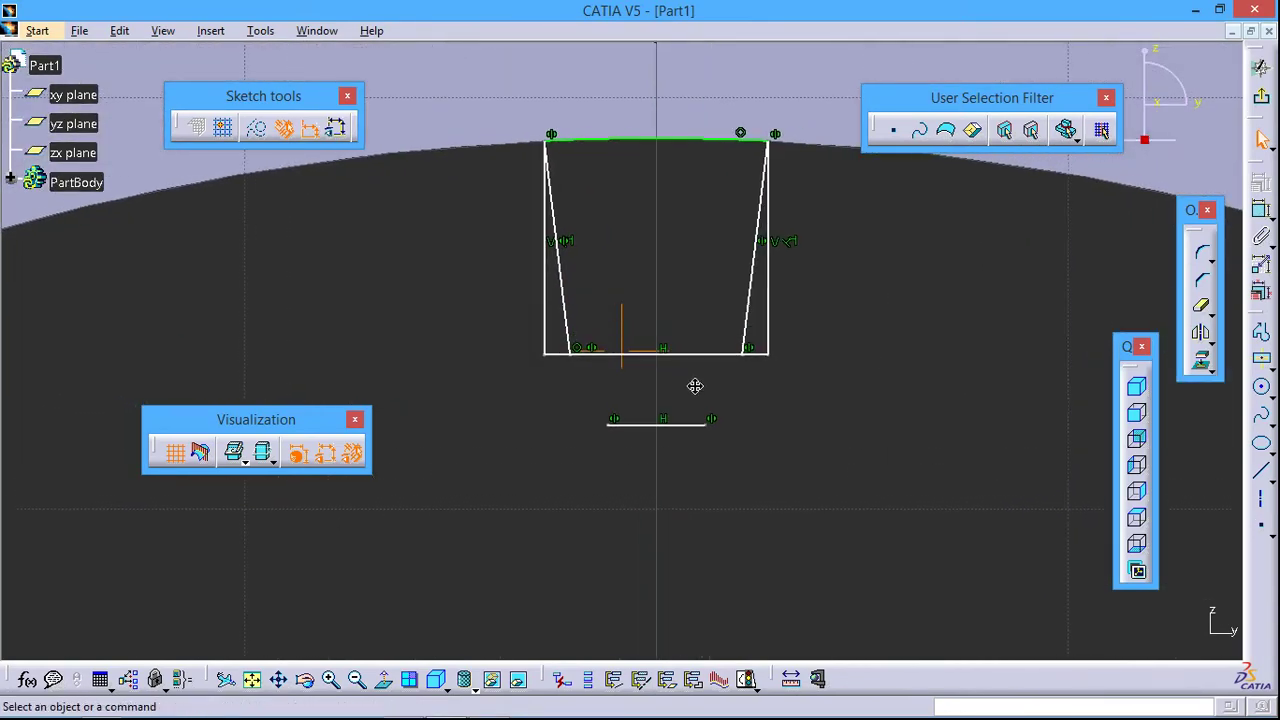
{"action": "left_click", "coordinate": [1200, 304]}
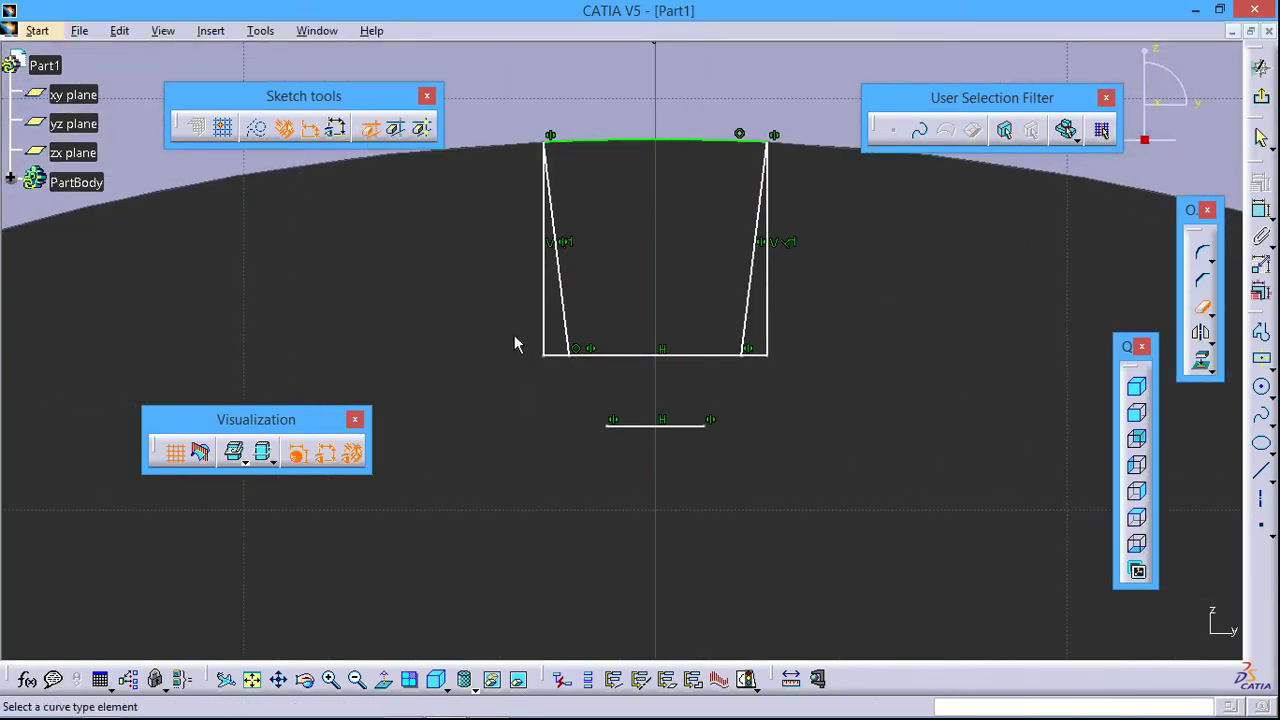
{"action": "left_click", "coordinate": [543, 335]}
{"action": "left_click", "coordinate": [562, 356]}
{"action": "left_click", "coordinate": [762, 355]}
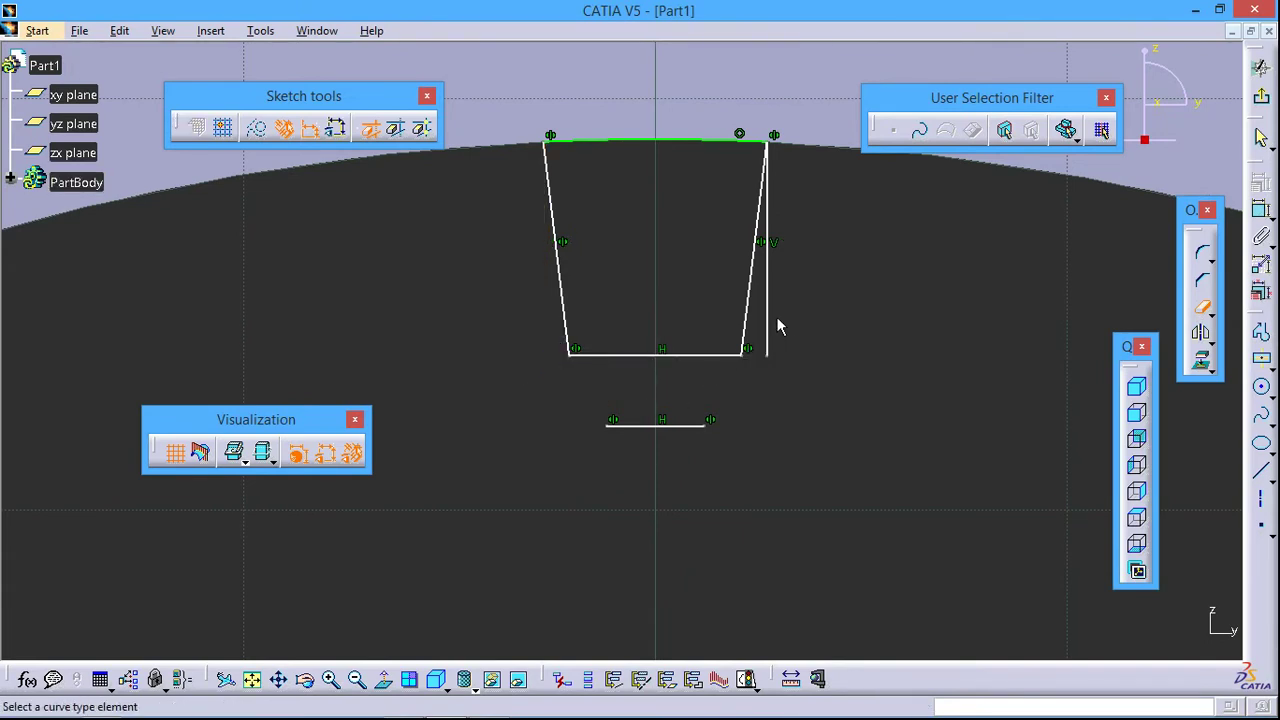
{"action": "left_click", "coordinate": [778, 321]}
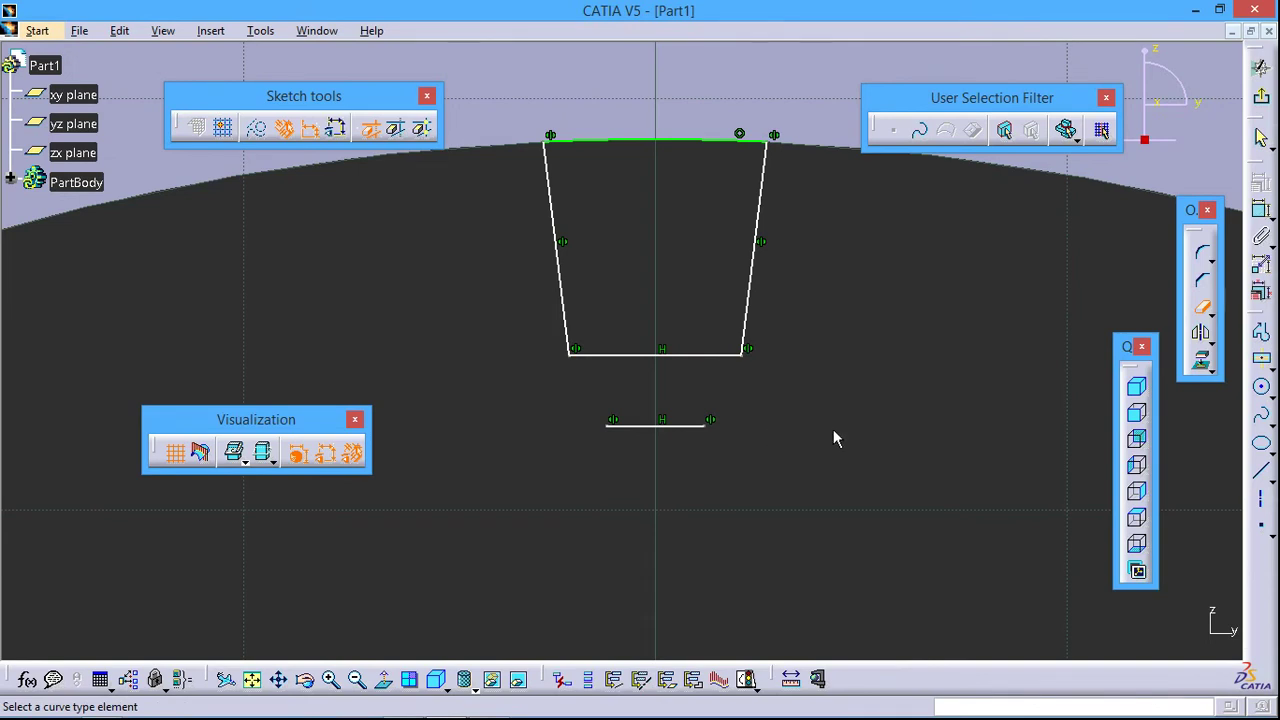
{"action": "left_click", "coordinate": [700, 356]}
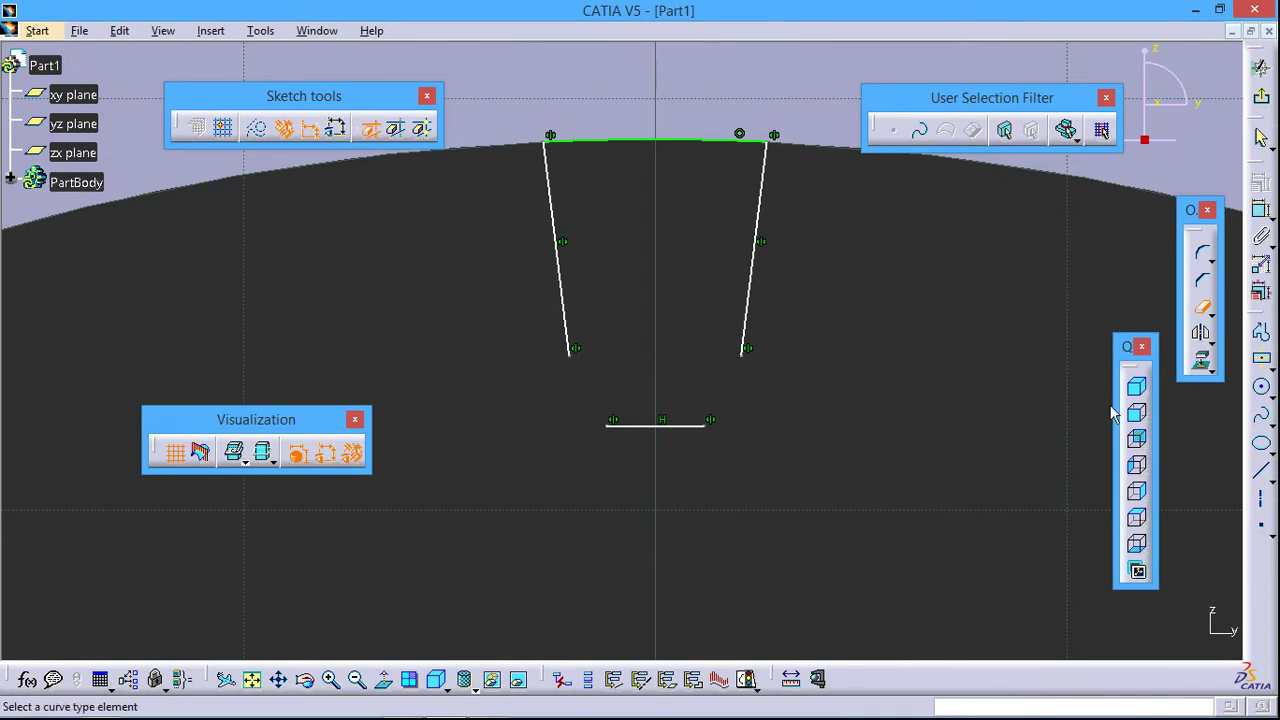
Draw two angled lines joining each slanted side to the short bottom segment.
{"action": "left_click", "coordinate": [1261, 470]}
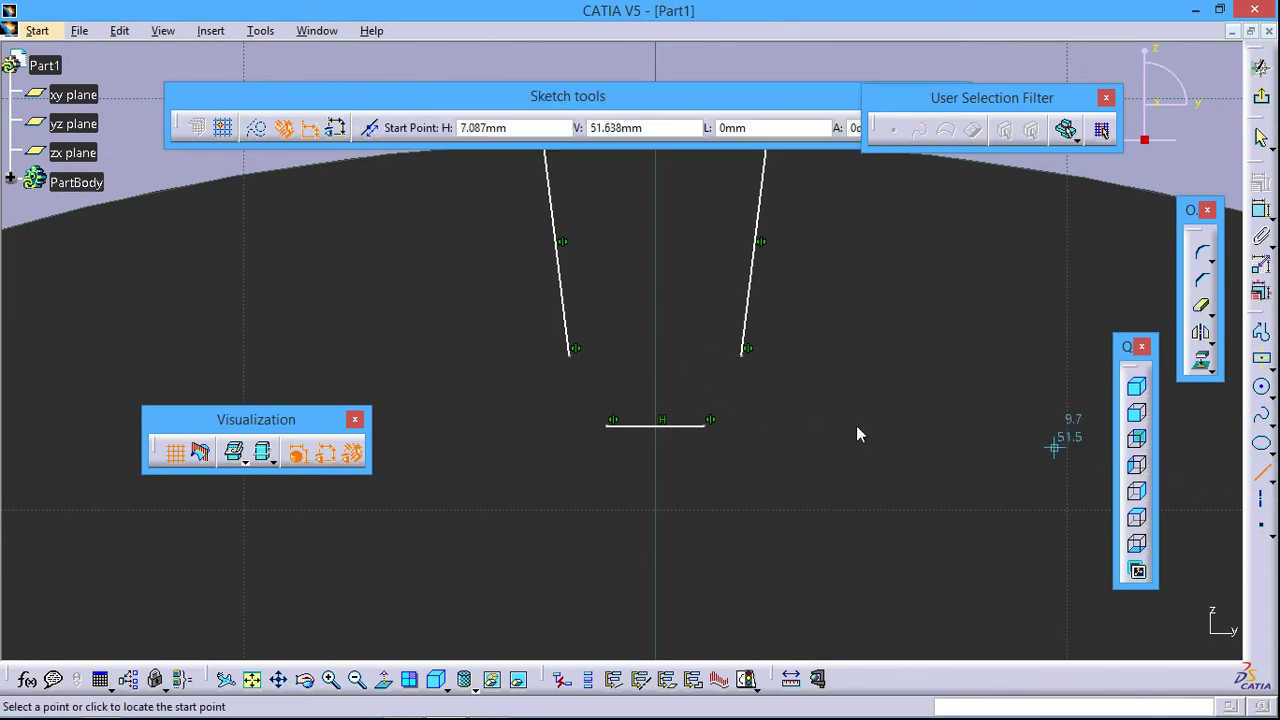
{"action": "left_click", "coordinate": [571, 350]}
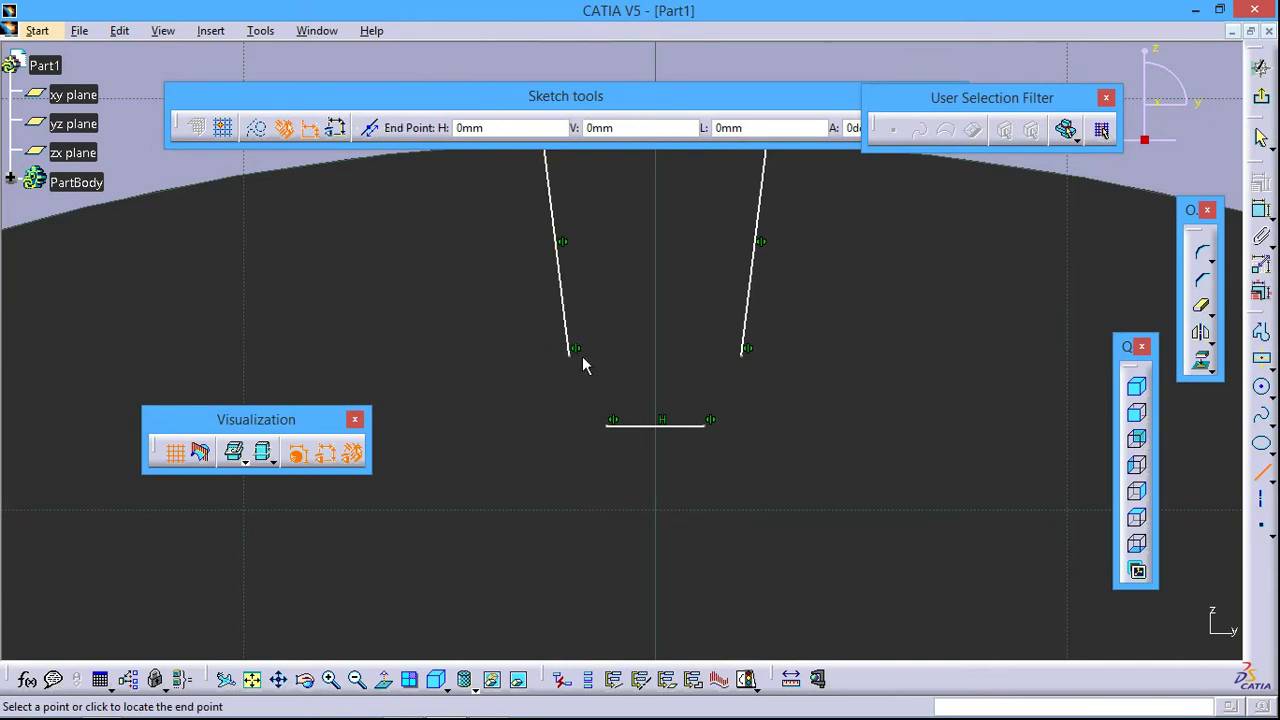
{"action": "left_click", "coordinate": [606, 424]}
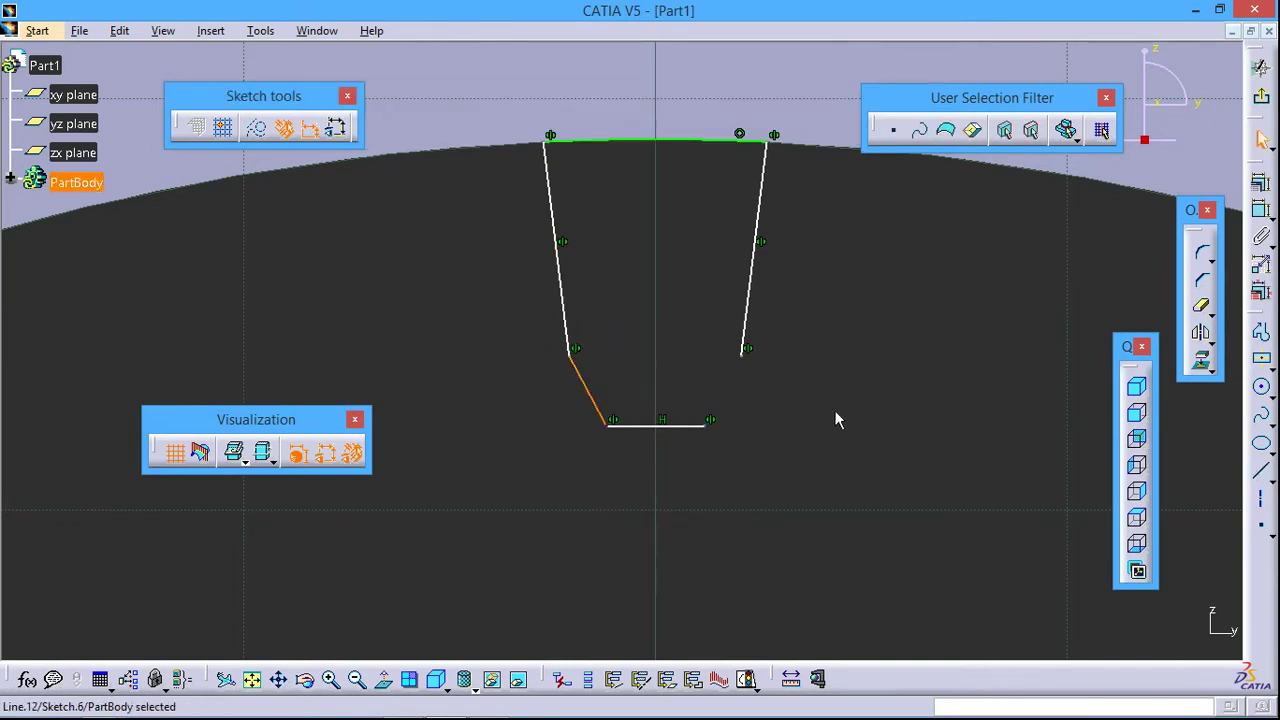
{"action": "left_click", "coordinate": [1259, 478]}
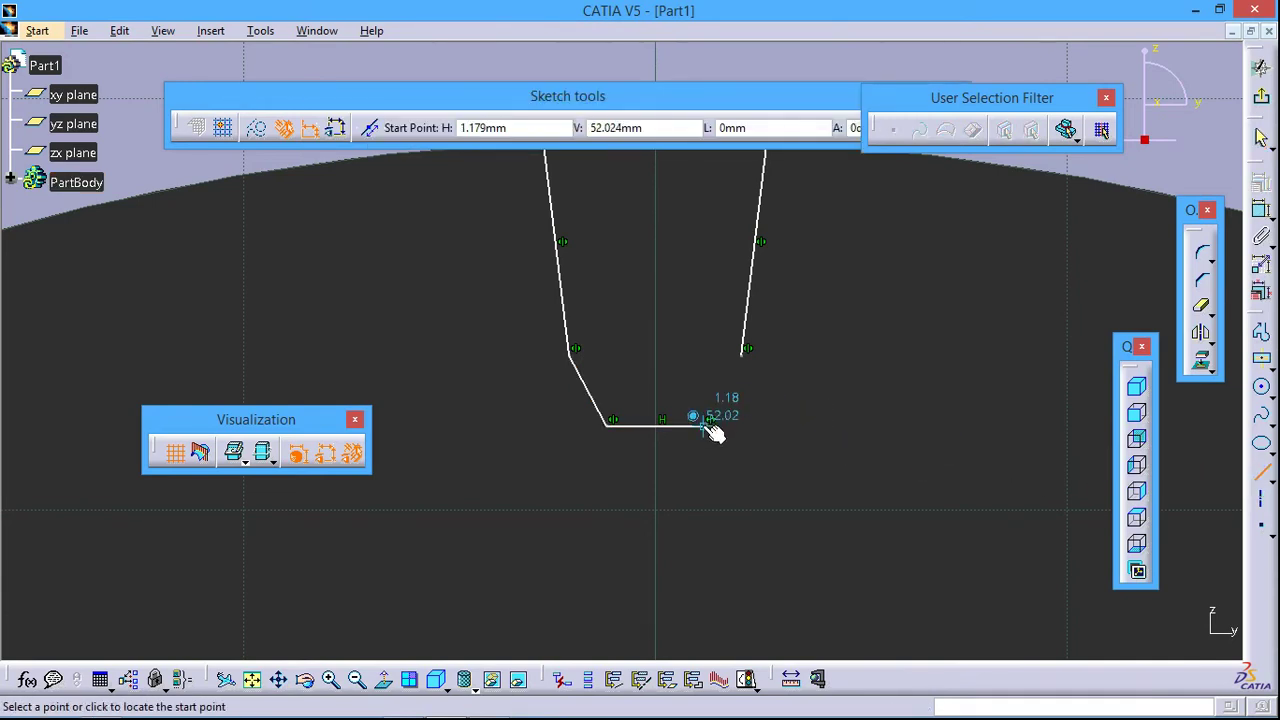
{"action": "left_click", "coordinate": [708, 426]}
{"action": "left_click", "coordinate": [742, 347]}
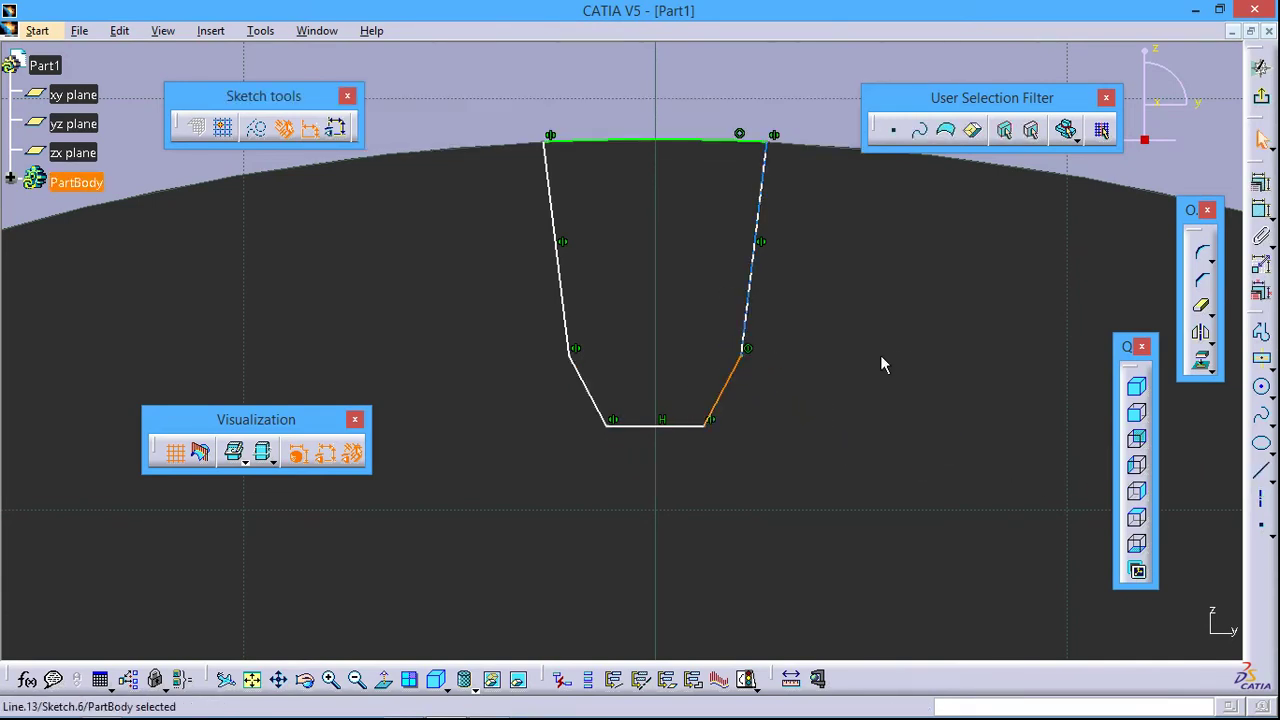
{"action": "middle_click_drag", "start_coordinate": [790, 425], "coordinate": [925, 302], "text": "ctrl"}
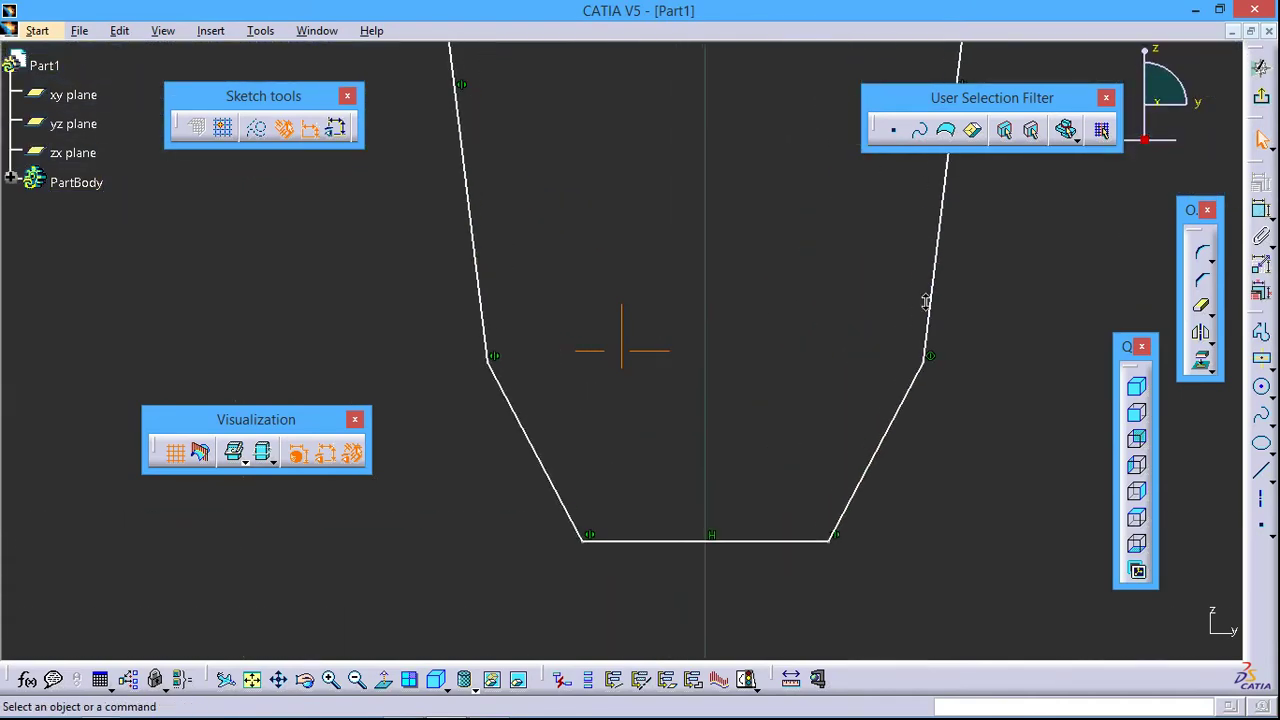
Round the lower-right corner between the angled line and bottom line with a corner fillet.
{"action": "middle_click_drag", "start_coordinate": [663, 329], "coordinate": [617, 492], "text": "ctrl"}
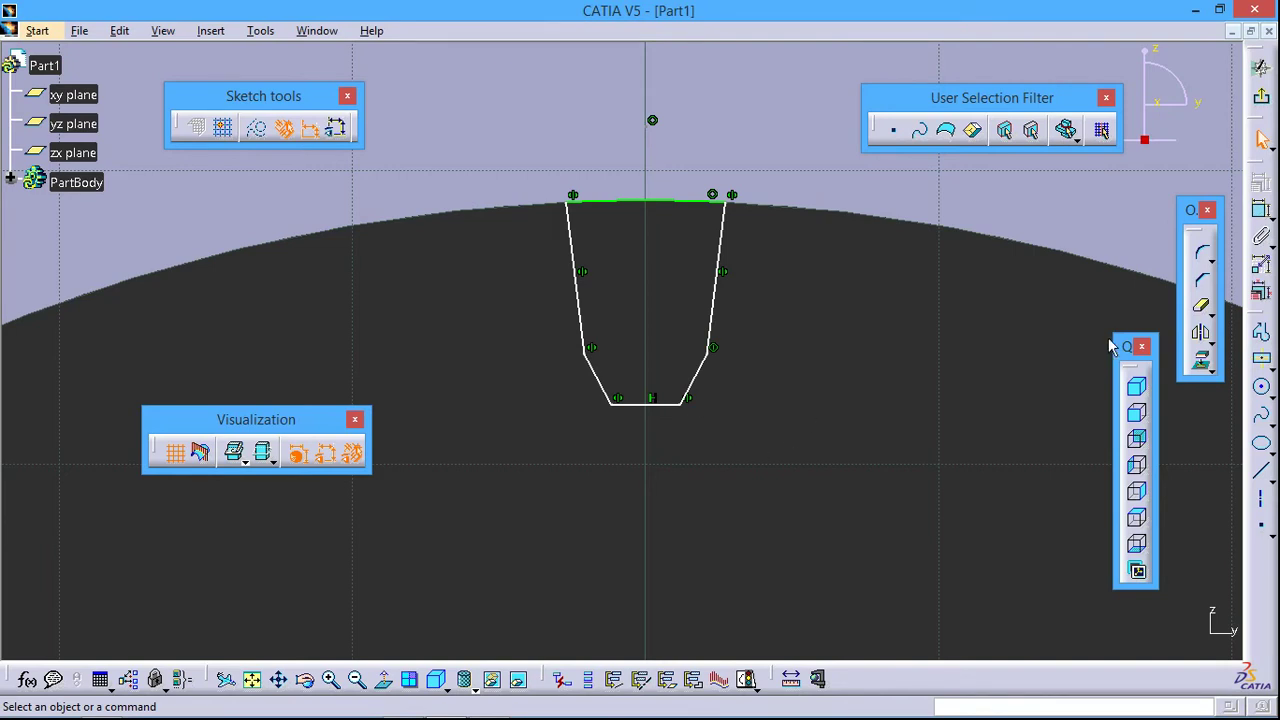
{"action": "left_click", "coordinate": [1205, 258]}
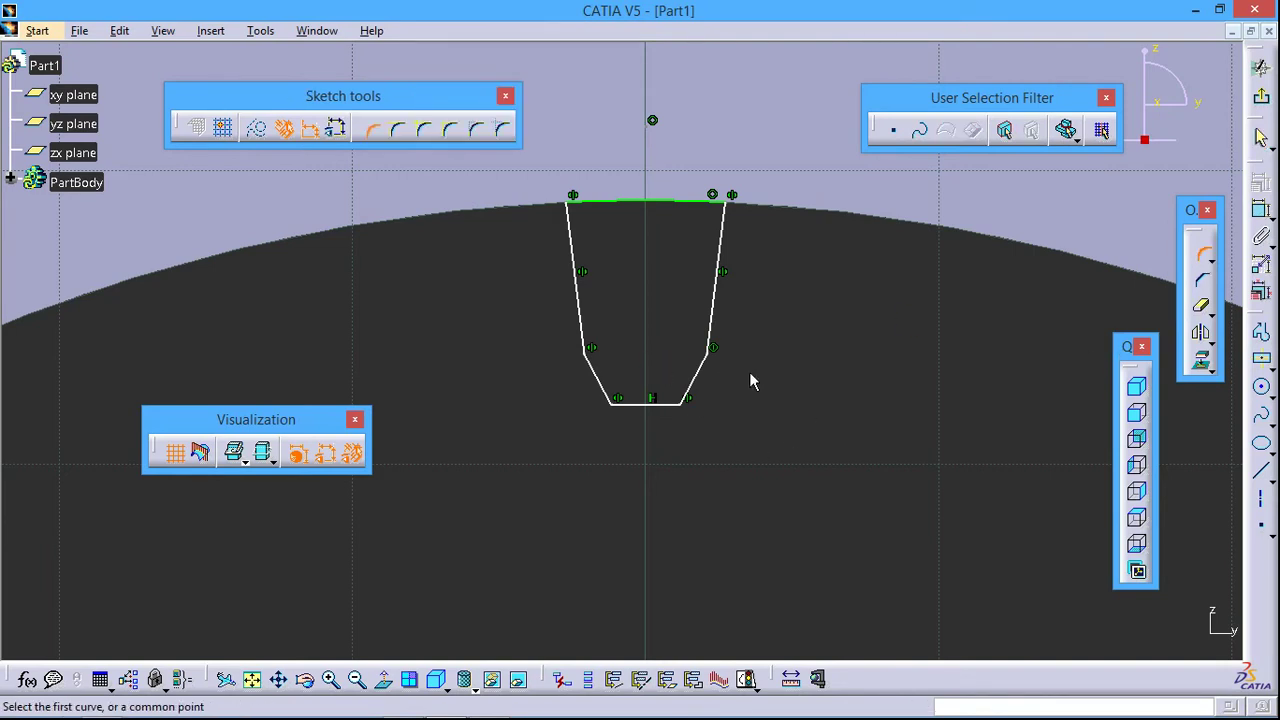
{"action": "left_click", "coordinate": [692, 394]}
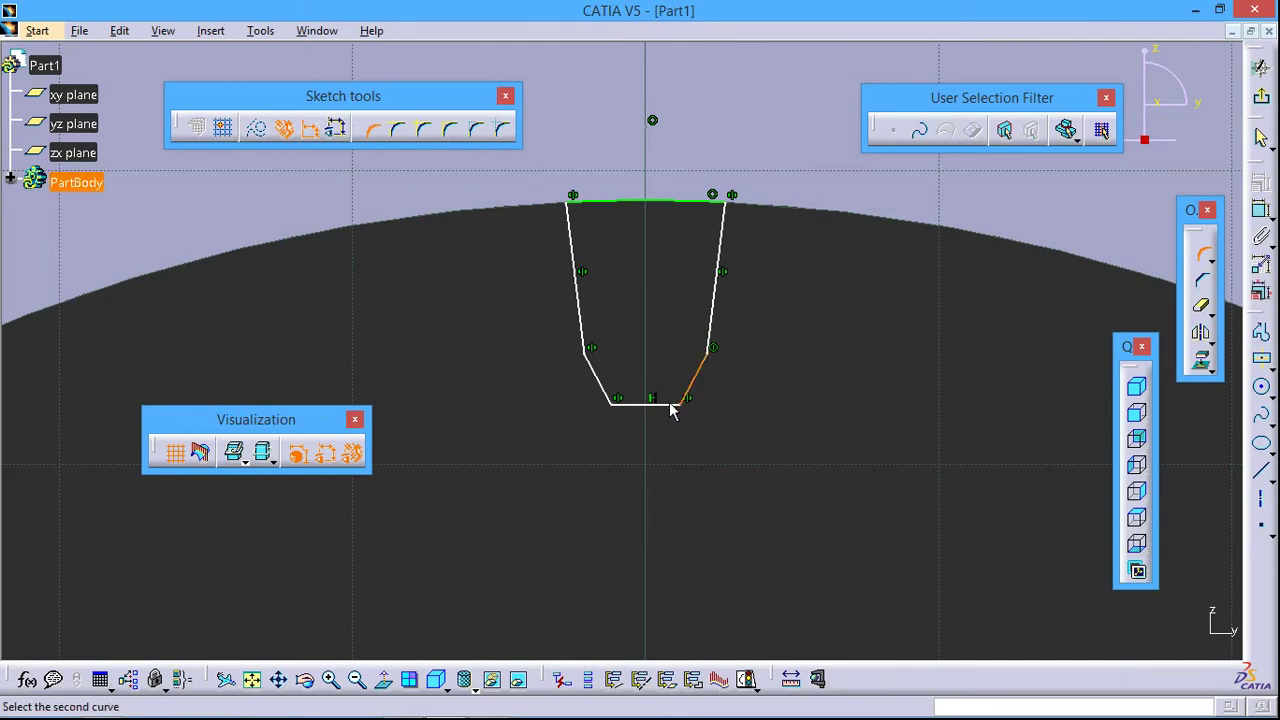
{"action": "left_click", "coordinate": [671, 404]}
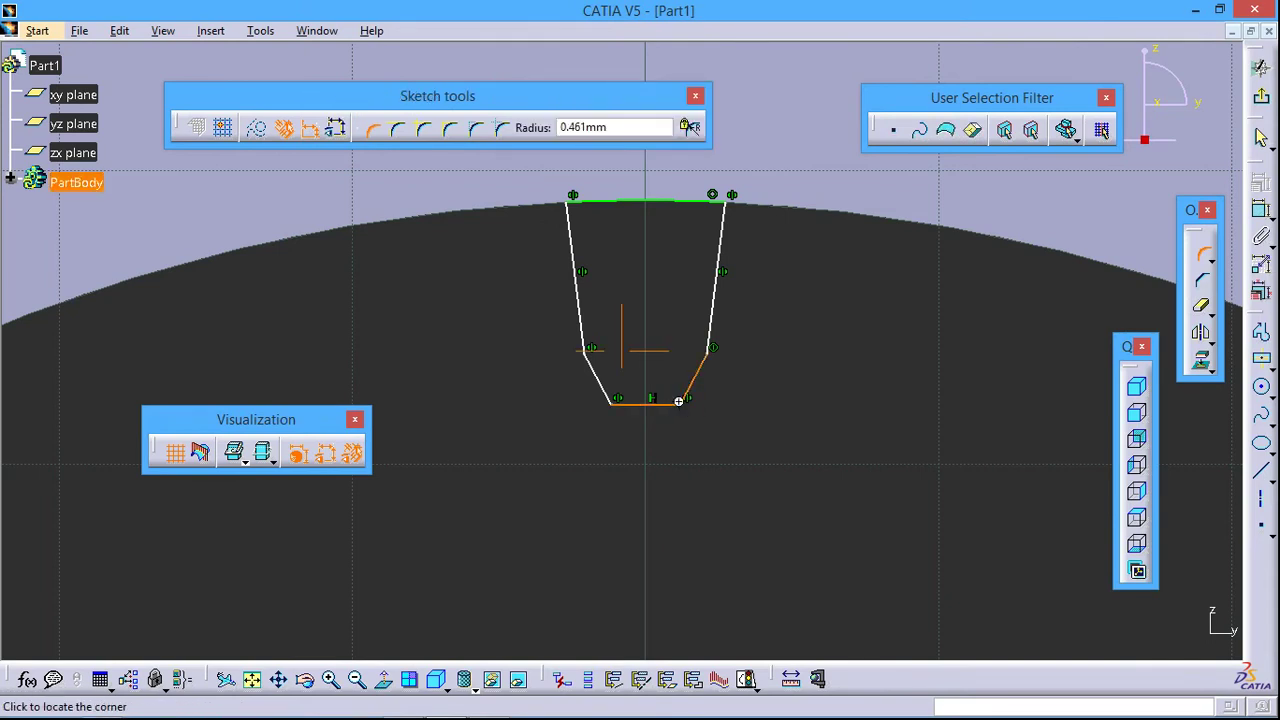
{"action": "middle_click_drag", "start_coordinate": [678, 401], "coordinate": [766, 303], "text": "ctrl"}
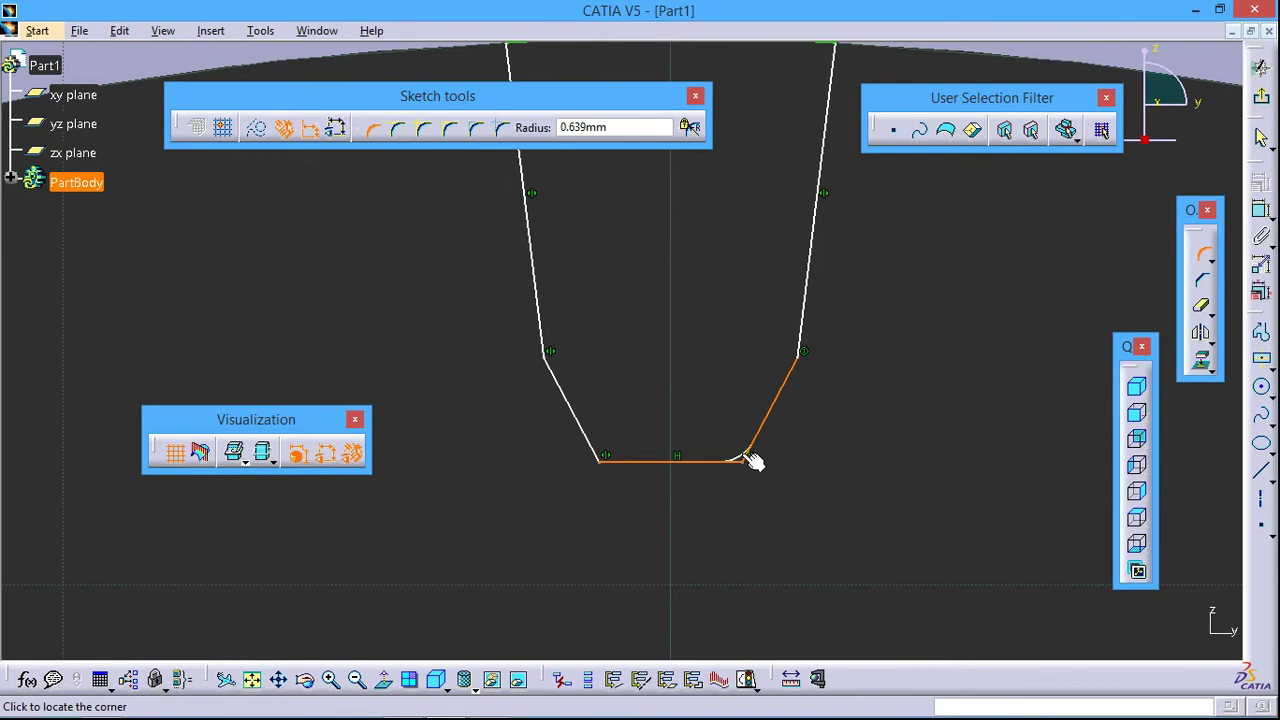
{"action": "left_click", "coordinate": [752, 460]}
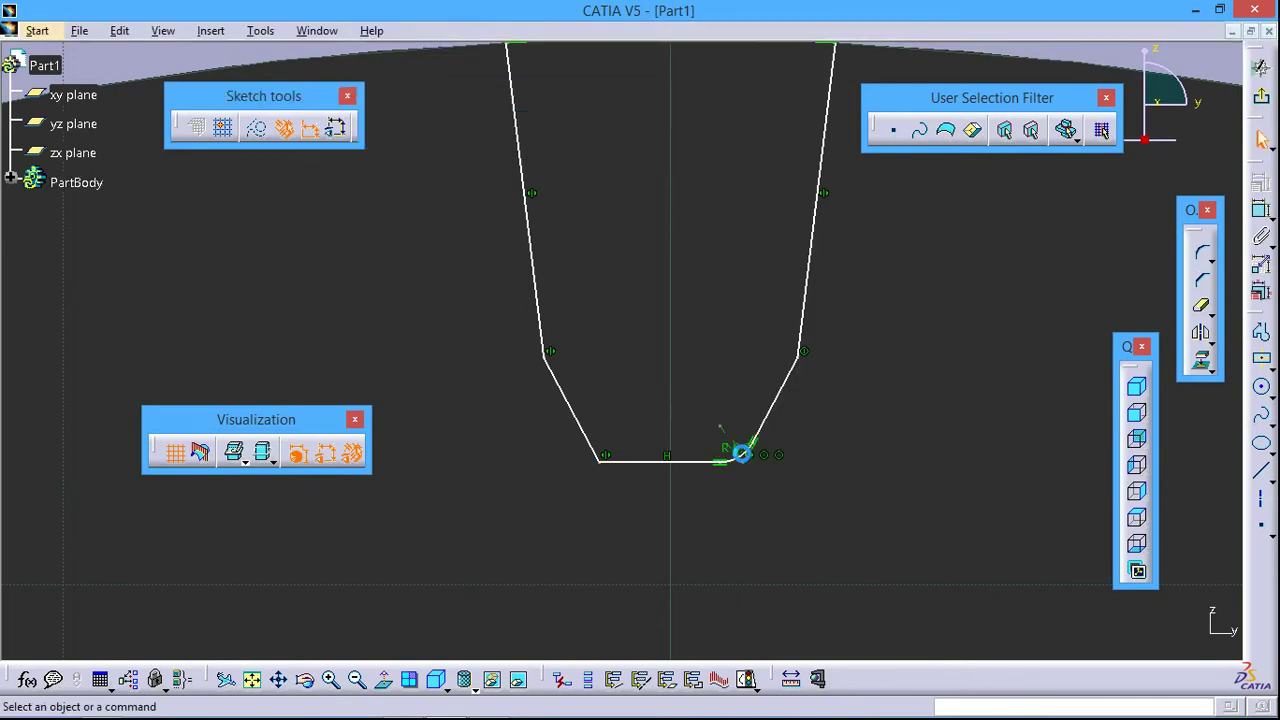
Round the lower-left corner with a corner fillet, entering its radius for 0.6 mm fillets.
{"action": "left_click", "coordinate": [1203, 255]}
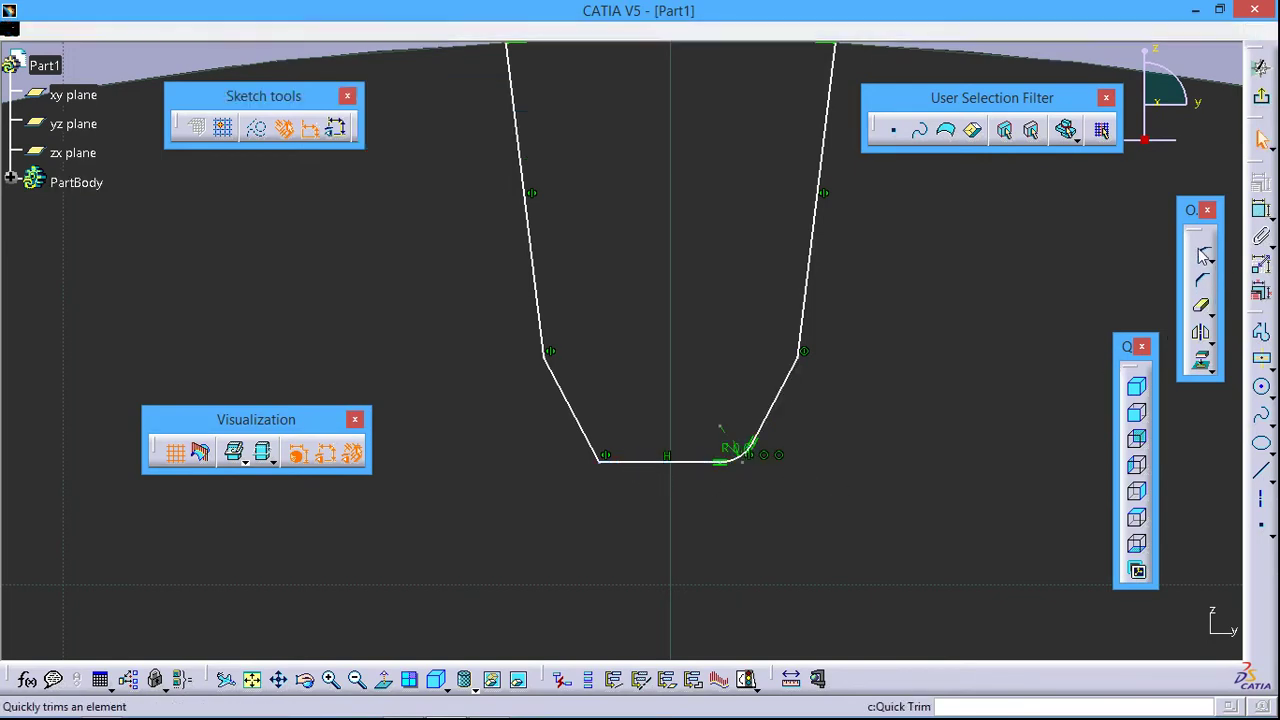
{"action": "left_click", "coordinate": [634, 464]}
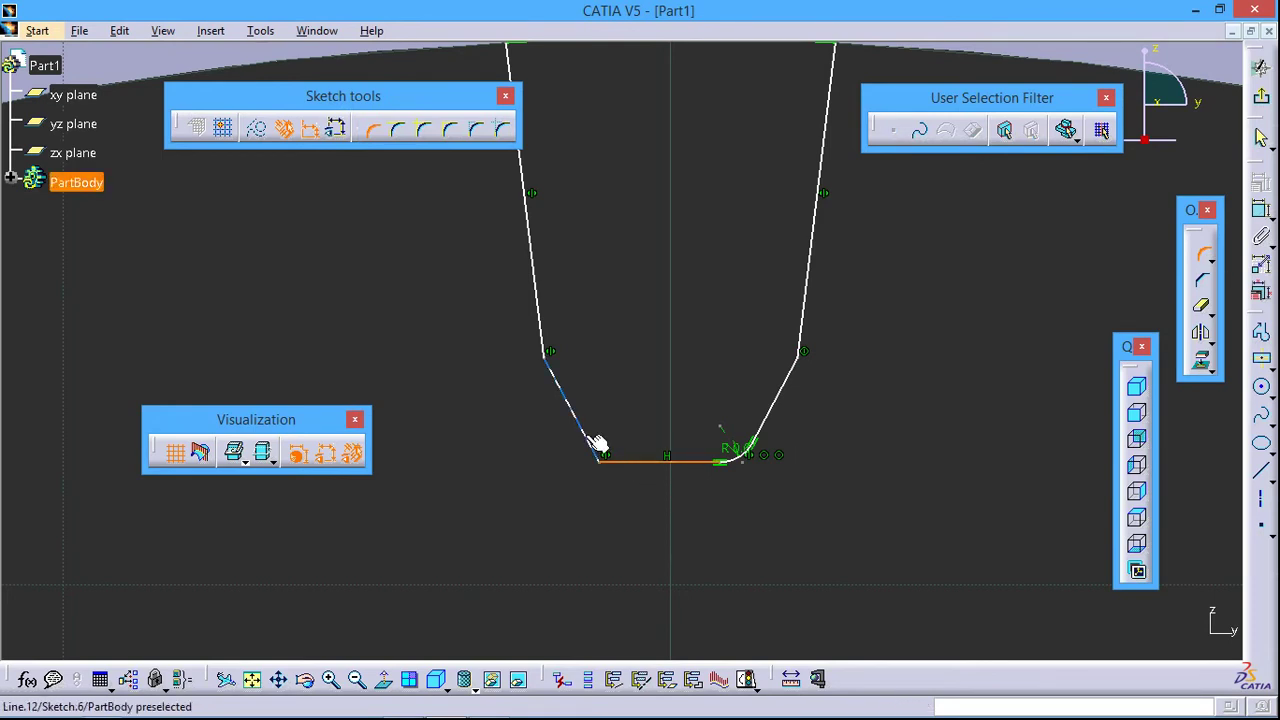
{"action": "left_click", "coordinate": [598, 440]}
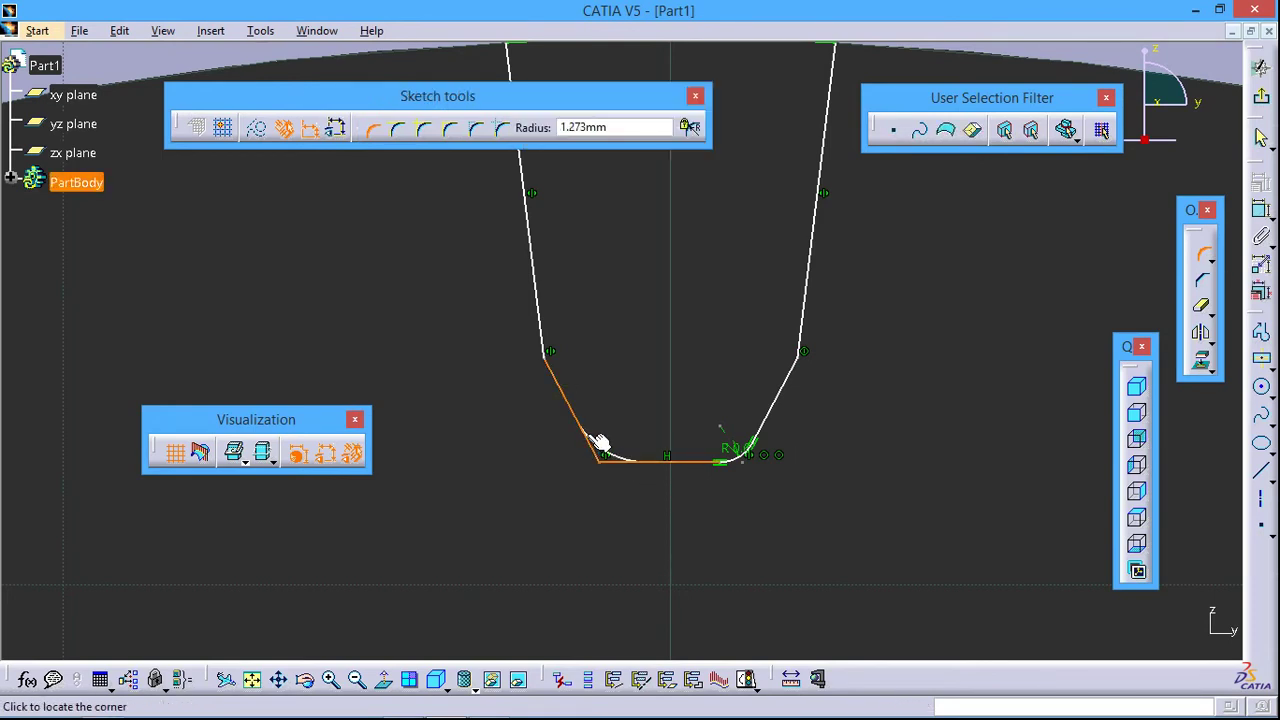
{"action": "type", "text": "1"}
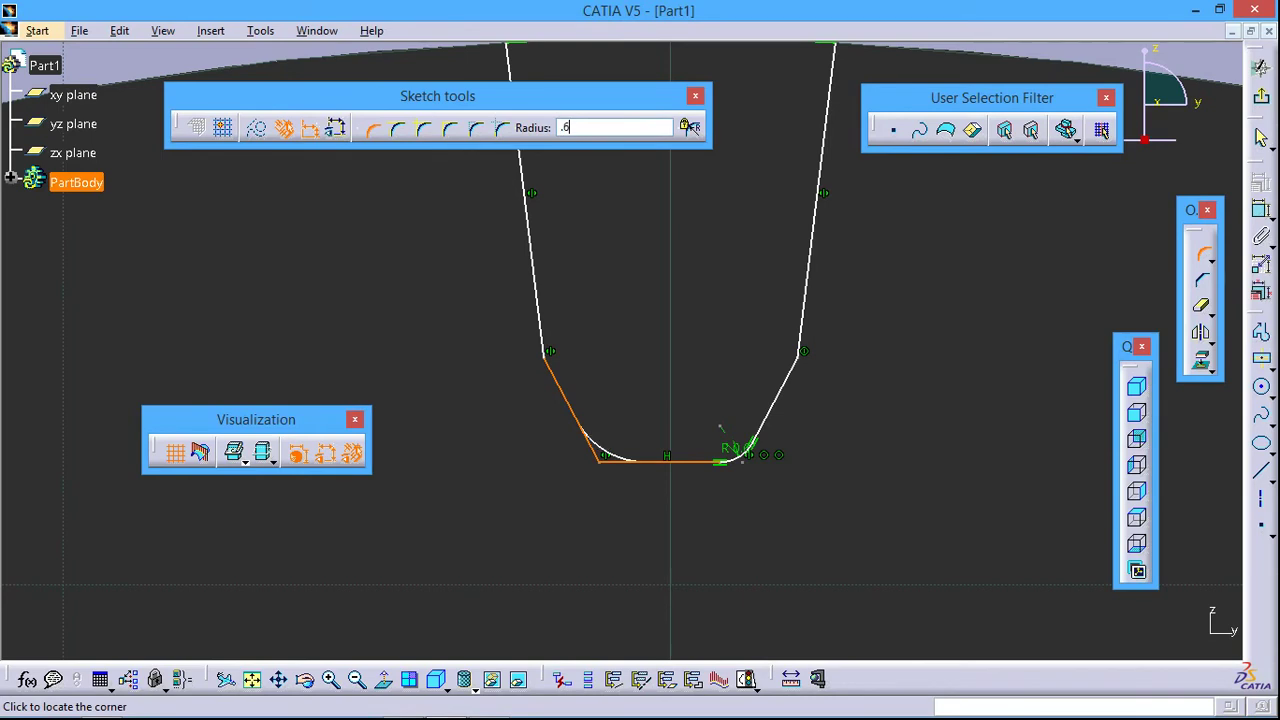
{"action": "left_click", "coordinate": [586, 434]}
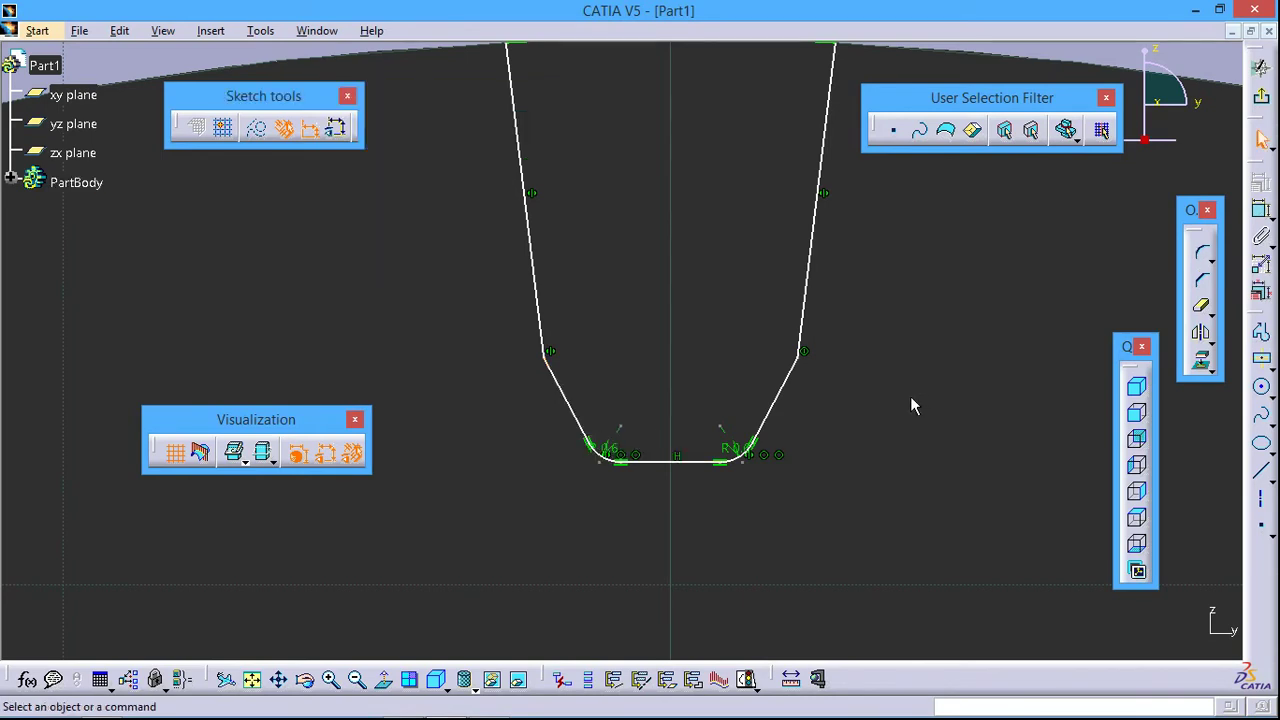
{"action": "mouse_move", "coordinate": [910, 396]}
{"action": "middle_mouse_down"}
{"action": "mouse_move", "coordinate": [878, 507]}
{"action": "mouse_move", "coordinate": [835, 458]}
{"action": "middle_mouse_up"}
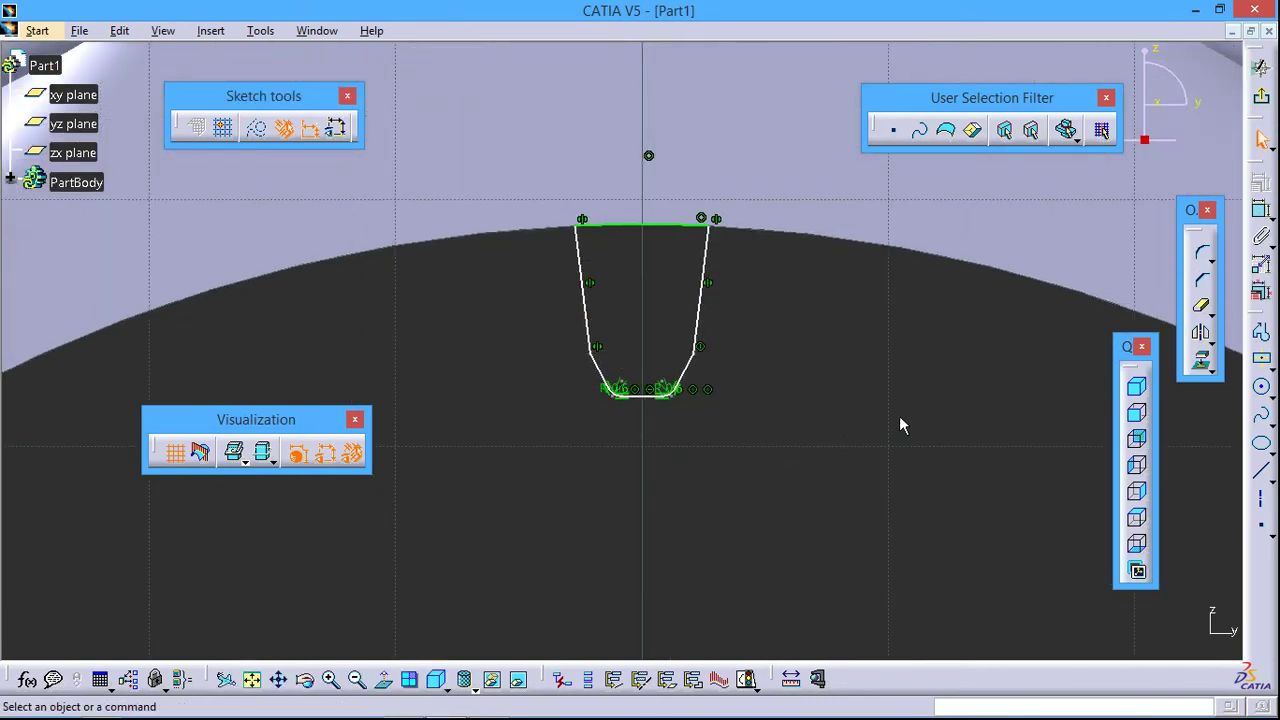
Exit the sketcher and pad Sketch.6 10 mm in the reversed direction to form the tooth.
{"action": "left_click", "coordinate": [1263, 100]}
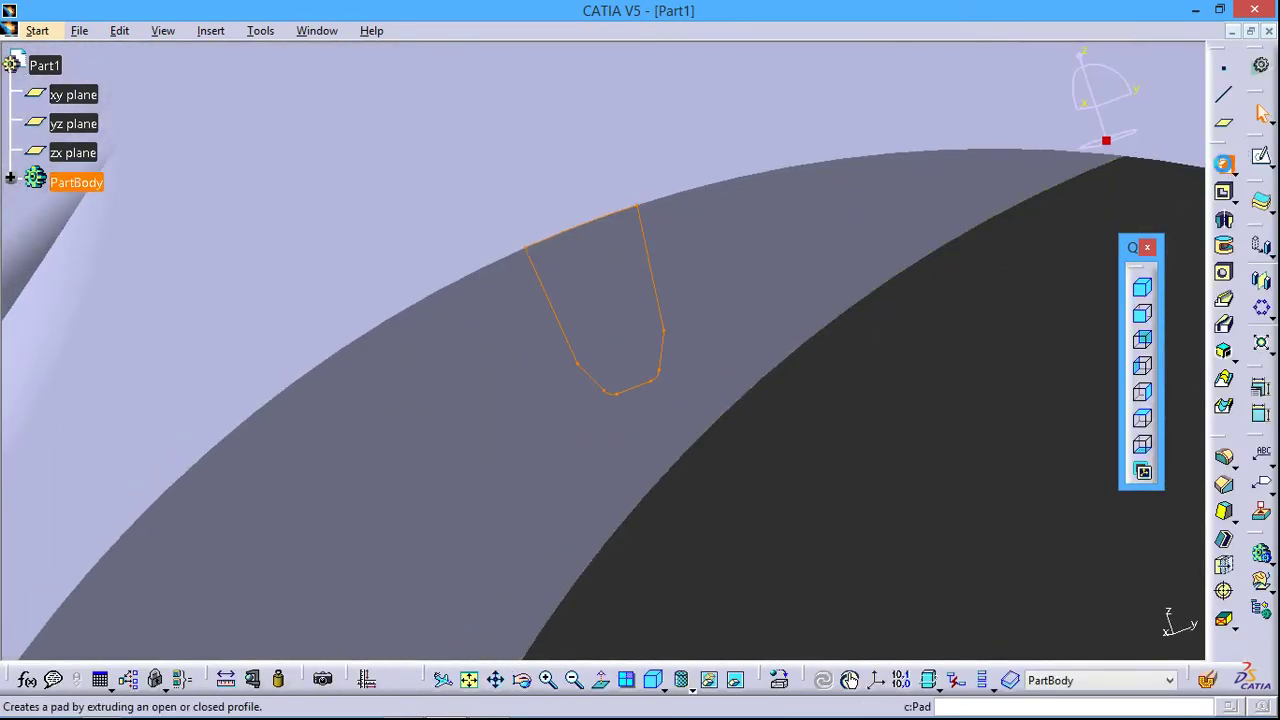
{"action": "left_click", "coordinate": [1224, 164]}
{"action": "middle_click_drag", "start_coordinate": [670, 465], "coordinate": [700, 470]}
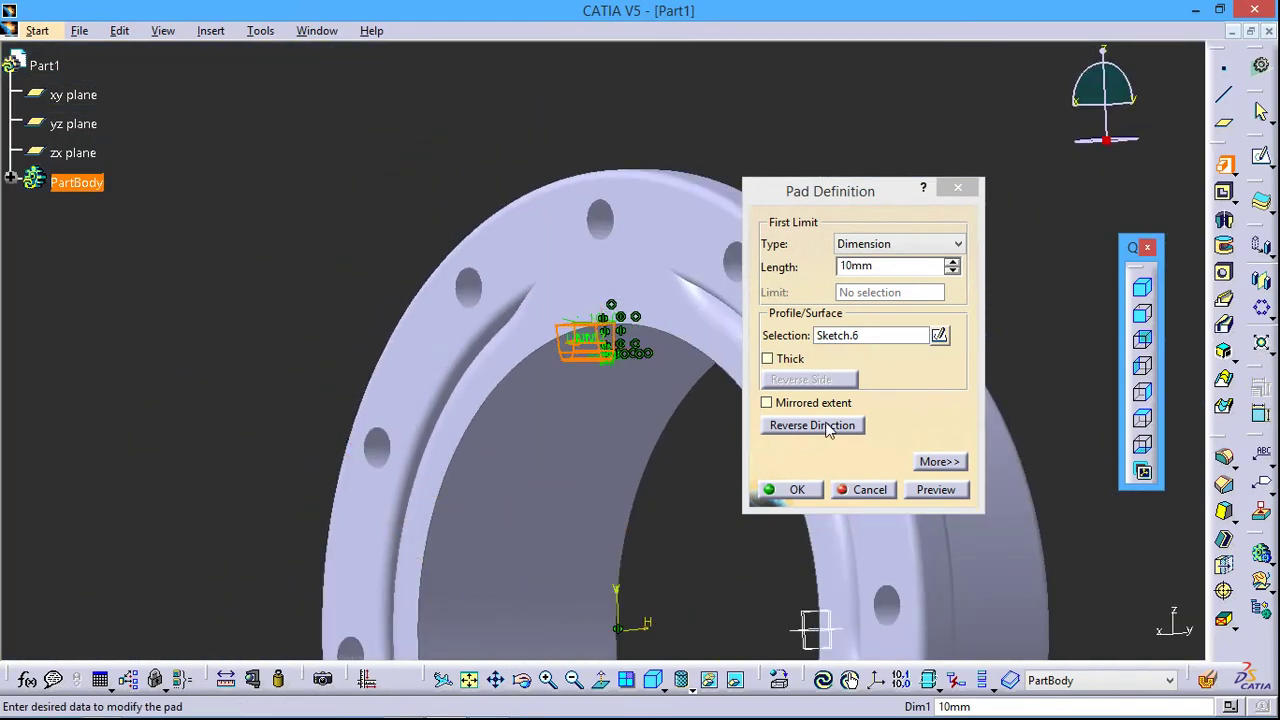
{"action": "left_click", "coordinate": [826, 428]}
{"action": "left_click", "coordinate": [937, 490]}
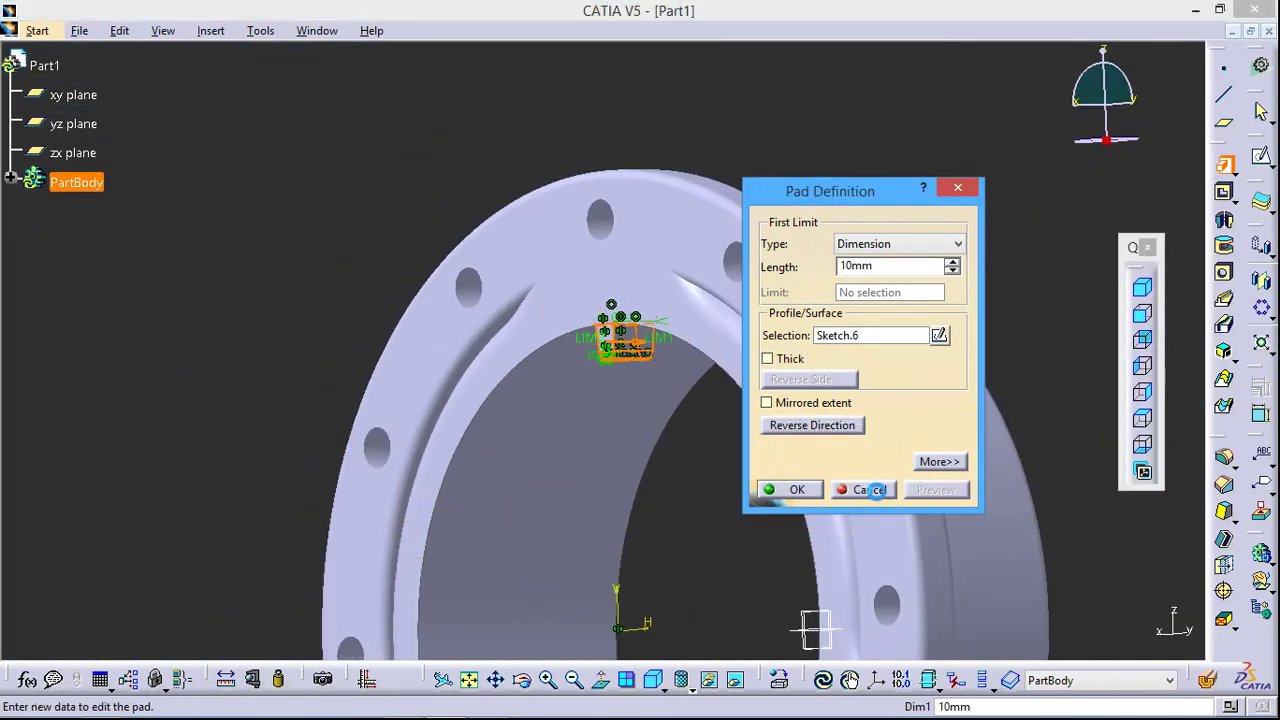
{"action": "left_click", "coordinate": [797, 489]}
{"action": "mouse_move", "coordinate": [812, 503]}
{"action": "middle_mouse_down"}
{"action": "mouse_move", "coordinate": [775, 478]}
{"action": "mouse_move", "coordinate": [806, 471]}
{"action": "mouse_move", "coordinate": [806, 409]}
{"action": "mouse_move", "coordinate": [943, 429]}
{"action": "middle_mouse_up"}
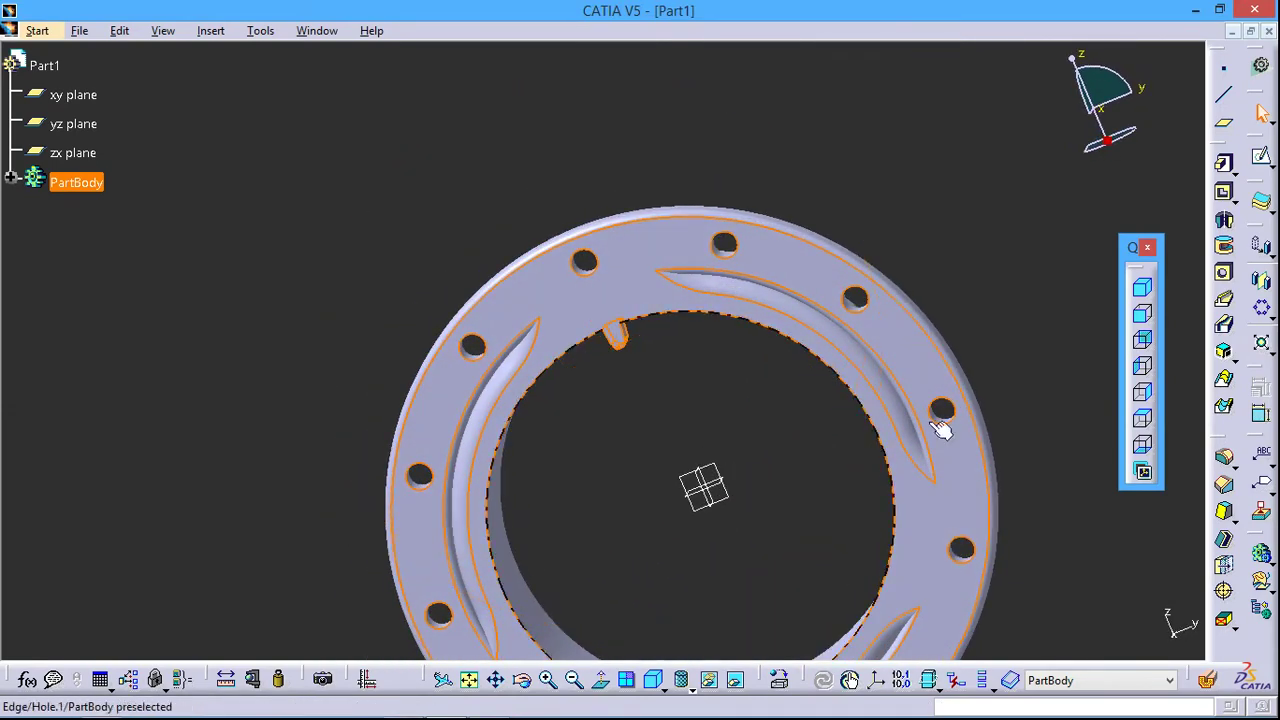
Start a Complete crown circular pattern of the tooth around the X axis.
{"action": "left_click", "coordinate": [1261, 307]}
{"action": "left_click", "coordinate": [1060, 228]}
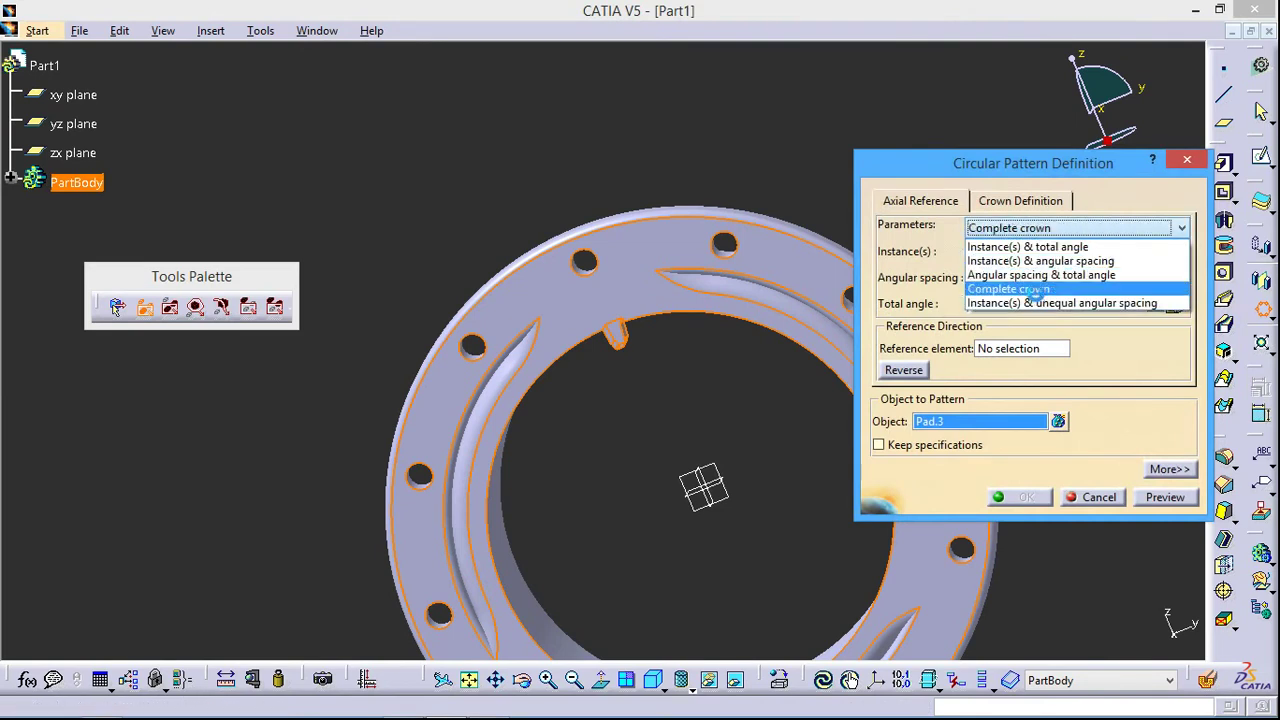
{"action": "left_click", "coordinate": [1010, 288]}
{"action": "right_click", "coordinate": [1022, 355]}
{"action": "left_click", "coordinate": [1062, 391]}
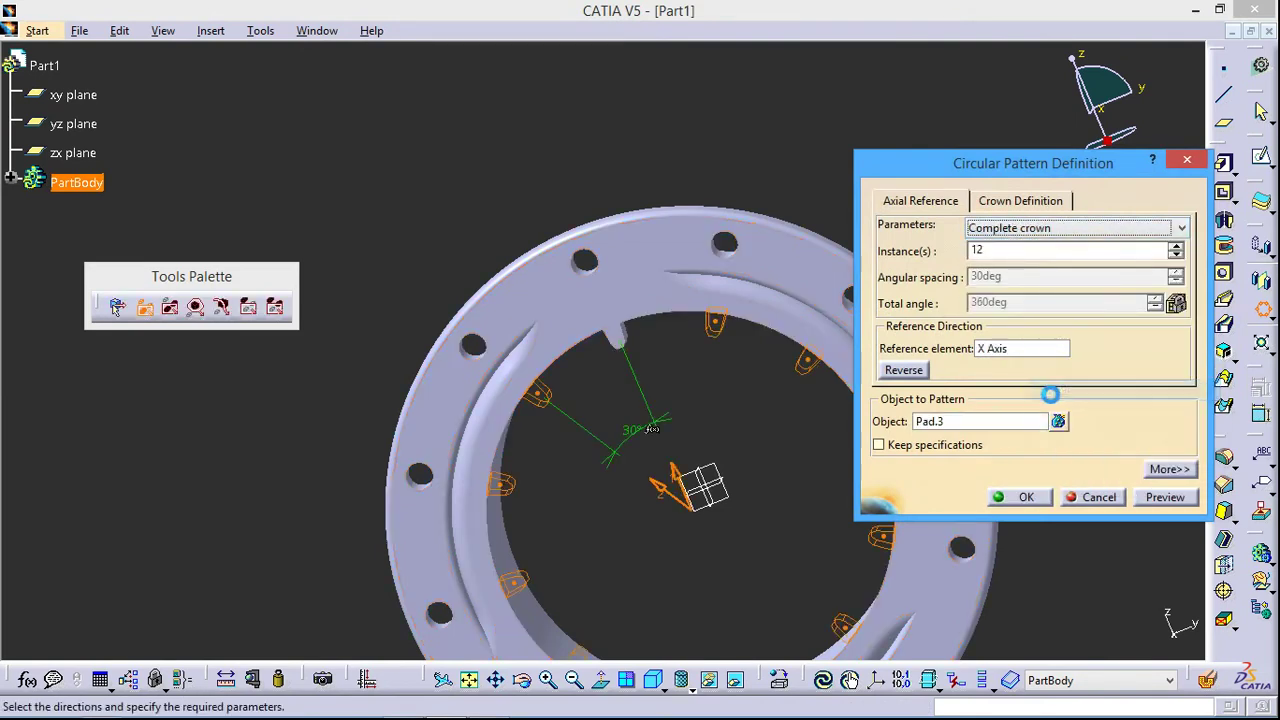
Raise the pattern instances to 35, check the preview, and confirm the pattern.
{"action": "left_click", "coordinate": [1175, 246]}
{"action": "left_click", "coordinate": [1175, 246]}
{"action": "left_click", "coordinate": [1175, 246]}
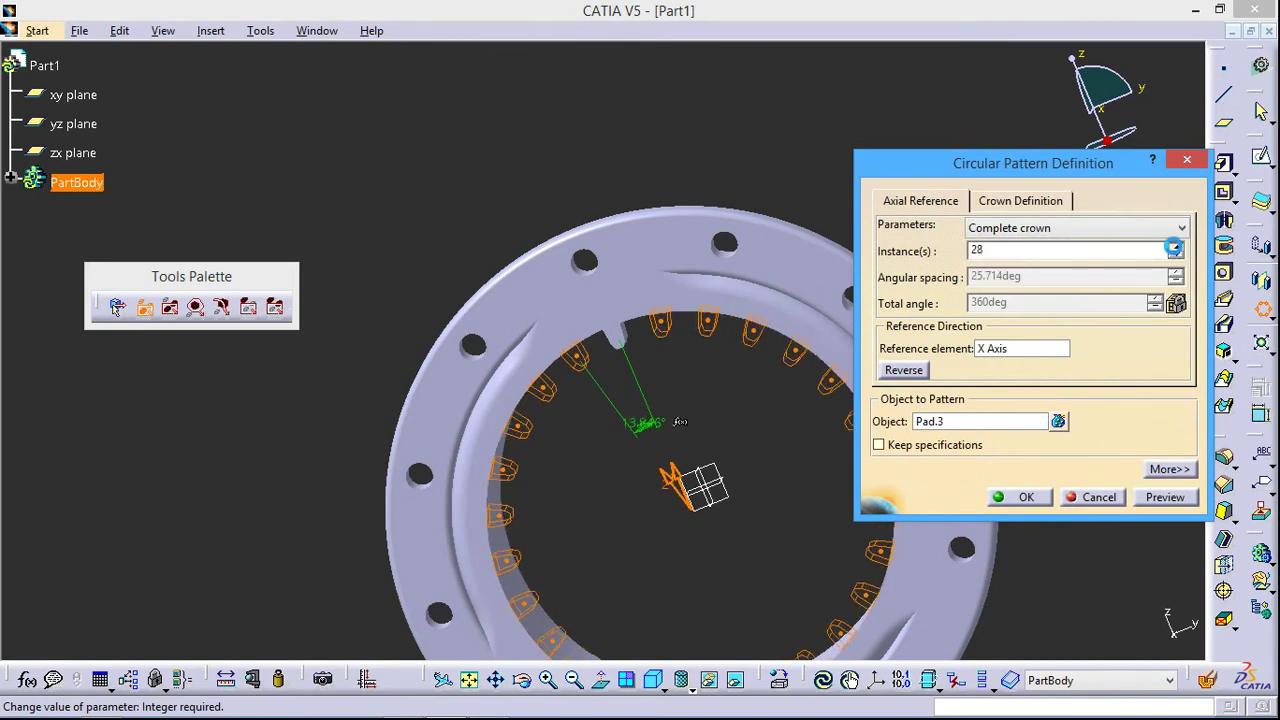
{"action": "left_click", "coordinate": [585, 425]}
{"action": "mouse_move", "coordinate": [585, 425]}
{"action": "middle_mouse_down", "text": "ctrl"}
{"action": "mouse_move", "coordinate": [732, 287]}
{"action": "mouse_move", "coordinate": [715, 293]}
{"action": "middle_mouse_up", "text": "ctrl"}
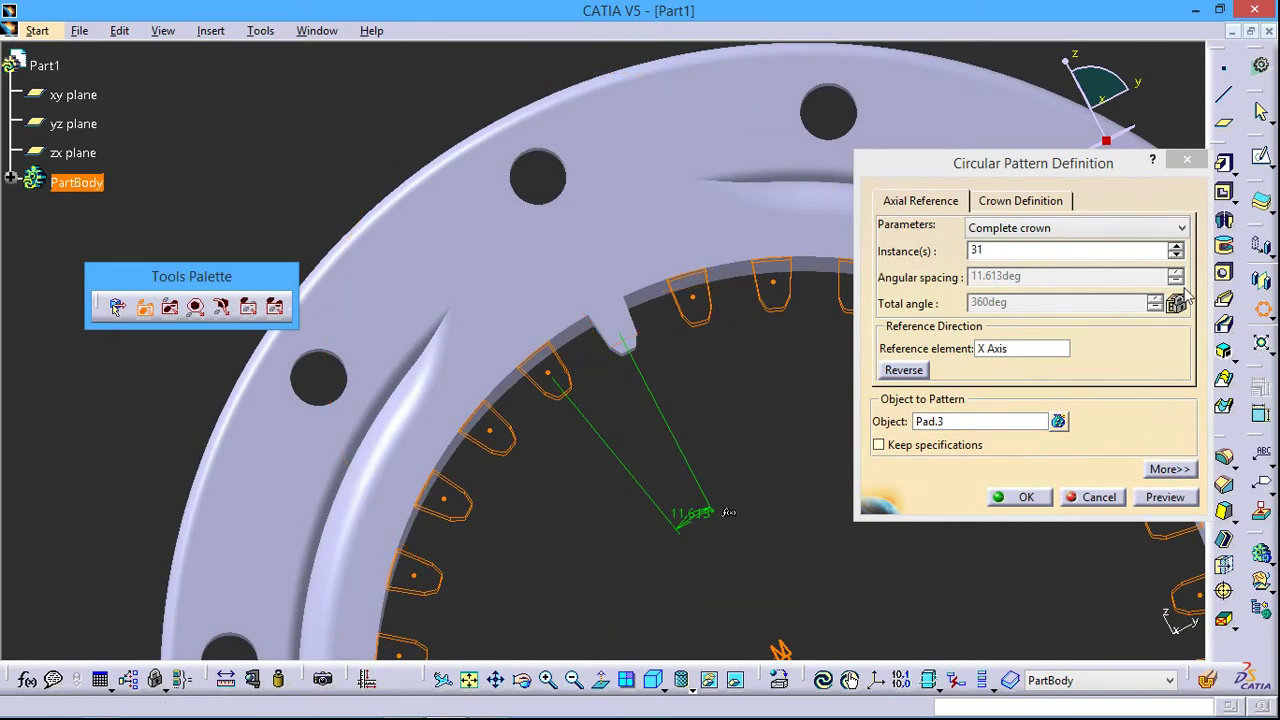
{"action": "left_click", "coordinate": [1176, 247]}
{"action": "left_click", "coordinate": [1176, 247]}
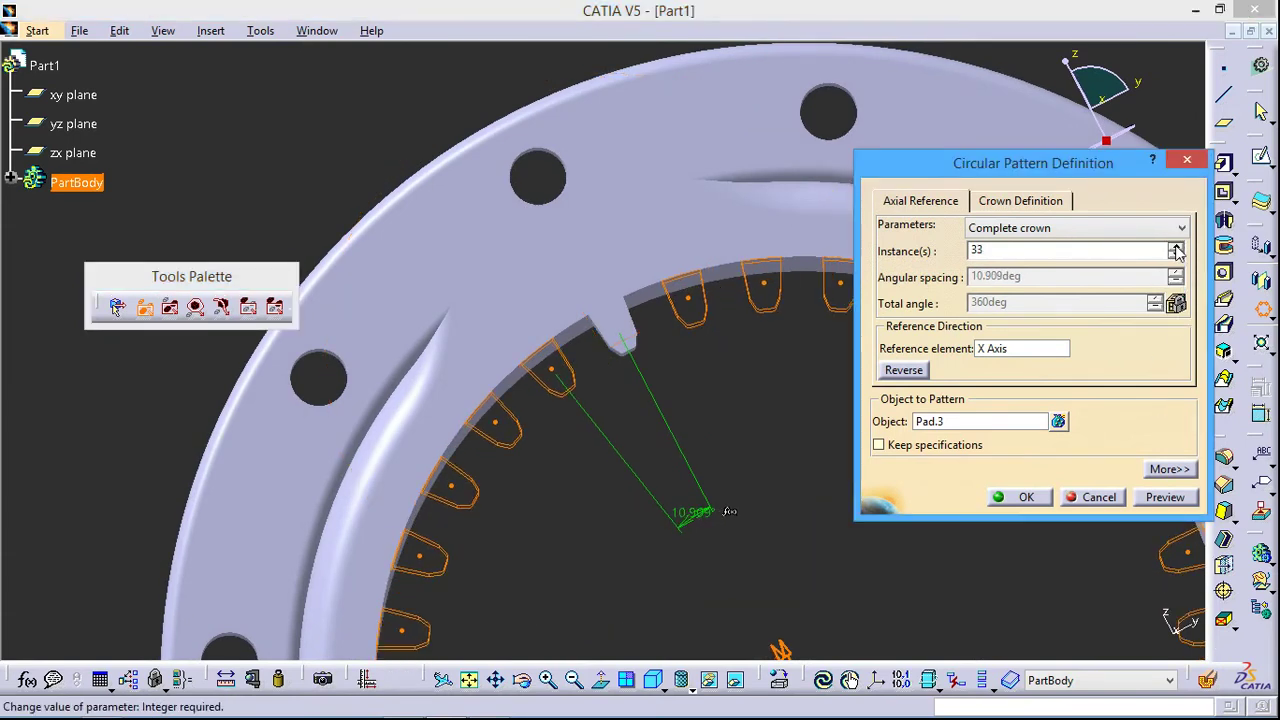
{"action": "left_click", "coordinate": [1176, 247]}
{"action": "left_click", "coordinate": [1176, 247]}
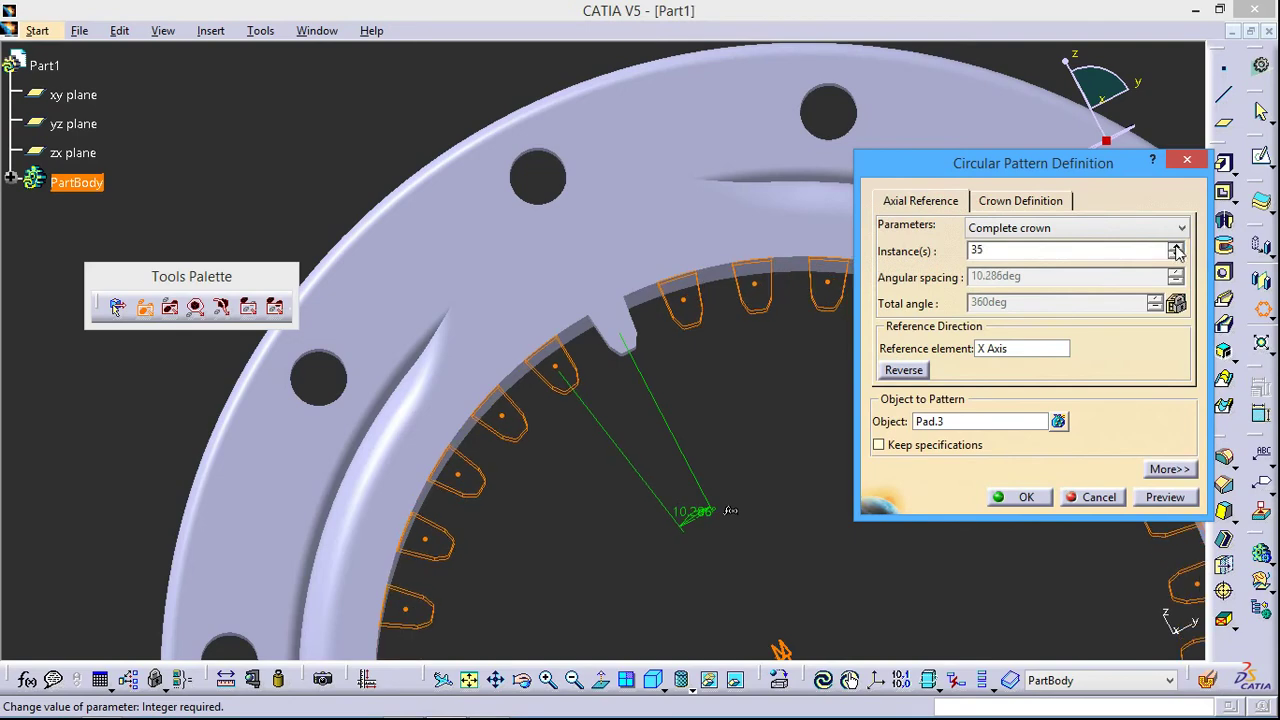
{"action": "left_click", "coordinate": [1027, 497]}
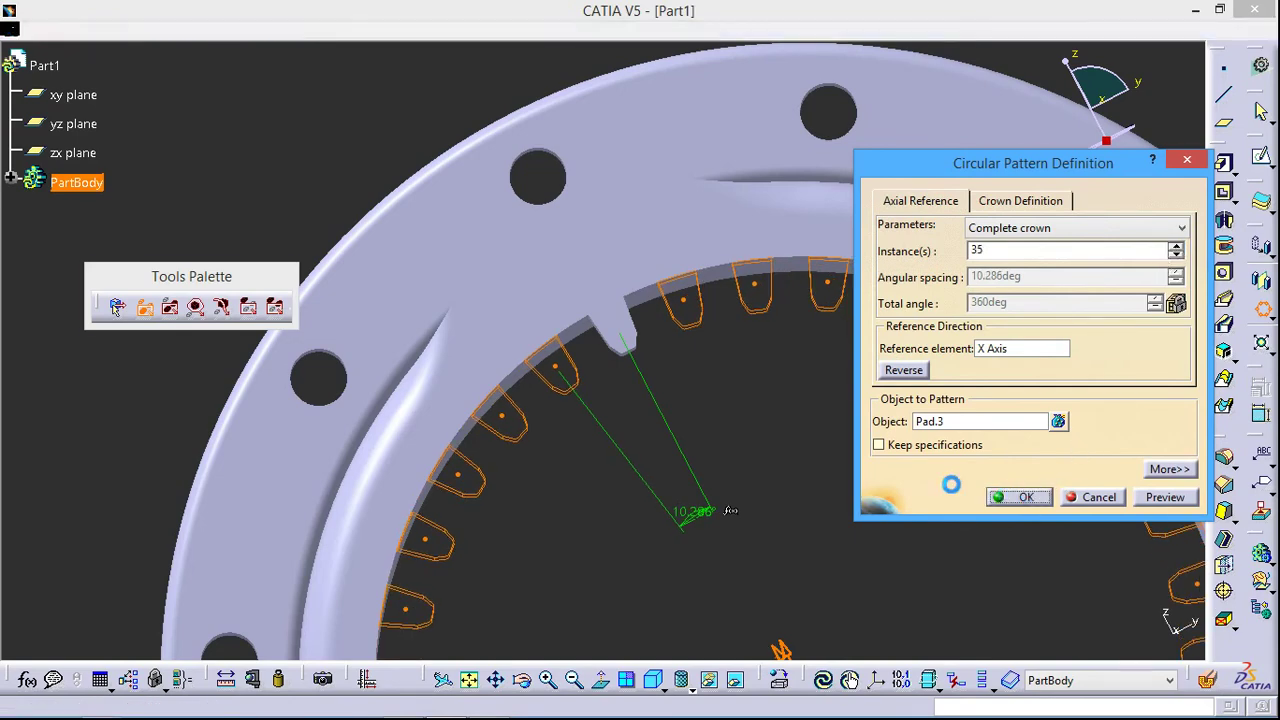
{"action": "mouse_move", "coordinate": [791, 431]}
{"action": "middle_mouse_down"}
{"action": "mouse_move", "coordinate": [791, 512]}
{"action": "mouse_move", "coordinate": [555, 445]}
{"action": "mouse_move", "coordinate": [686, 500]}
{"action": "mouse_move", "coordinate": [651, 543]}
{"action": "middle_mouse_up"}
Apply Steel from the Metal library to PartBody and close the library.
{"action": "middle_click_drag", "start_coordinate": [697, 434], "coordinate": [952, 350]}
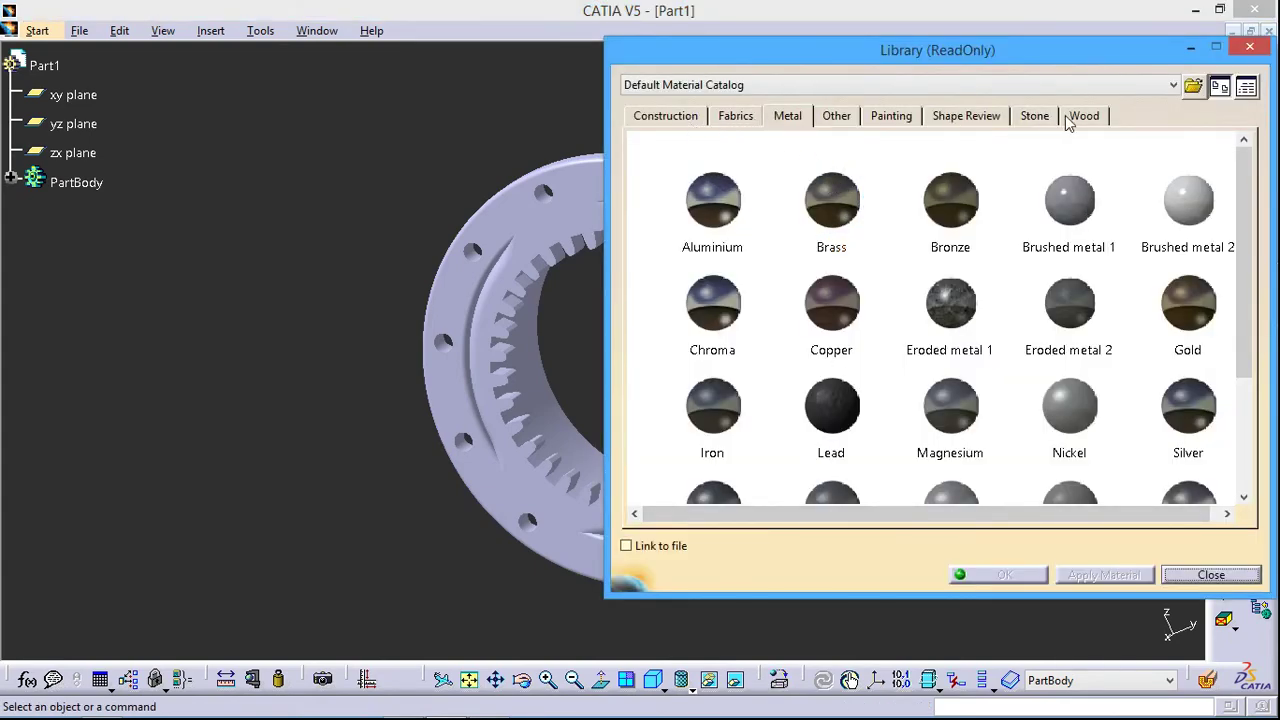
{"action": "left_click_drag", "start_coordinate": [1243, 290], "coordinate": [1243, 400]}
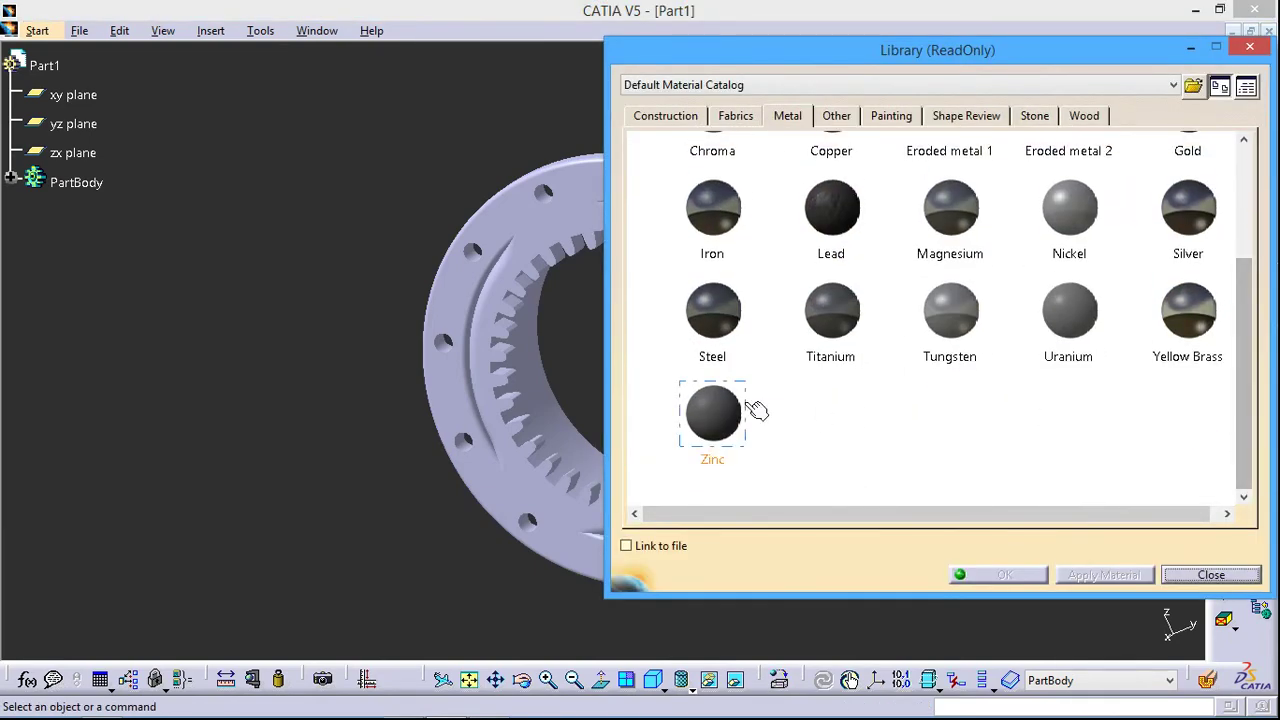
{"action": "left_click", "coordinate": [714, 326]}
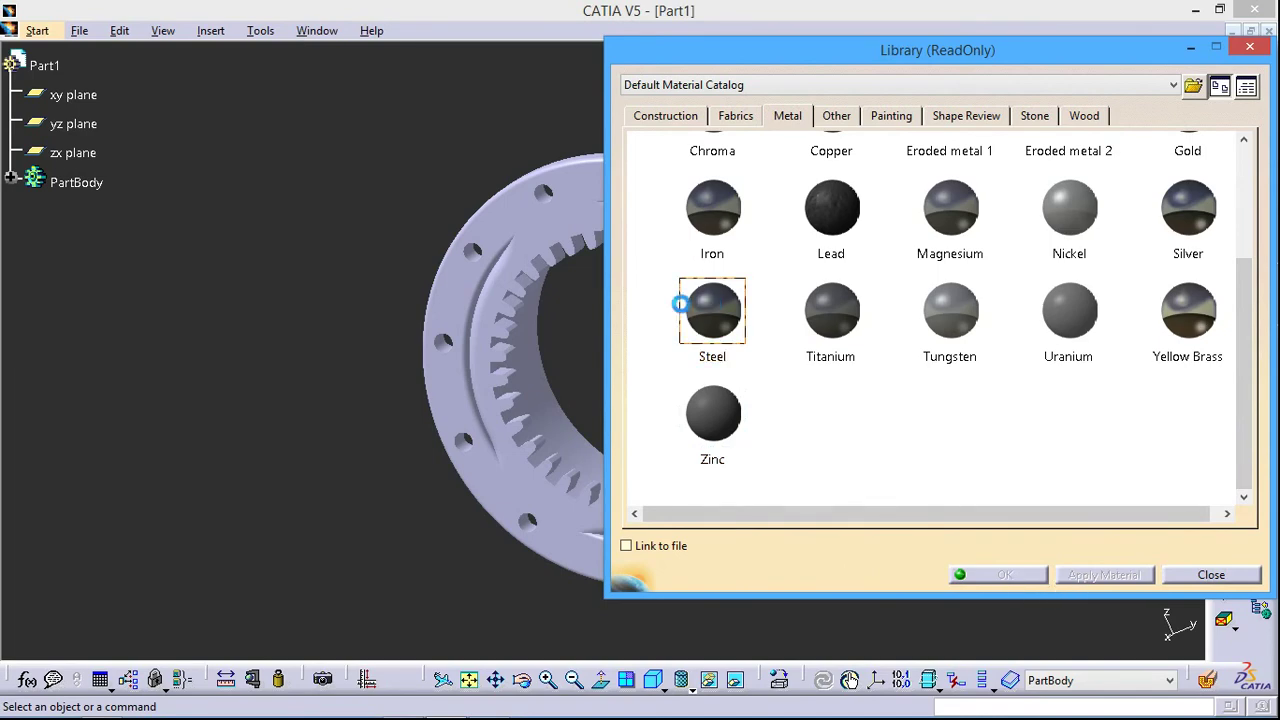
{"action": "left_click", "coordinate": [560, 300]}
{"action": "left_click", "coordinate": [1104, 575]}
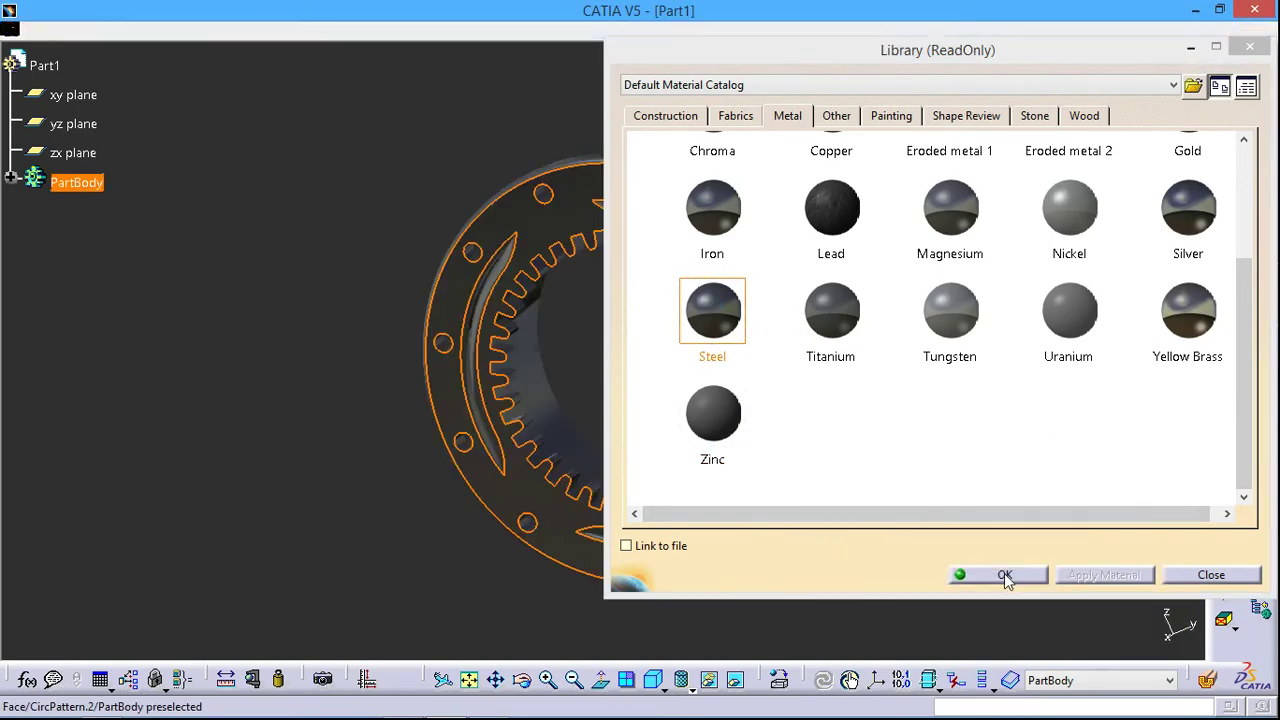
{"action": "left_click", "coordinate": [1004, 575]}
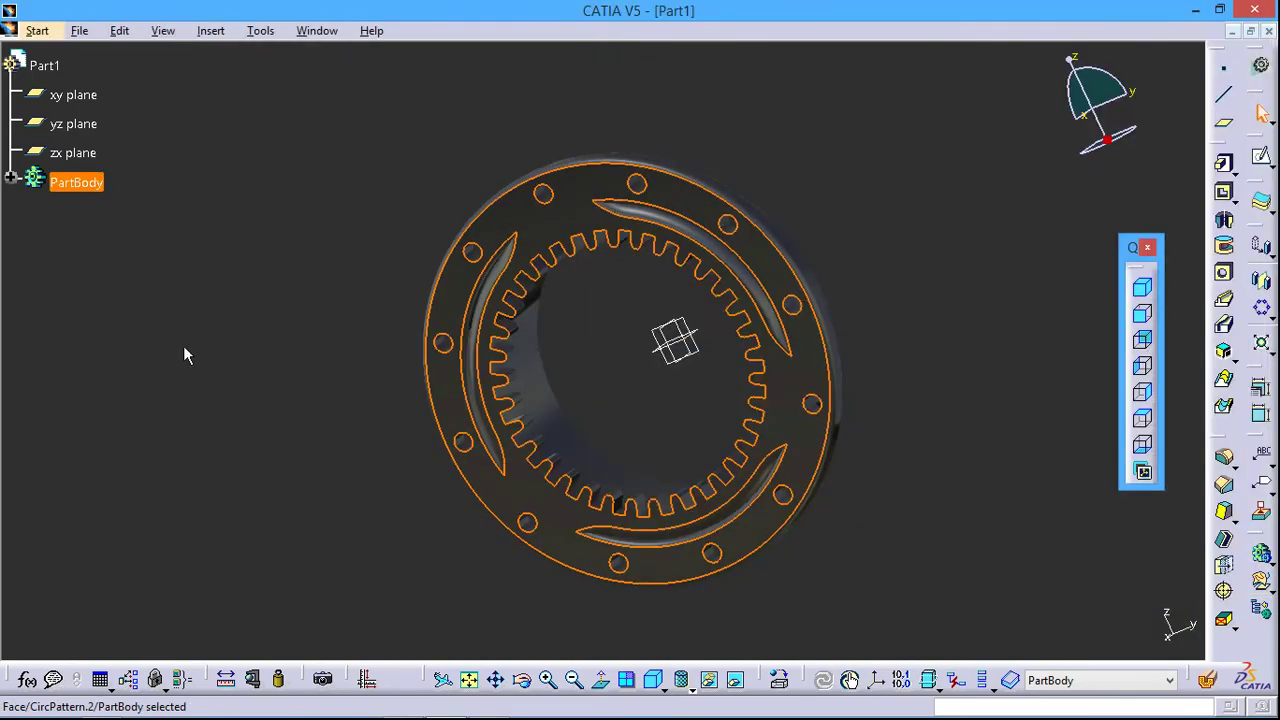
{"action": "left_click", "coordinate": [10, 178]}
Open the Steel material's properties and choose the Satin reflection preset.
{"action": "right_click", "coordinate": [117, 100]}
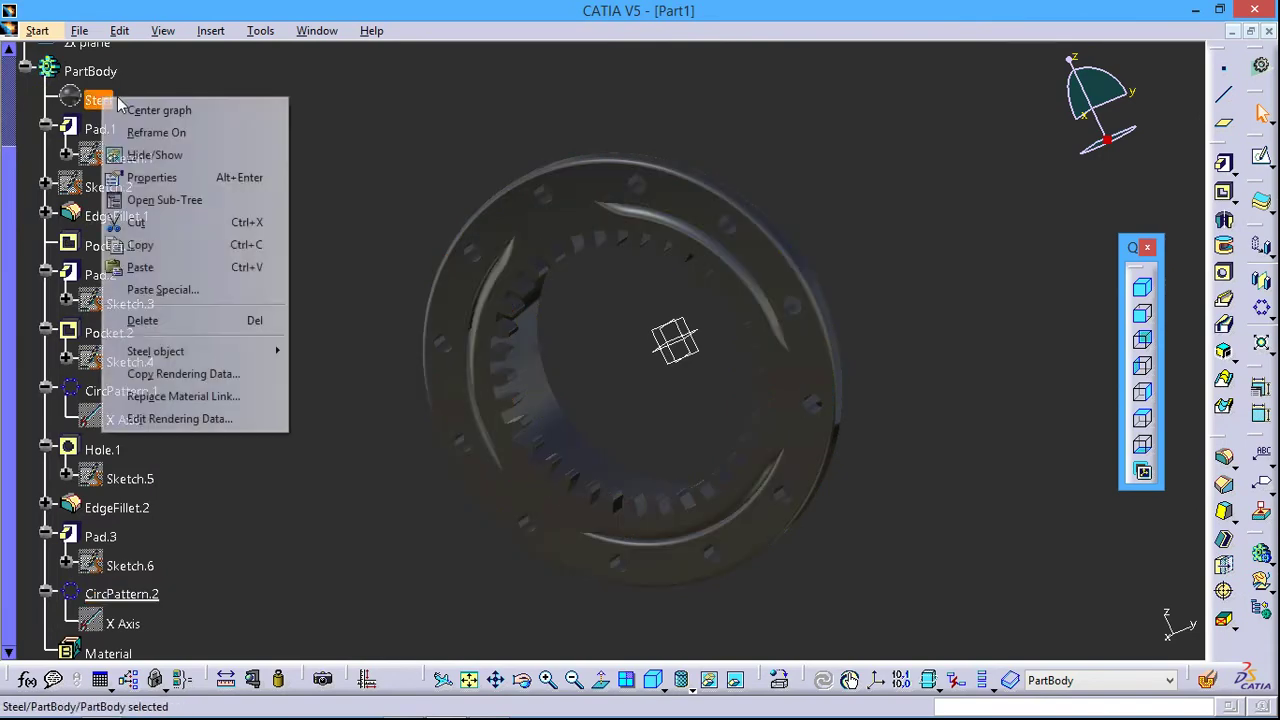
{"action": "left_click", "coordinate": [160, 177]}
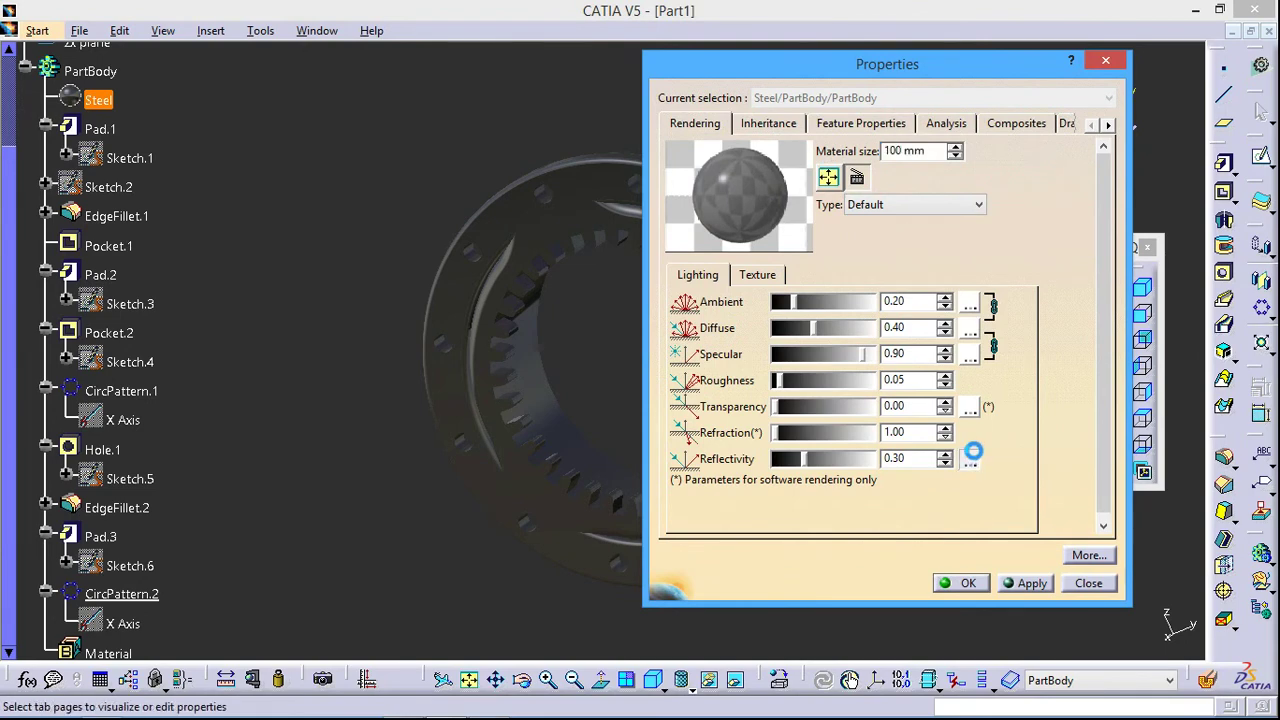
{"action": "scroll", "coordinate": [935, 222], "scroll_direction": "down", "scroll_amount": 5}
{"action": "scroll", "coordinate": [935, 222], "scroll_direction": "down", "scroll_amount": 2}
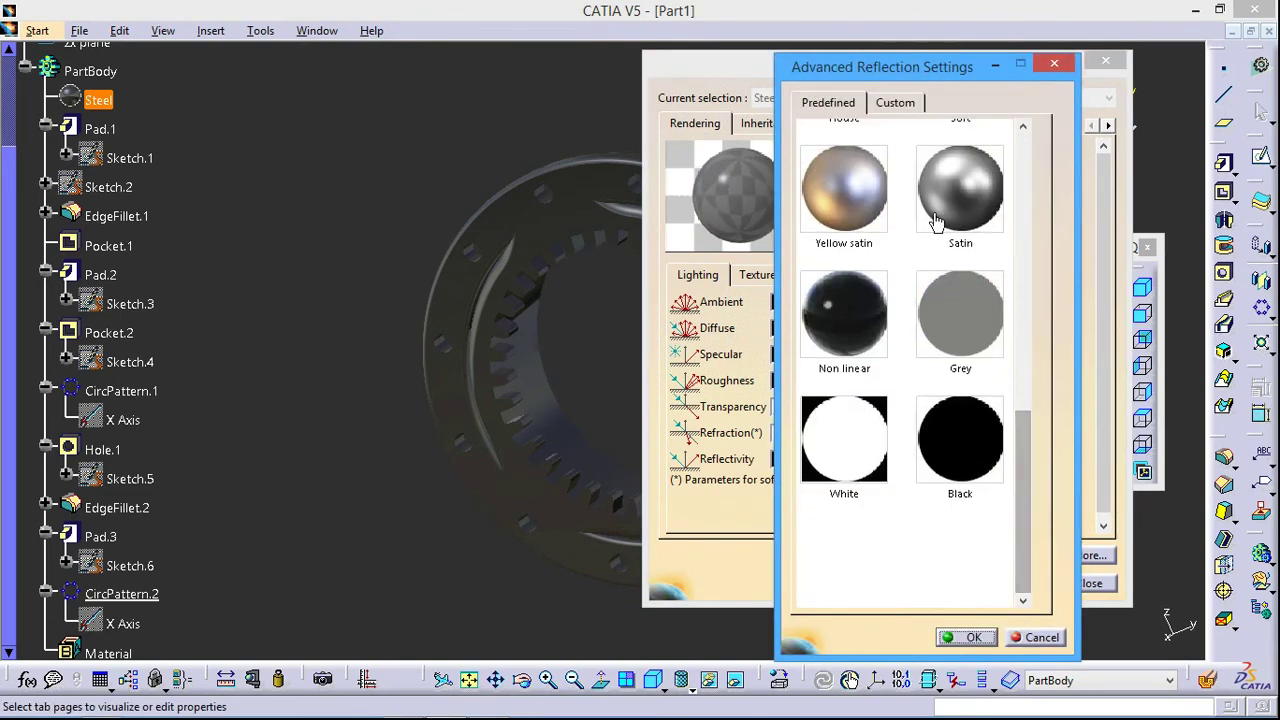
{"action": "left_click", "coordinate": [935, 222]}
{"action": "left_click", "coordinate": [968, 637]}
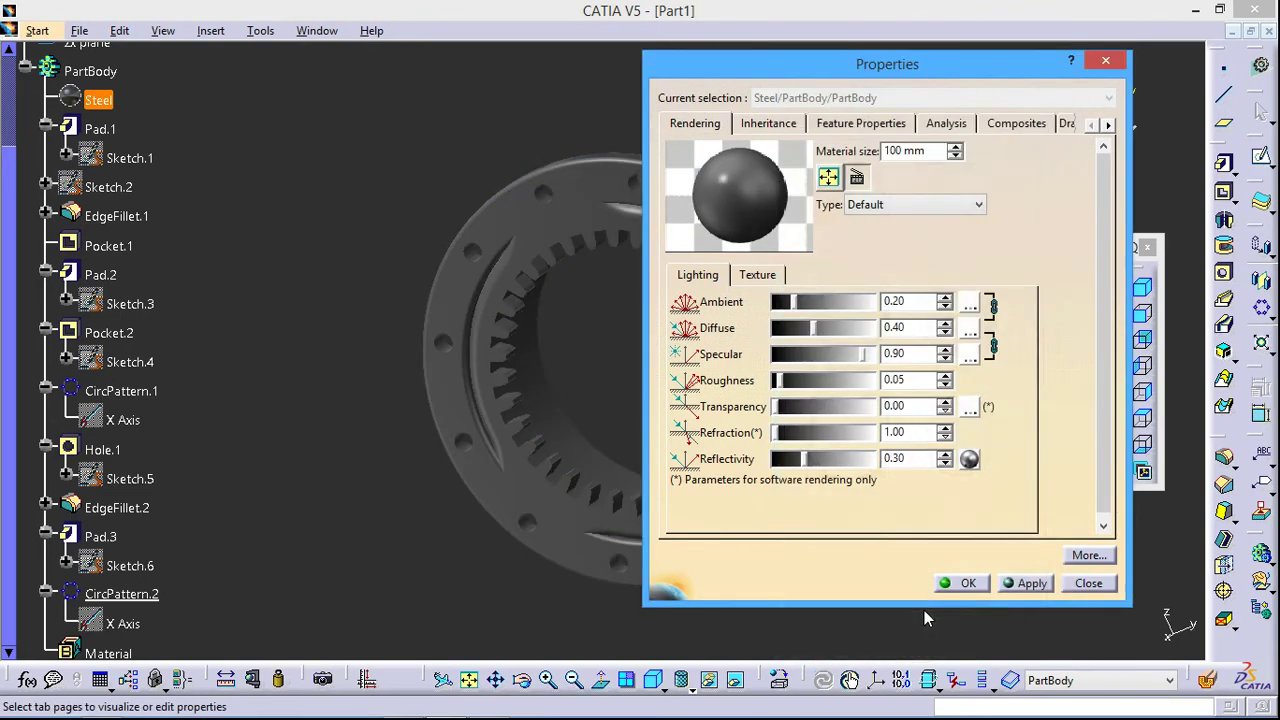
Set ambient 0.81, roughness 0.91, reflectivity 0.93, raise diffuse, and tint the colour light grey.
{"action": "left_click_drag", "start_coordinate": [824, 301], "coordinate": [857, 304]}
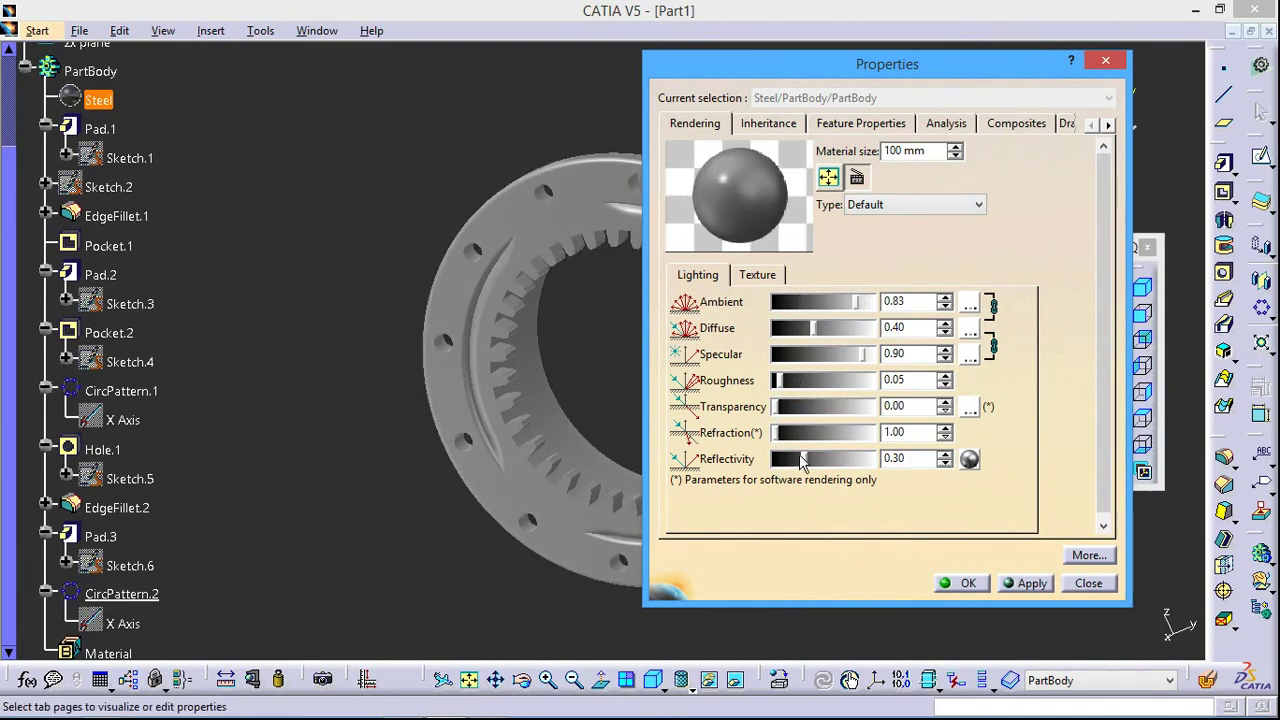
{"action": "left_click_drag", "start_coordinate": [801, 461], "coordinate": [862, 458]}
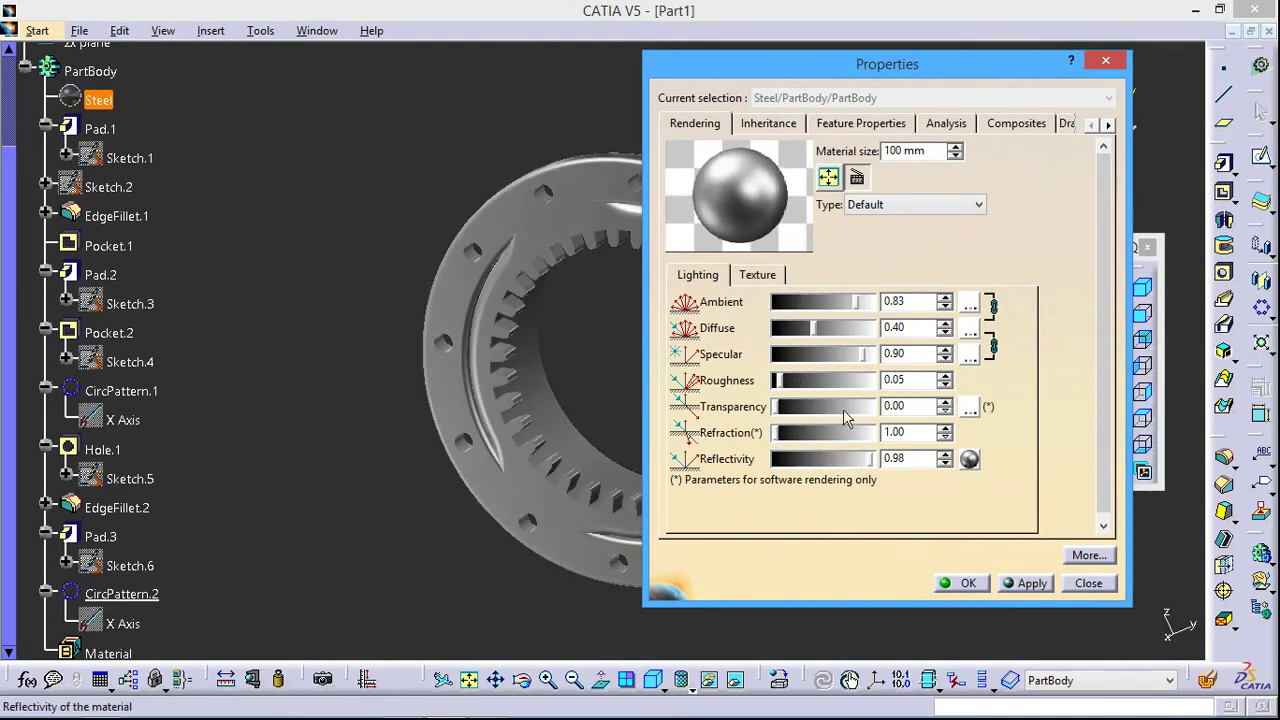
{"action": "mouse_move", "coordinate": [813, 328]}
{"action": "left_mouse_down"}
{"action": "mouse_move", "coordinate": [867, 327]}
{"action": "mouse_move", "coordinate": [876, 302]}
{"action": "left_mouse_up"}
{"action": "left_click_drag", "start_coordinate": [790, 384], "coordinate": [865, 381]}
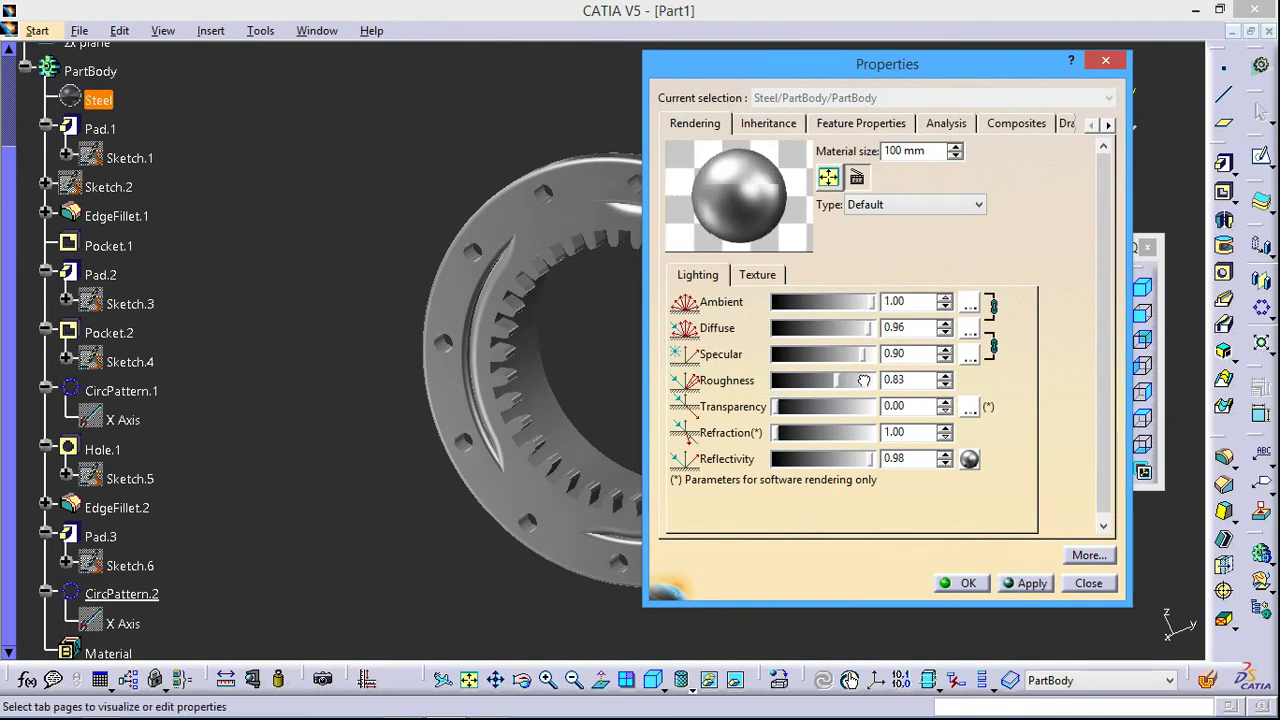
{"action": "left_click", "coordinate": [970, 328]}
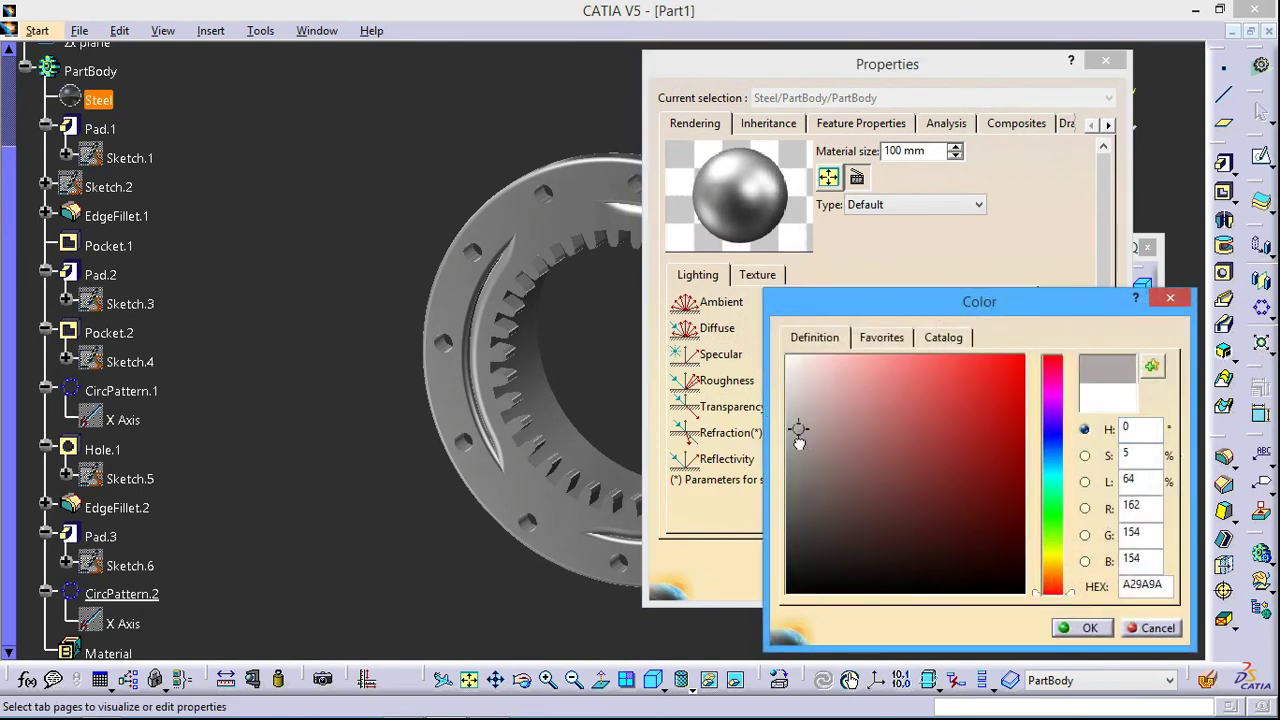
{"action": "left_click_drag", "start_coordinate": [798, 438], "coordinate": [798, 441]}
{"action": "left_click", "coordinate": [1066, 630]}
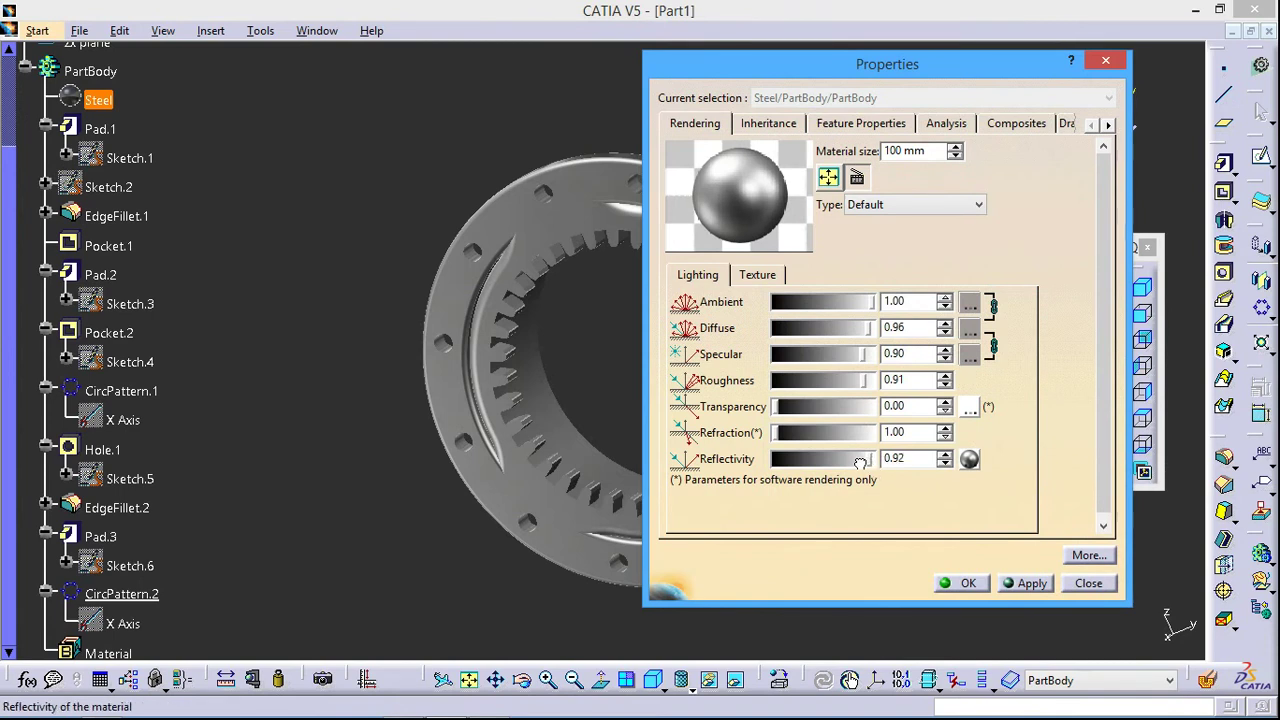
{"action": "left_click_drag", "start_coordinate": [860, 463], "coordinate": [870, 460]}
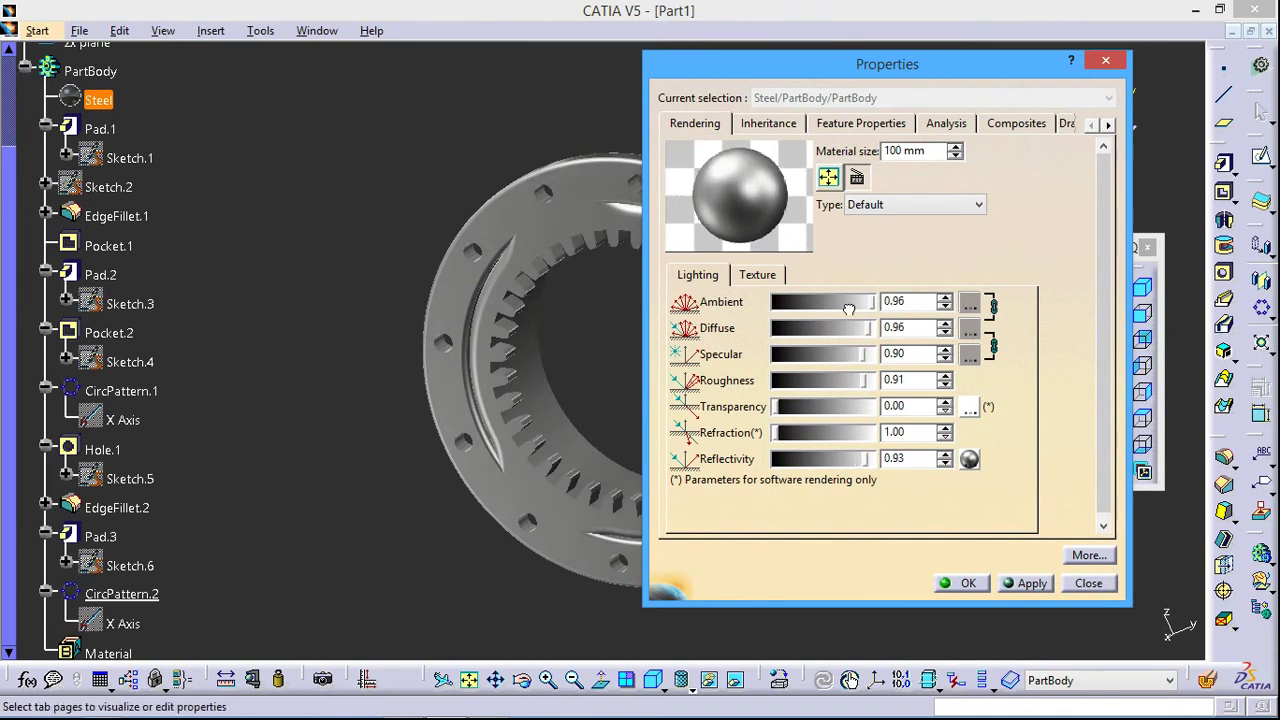
{"action": "left_click", "coordinate": [851, 305]}
{"action": "left_click", "coordinate": [960, 583]}
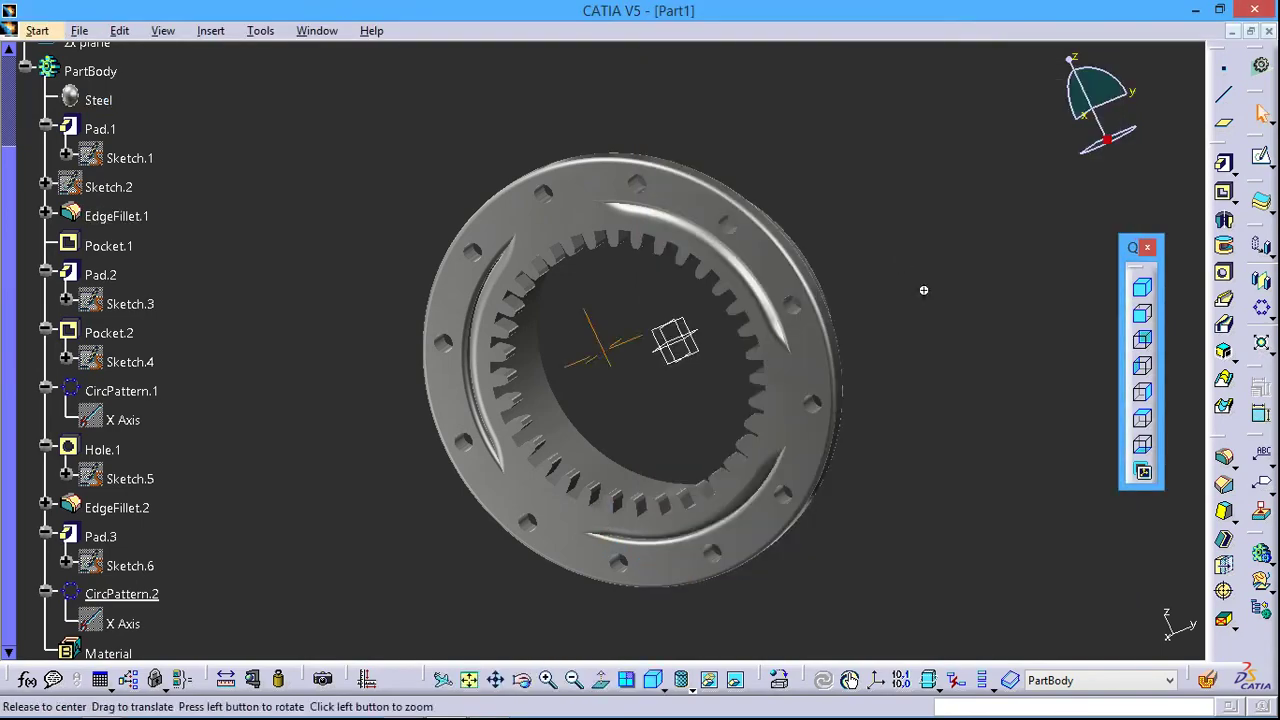
Rotate the ring to a front view, enlarge it, and hide all planes.
{"action": "mouse_move", "coordinate": [923, 290]}
{"action": "middle_mouse_down"}
{"action": "mouse_move", "coordinate": [938, 205]}
{"action": "mouse_move", "coordinate": [877, 337]}
{"action": "mouse_move", "coordinate": [983, 289]}
{"action": "mouse_move", "coordinate": [829, 194]}
{"action": "mouse_move", "coordinate": [694, 168]}
{"action": "mouse_move", "coordinate": [891, 163]}
{"action": "mouse_move", "coordinate": [917, 174]}
{"action": "mouse_move", "coordinate": [820, 263]}
{"action": "mouse_move", "coordinate": [851, 267]}
{"action": "mouse_move", "coordinate": [838, 270]}
{"action": "middle_mouse_up"}
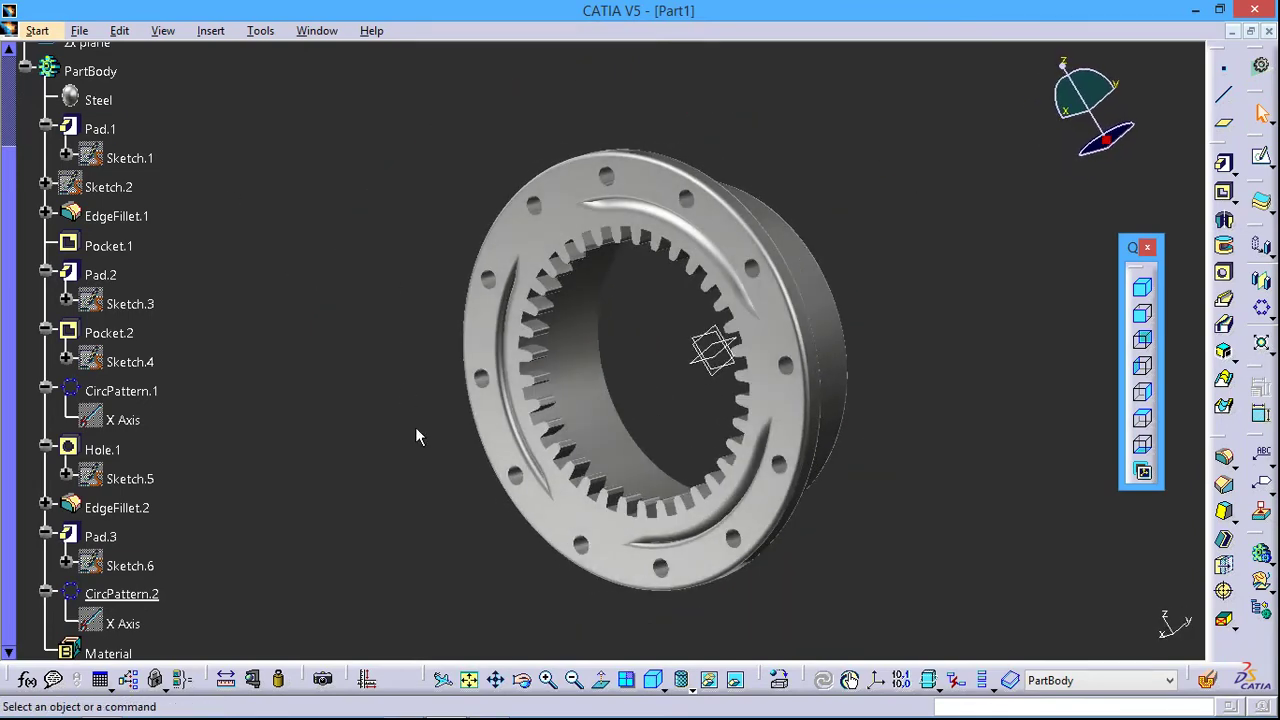
{"action": "mouse_move", "coordinate": [415, 428]}
{"action": "middle_mouse_down"}
{"action": "mouse_move", "coordinate": [509, 407]}
{"action": "mouse_move", "coordinate": [293, 67]}
{"action": "middle_mouse_up"}
{"action": "left_click", "coordinate": [262, 31]}
{"action": "mouse_move", "coordinate": [279, 182]}
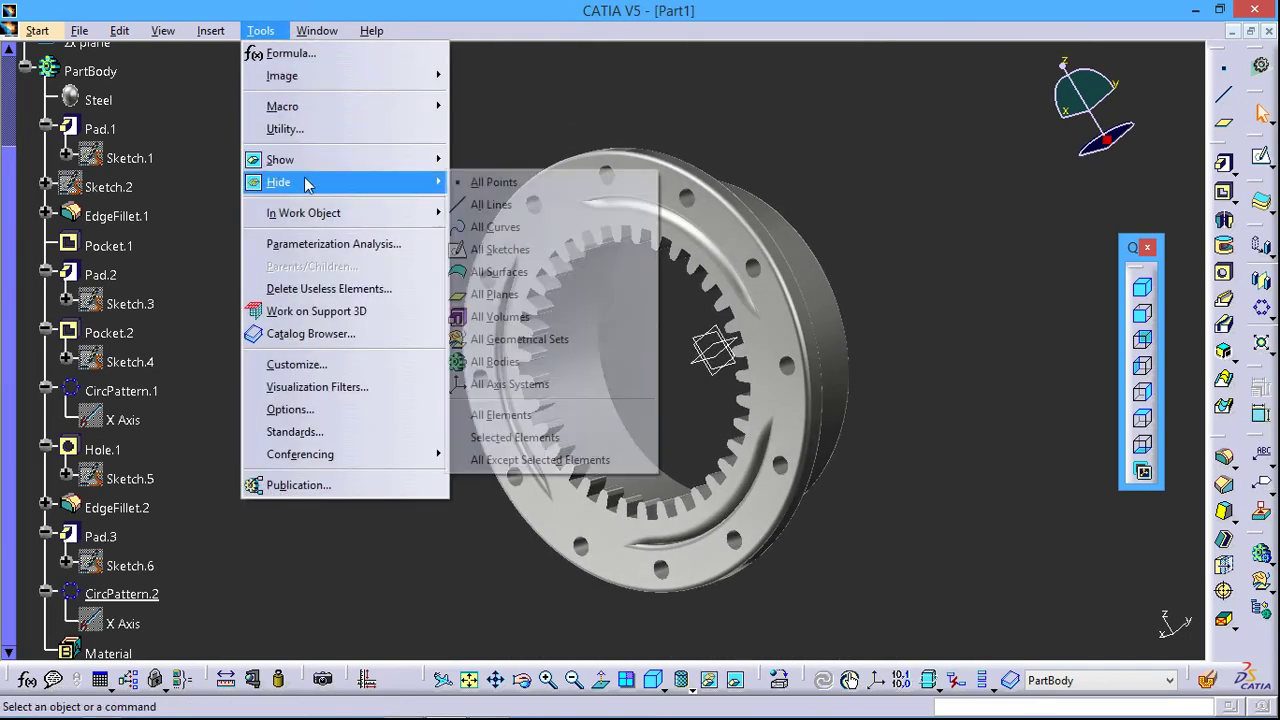
{"action": "left_click", "coordinate": [508, 295]}
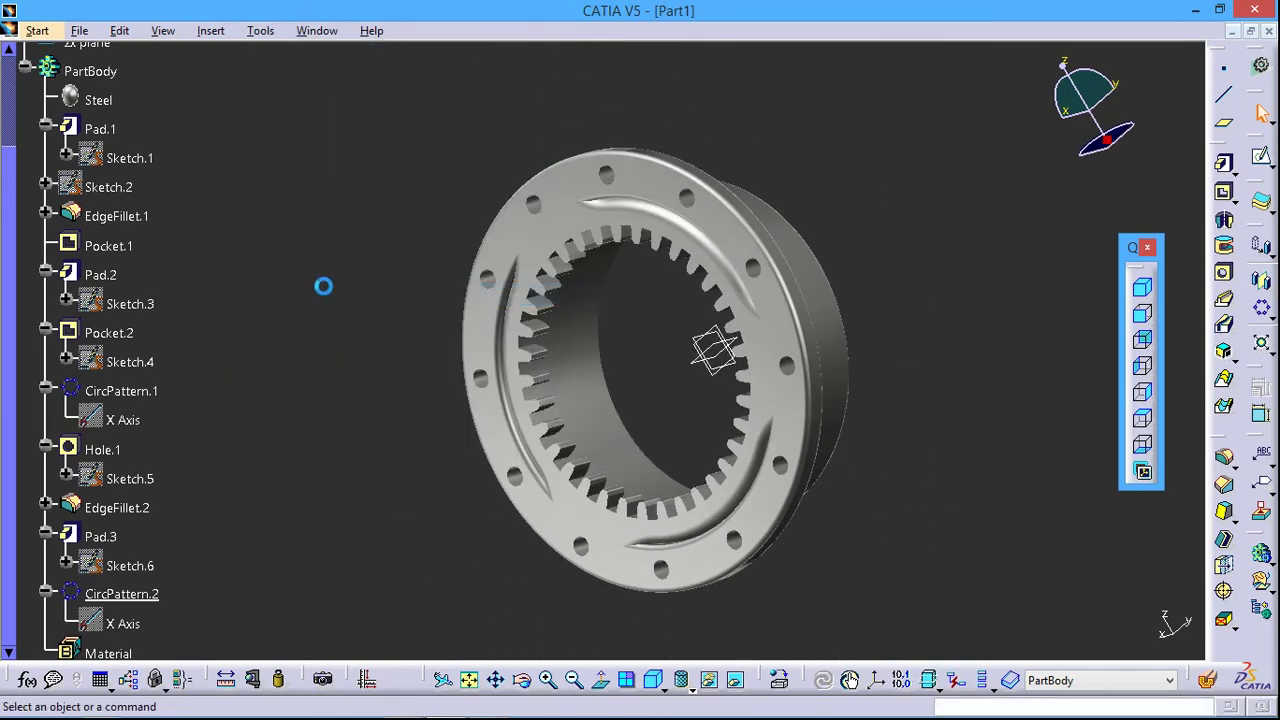